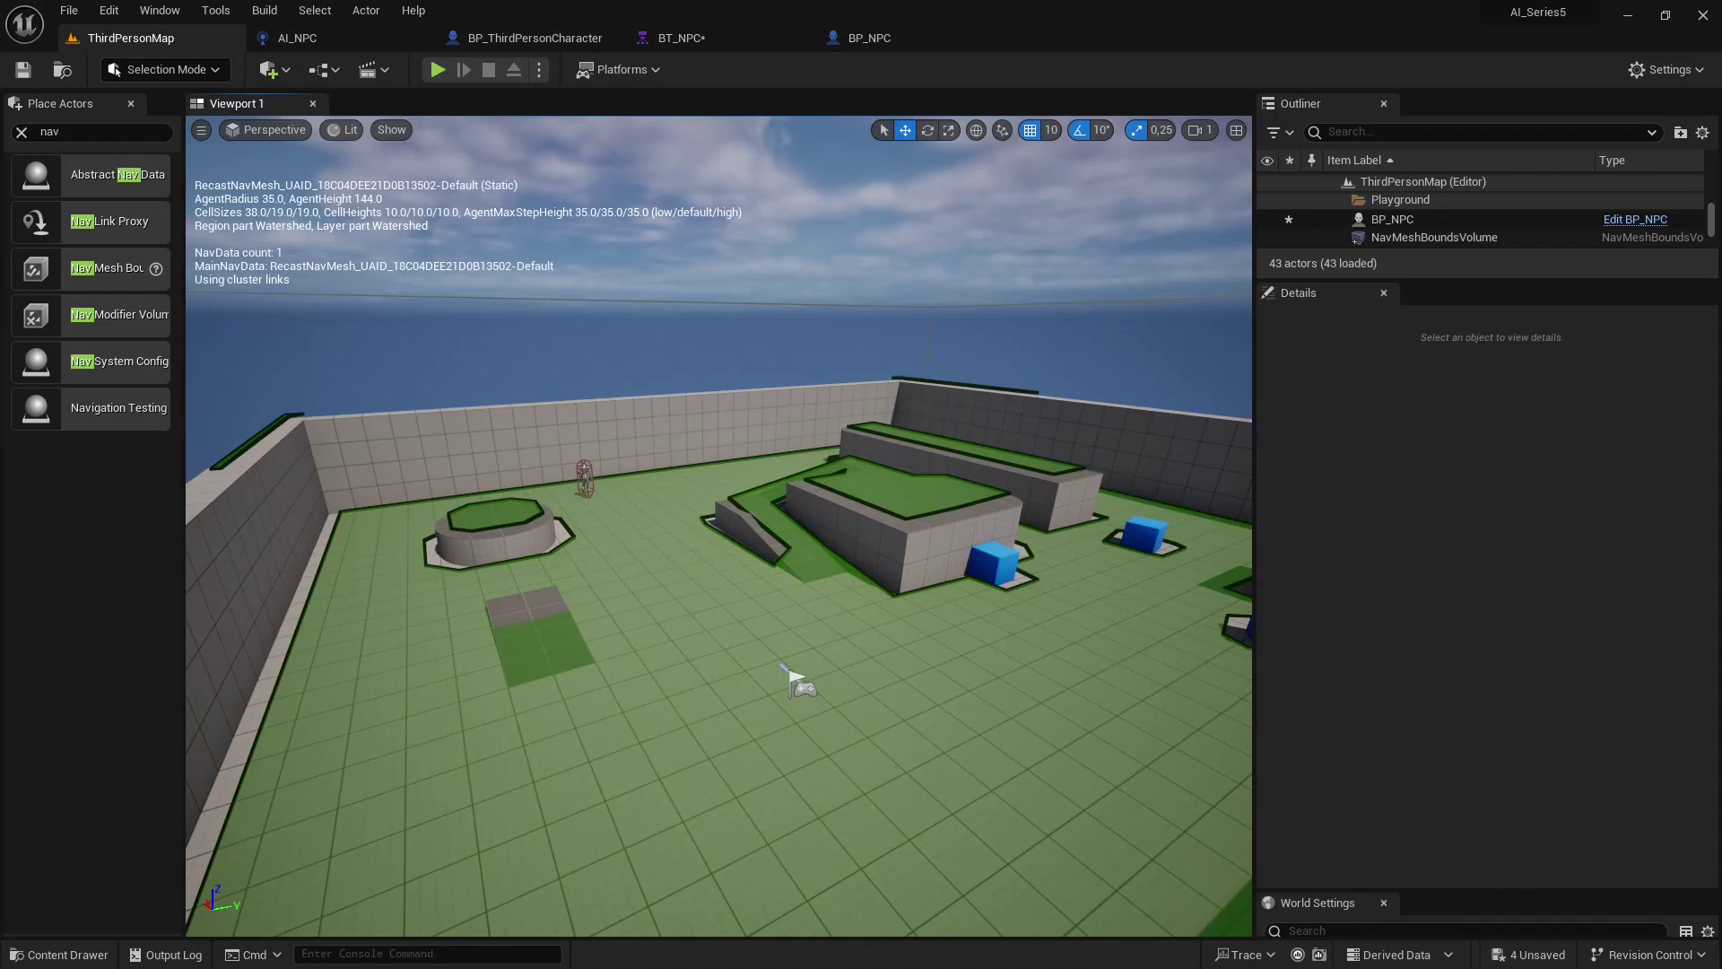
Play-test the level by moving the player character around to check how the NPC chases it, and end the session
mouse_move(718, 525)
right_down()
mouse_move(683, 526)
mouse_move(757, 525)
mouse_move(680, 526)
mouse_move(697, 538)
right_up()
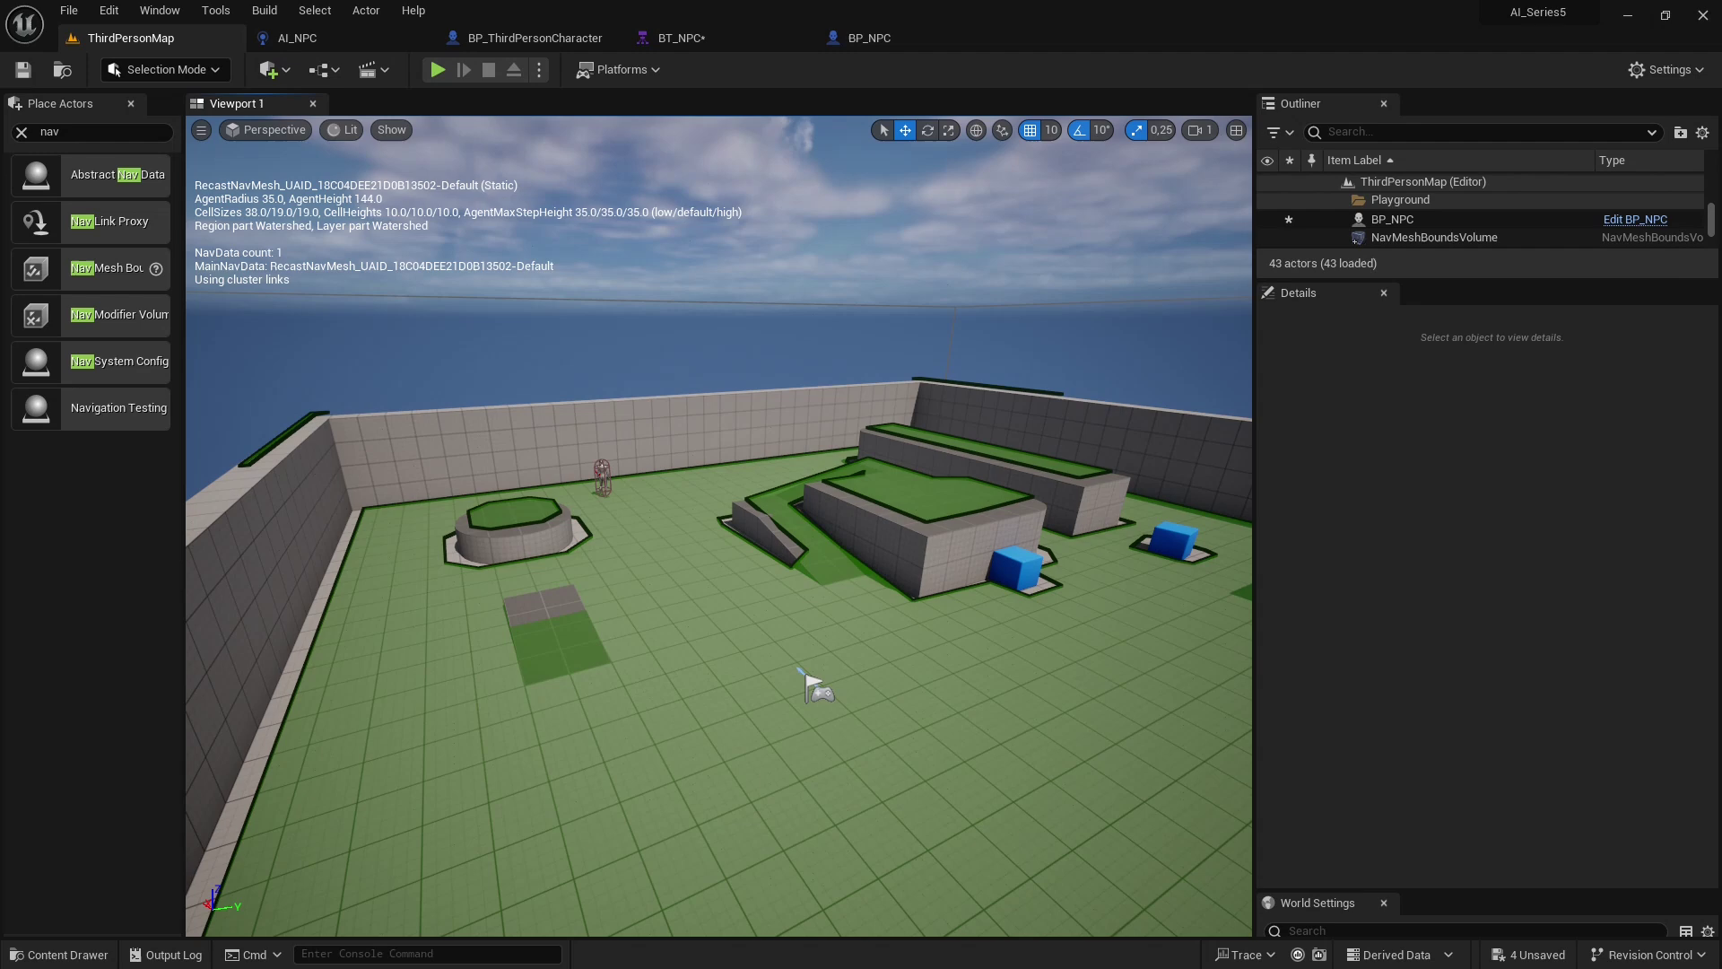
mouse_move(697, 538)
right_down()
mouse_move(743, 538)
mouse_move(571, 538)
mouse_move(727, 538)
right_up()
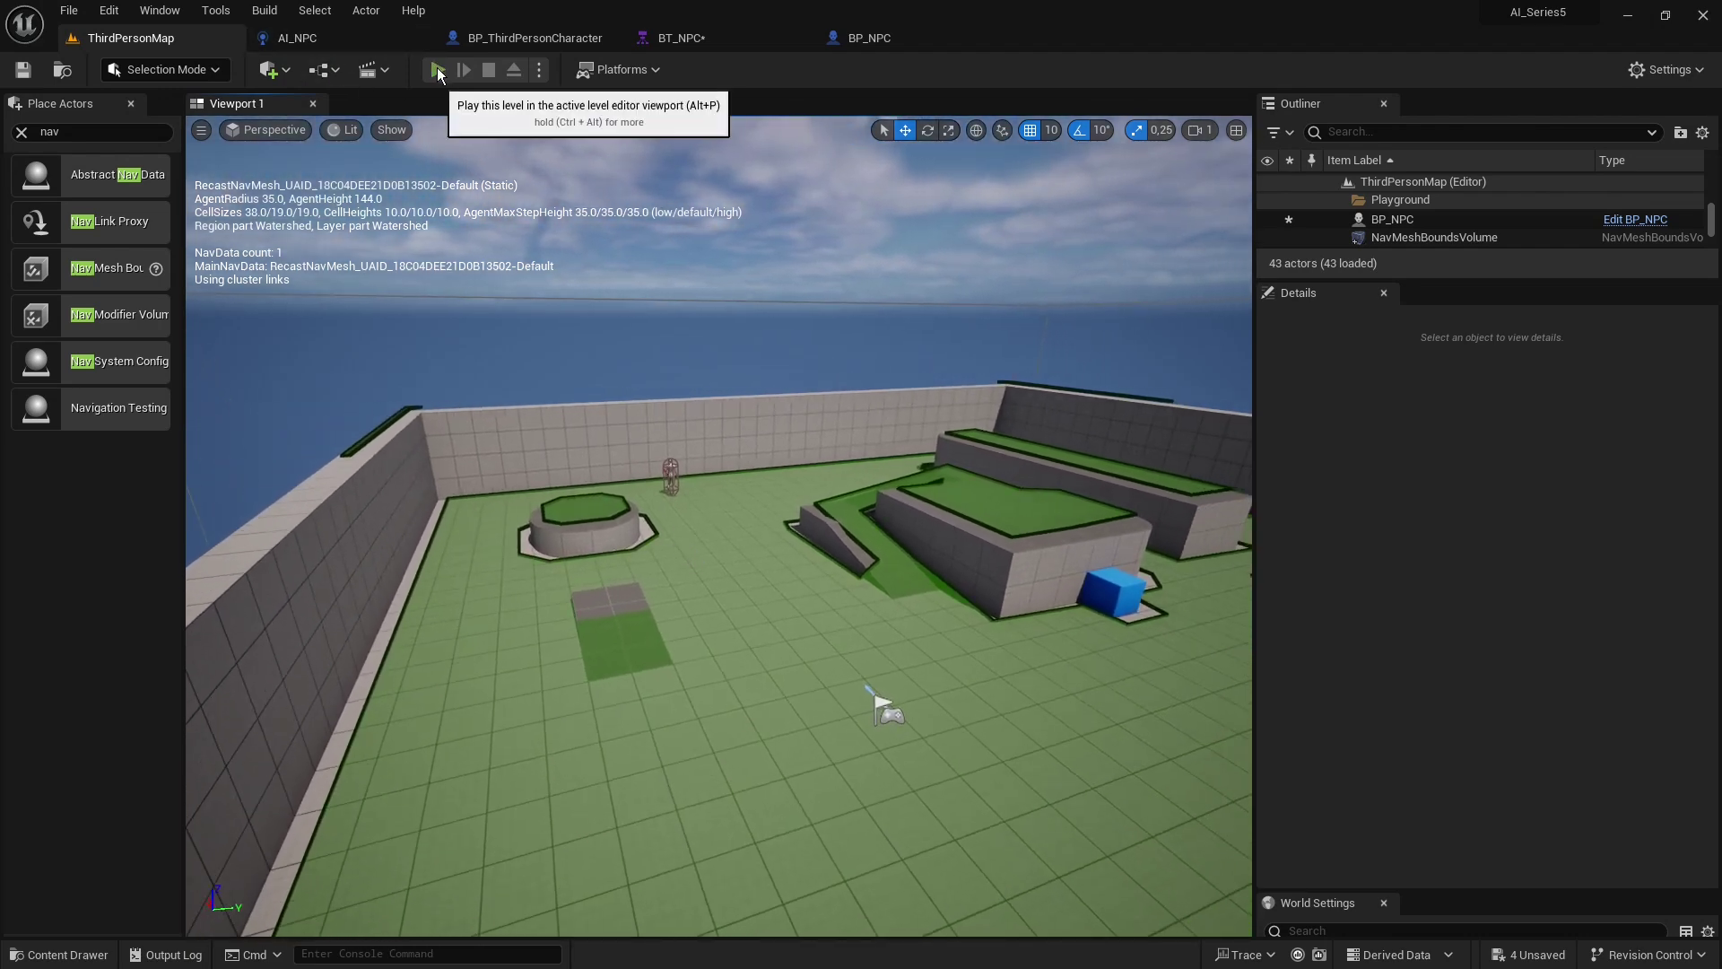
click(438, 70)
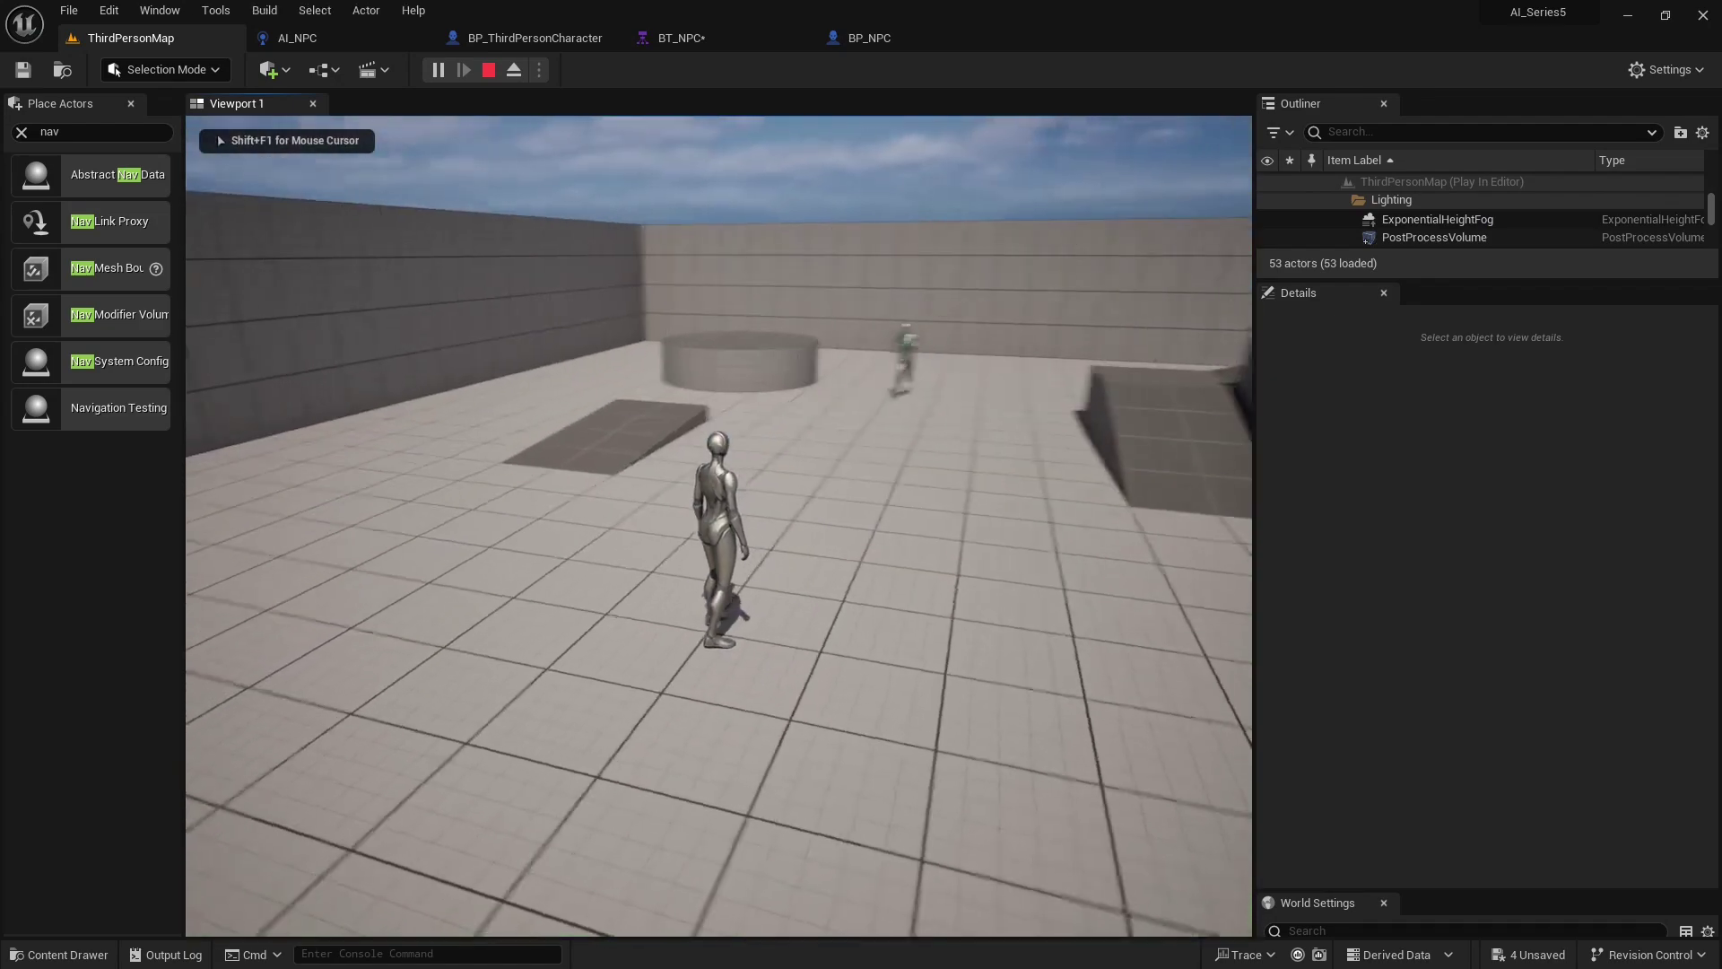
key(w)
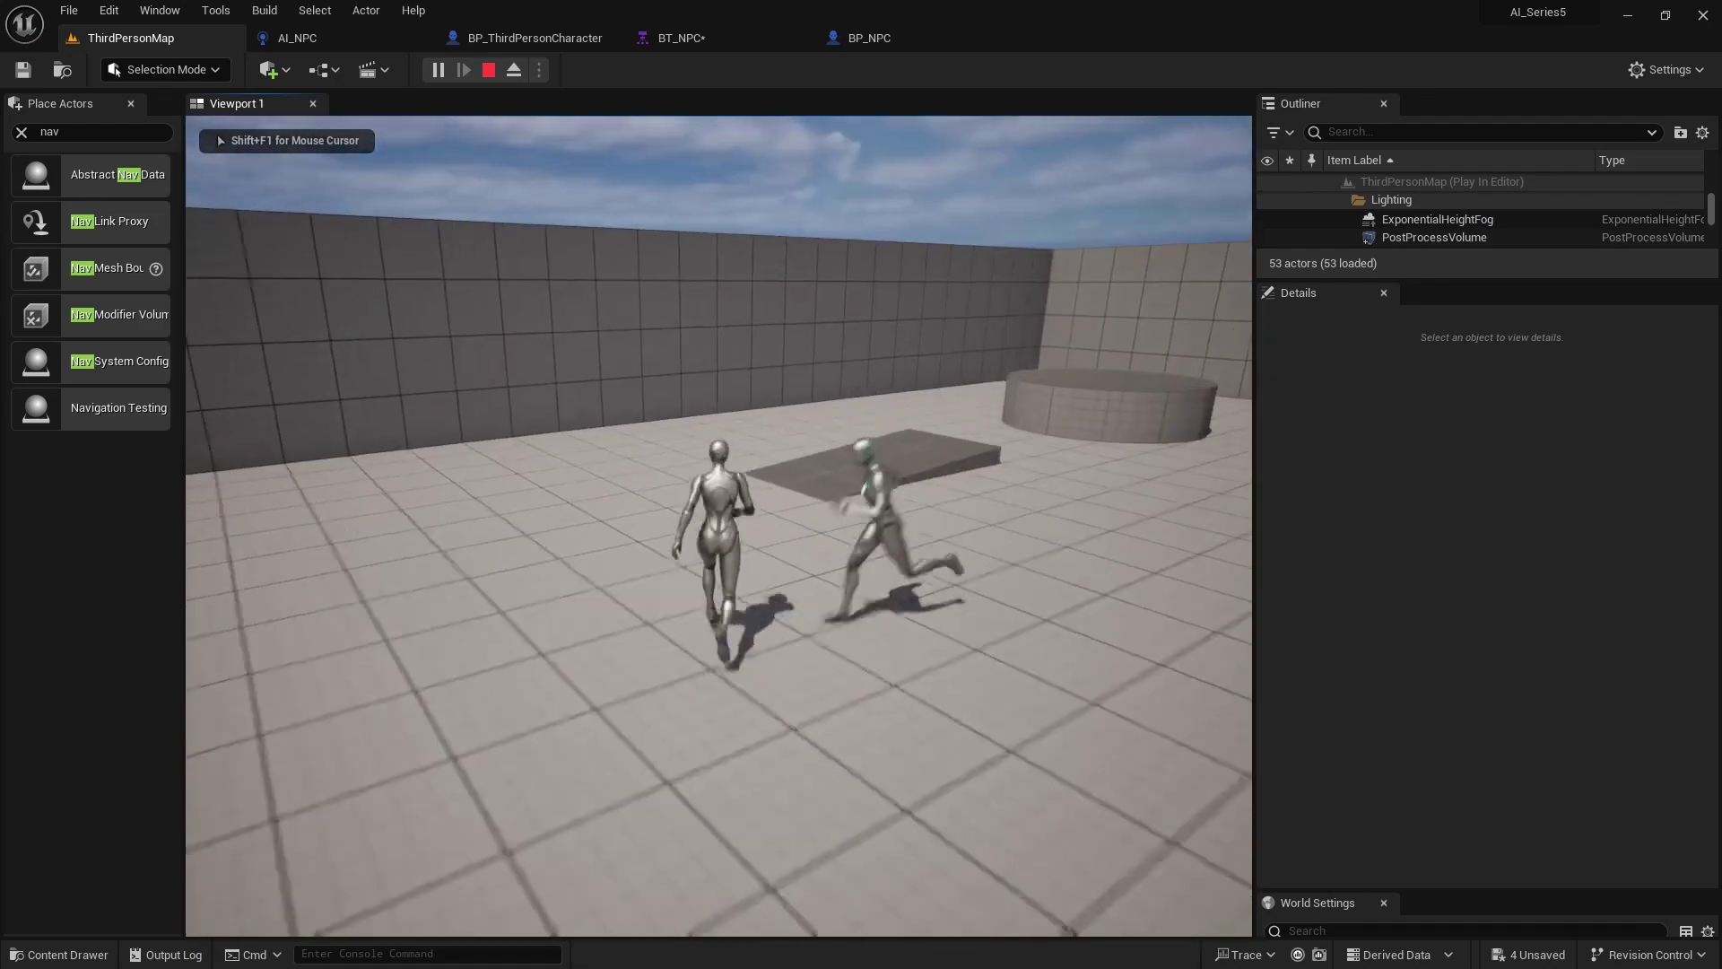
key(w)
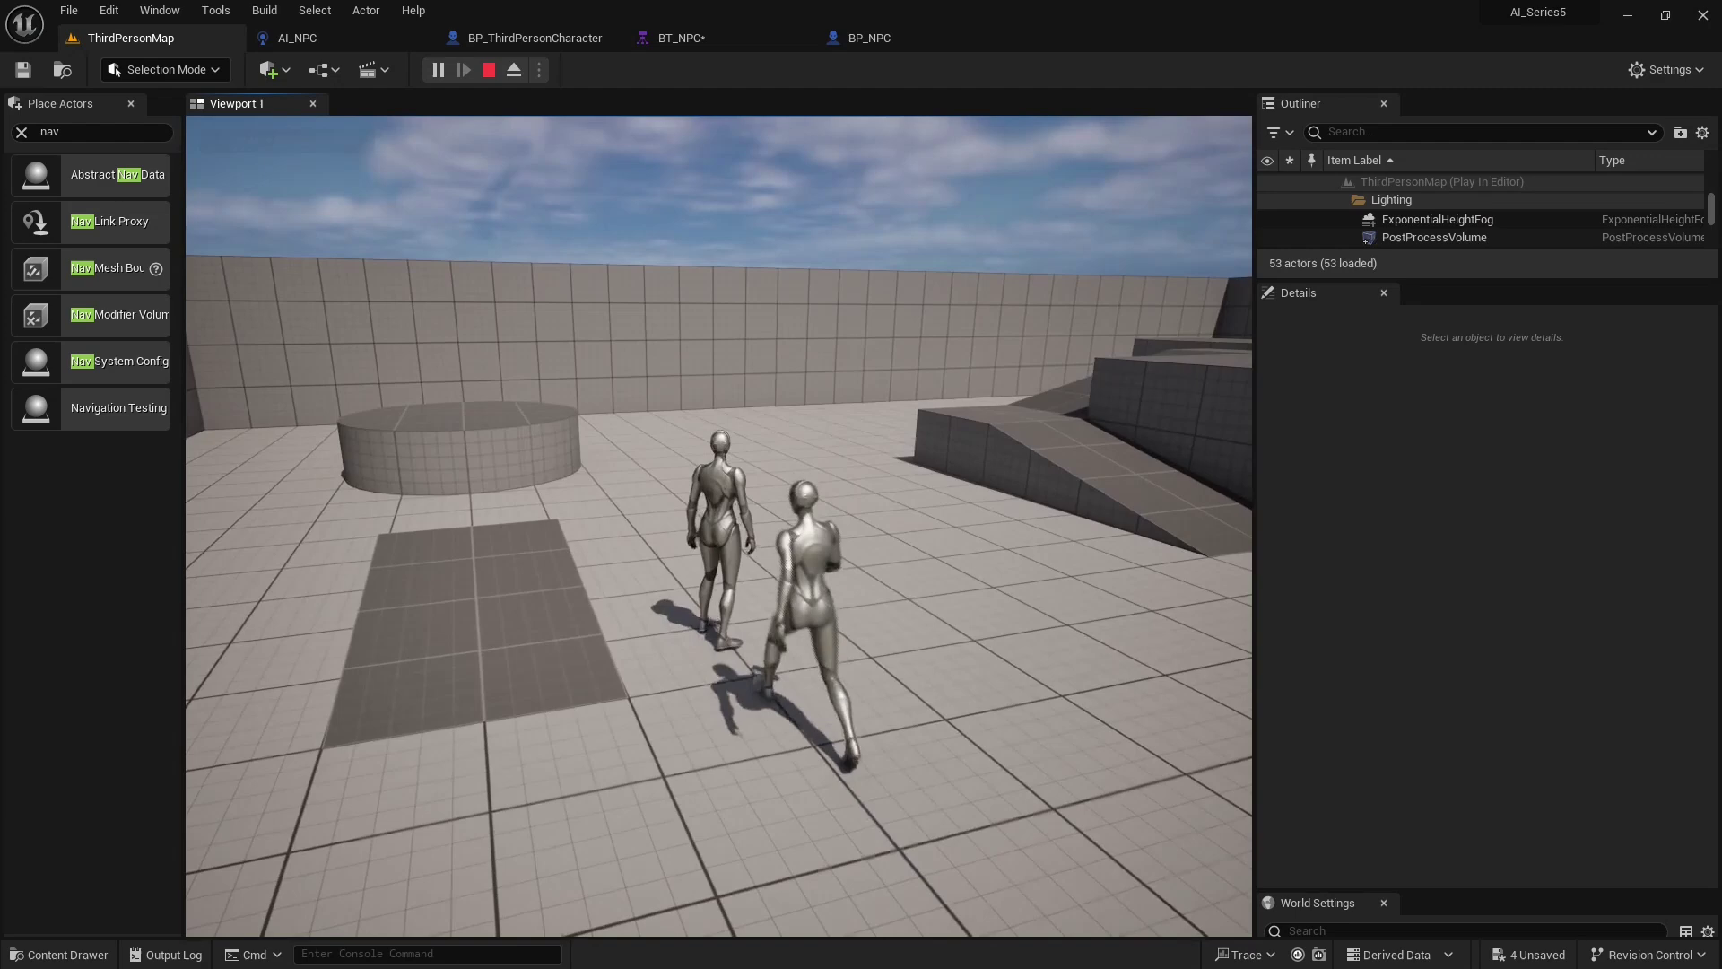
key(w)
key(w)
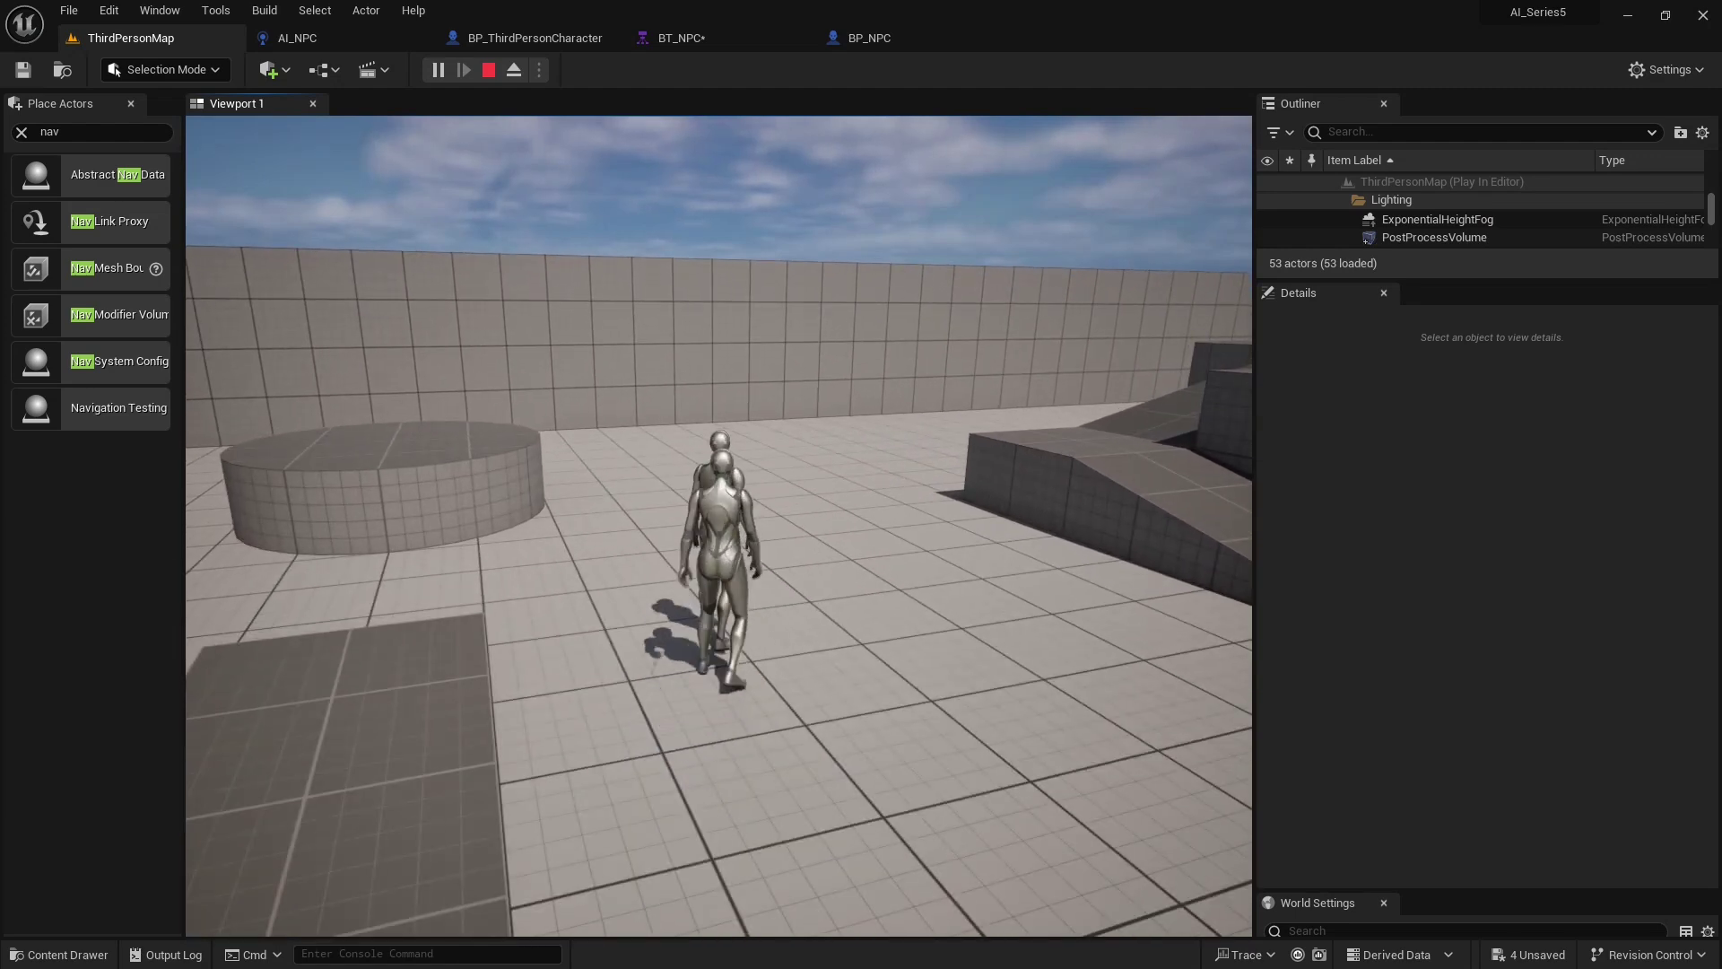
key(Escape)
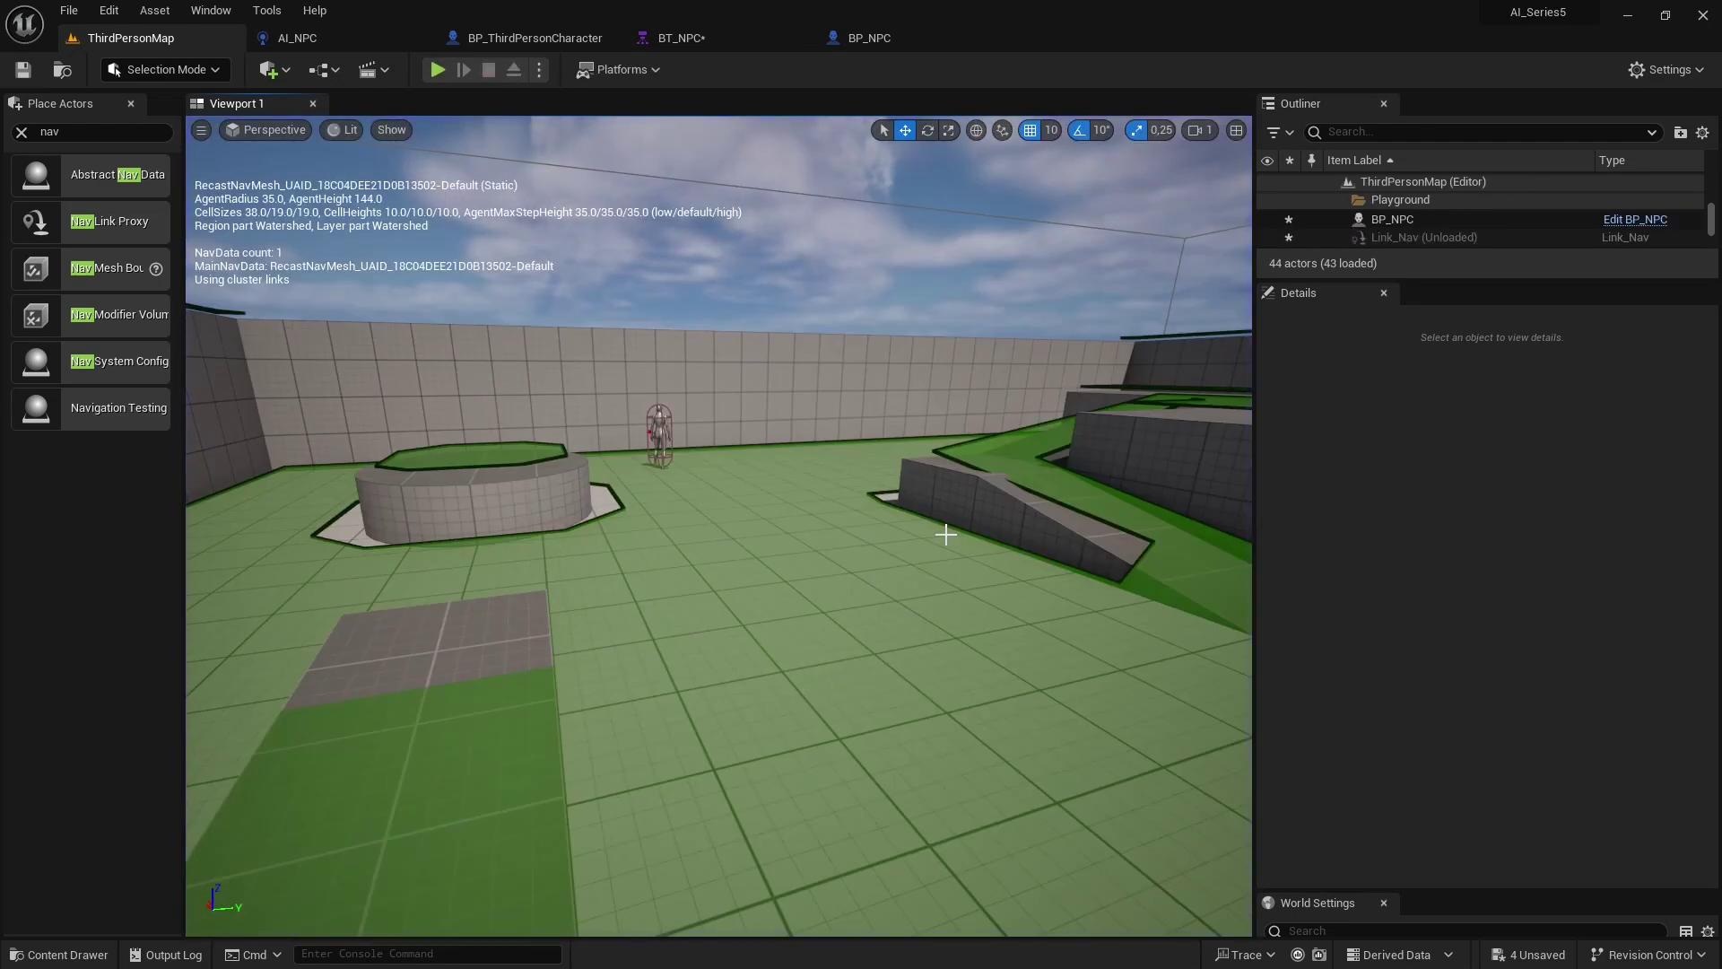
Open the AI_NPC controller blueprint and delete the Event BeginPlay node from its event graph
click(58, 954)
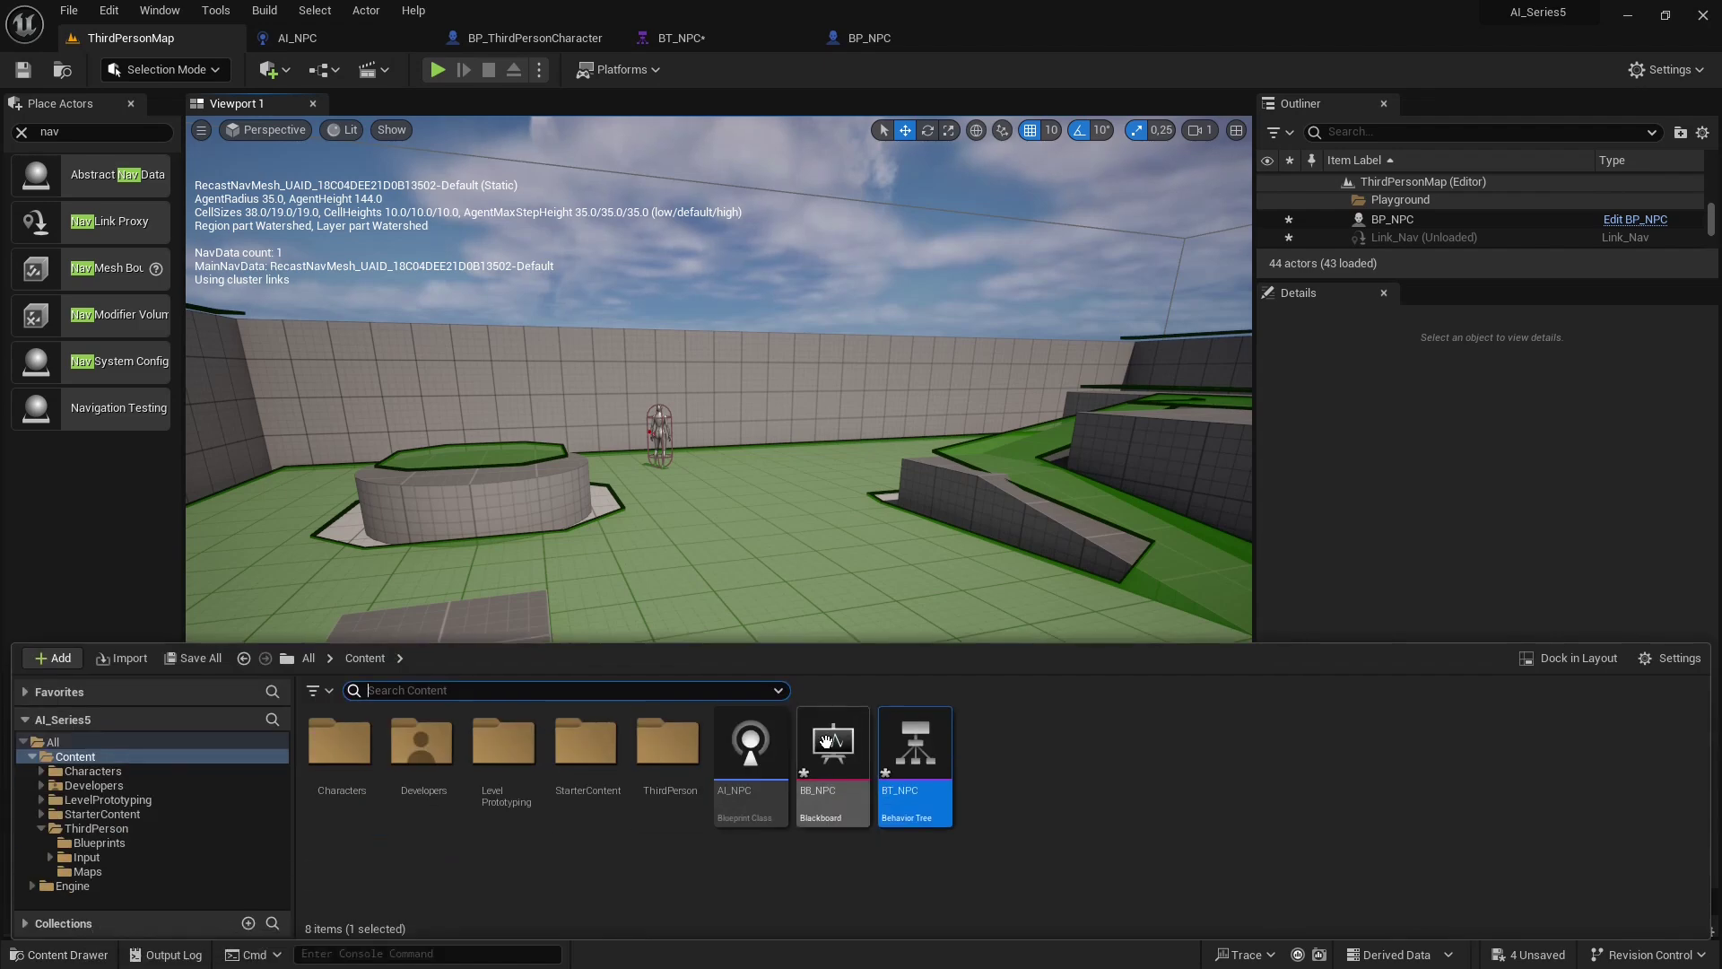
double_click(737, 758)
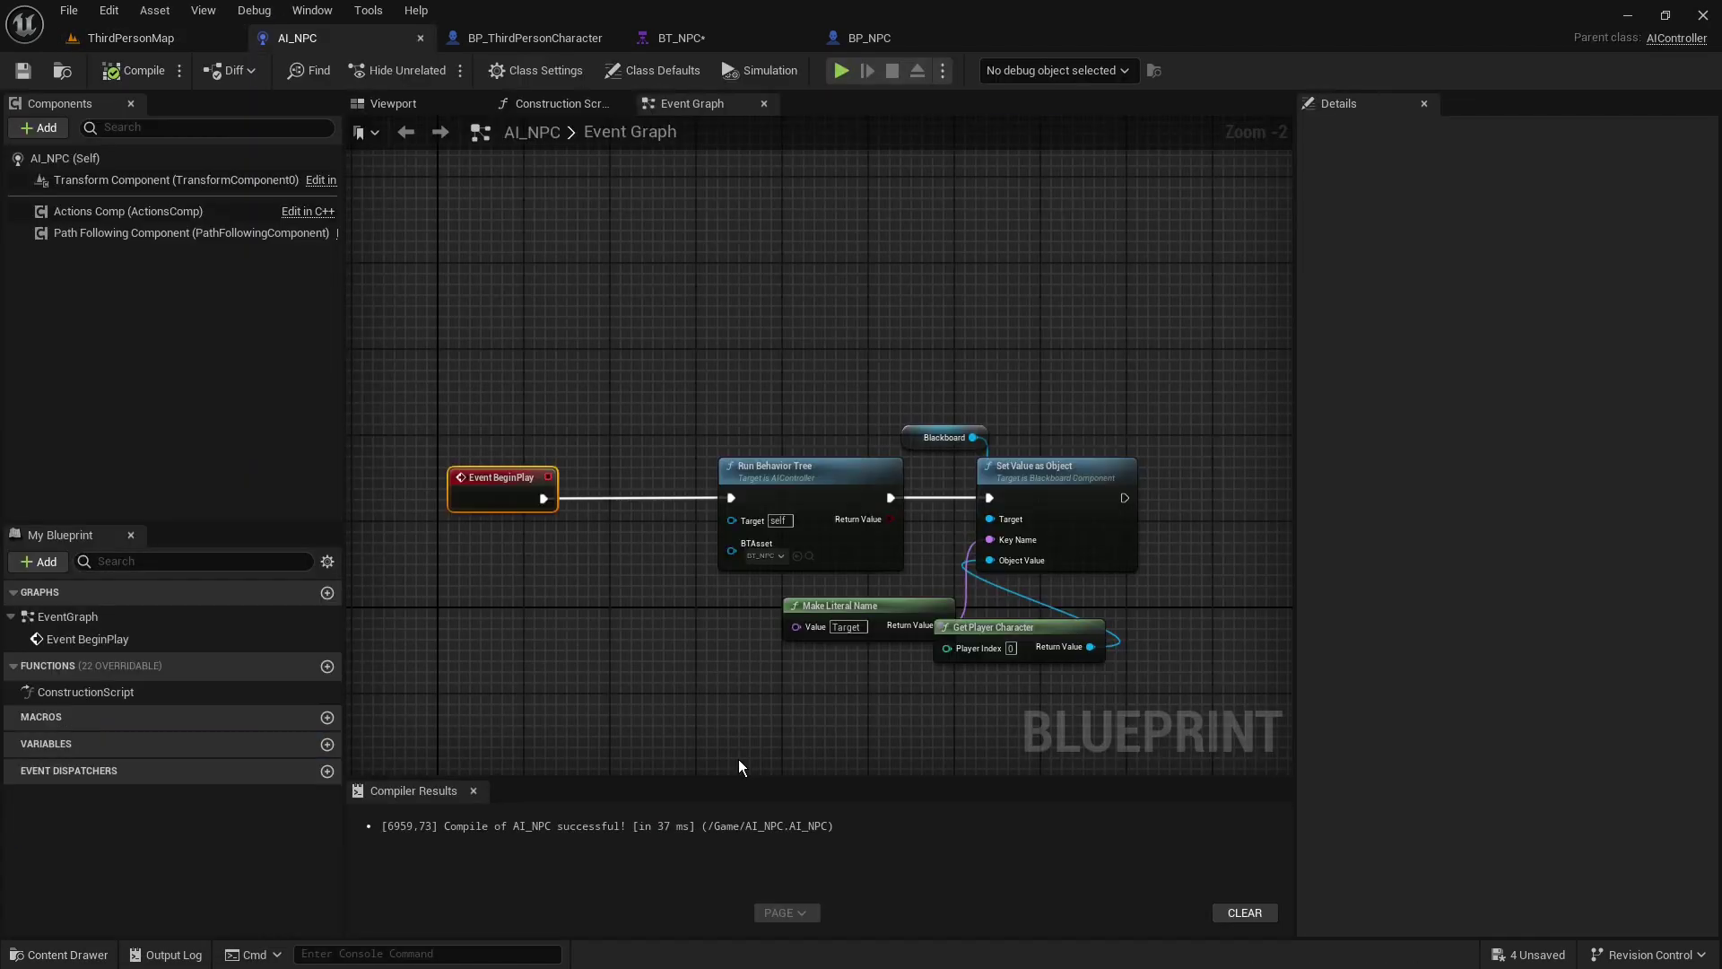
right_drag(776, 359, 881, 285)
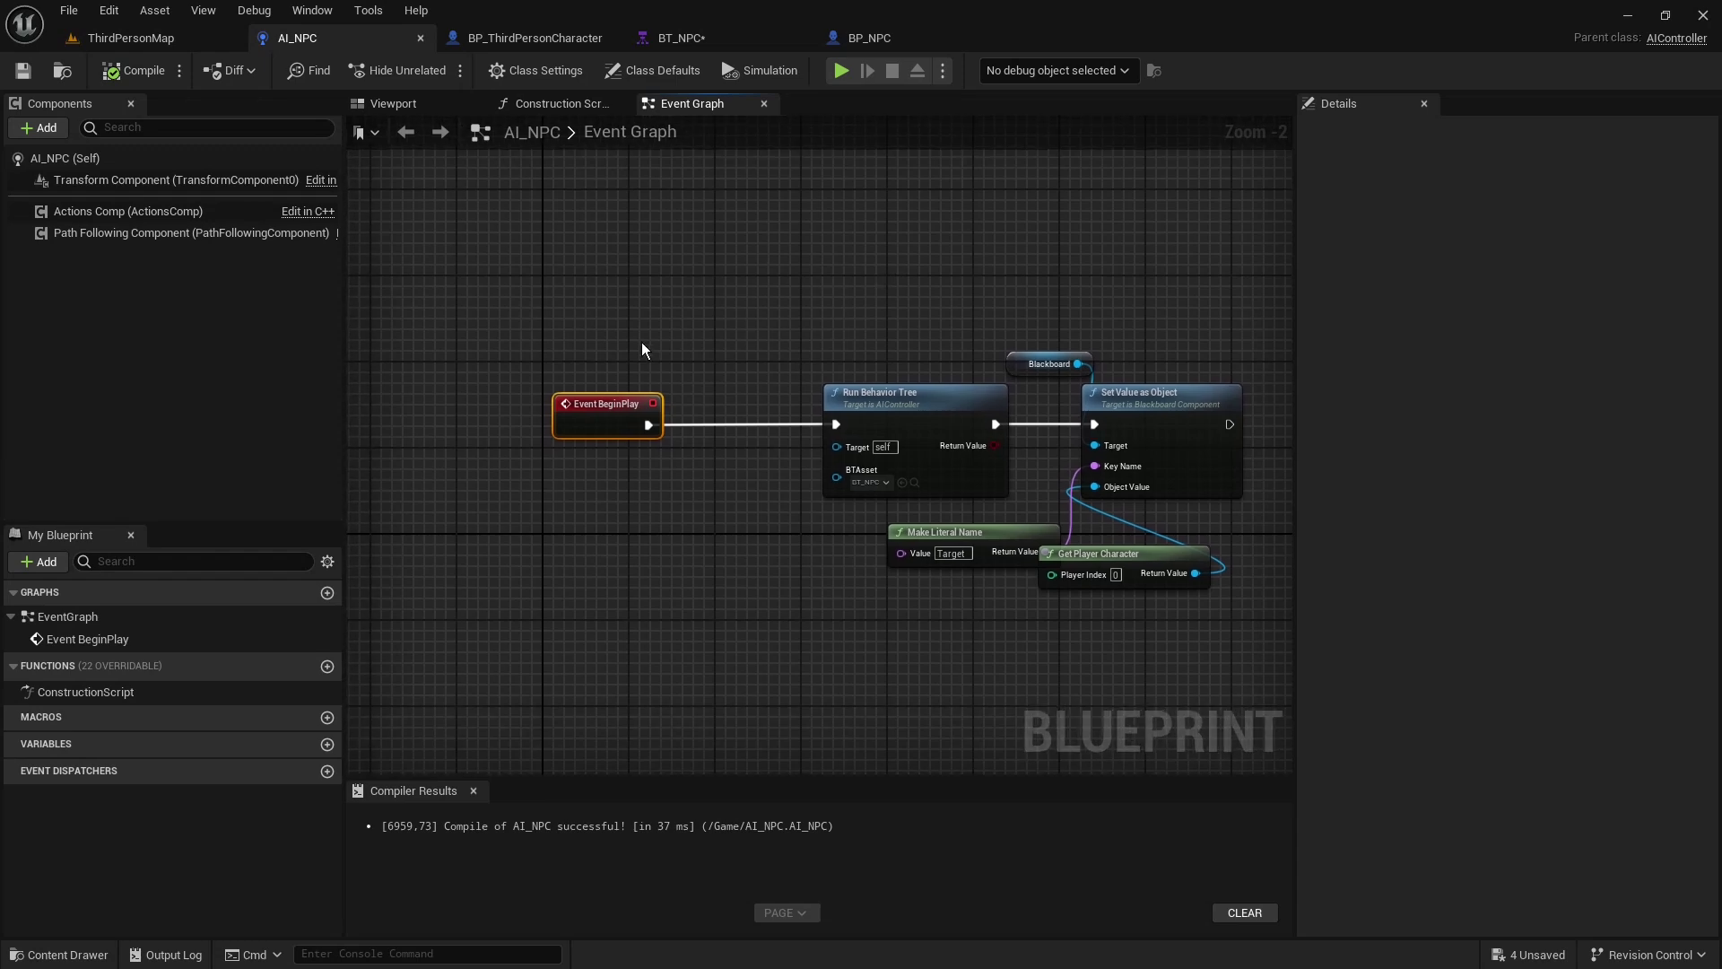
right_click(584, 409)
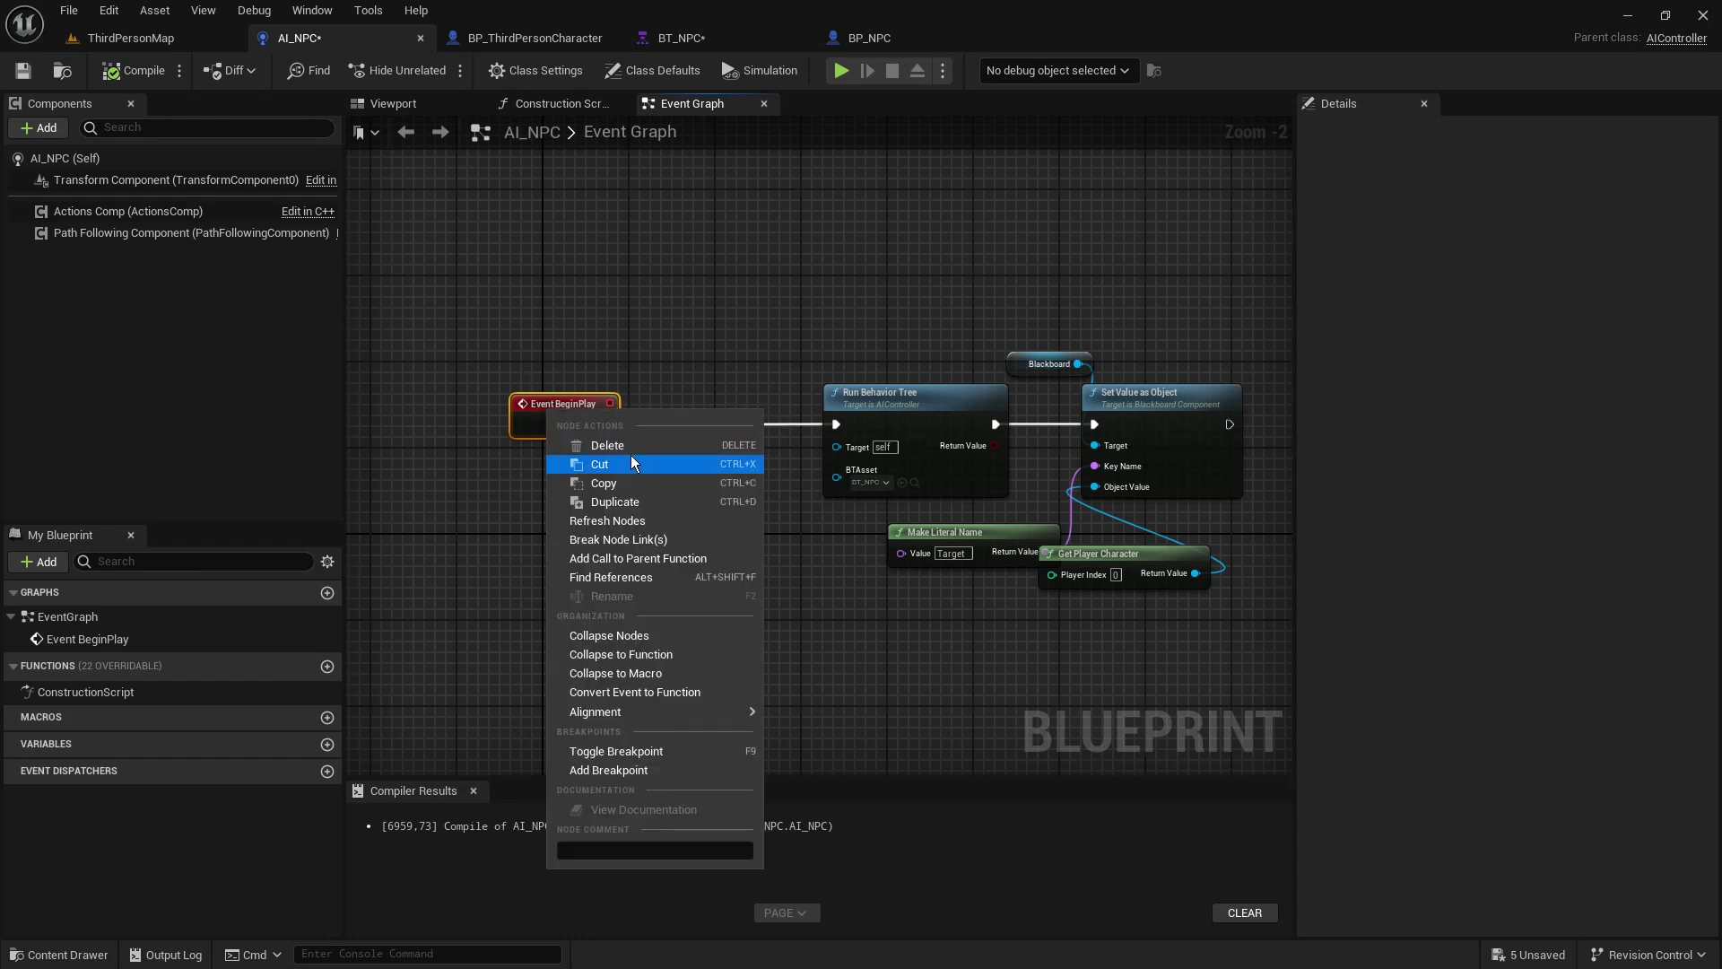
click(632, 448)
Add an Event On Possess node before Run Behavior Tree, leaving room between the two nodes
right_click(527, 396)
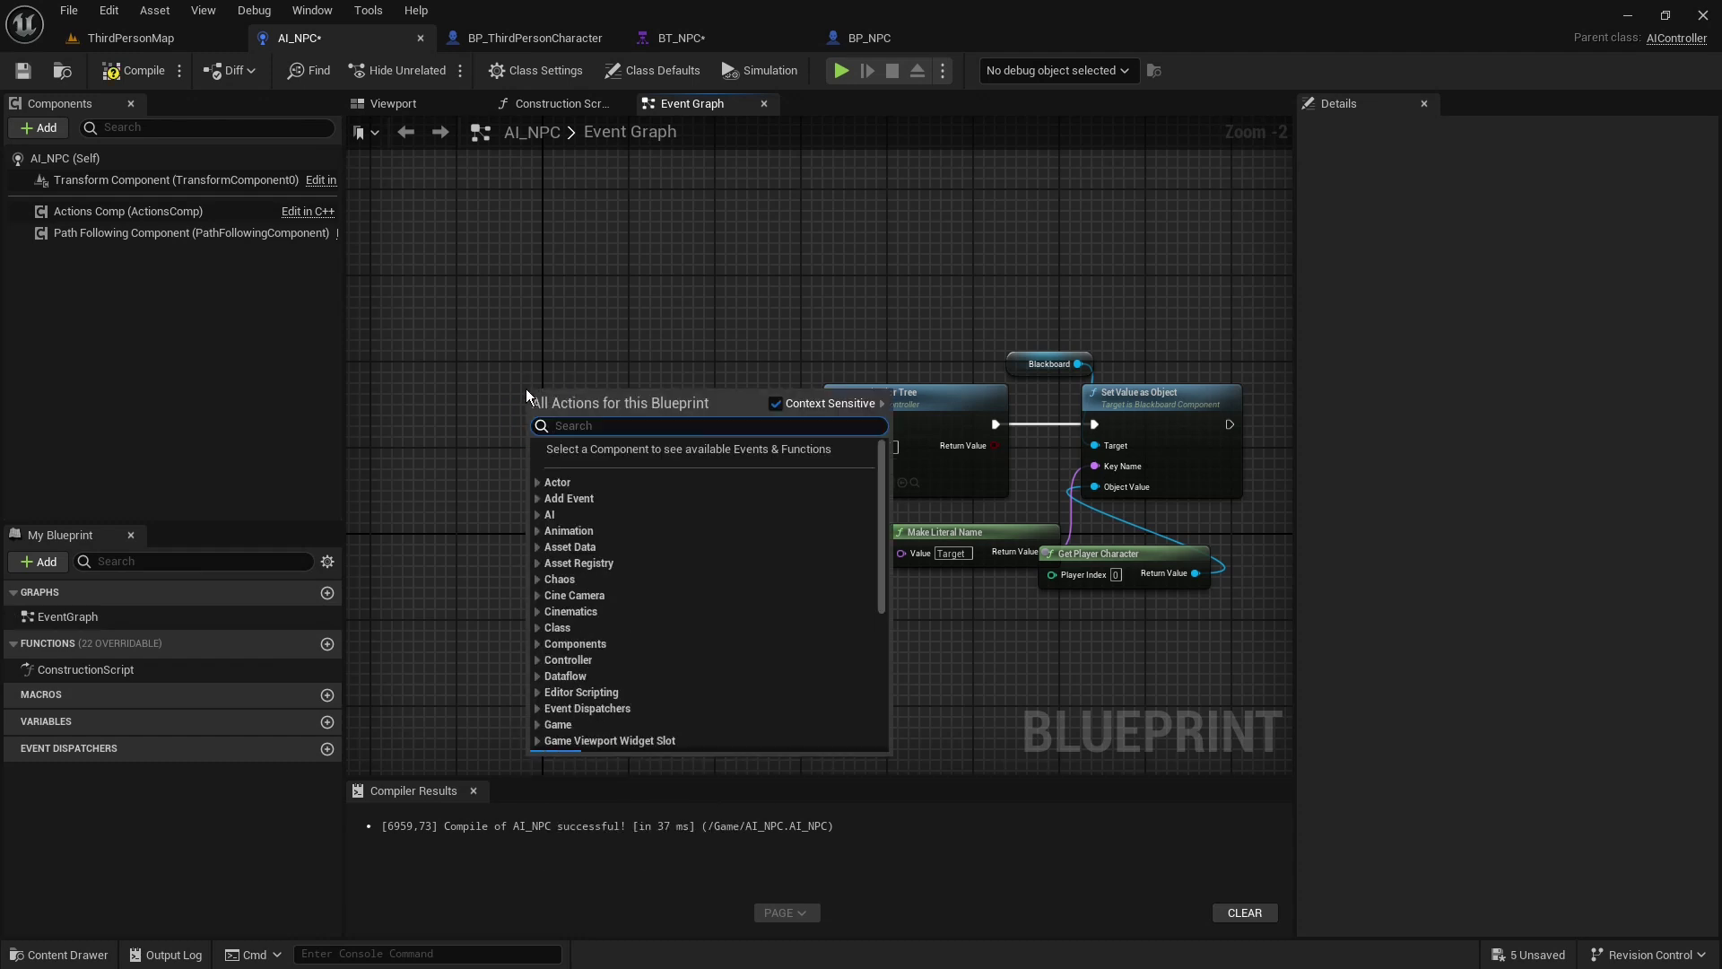
text(even)
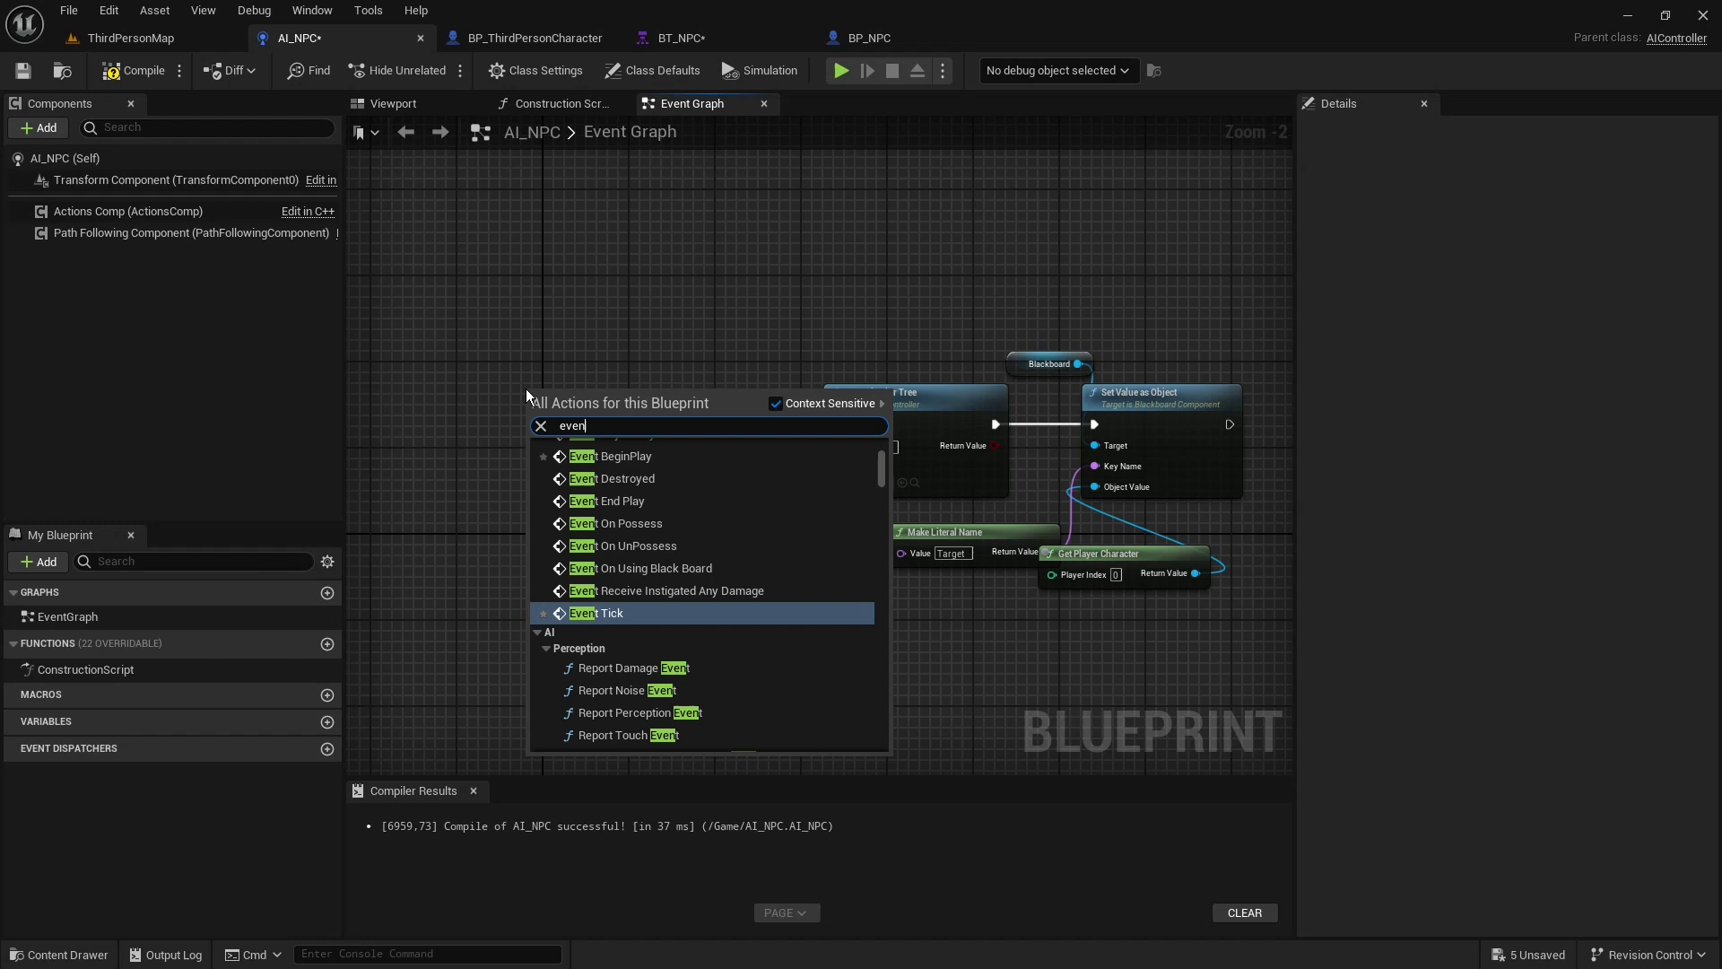
text(t on posses)
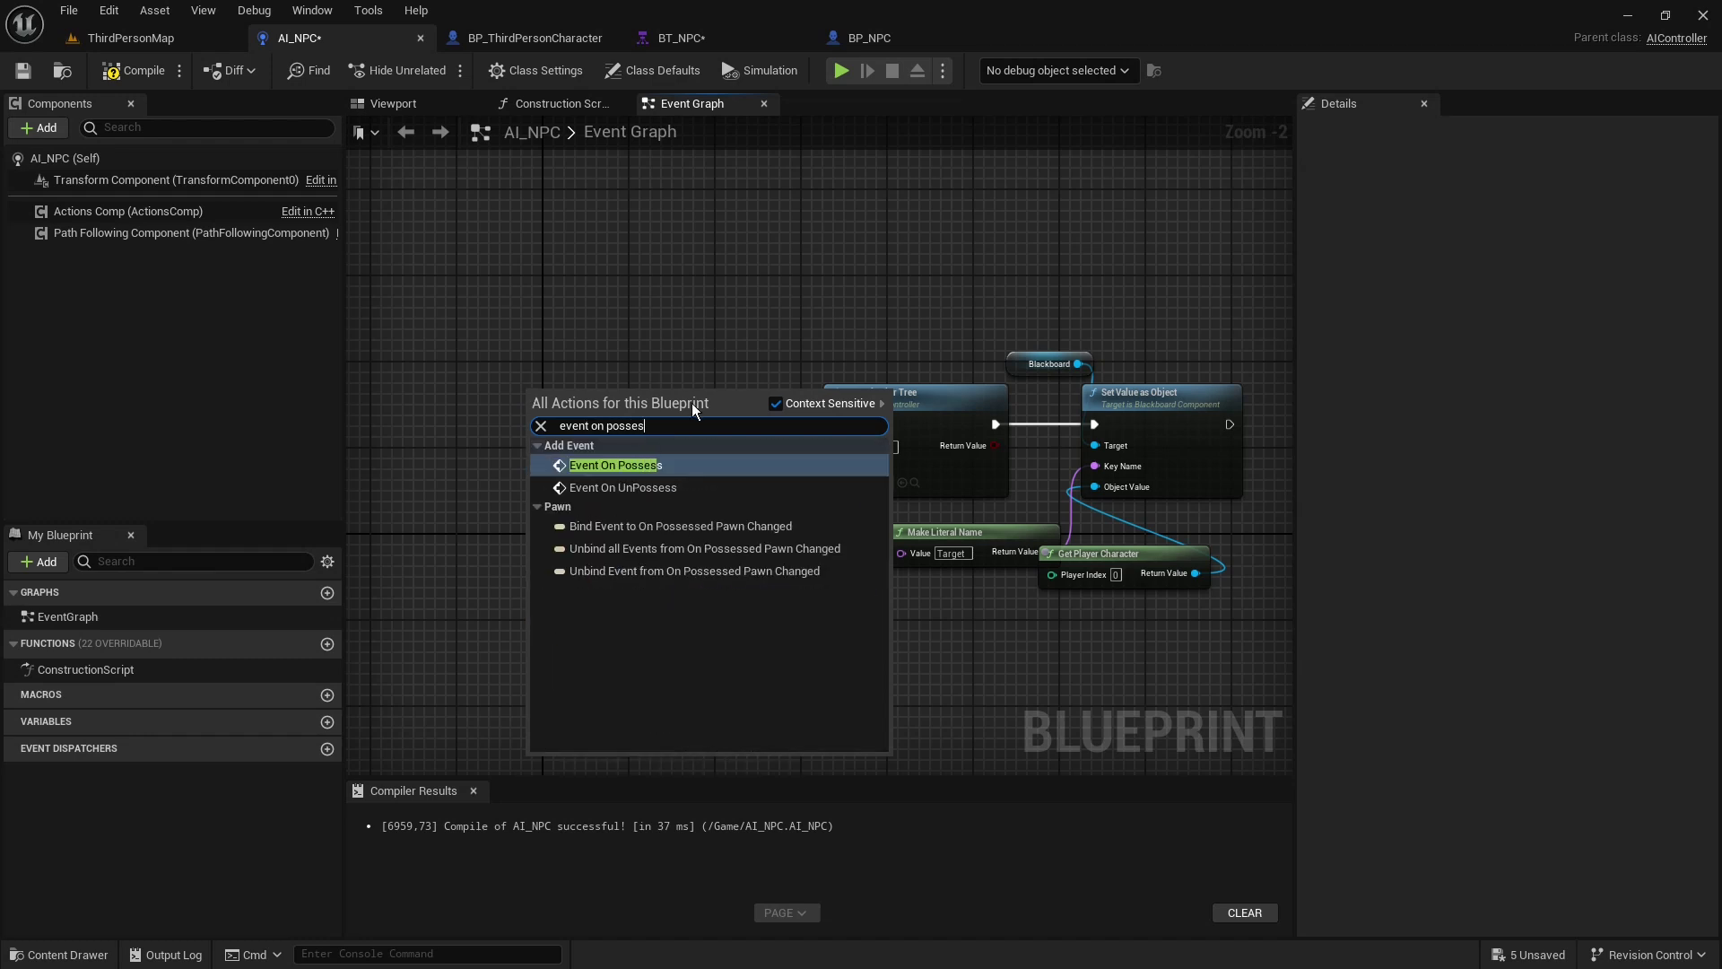
click(634, 464)
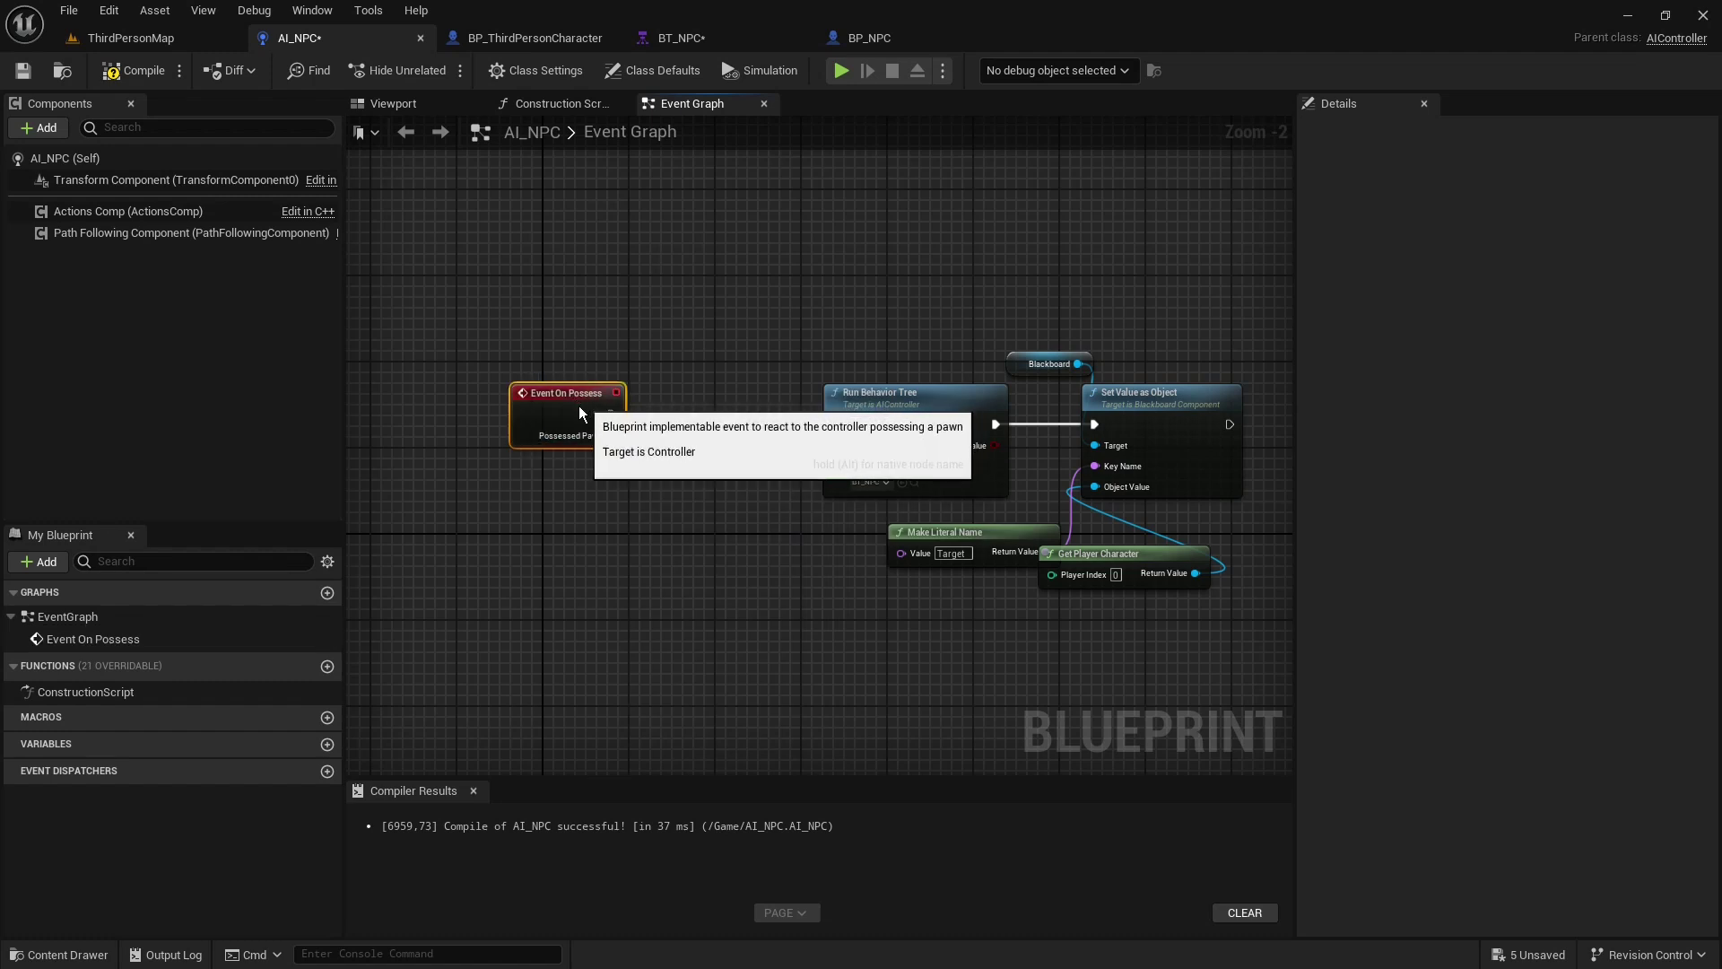
drag(578, 405, 535, 409)
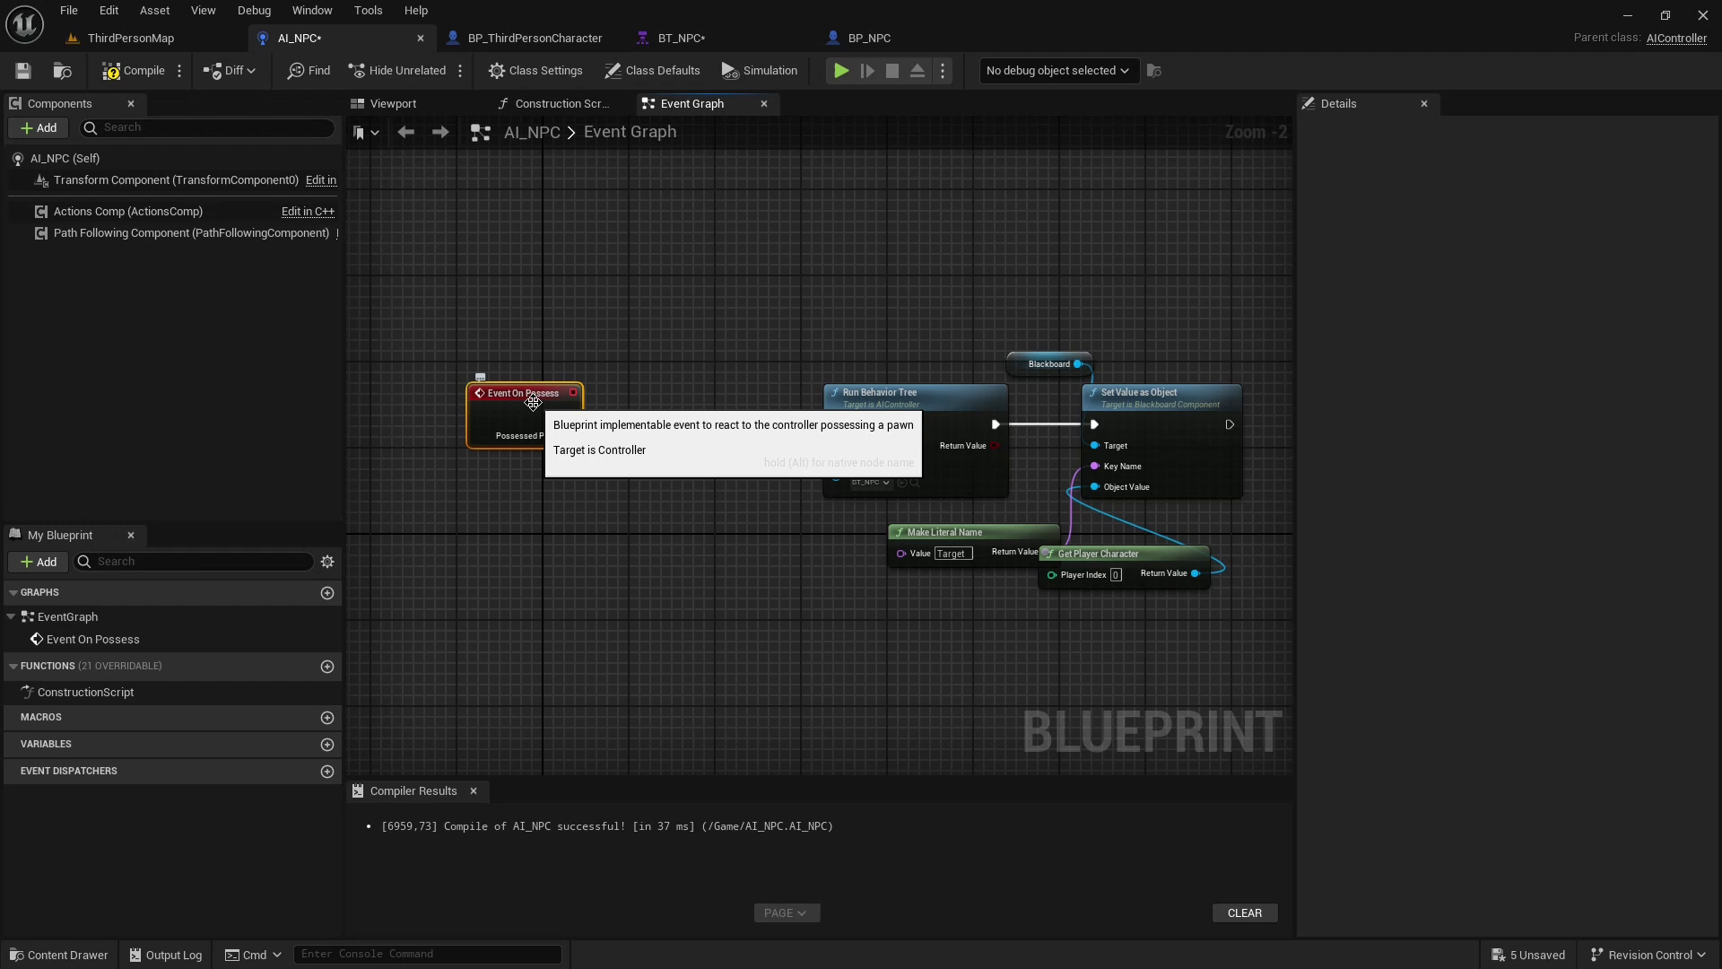
Insert a Delay node between Event On Possess and Run Behavior Tree, and compile and save the blueprint
drag(569, 414, 648, 409)
text(delay)
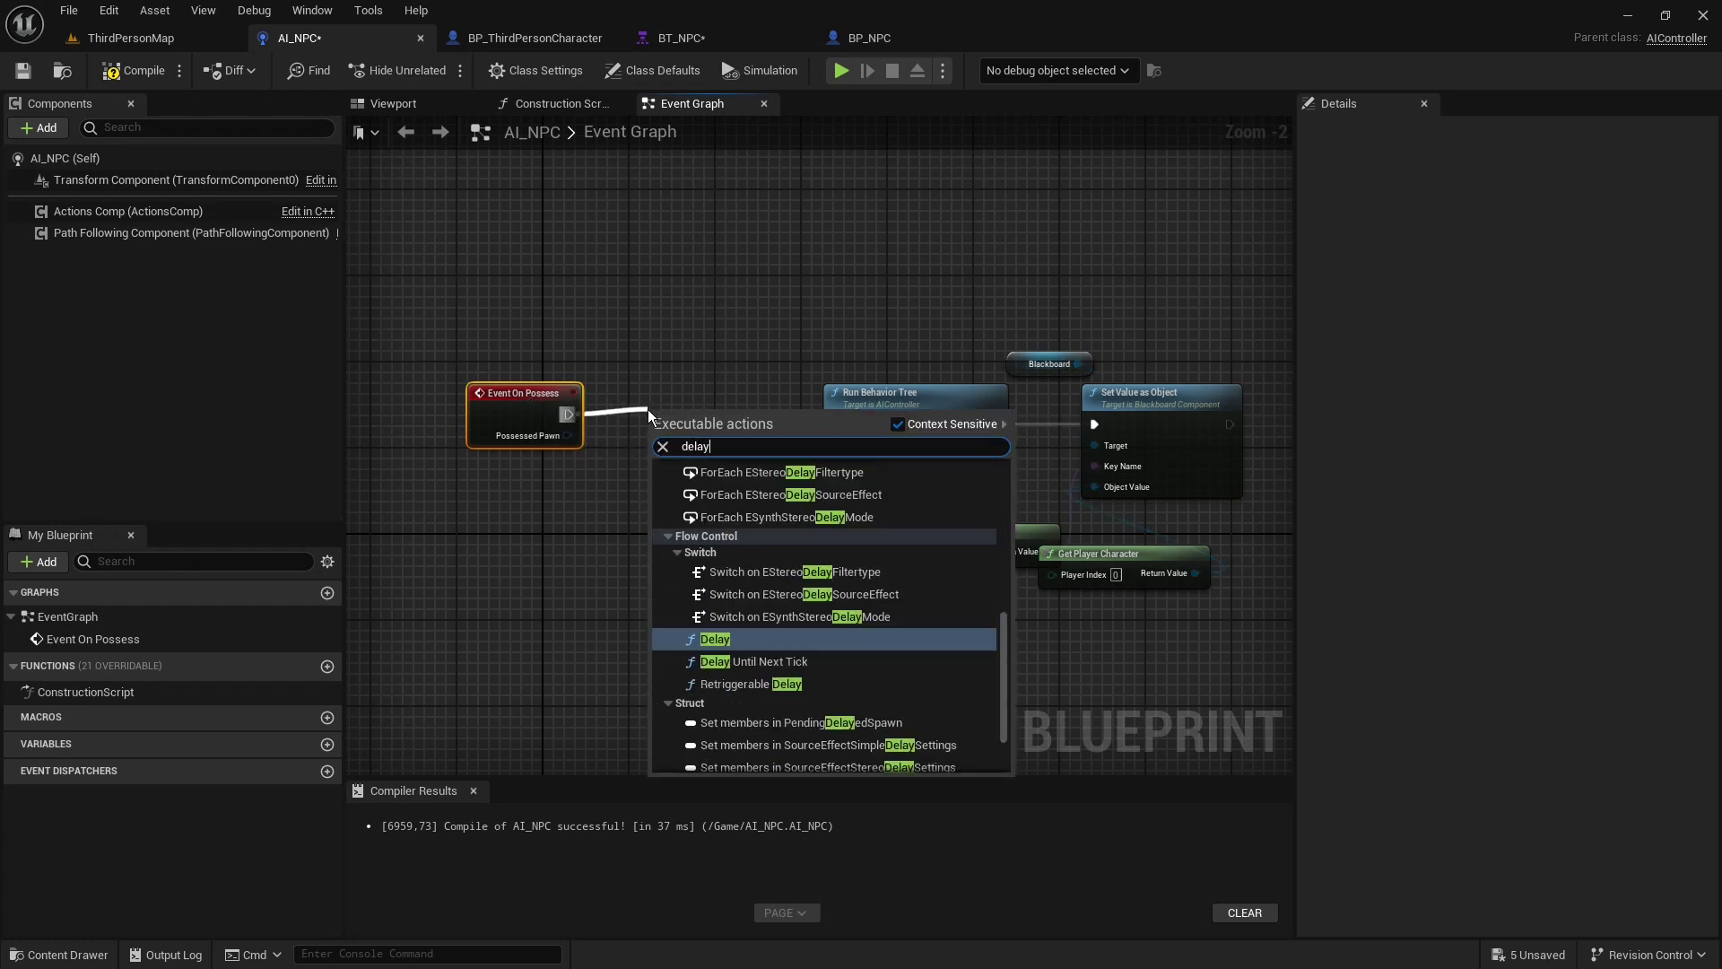
click(713, 638)
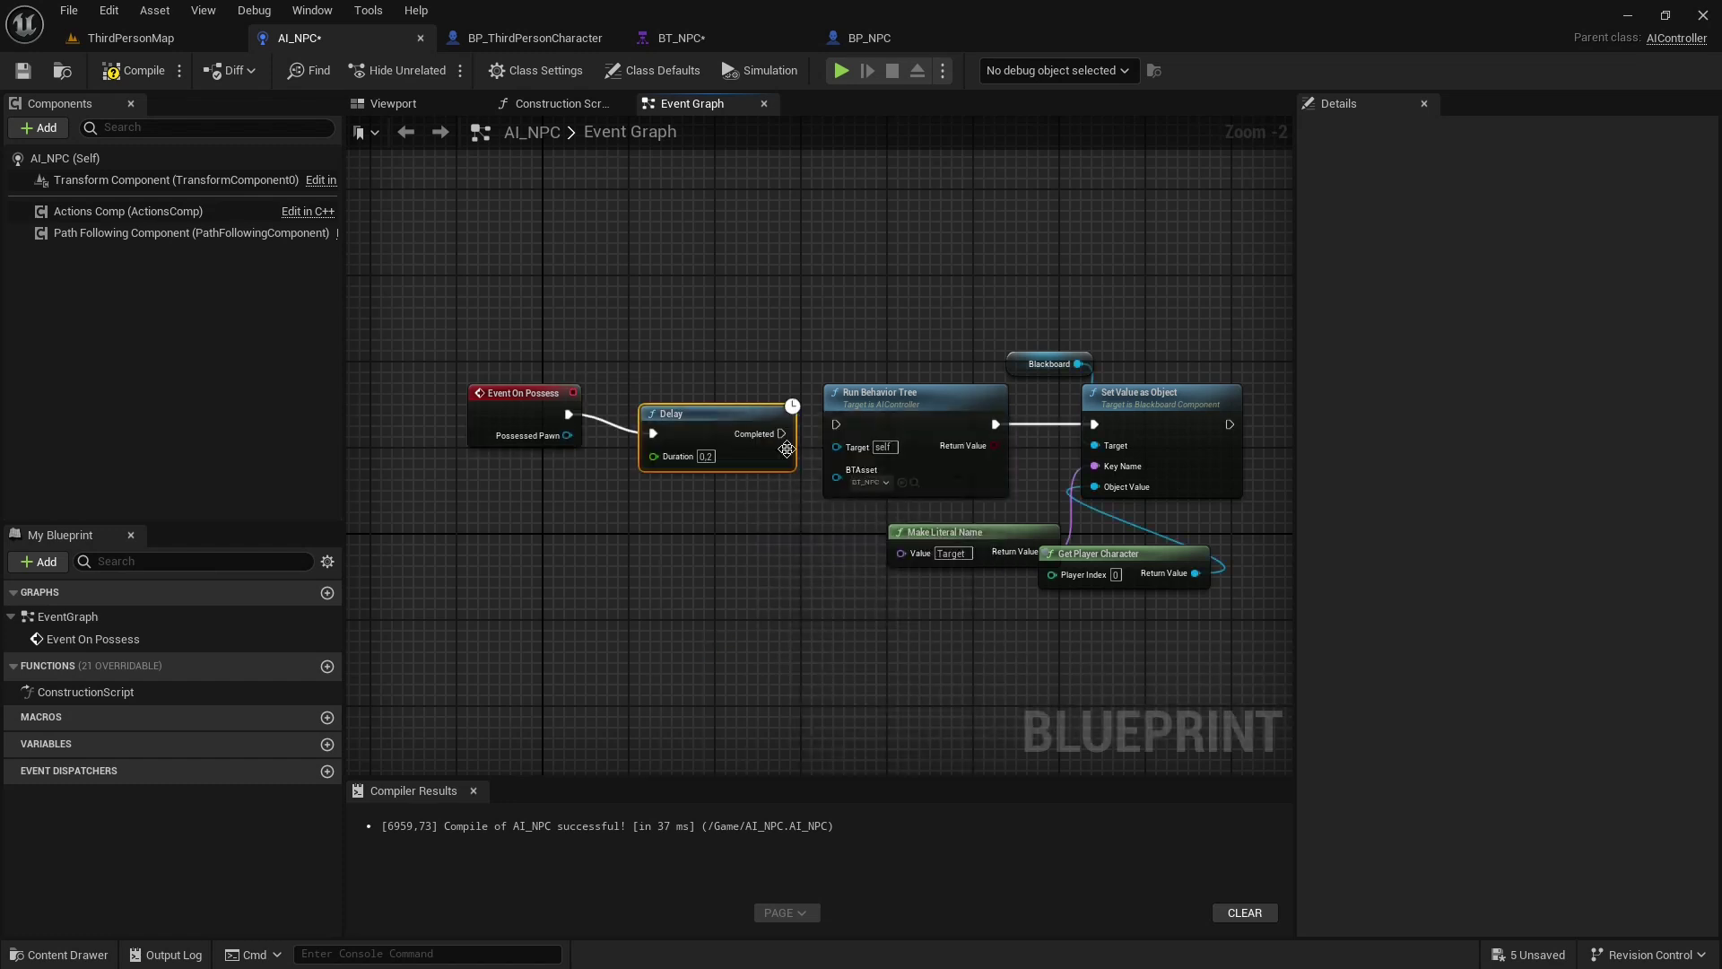
drag(781, 433, 837, 422)
mouse_move(728, 409)
mouse_down()
mouse_move(690, 393)
mouse_move(697, 408)
mouse_up()
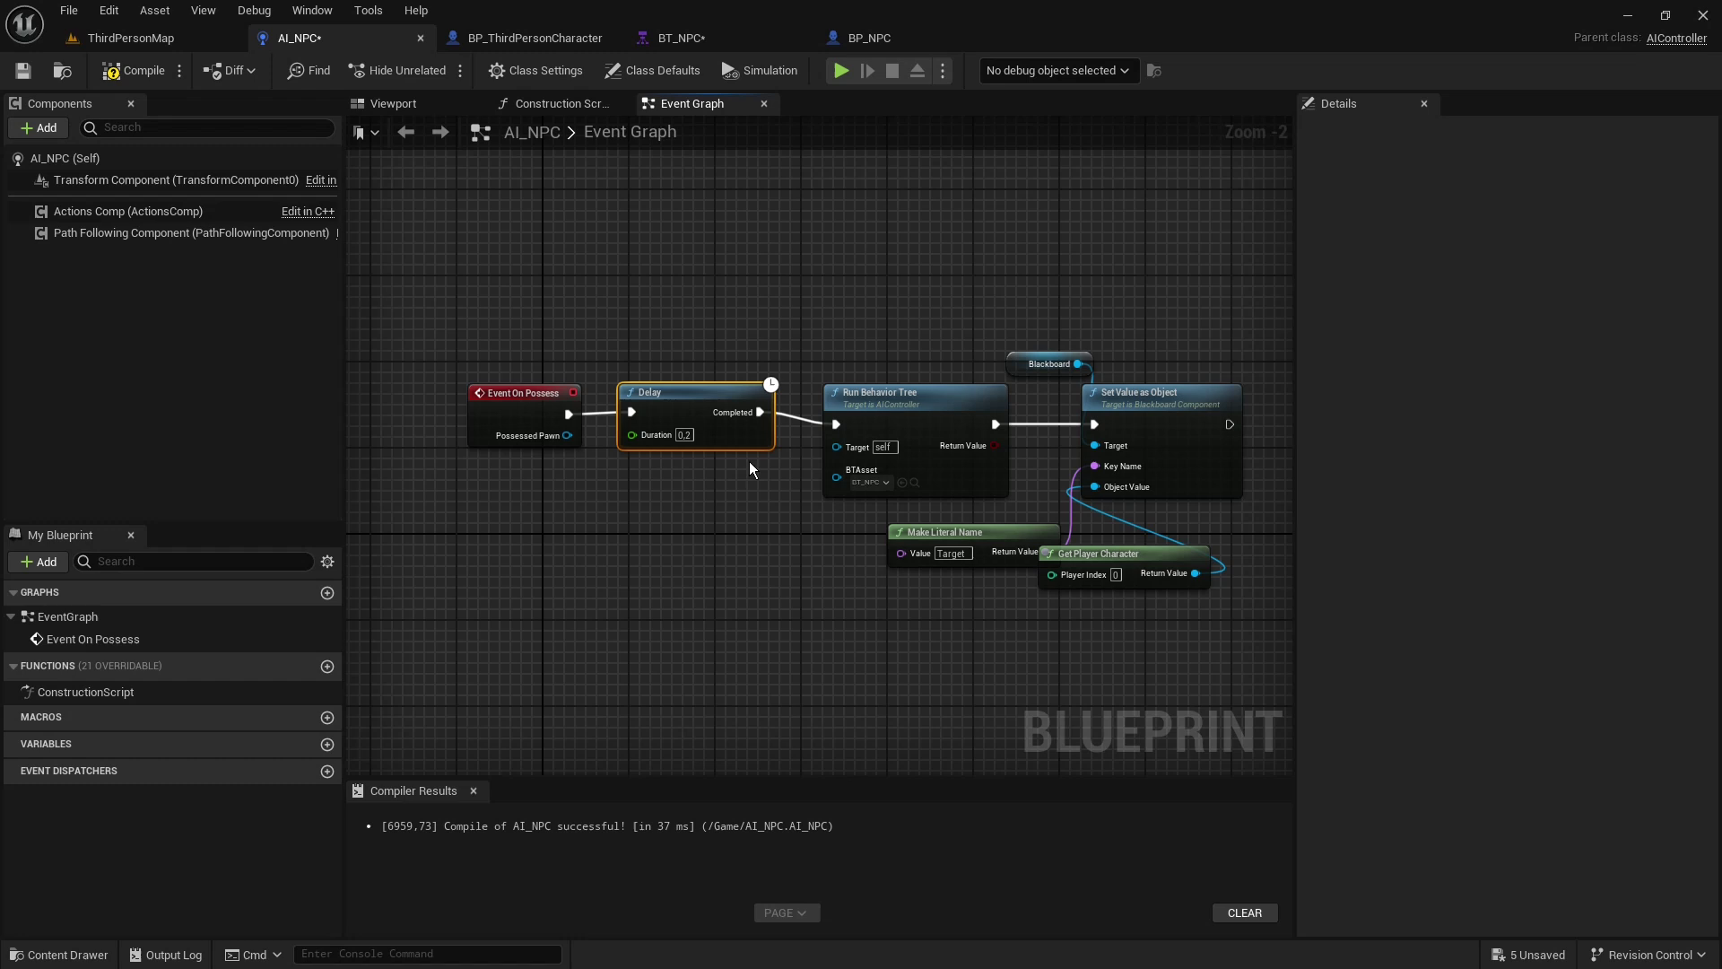
click(133, 70)
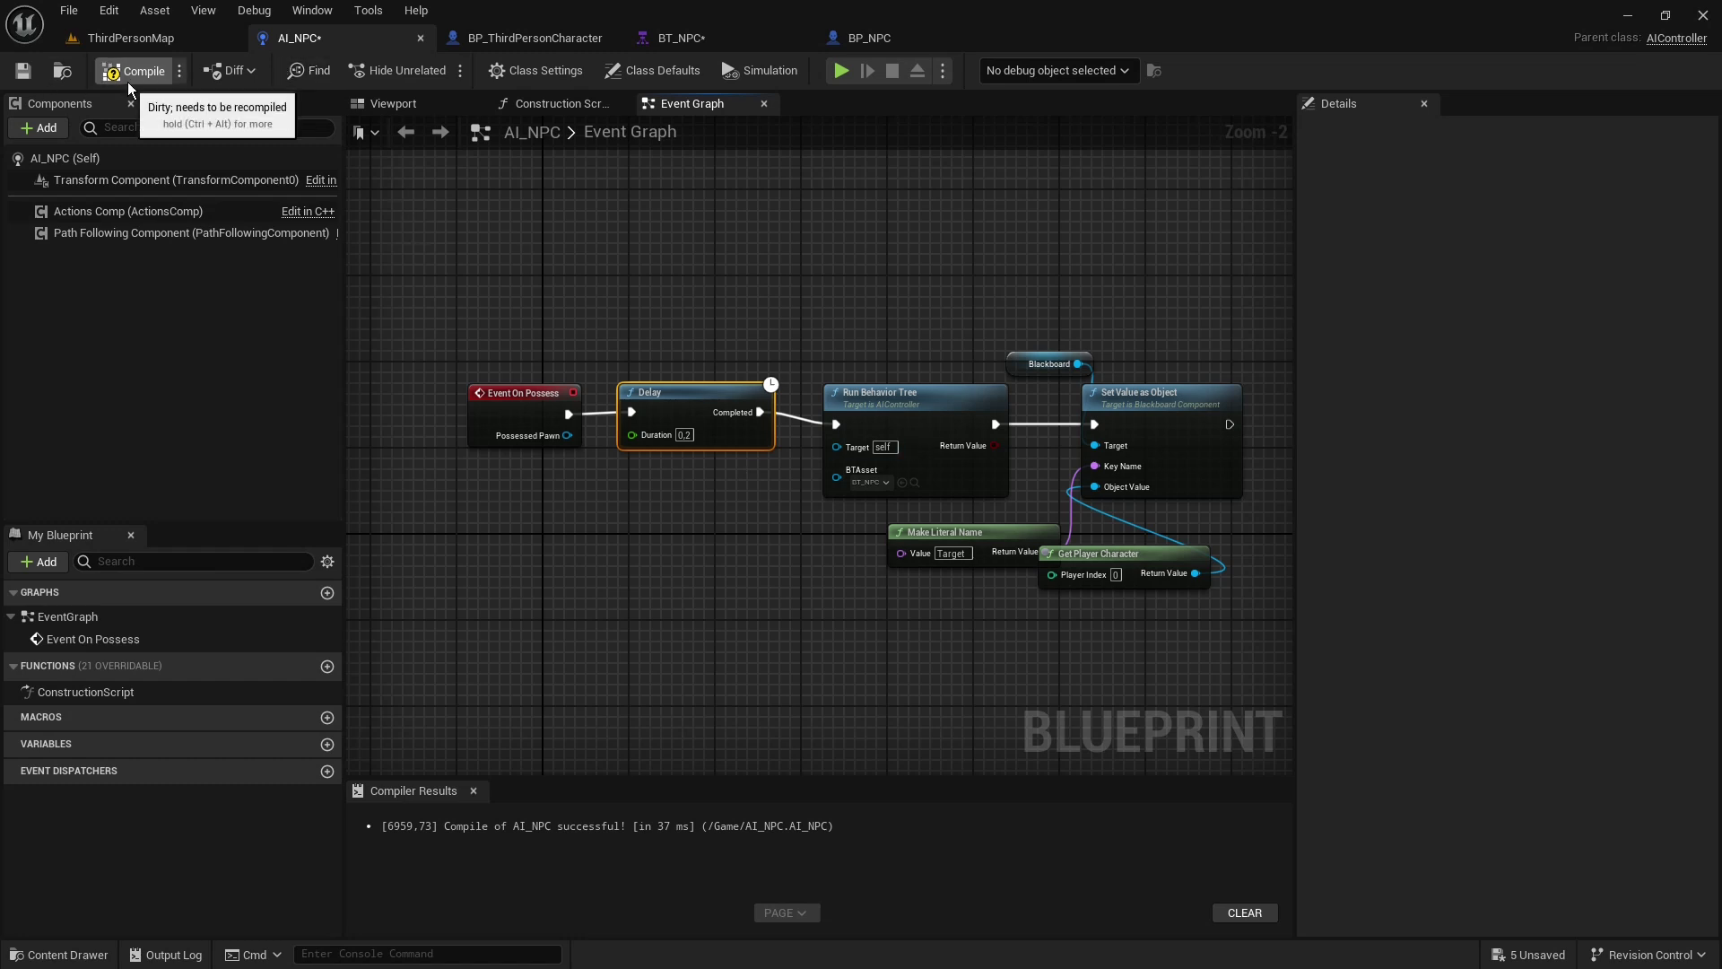
click(33, 72)
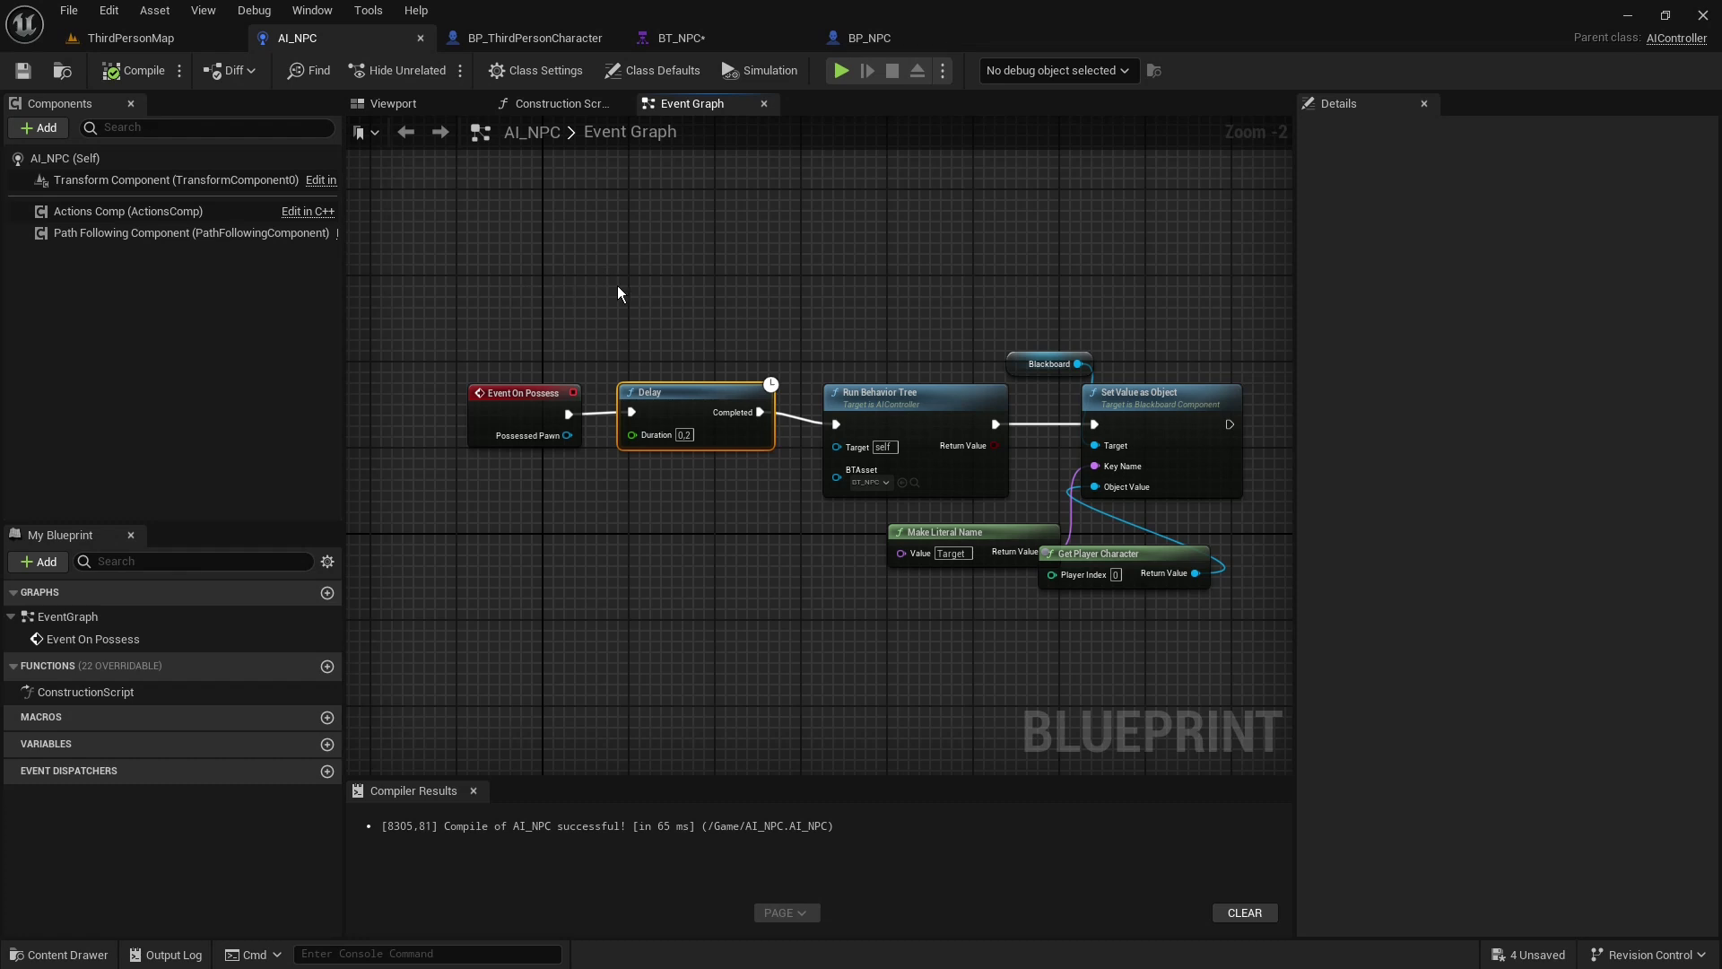
In the BT_NPC behavior tree, add a Wait task under the Sequence, placed to the right of Move To
click(694, 41)
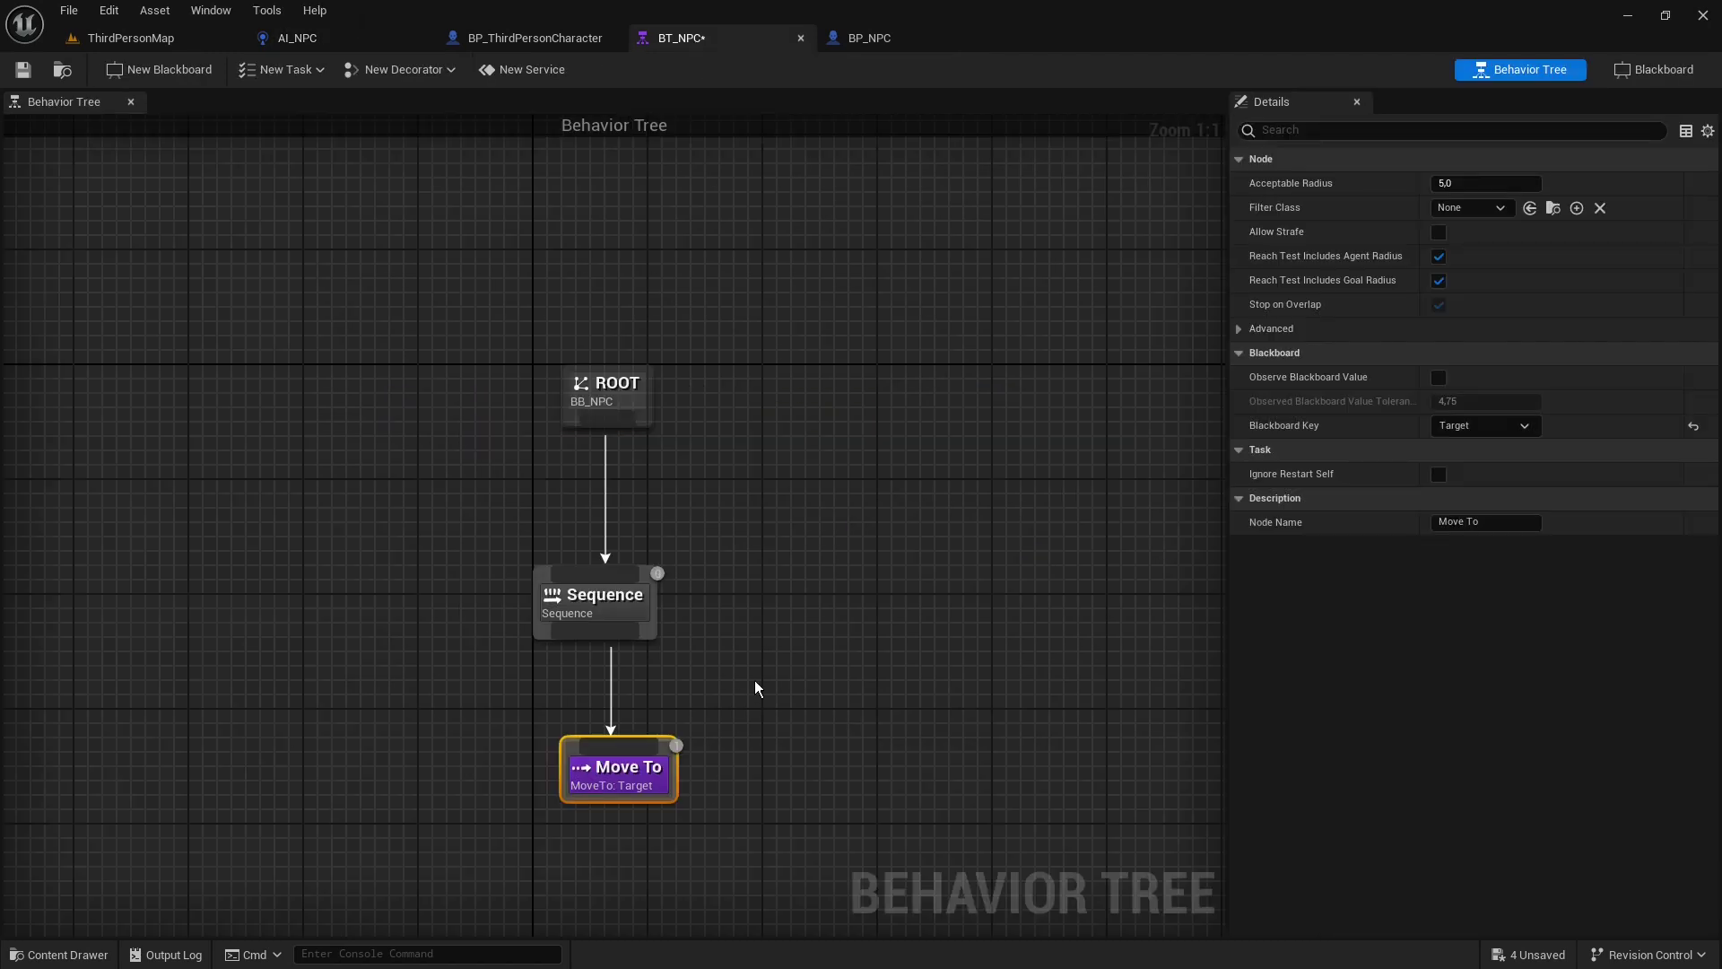
right_drag(756, 689, 717, 555)
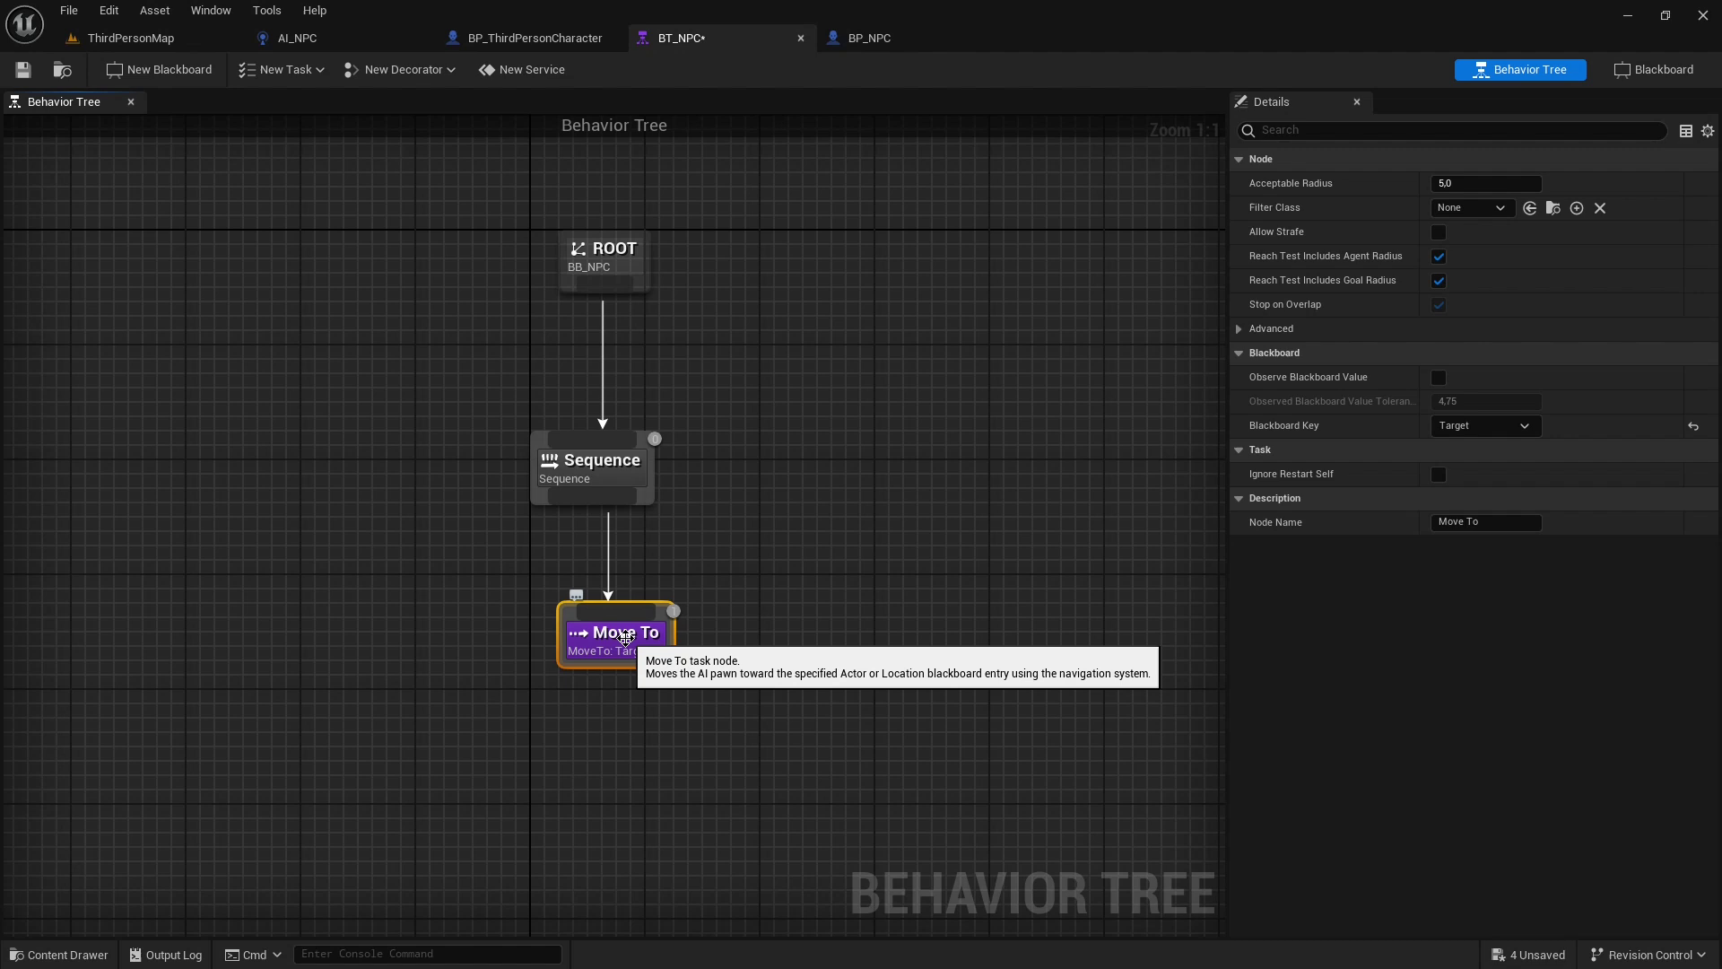
drag(625, 637, 453, 637)
drag(633, 496, 679, 594)
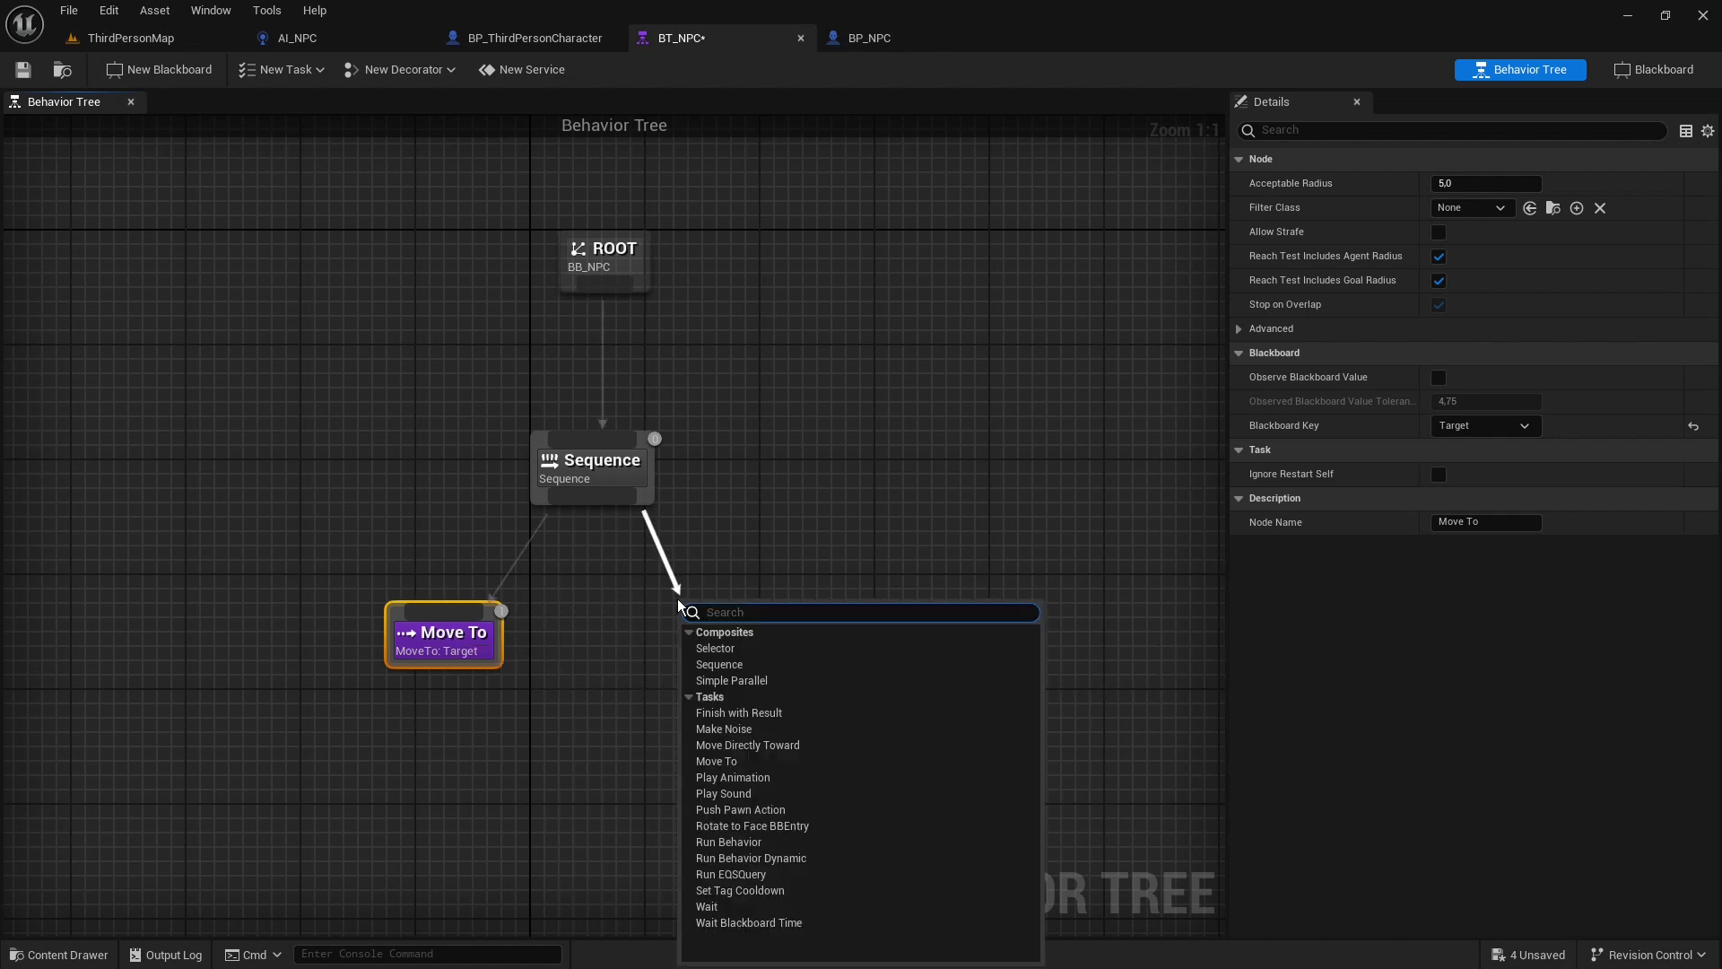
click(713, 906)
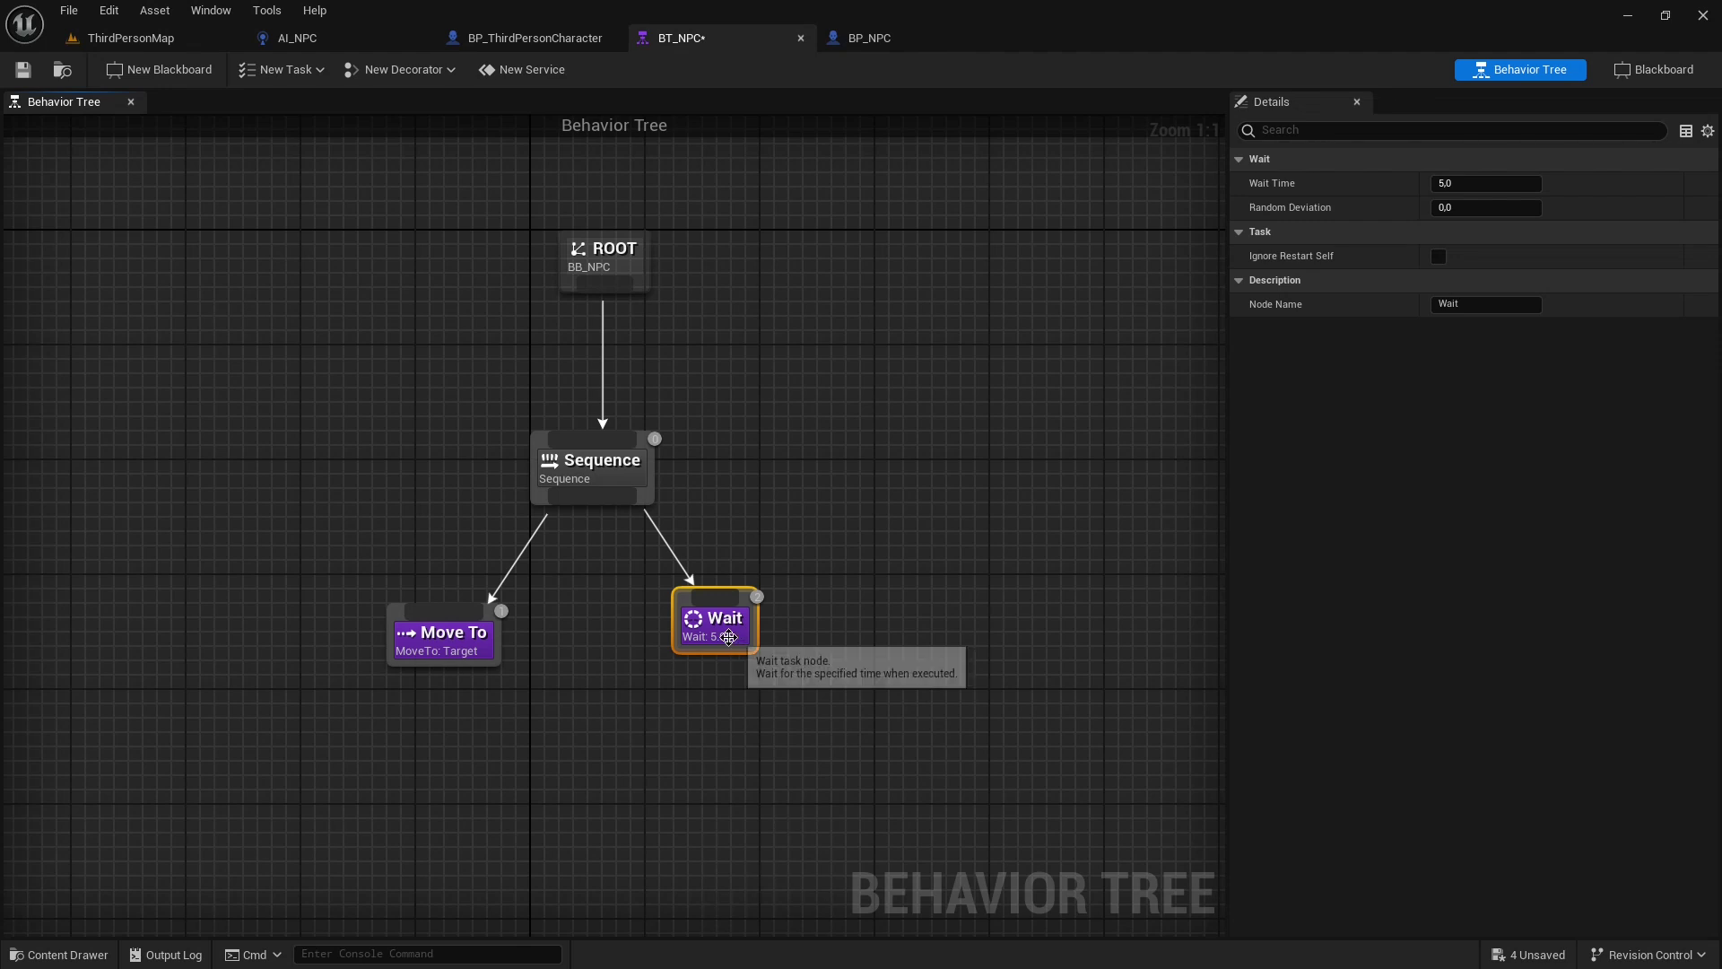
mouse_move(729, 638)
mouse_down()
mouse_move(752, 651)
mouse_move(725, 656)
mouse_up()
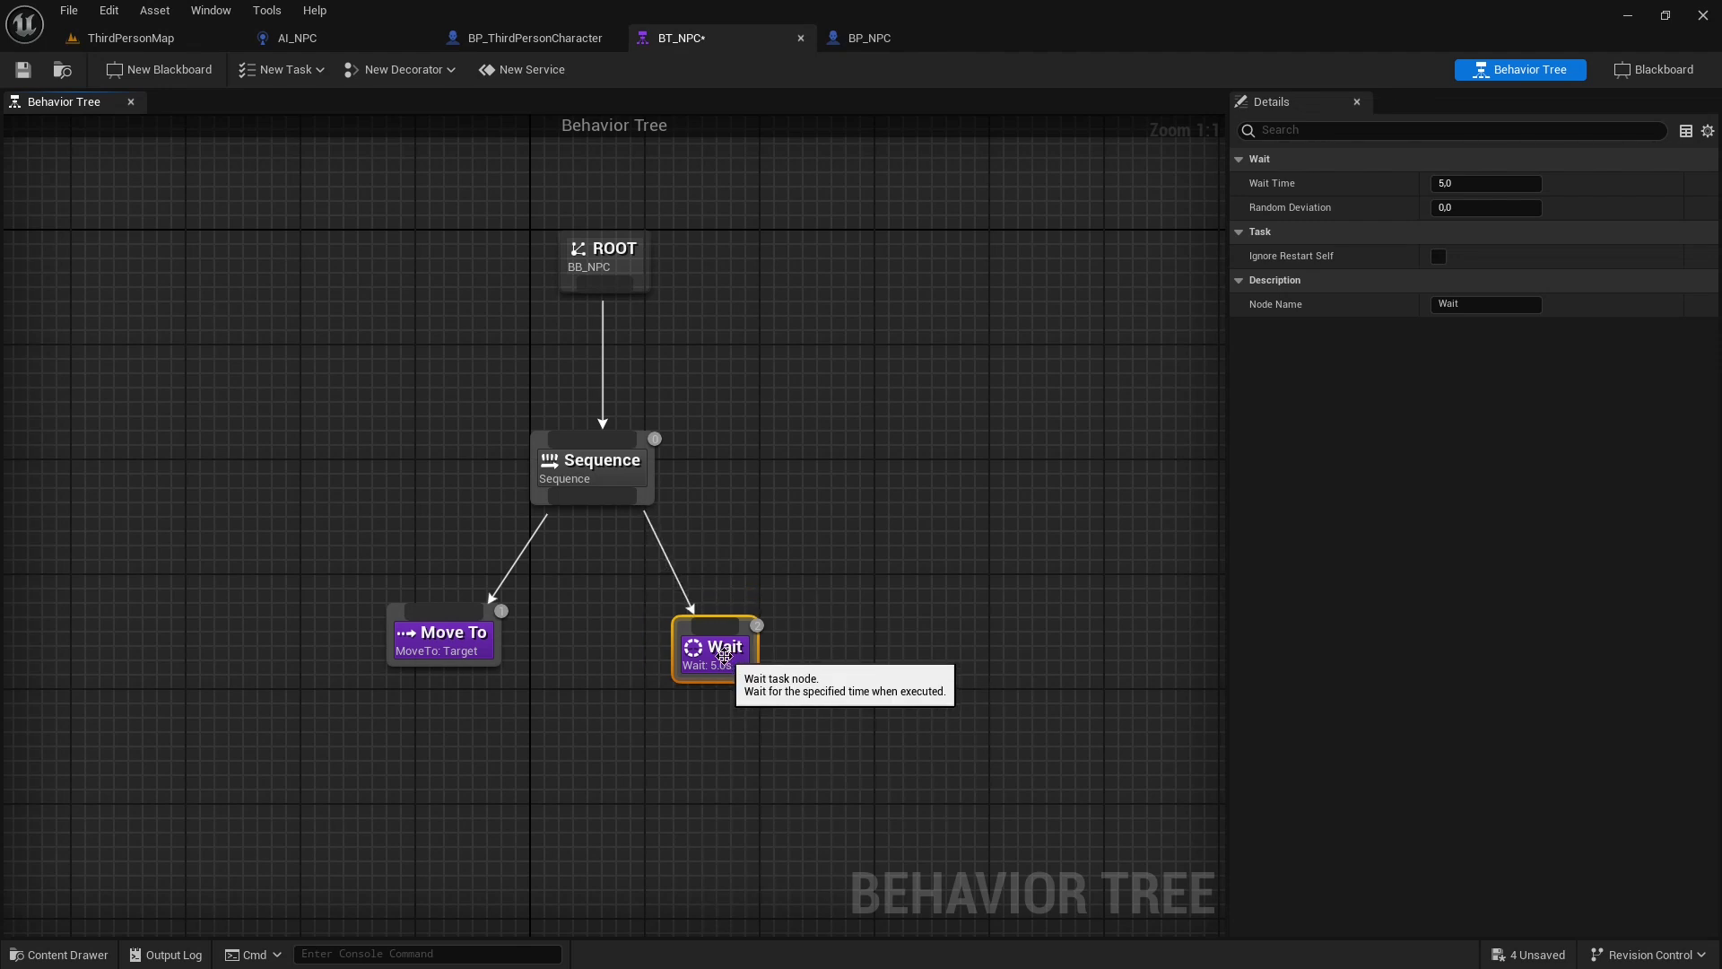
Set the Wait task's wait time to 2 seconds
click(1460, 183)
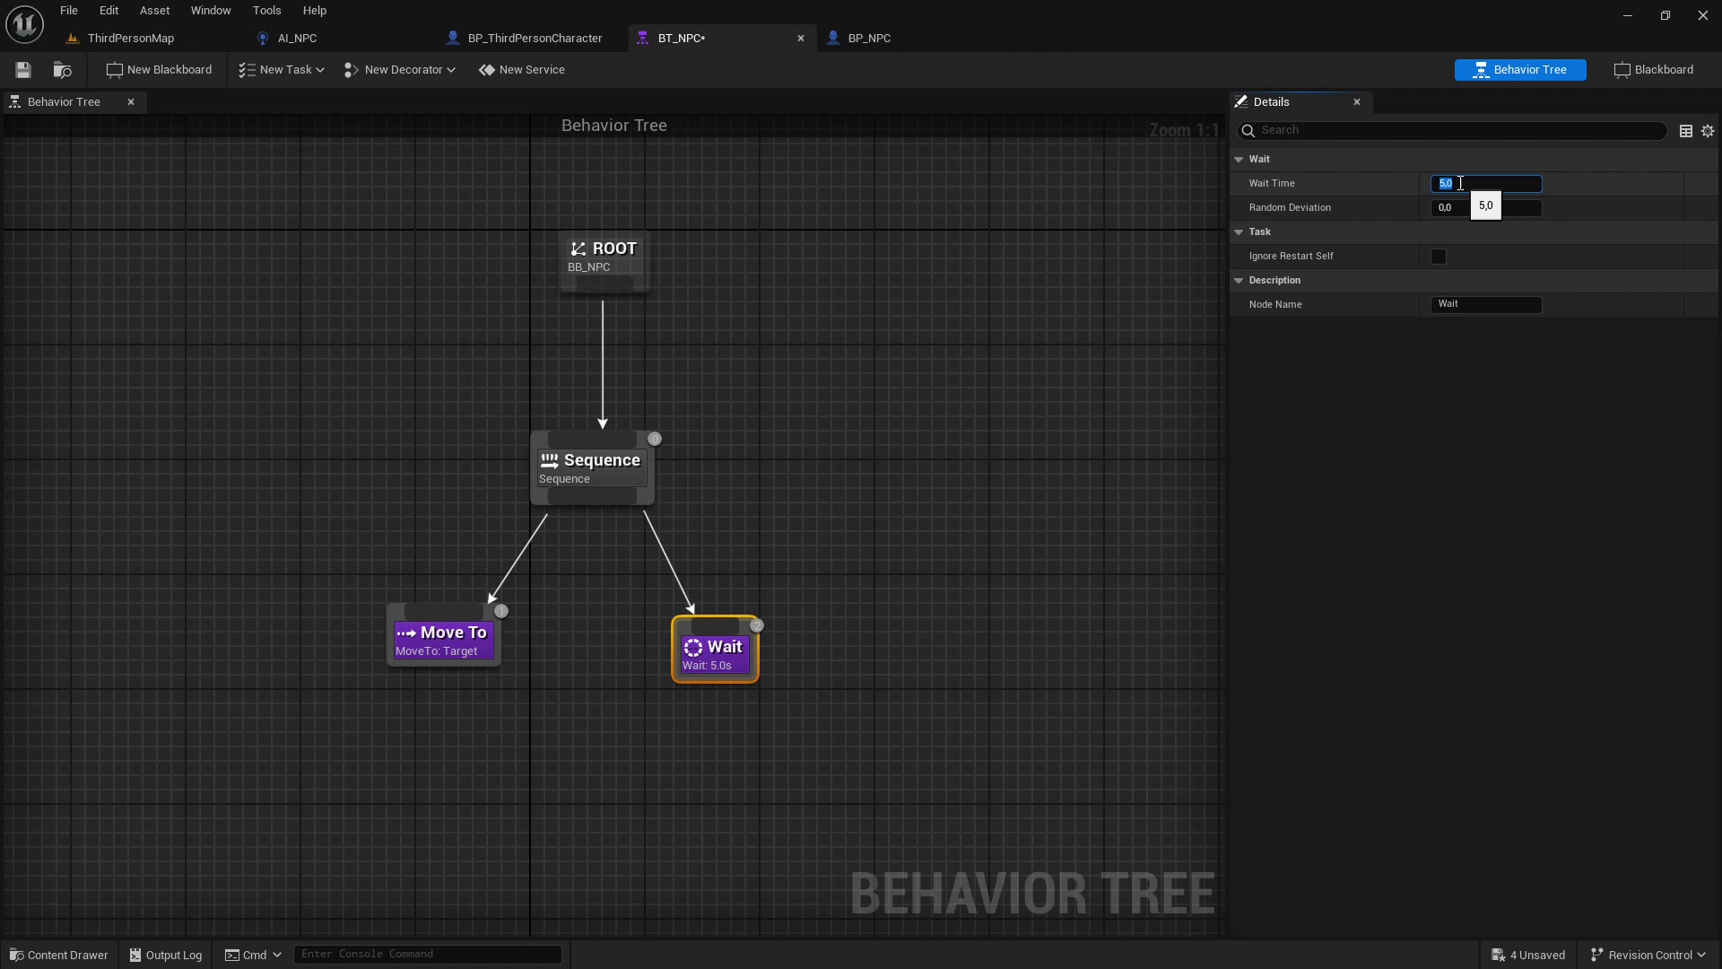
text(2)
click(1049, 423)
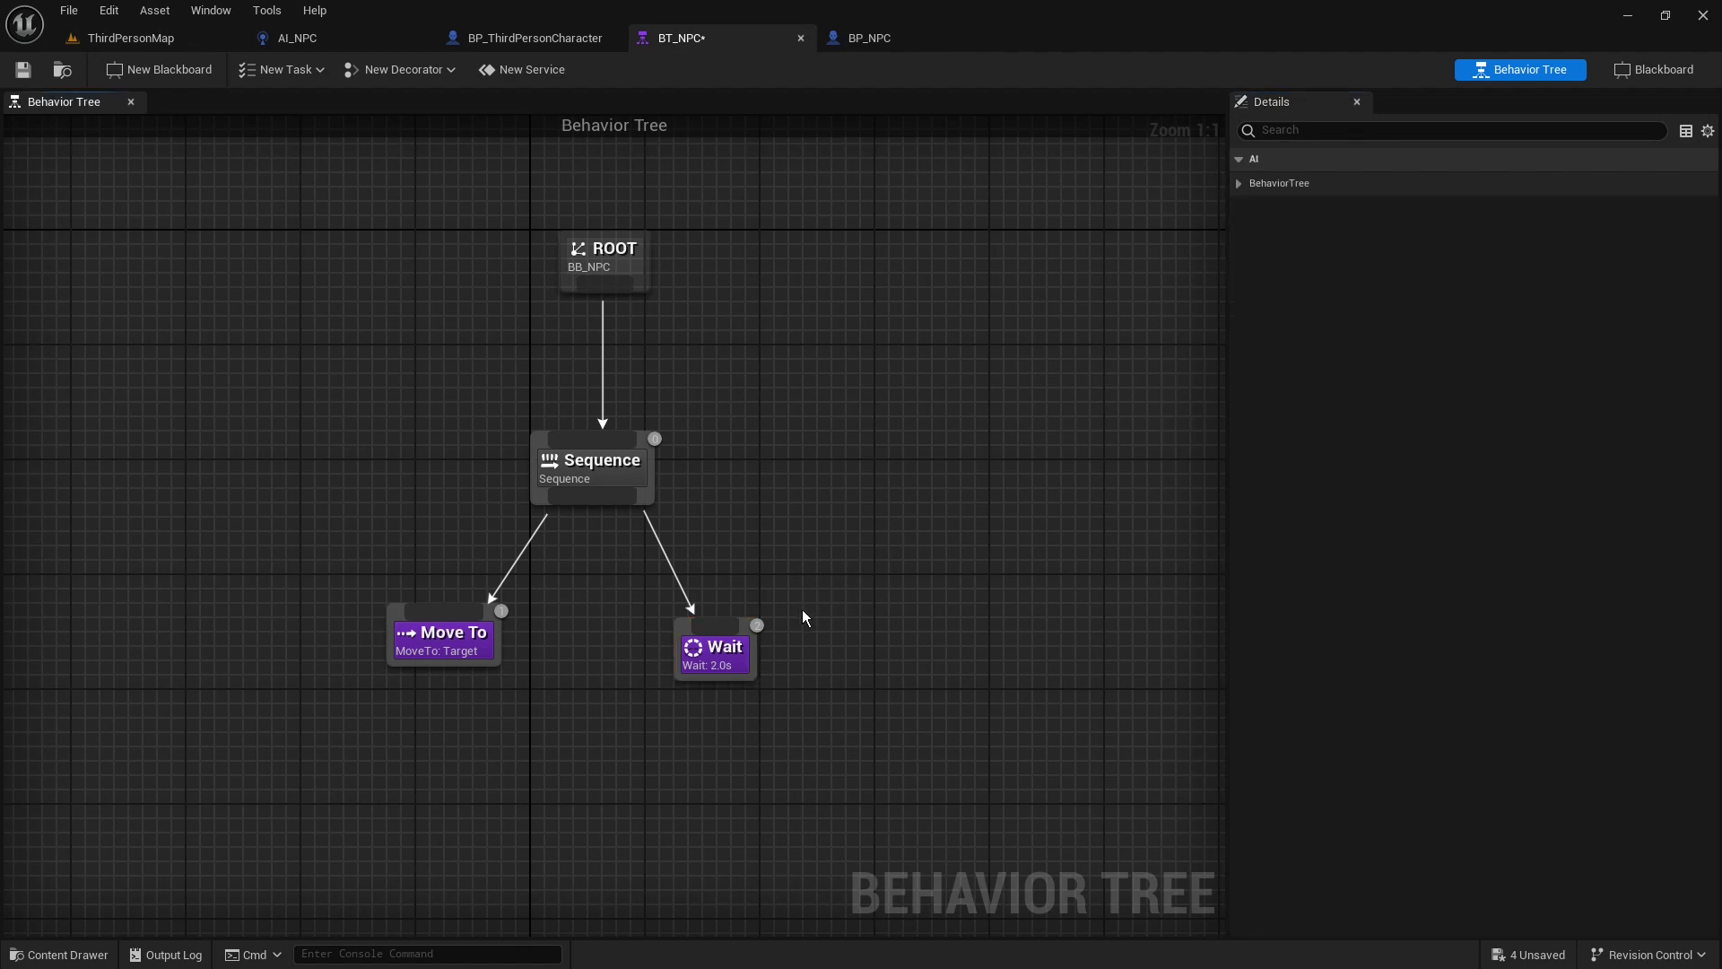
click(730, 665)
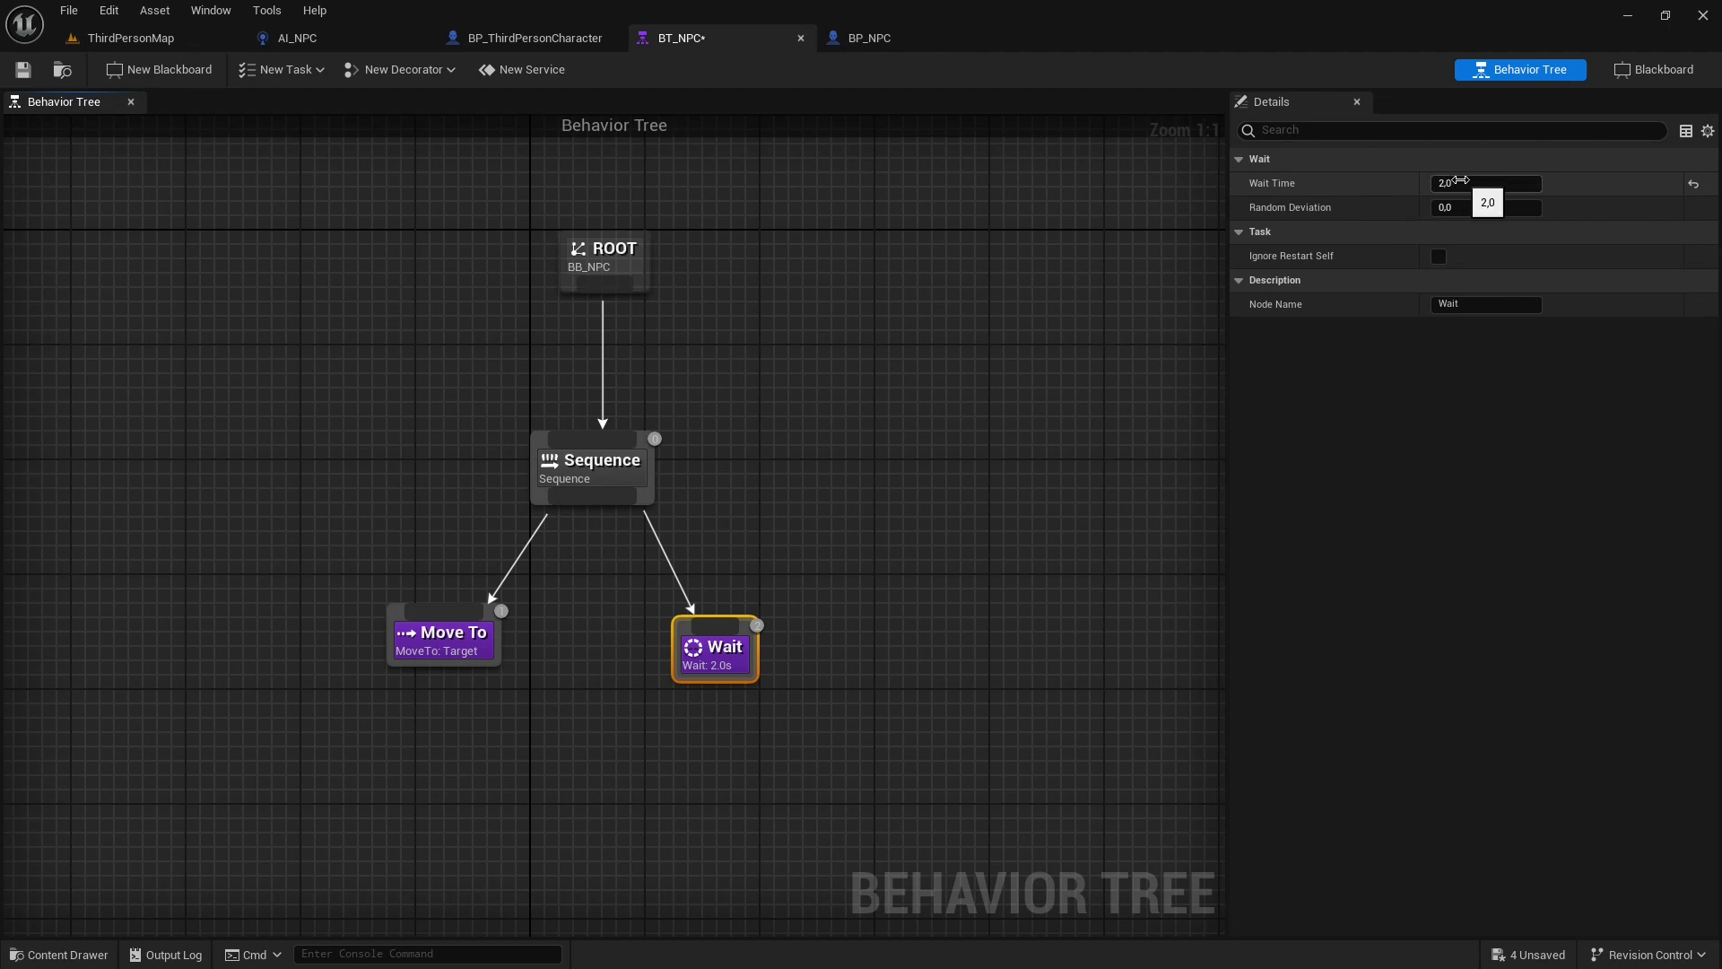
In ThirdPersonMap, toggle the navigation mesh display off and back on, and examine the mesh coverage around the NPC and obstacles
click(170, 36)
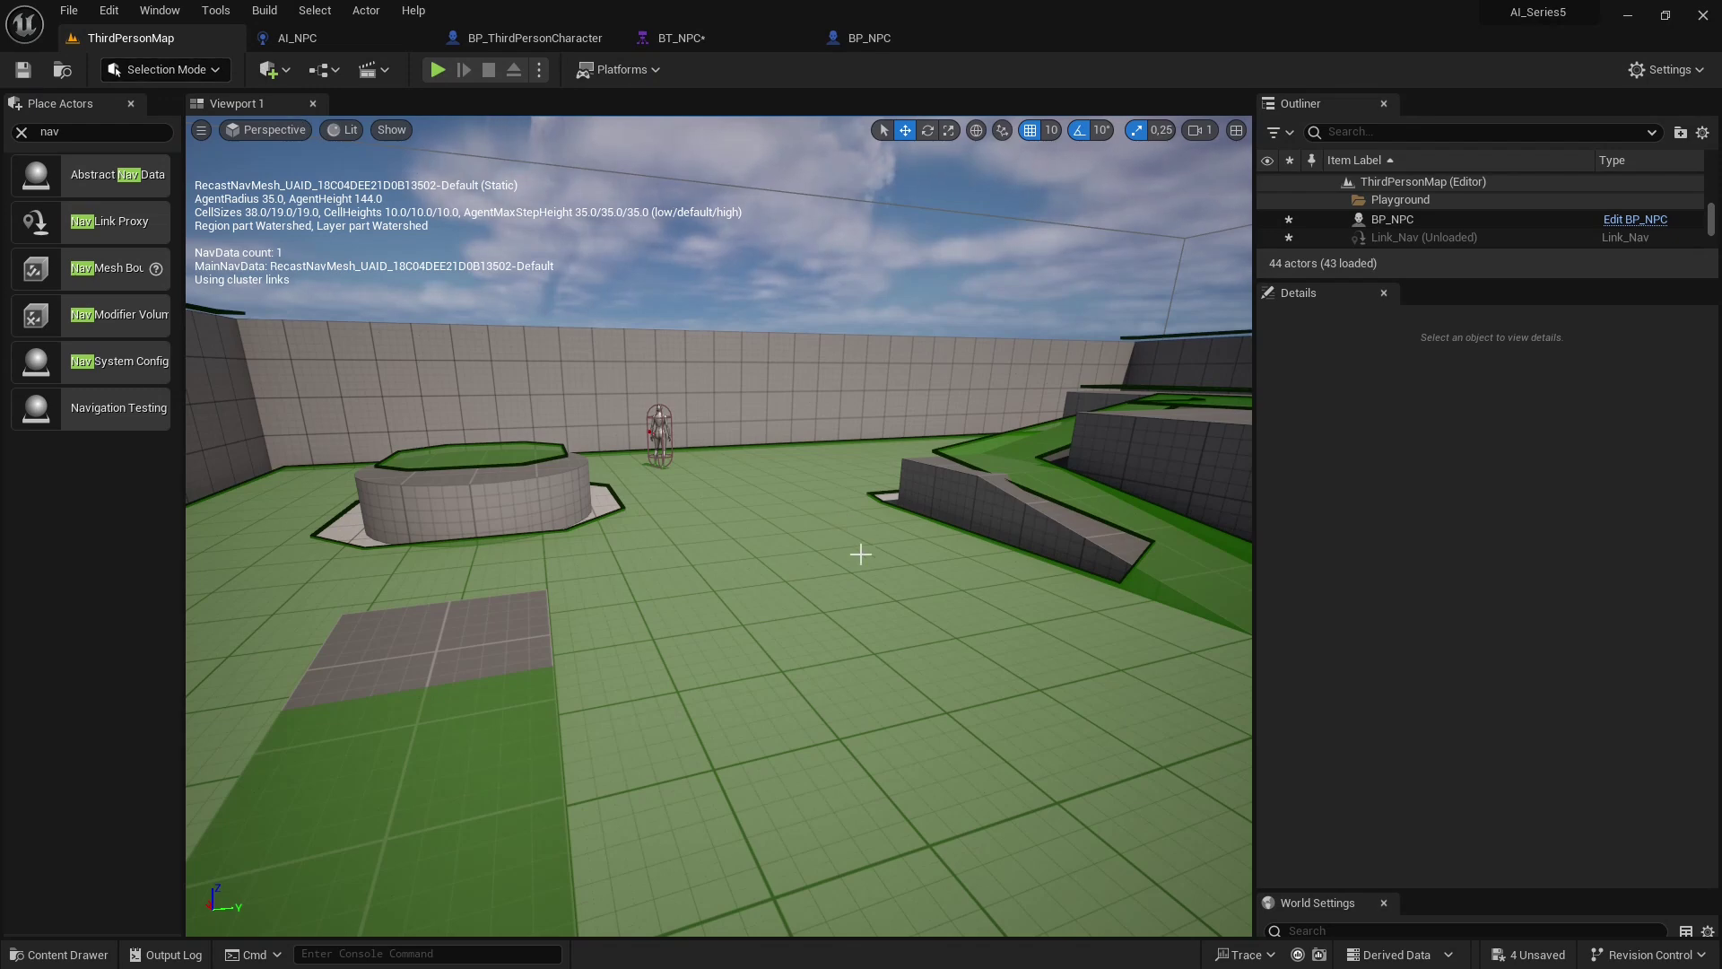
drag(860, 553, 874, 570)
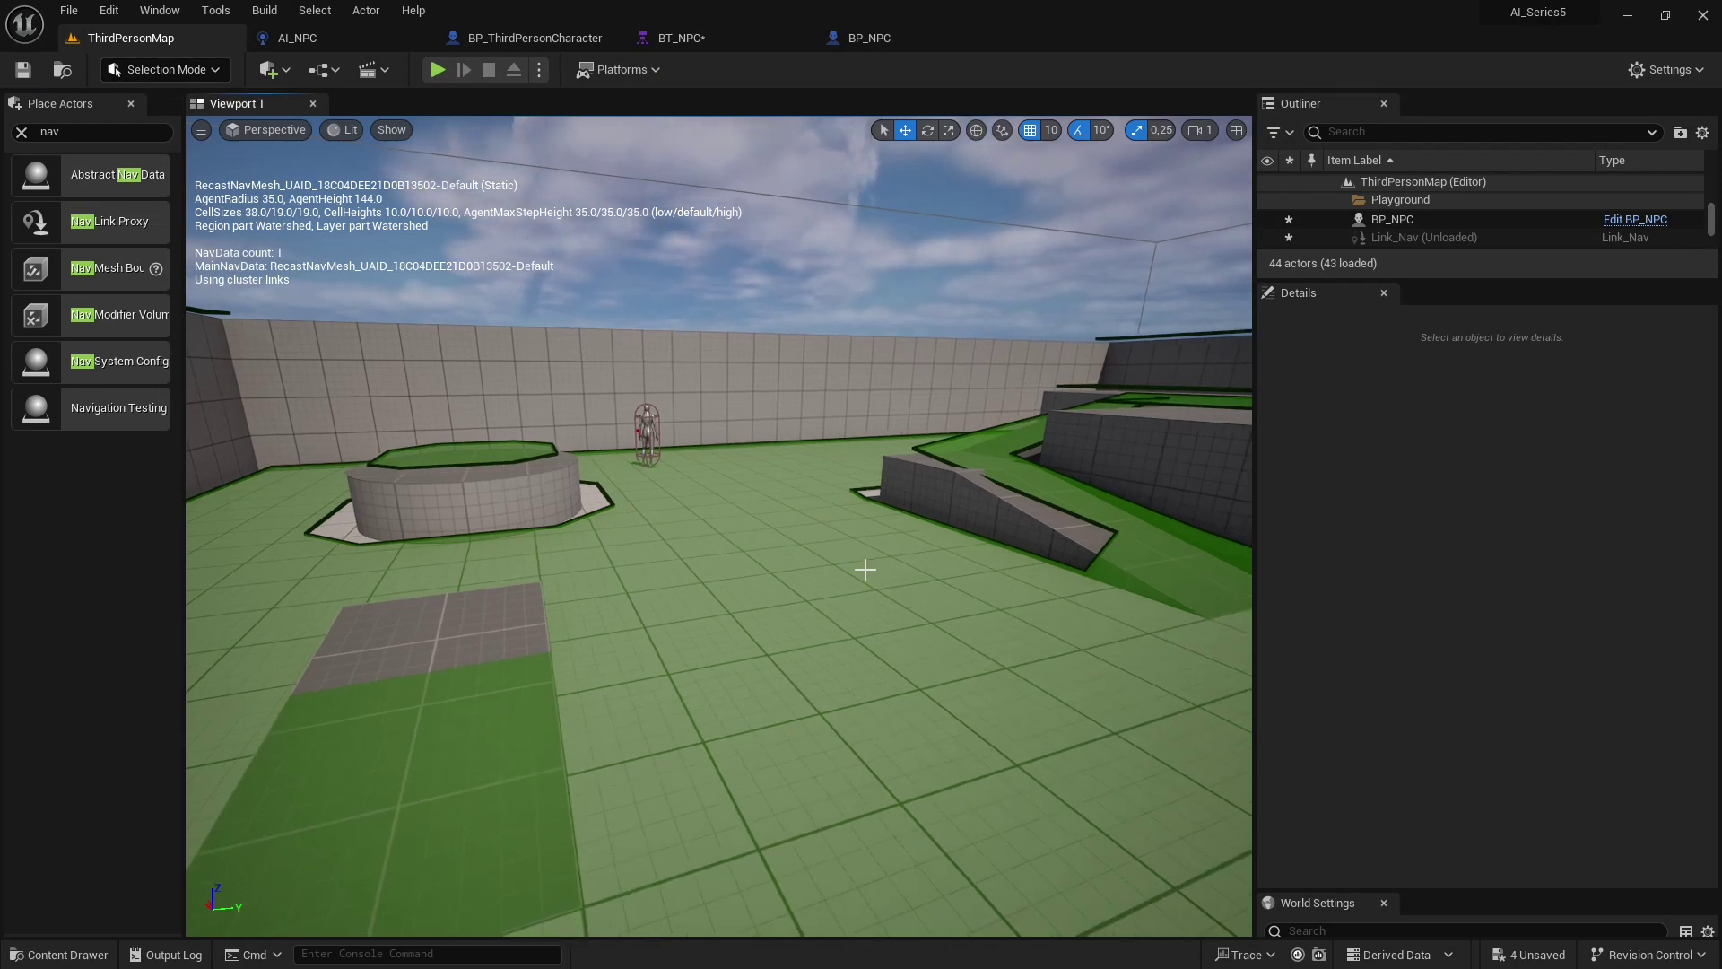
key(p)
key(p)
key(p)
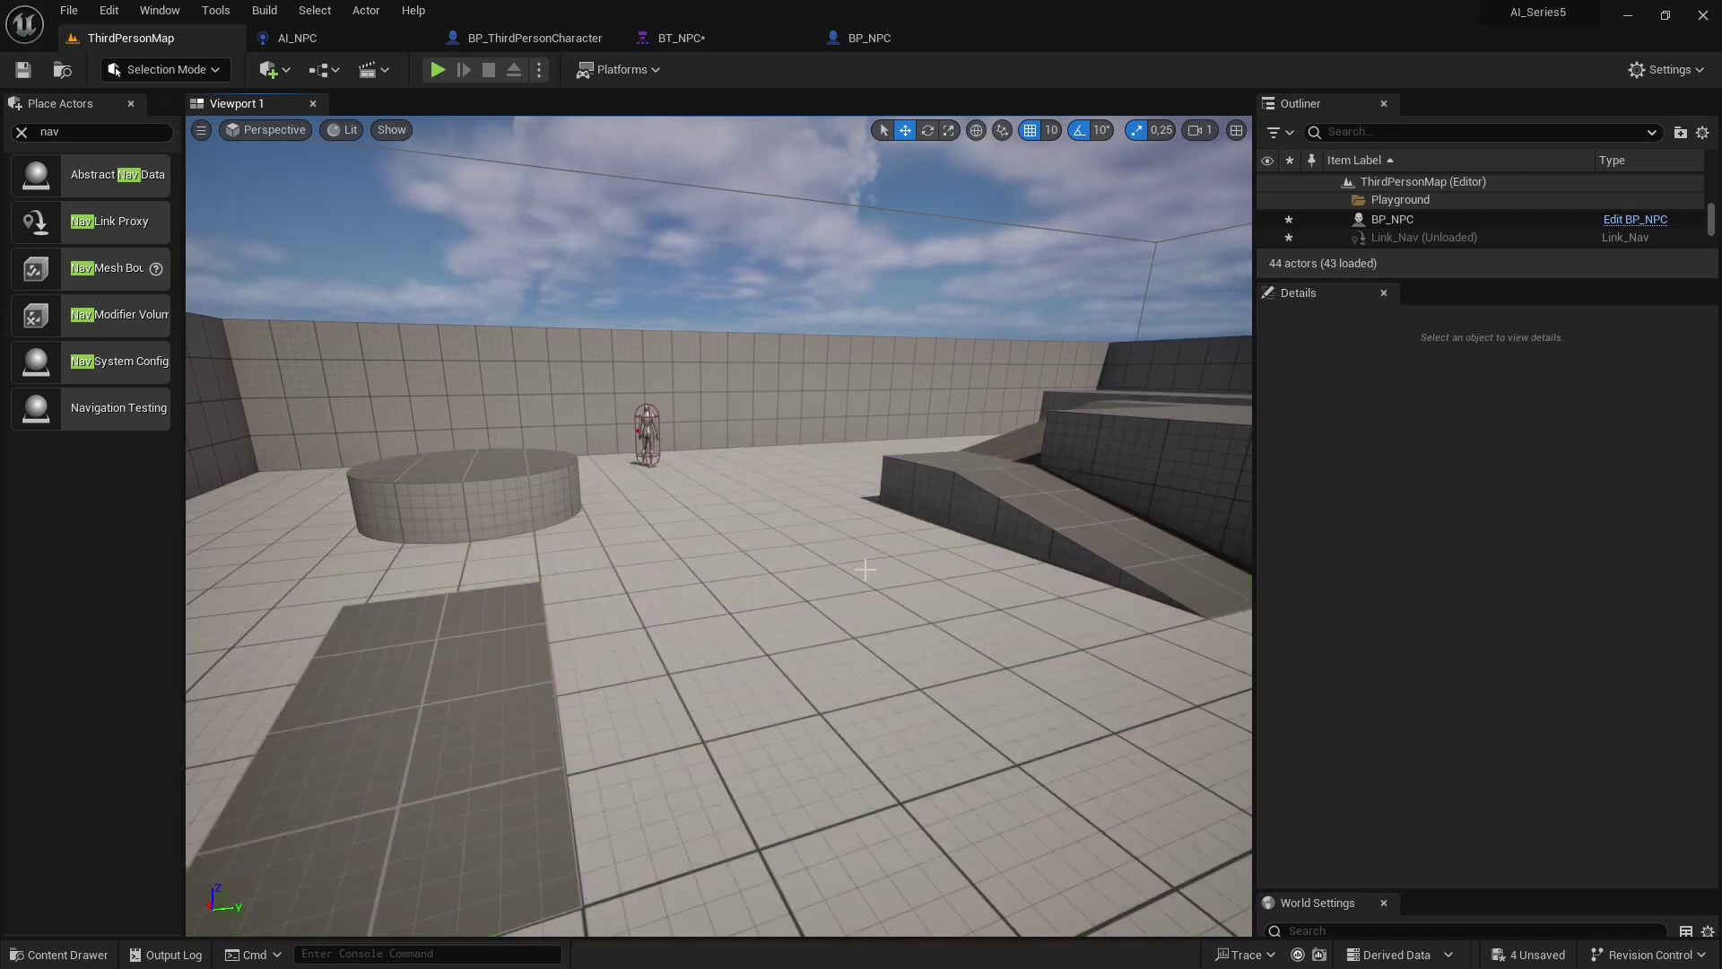
key(p)
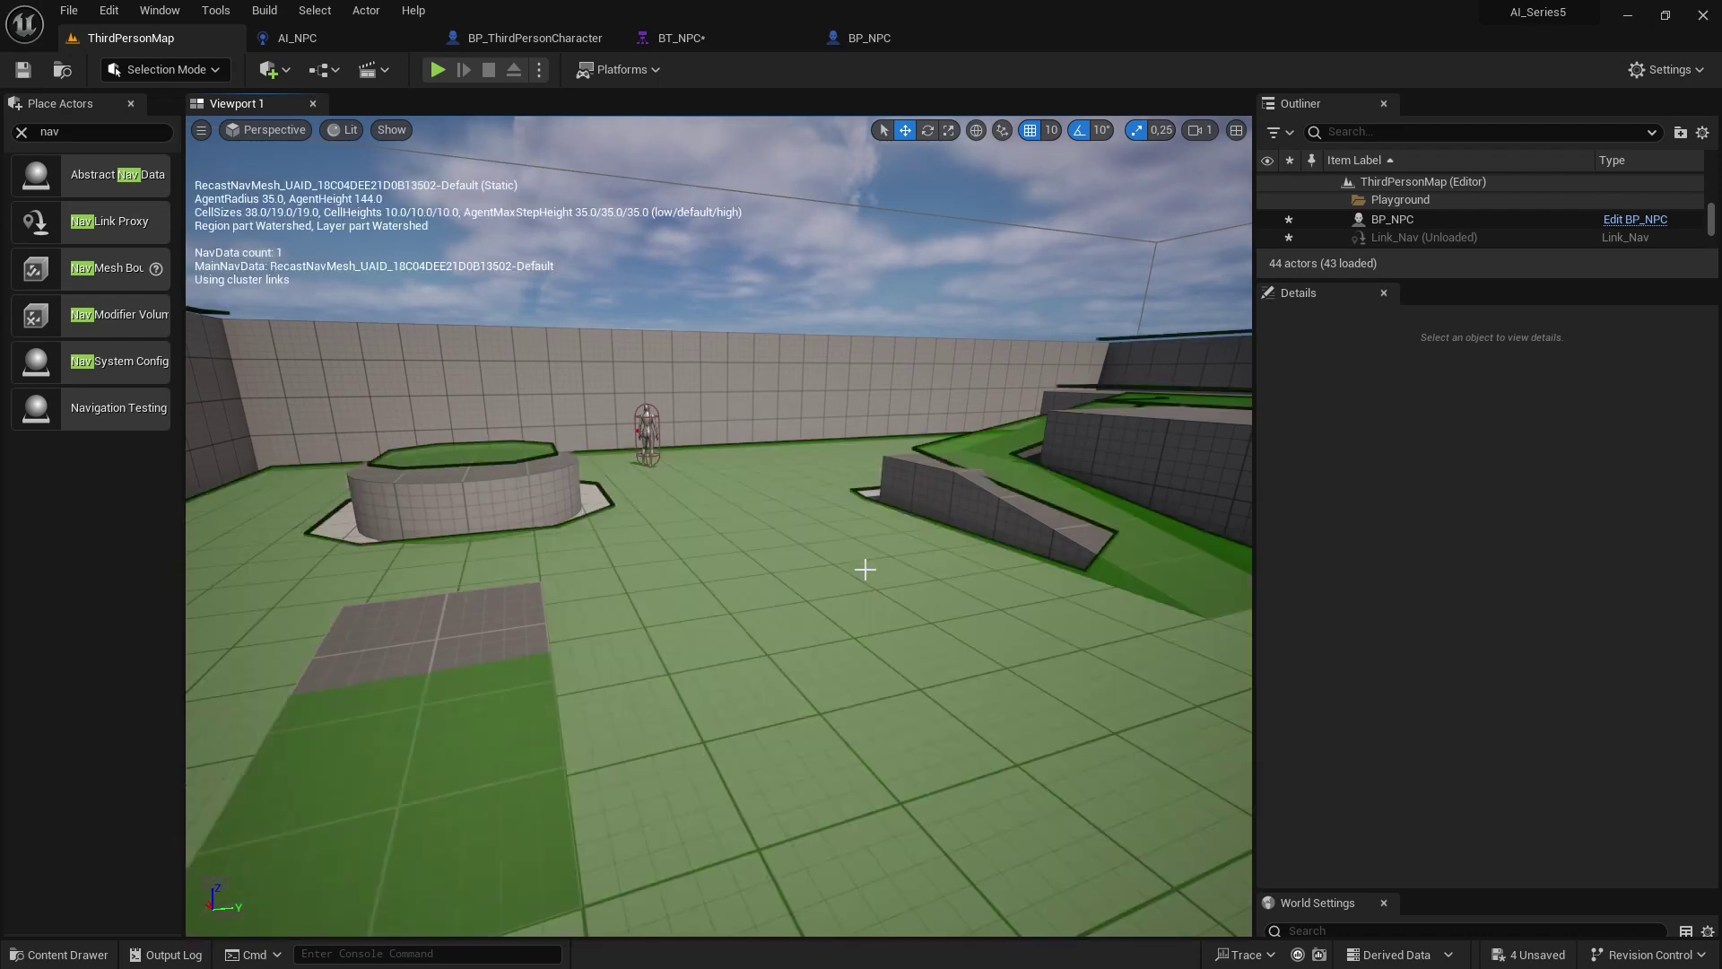
drag(865, 569, 865, 551)
alt+drag(649, 415, 829, 523)
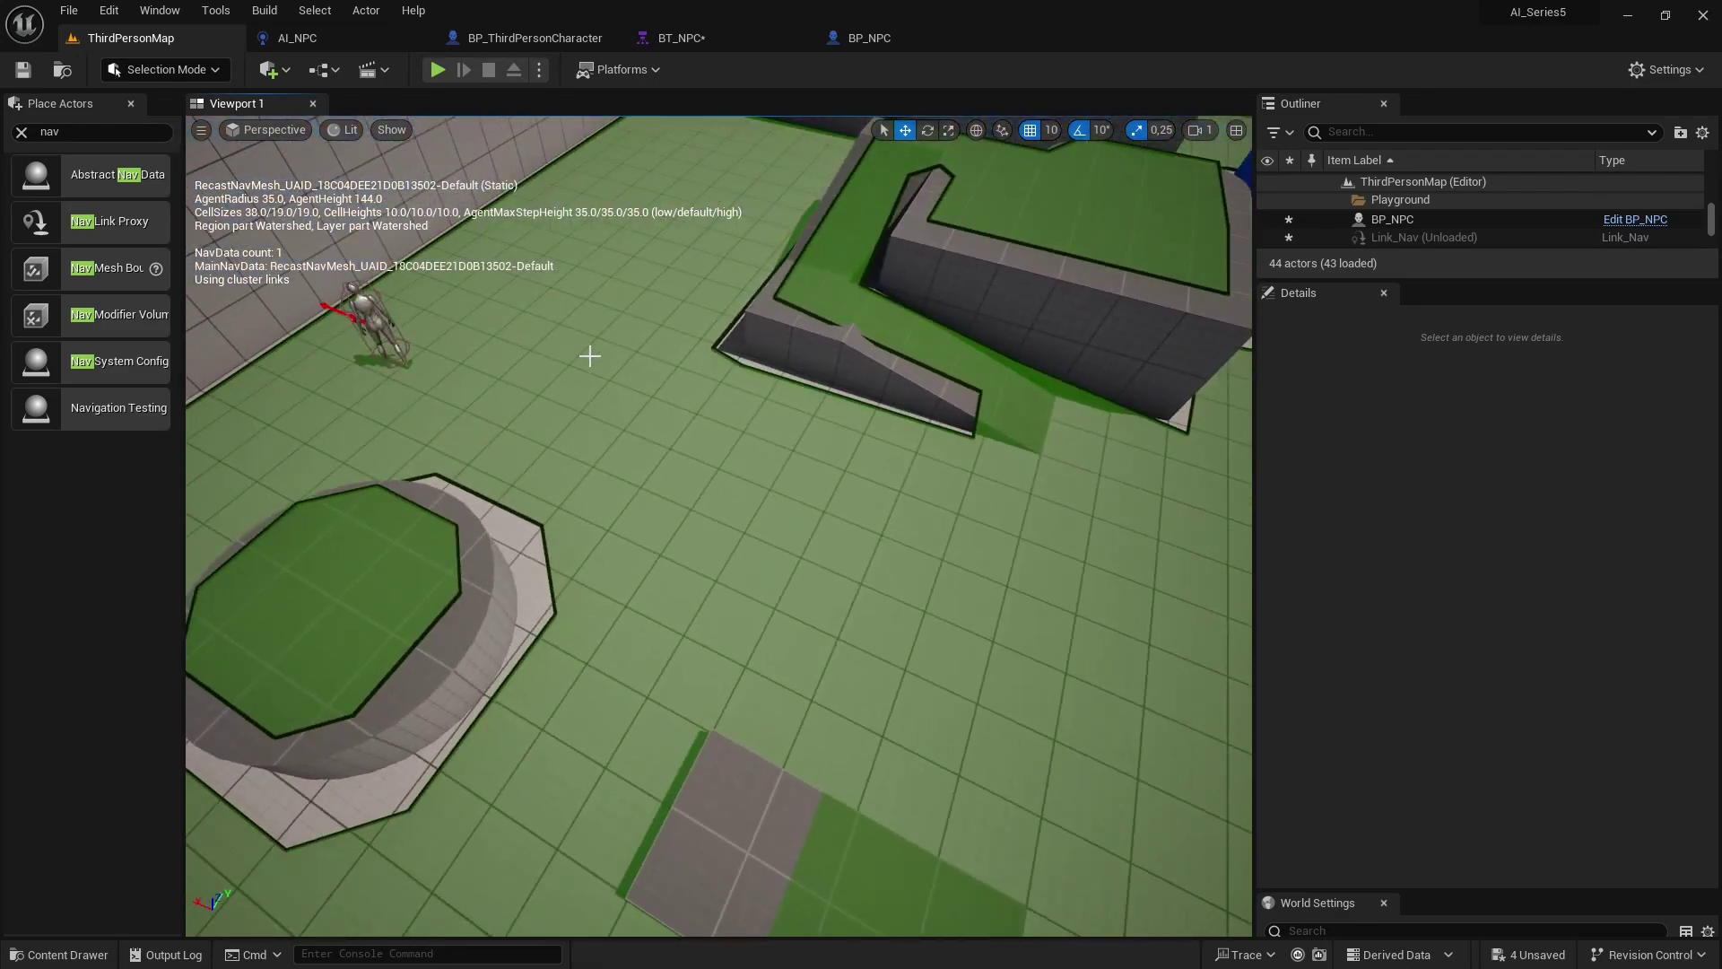
right_drag(1019, 568, 982, 534)
scroll(997, 565, down, 4)
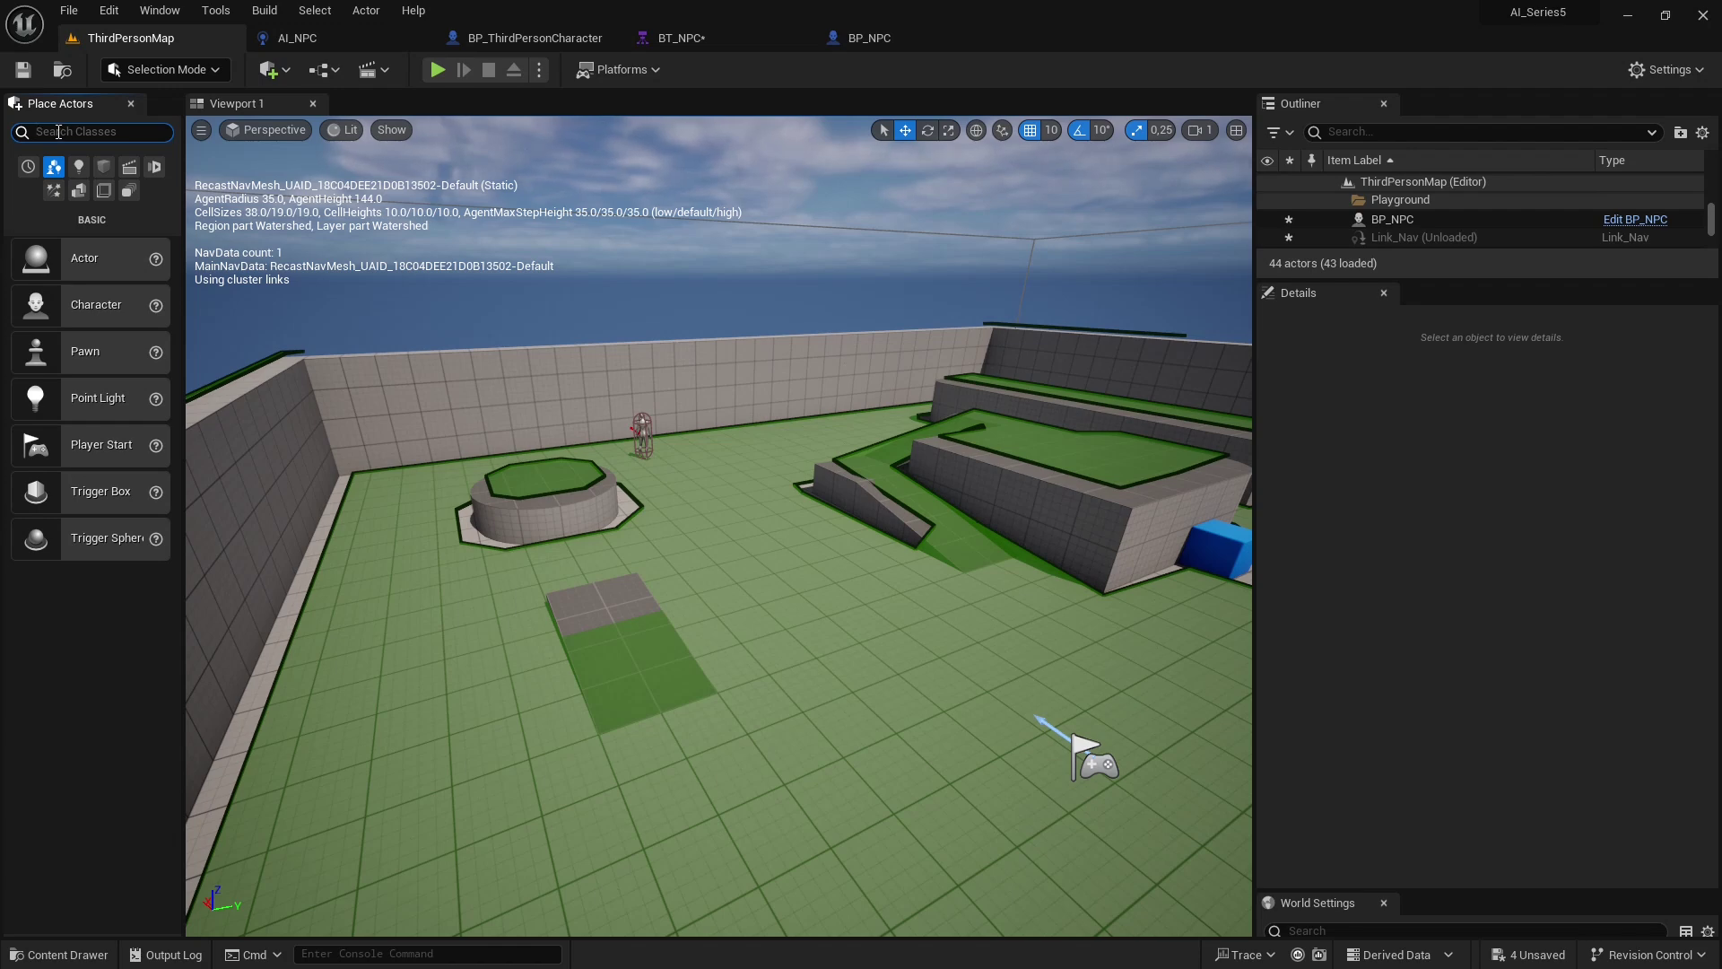
Place a Nav Modifier Volume on the open floor between the round platform and the ramp, and scale it into a long strip
text(nav modifie)
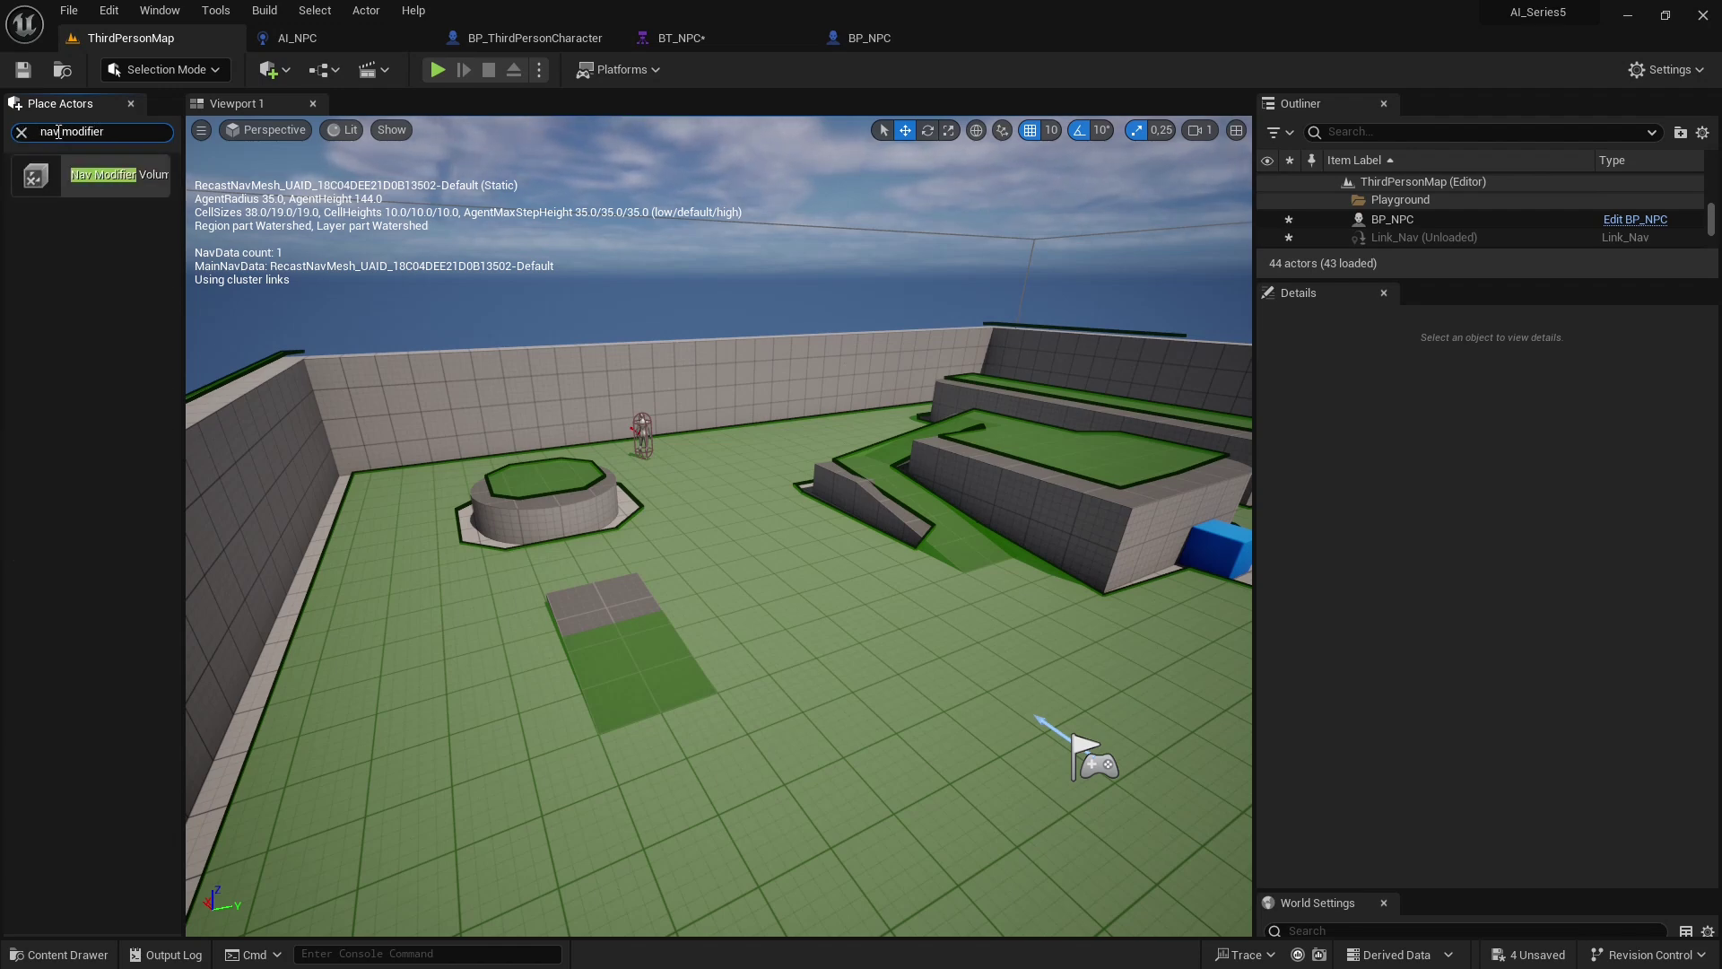
text(r)
drag(80, 179, 789, 571)
key(r)
drag(762, 513, 644, 430)
right_drag(644, 431, 502, 574)
alt+drag(968, 628, 969, 439)
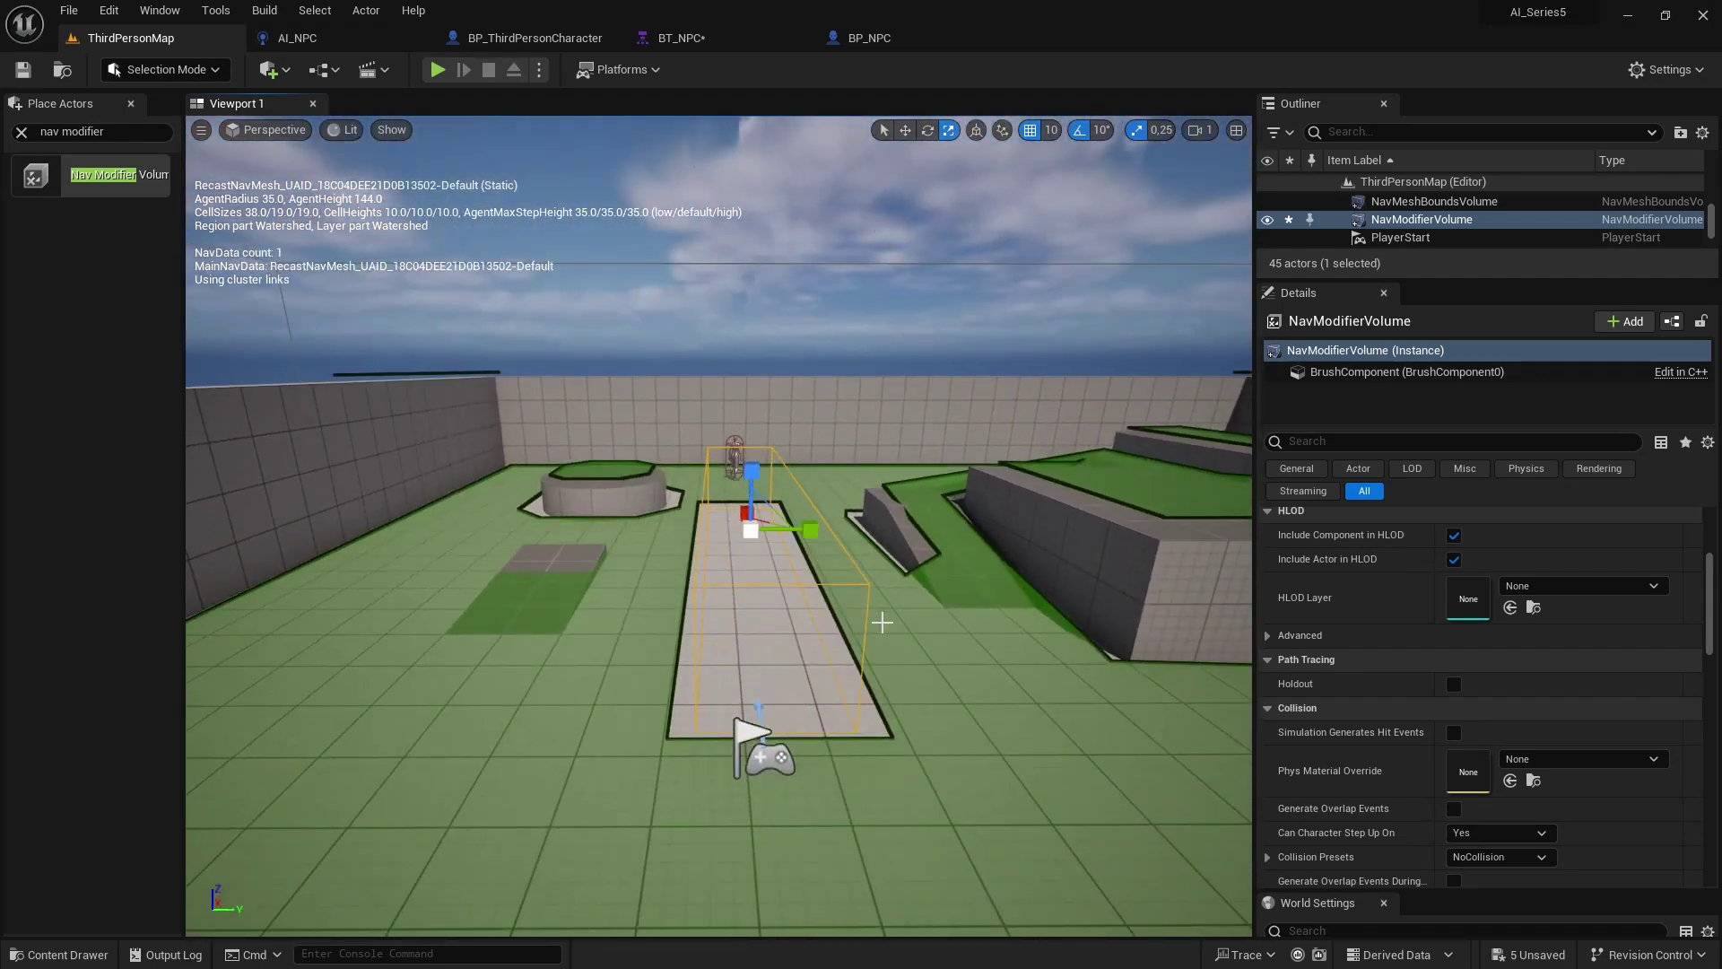
right_drag(903, 614, 903, 613)
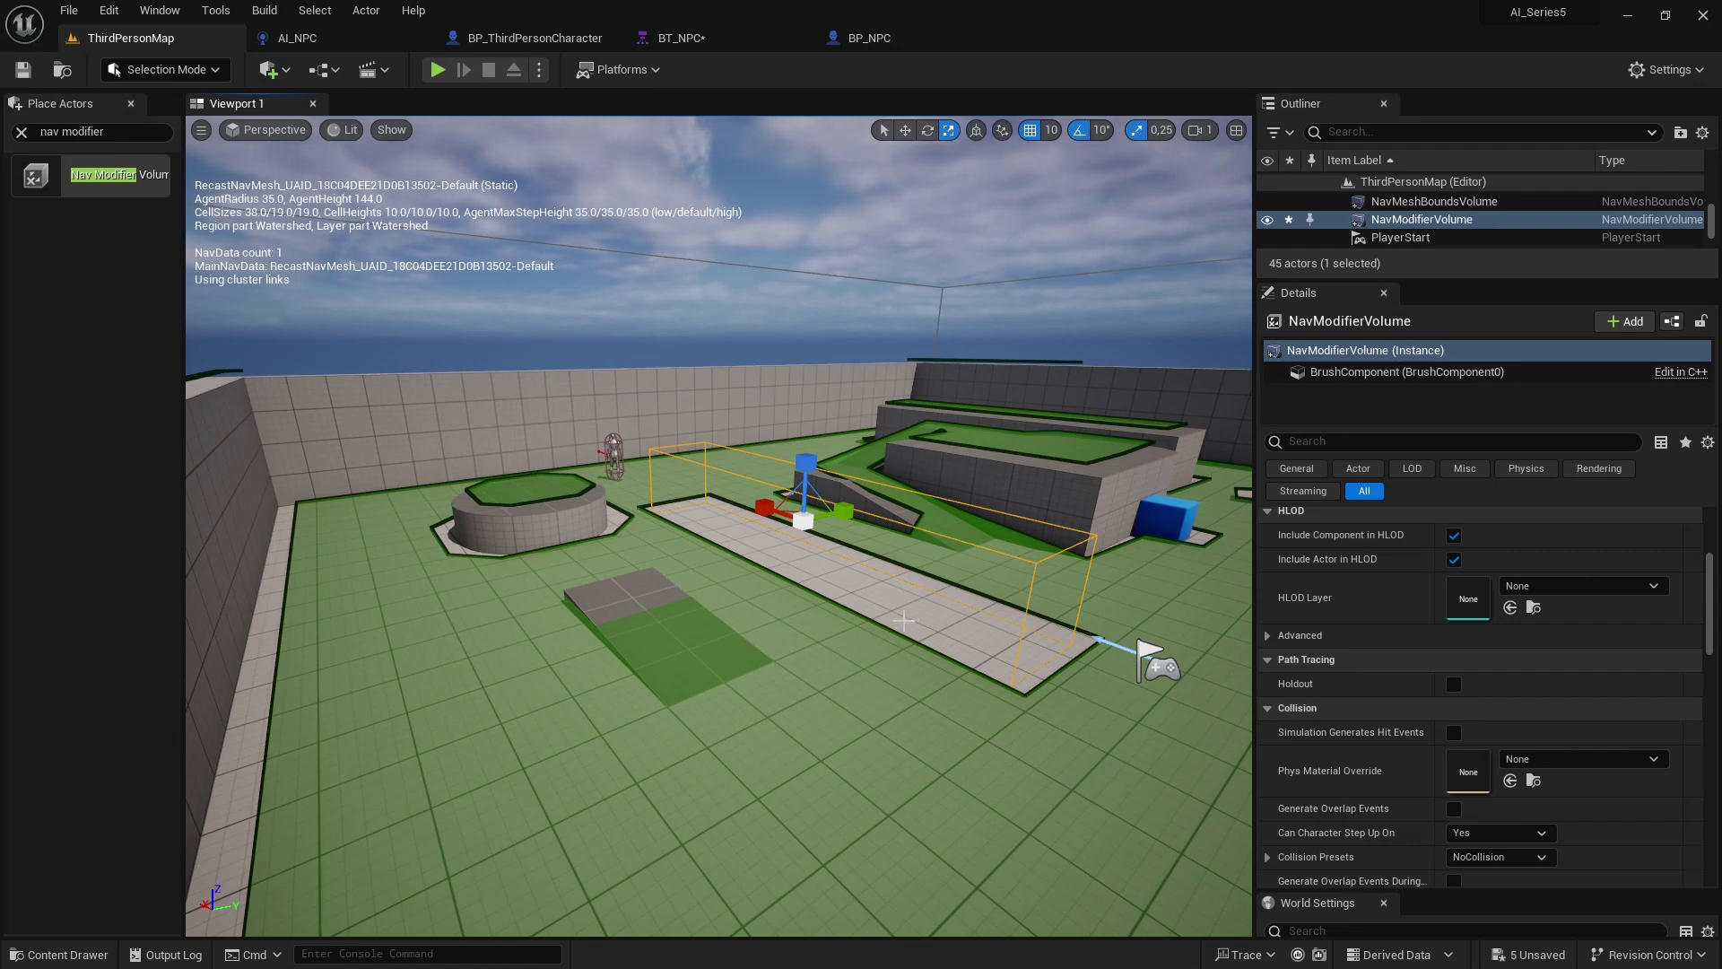
Play-test the level by running the character around the nav modifier area to check how the NPC follows, and end the session
click(436, 70)
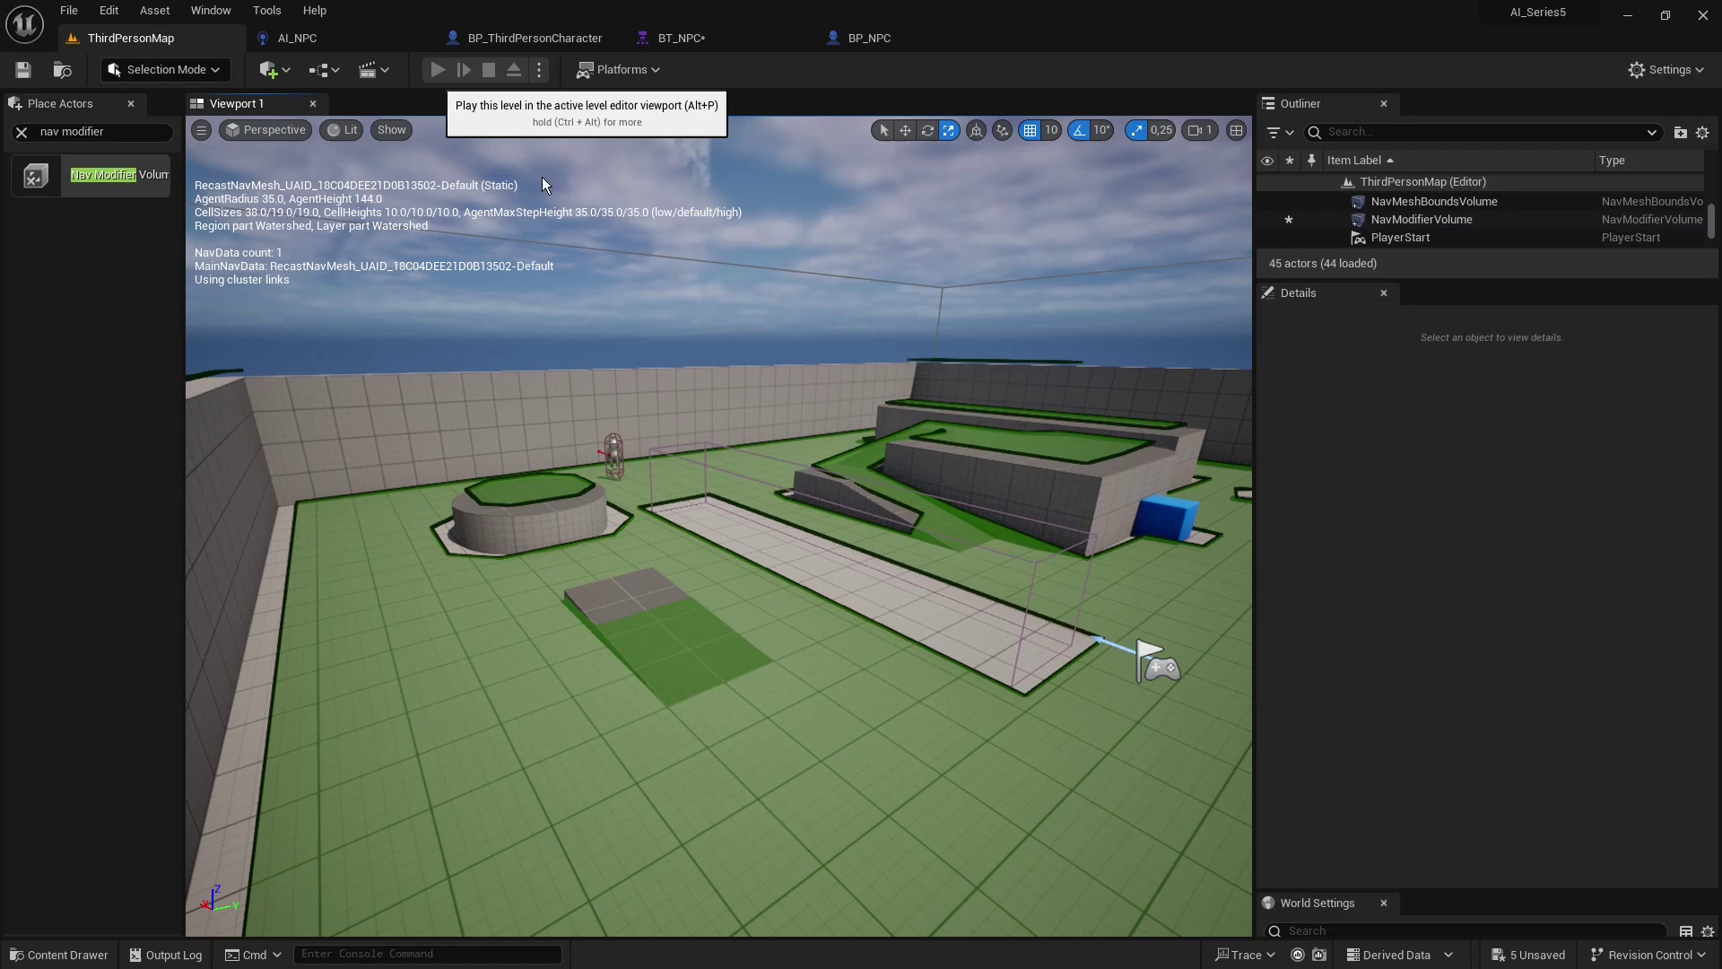
key(w)
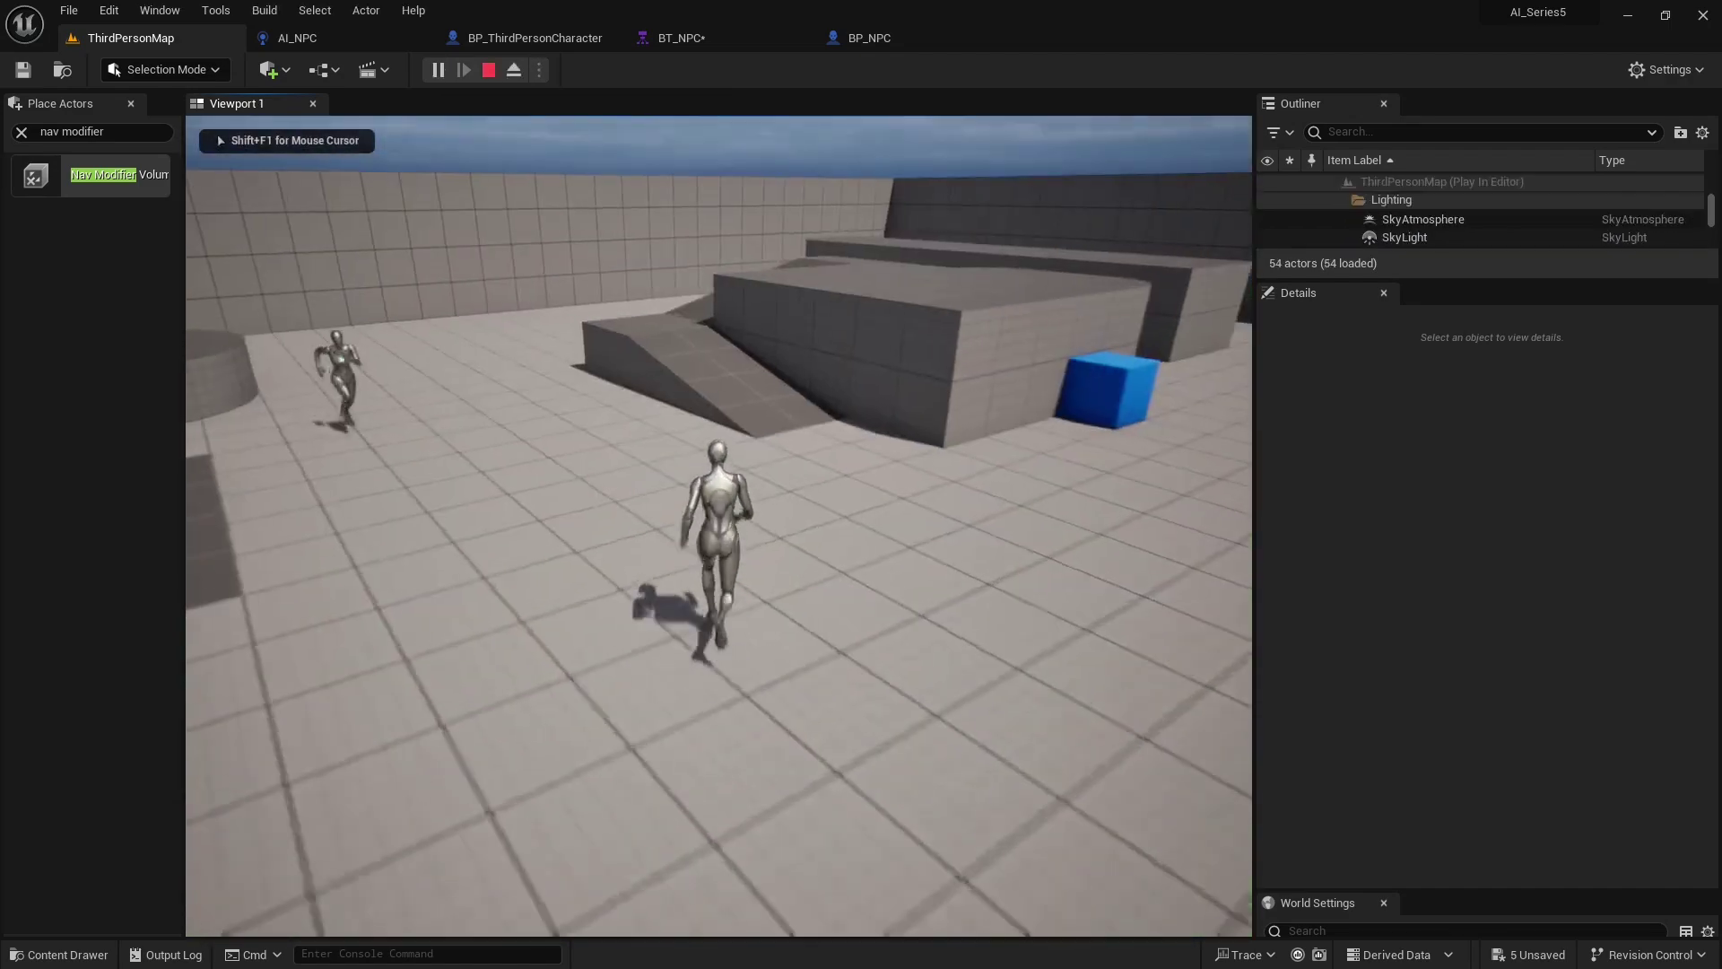
key(w)
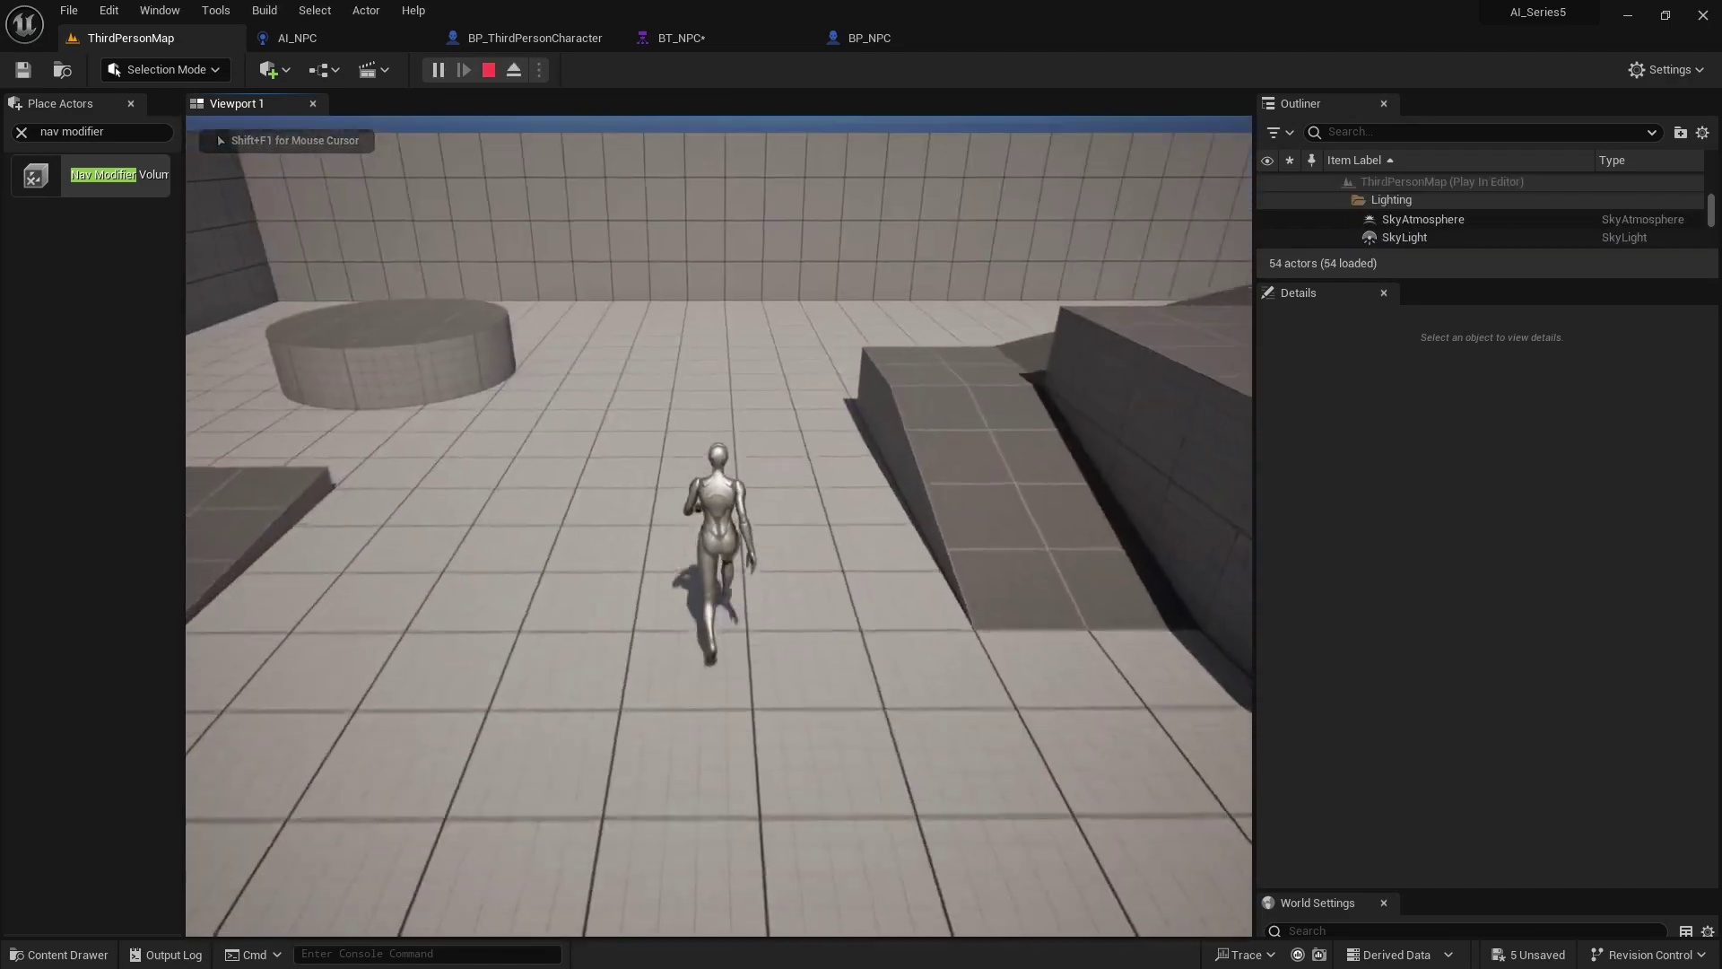
key(w)
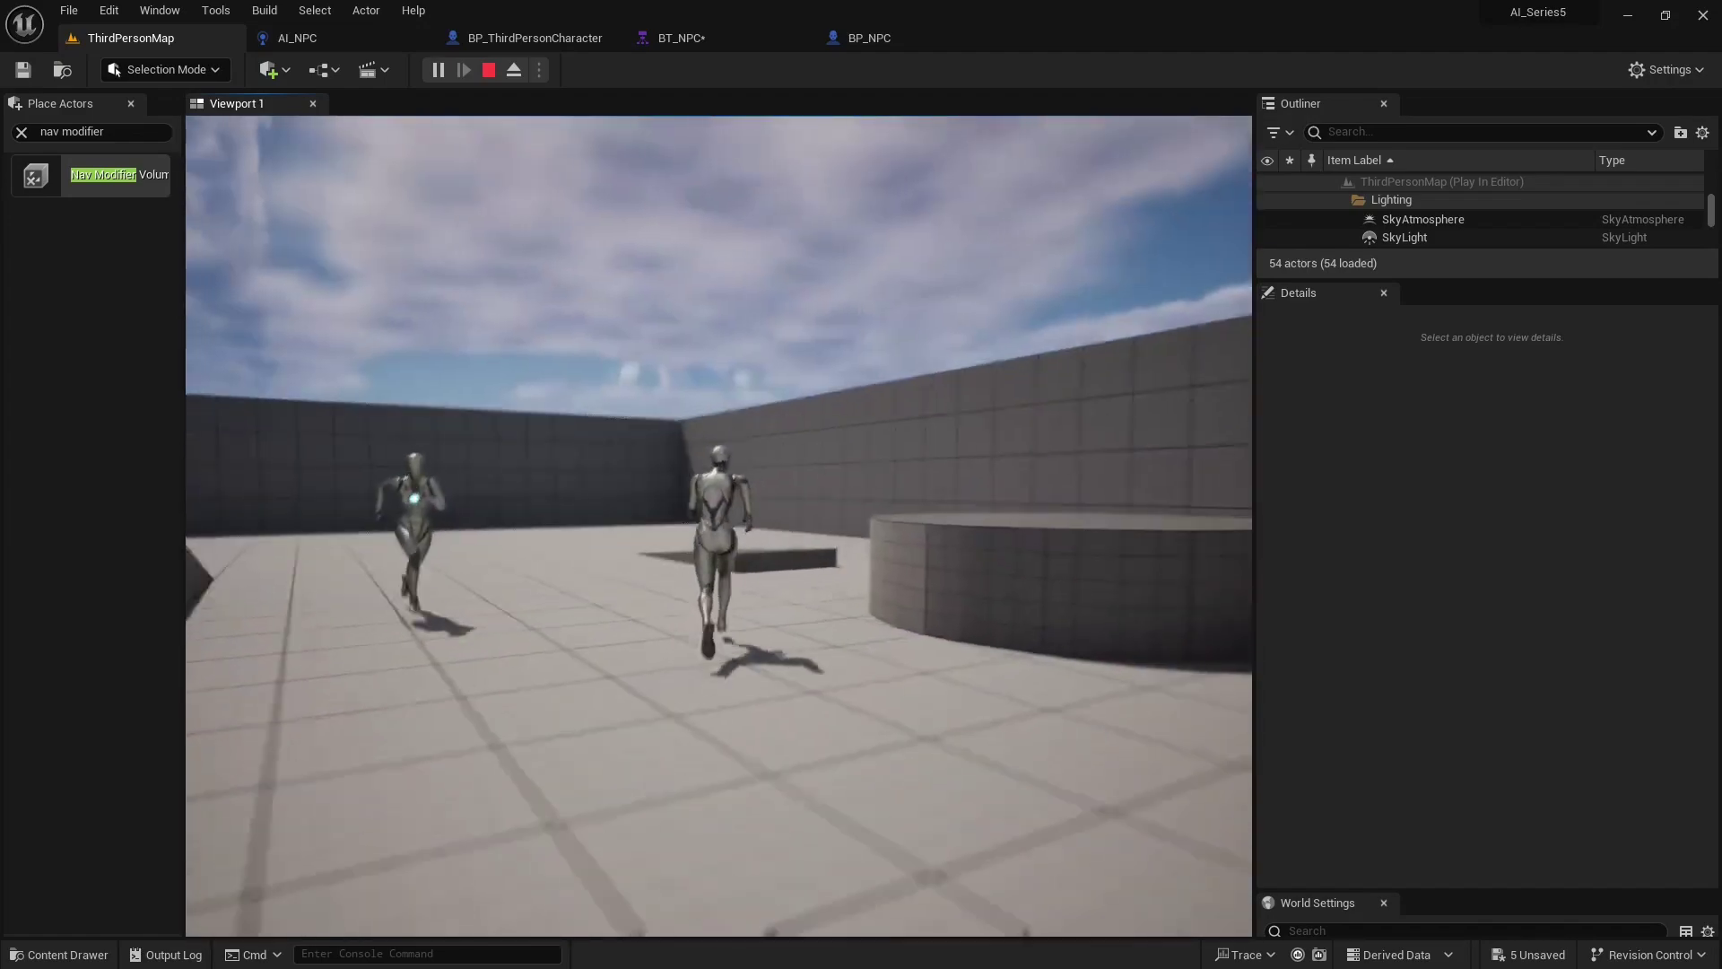
key(w)
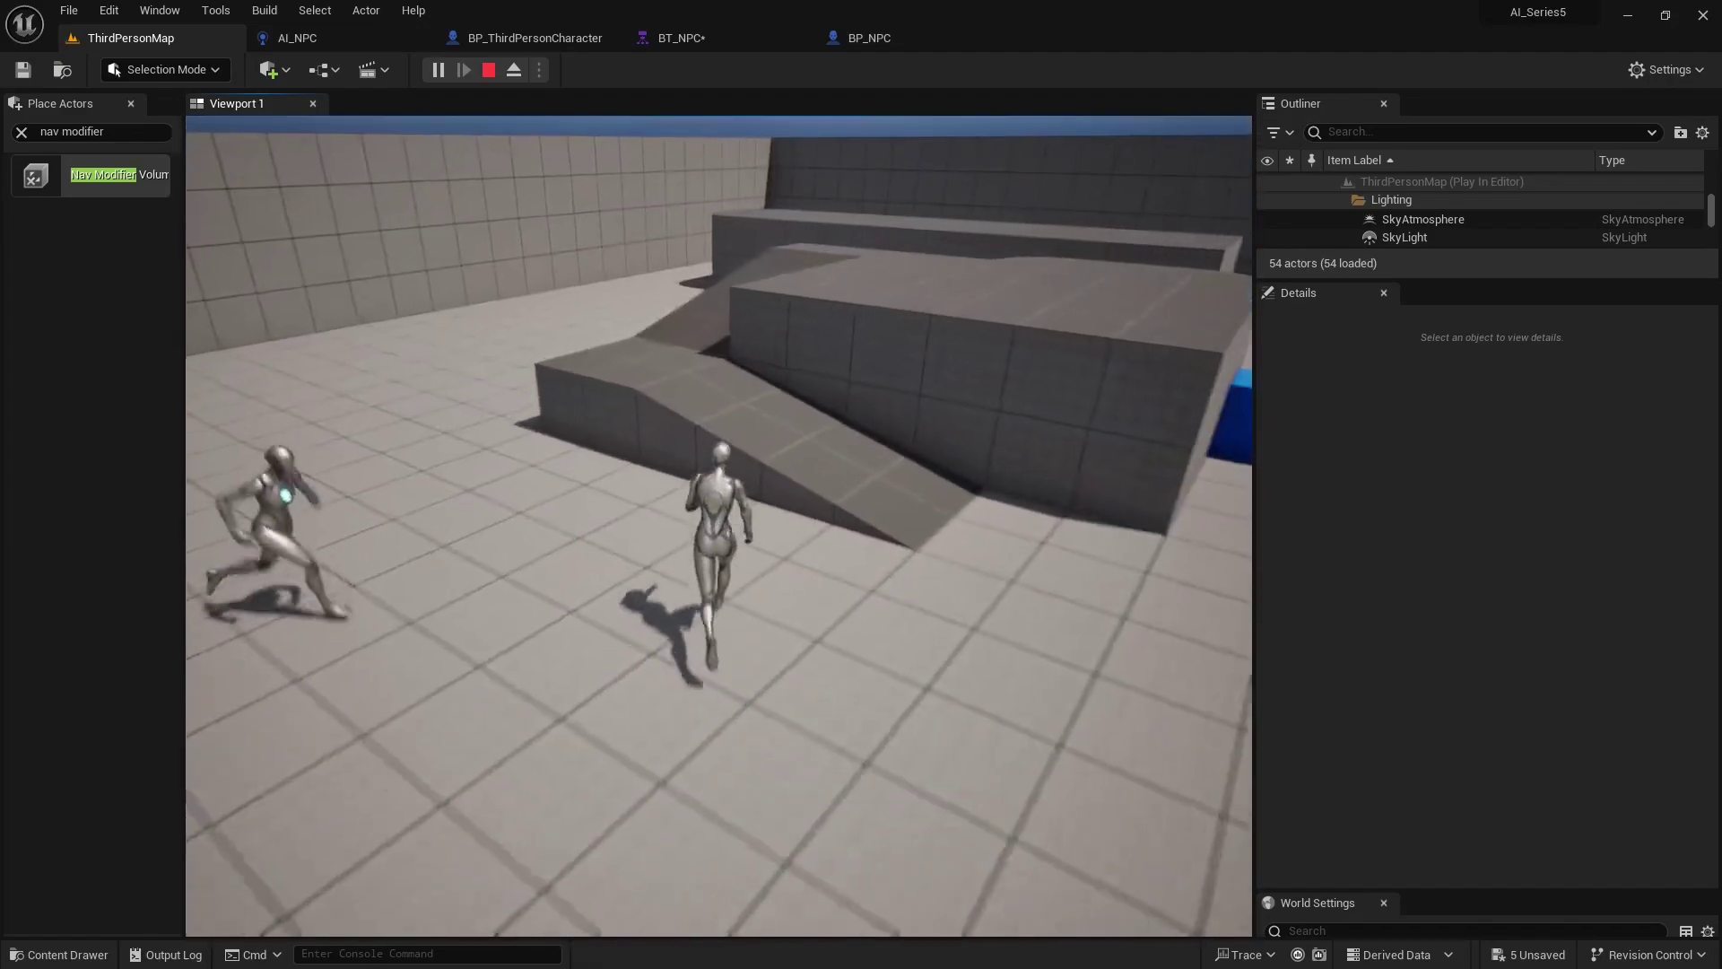
key(w)
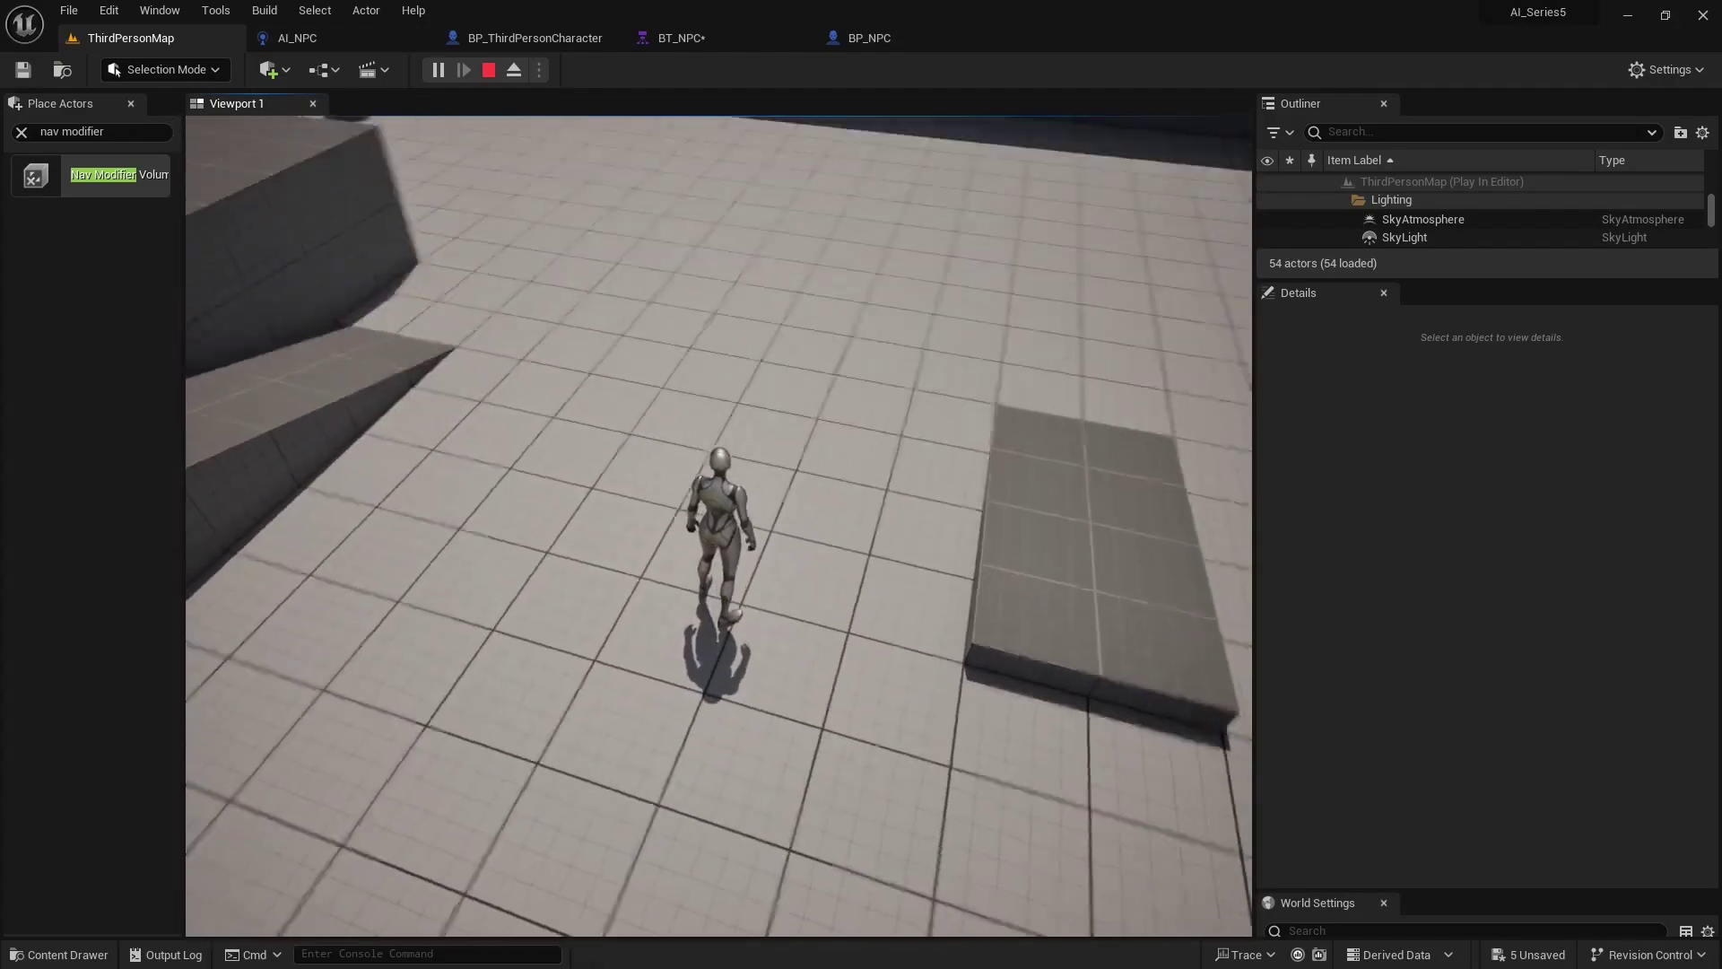
key(w)
key(Escape)
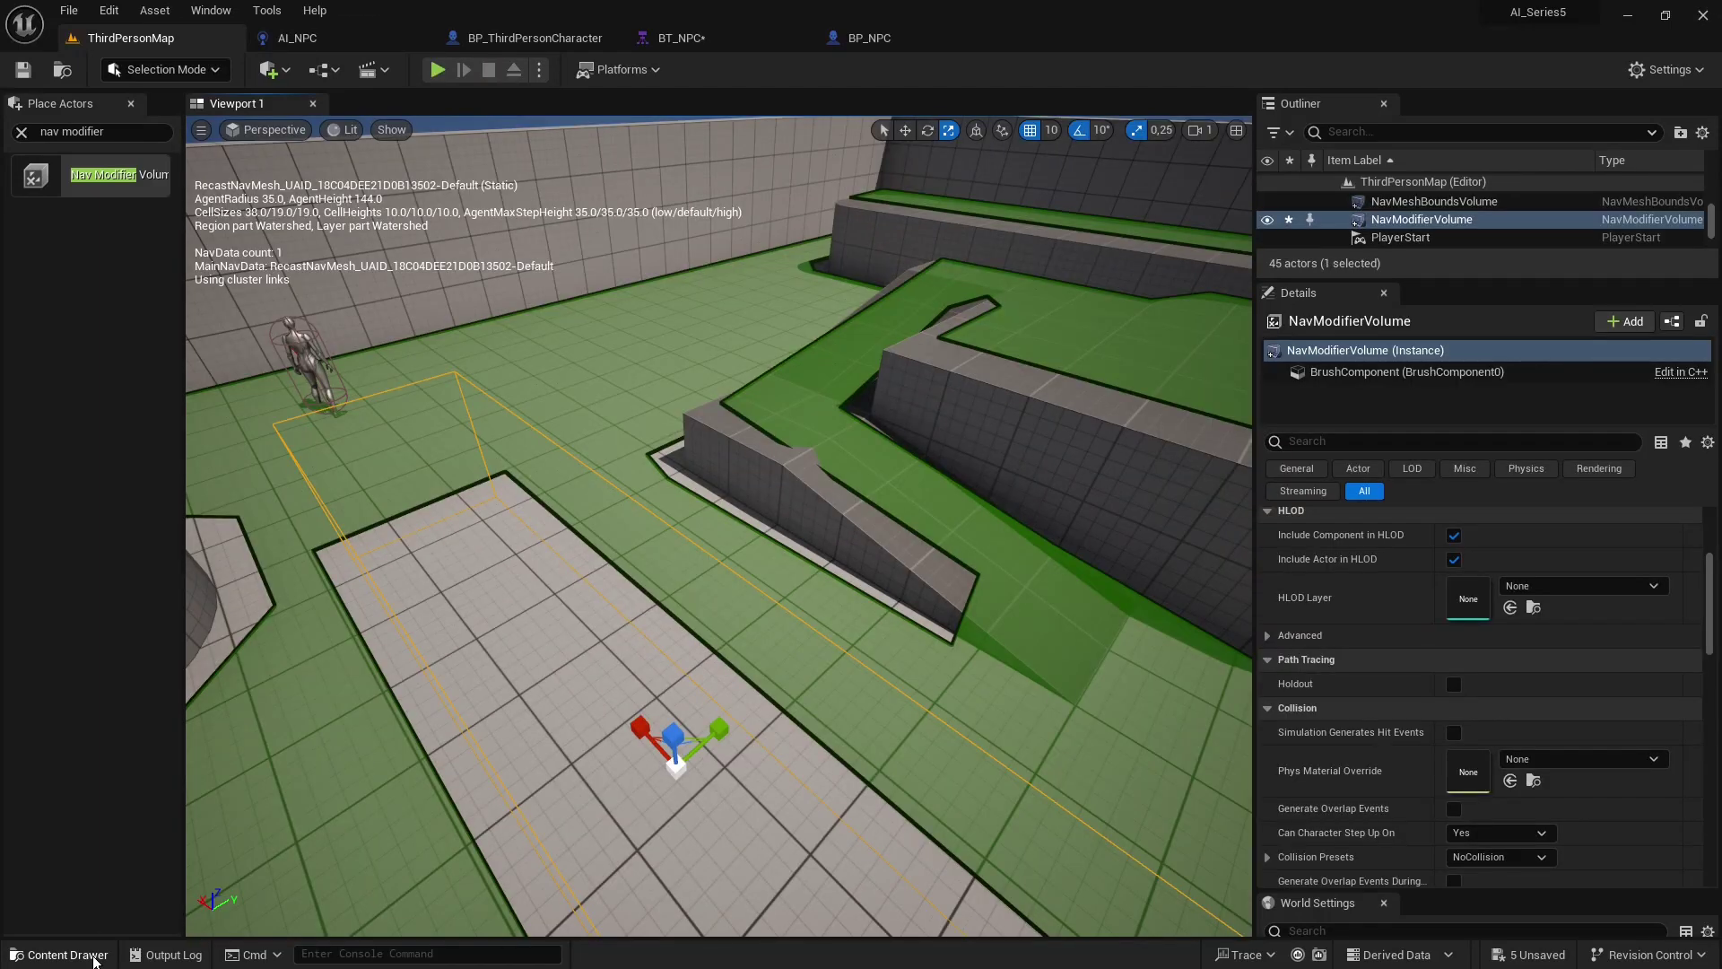
Create a Blueprint Class based on NavLinkProxy in the Content folder and name it NL_NPC
click(60, 954)
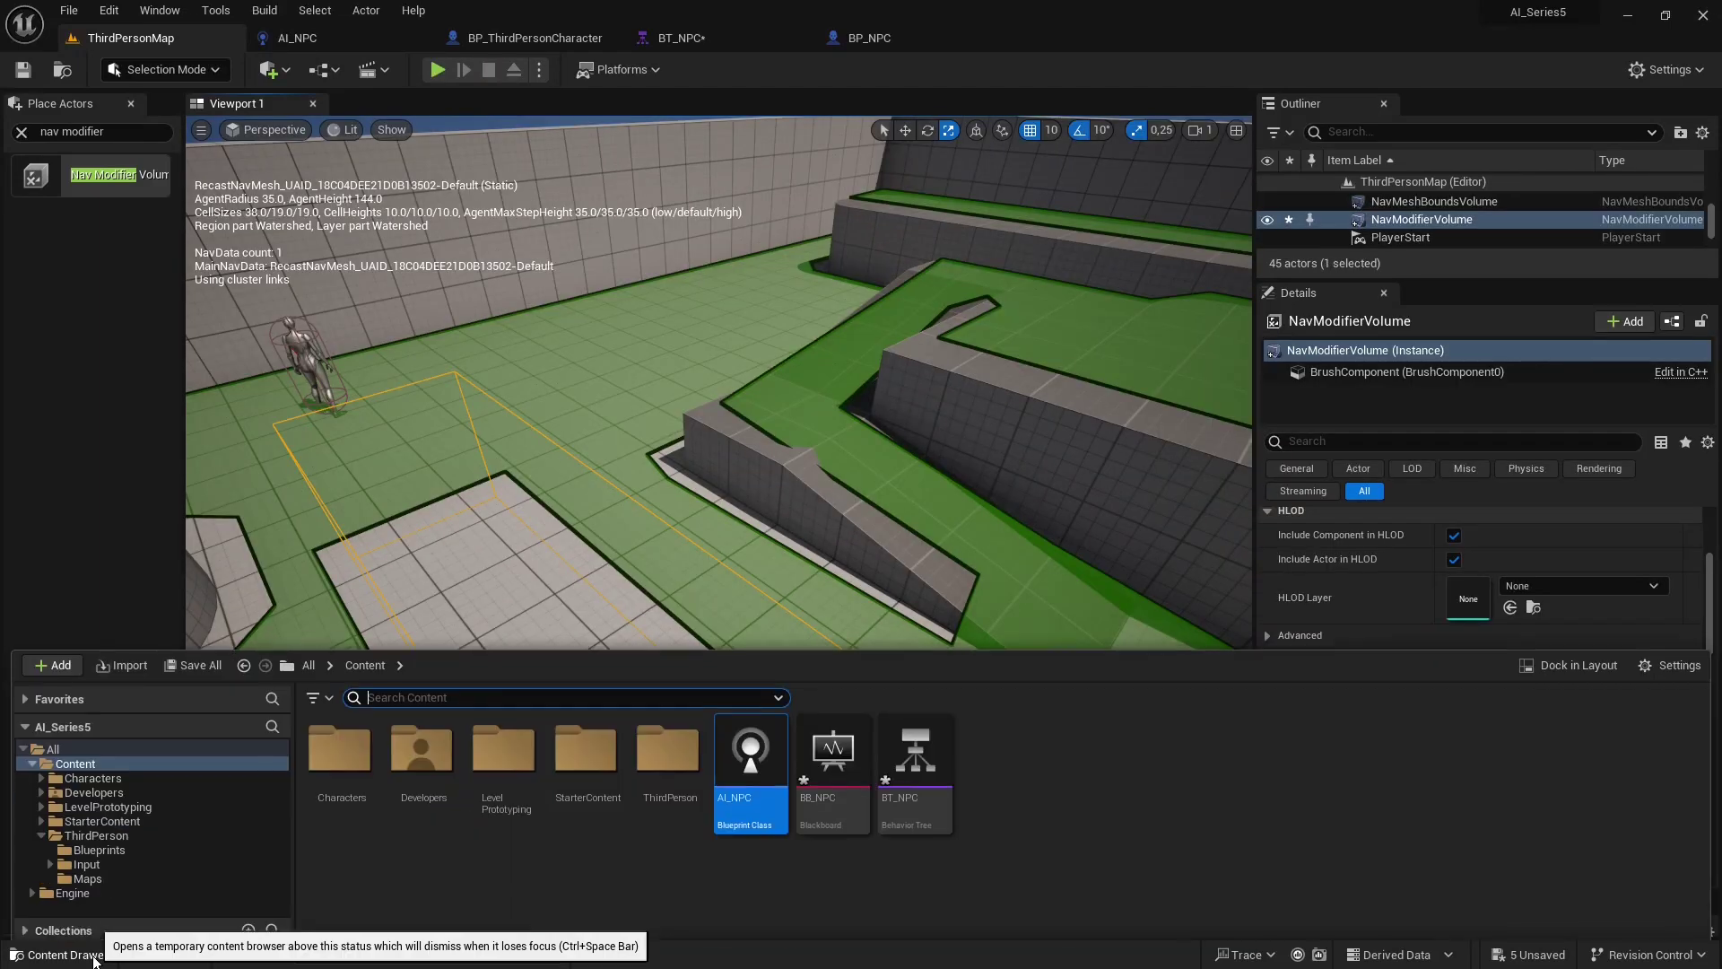
right_click(1091, 761)
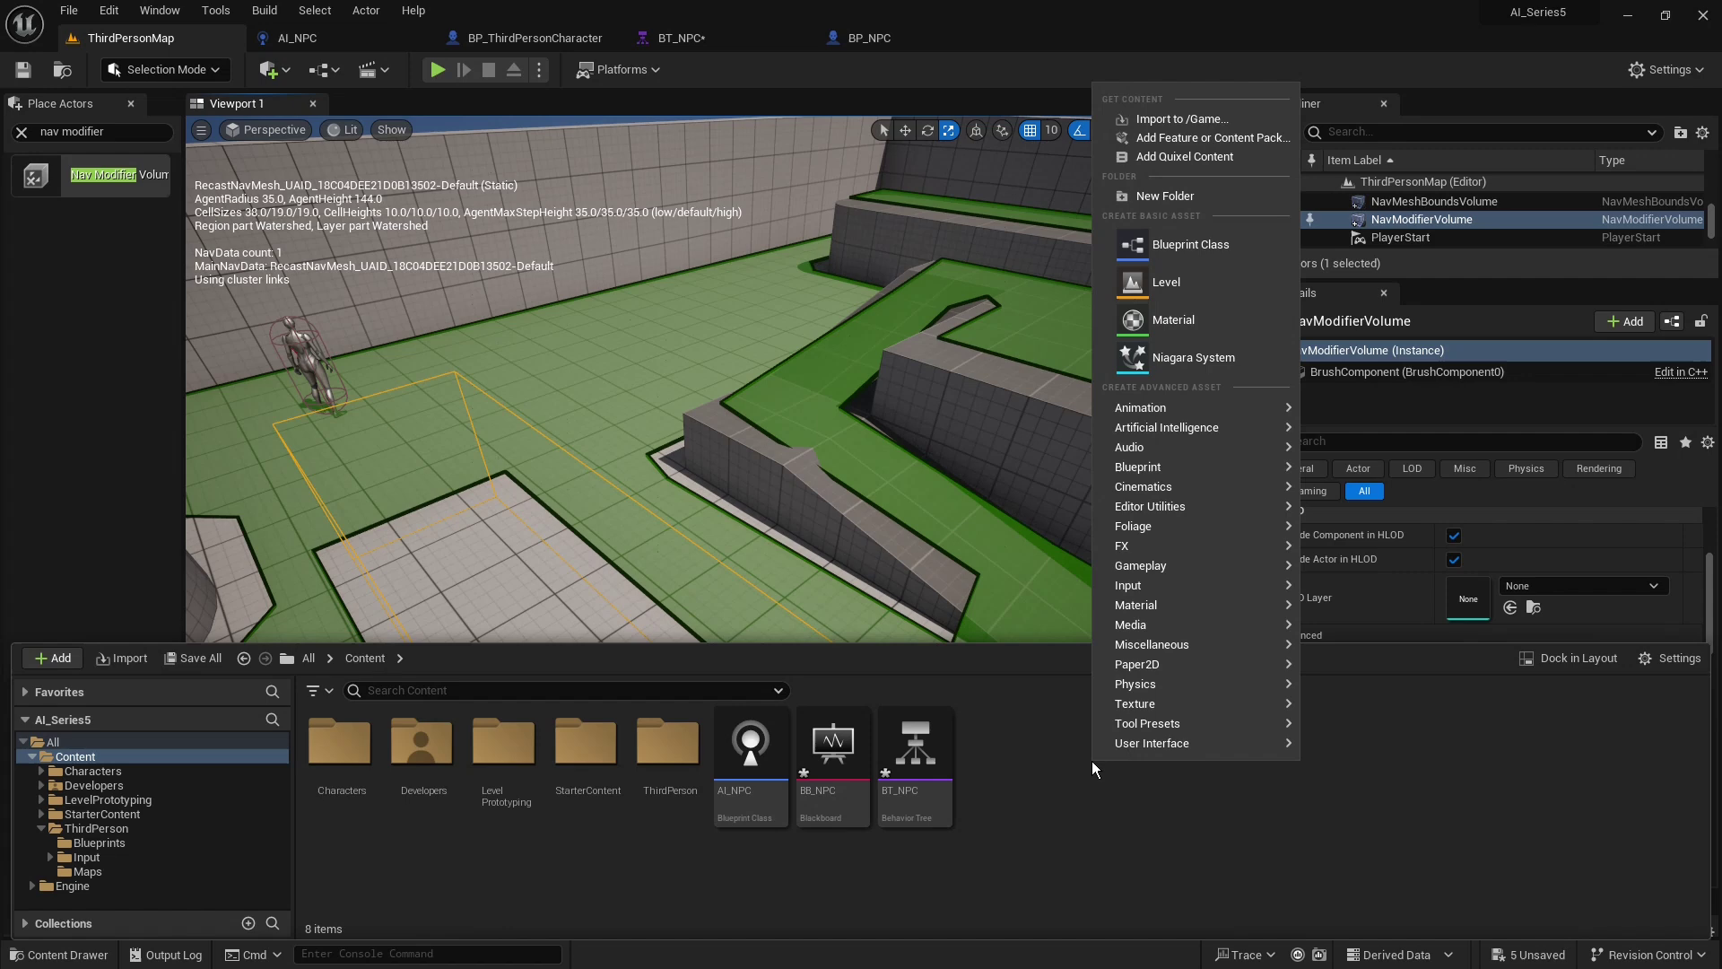
click(1177, 246)
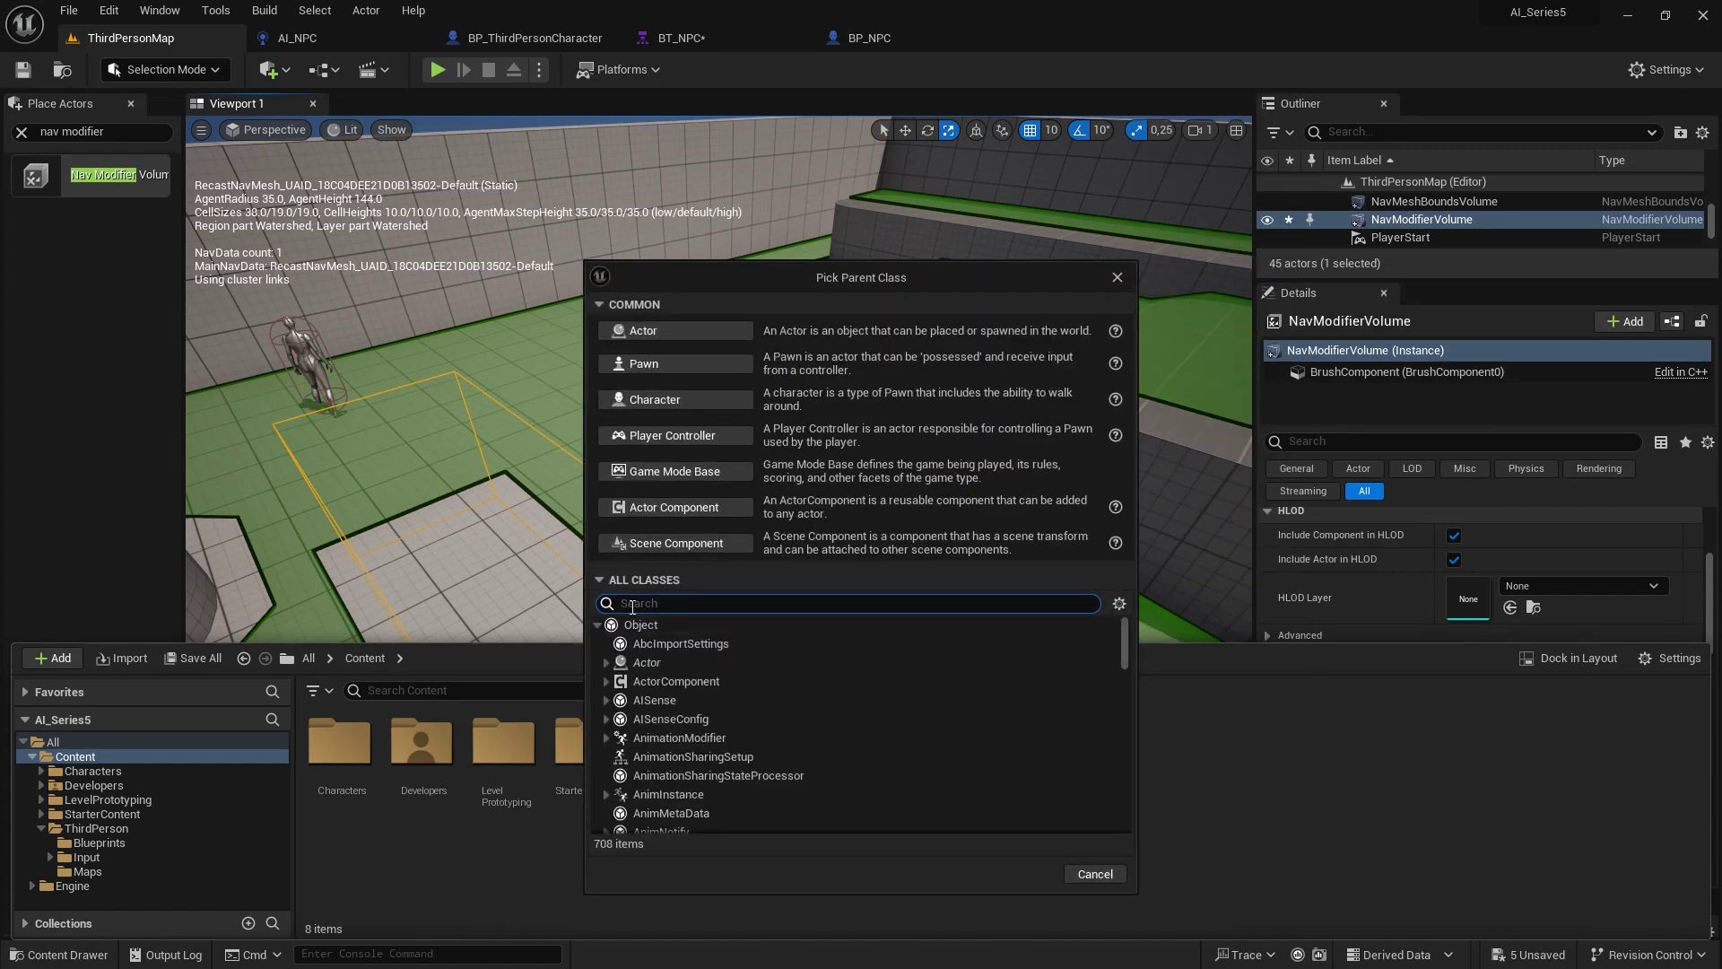
text(nav link)
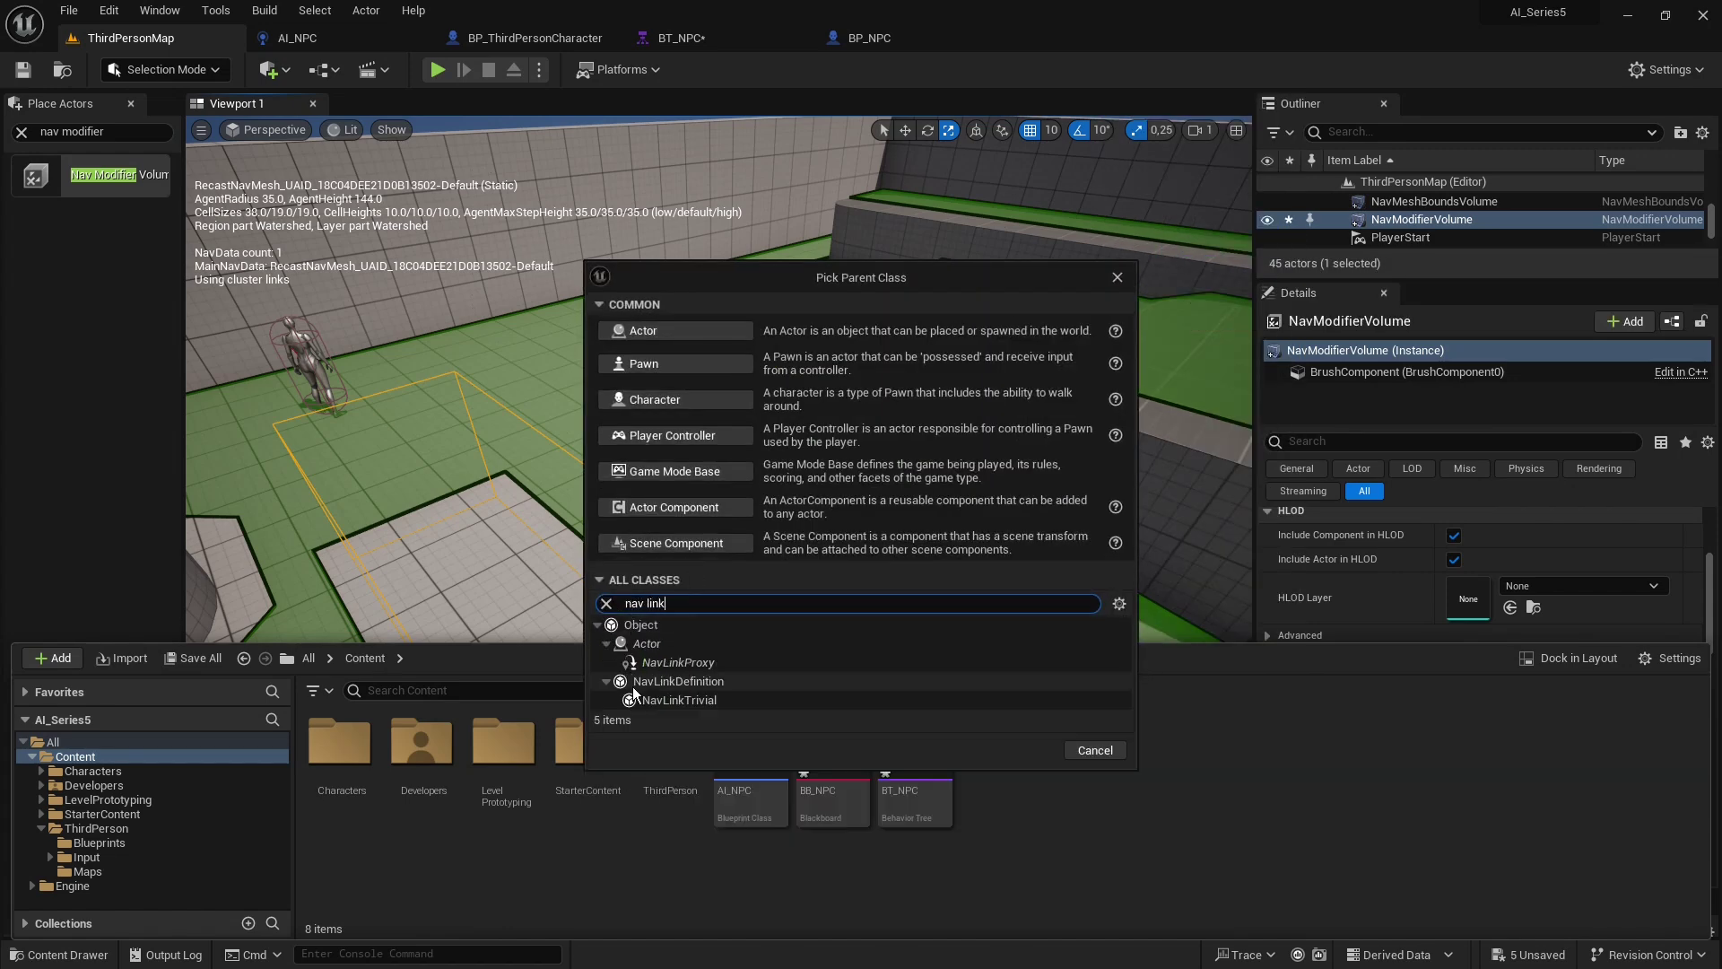
click(655, 662)
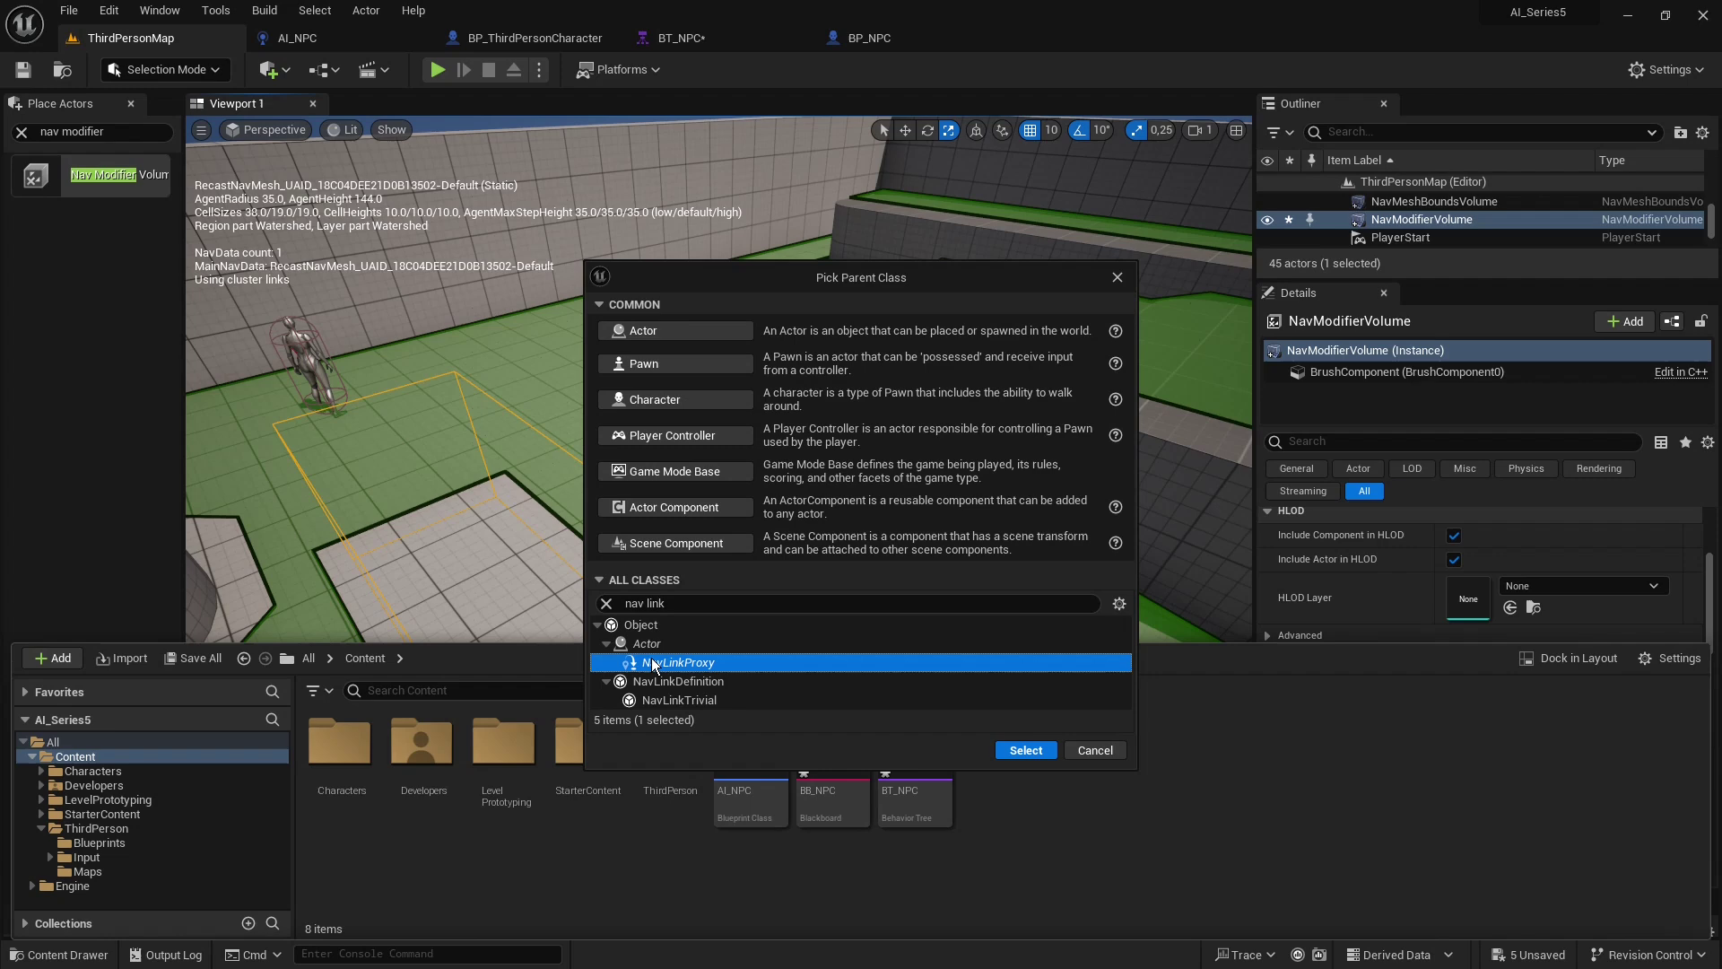
click(1026, 750)
text(NL_)
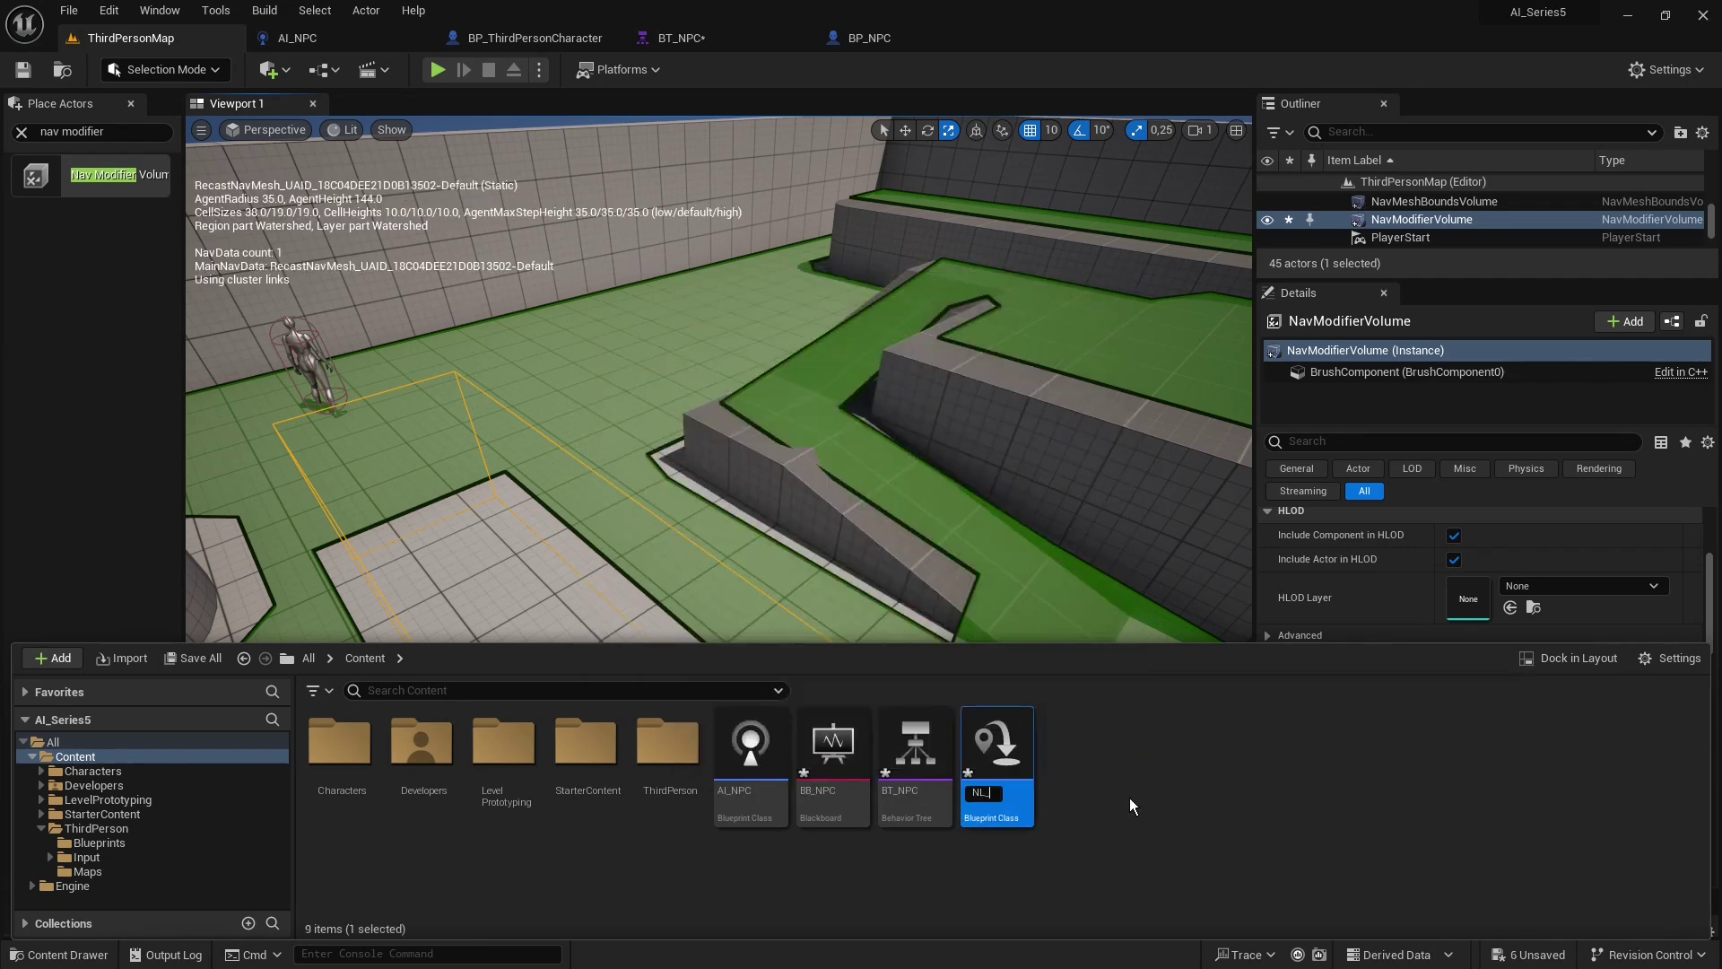
text(NPC)
key(Return)
Place NL_NPC in the level on the strip blocked by the nav modifier volume
drag(996, 753, 755, 579)
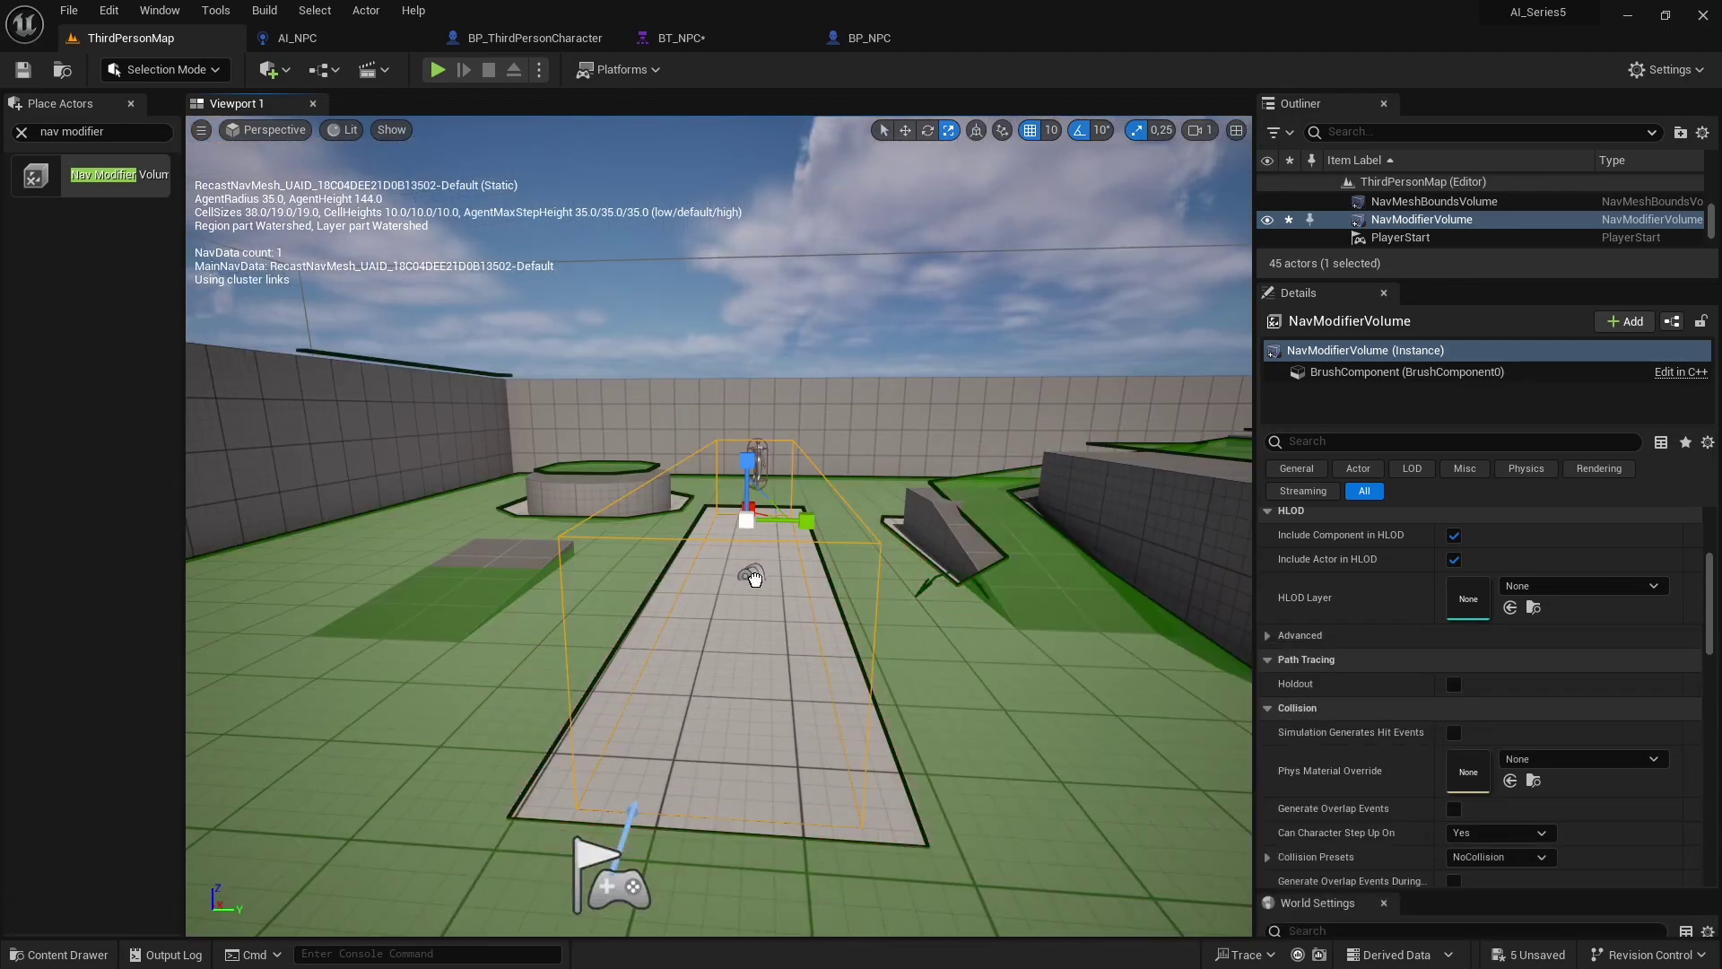
right_drag(900, 669, 900, 745)
scroll(900, 669, up, 3)
scroll(900, 668, up, 6)
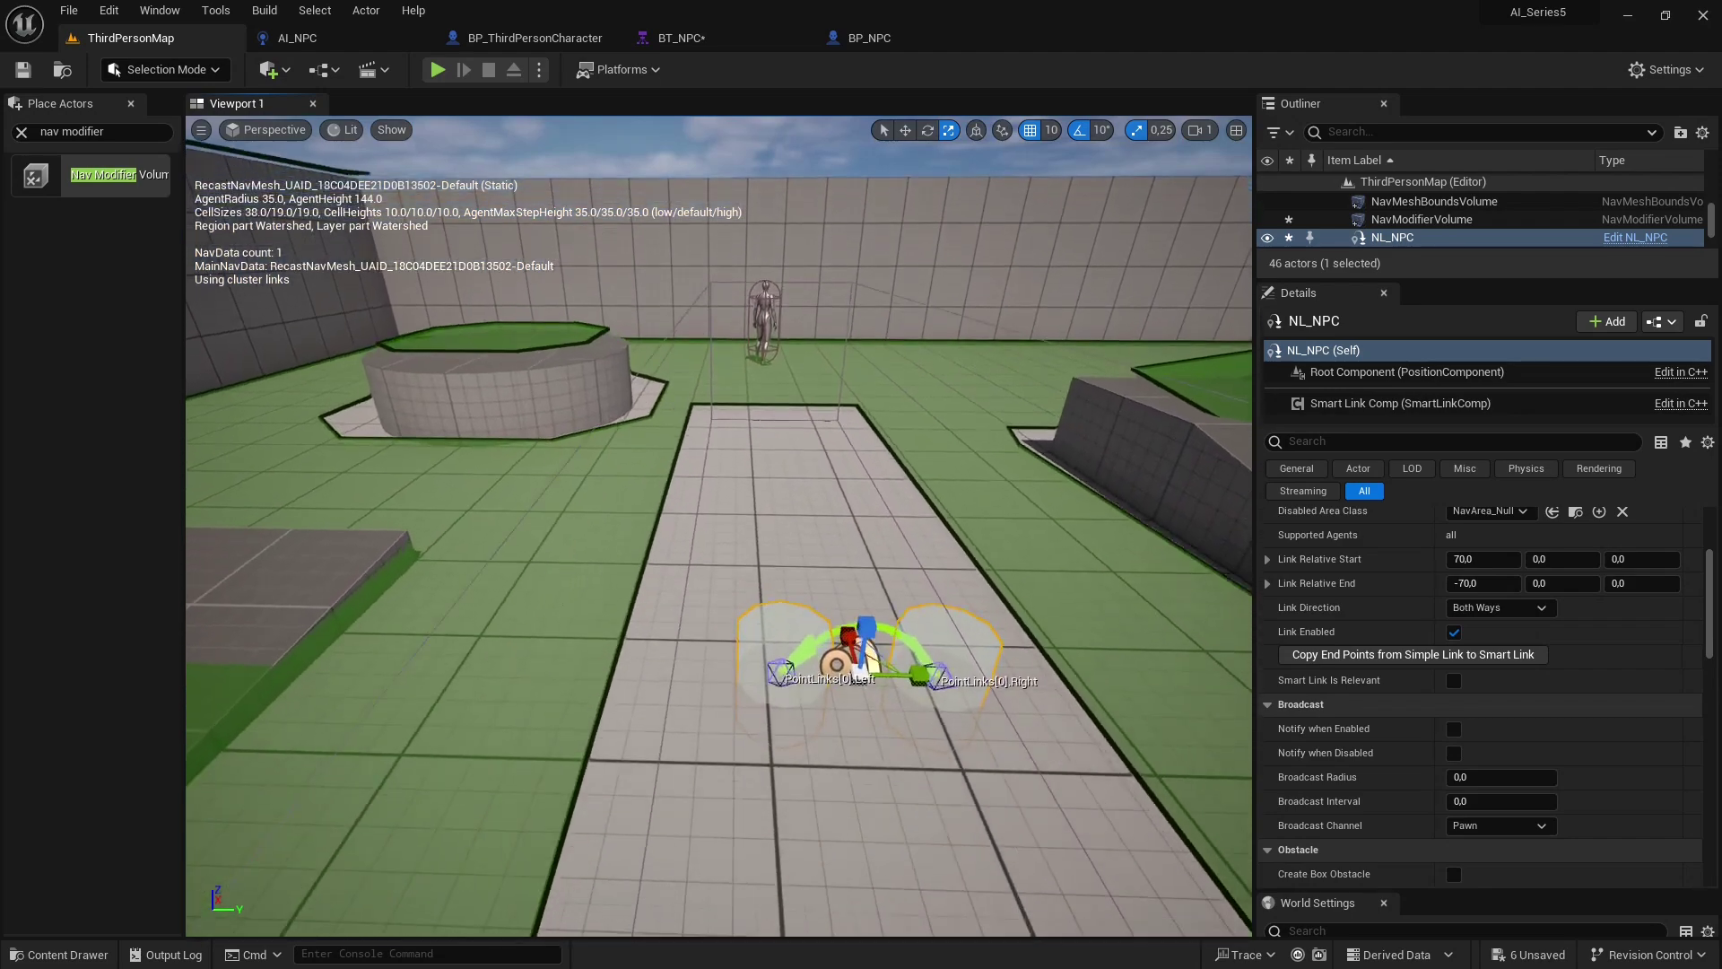
right_drag(899, 668, 899, 605)
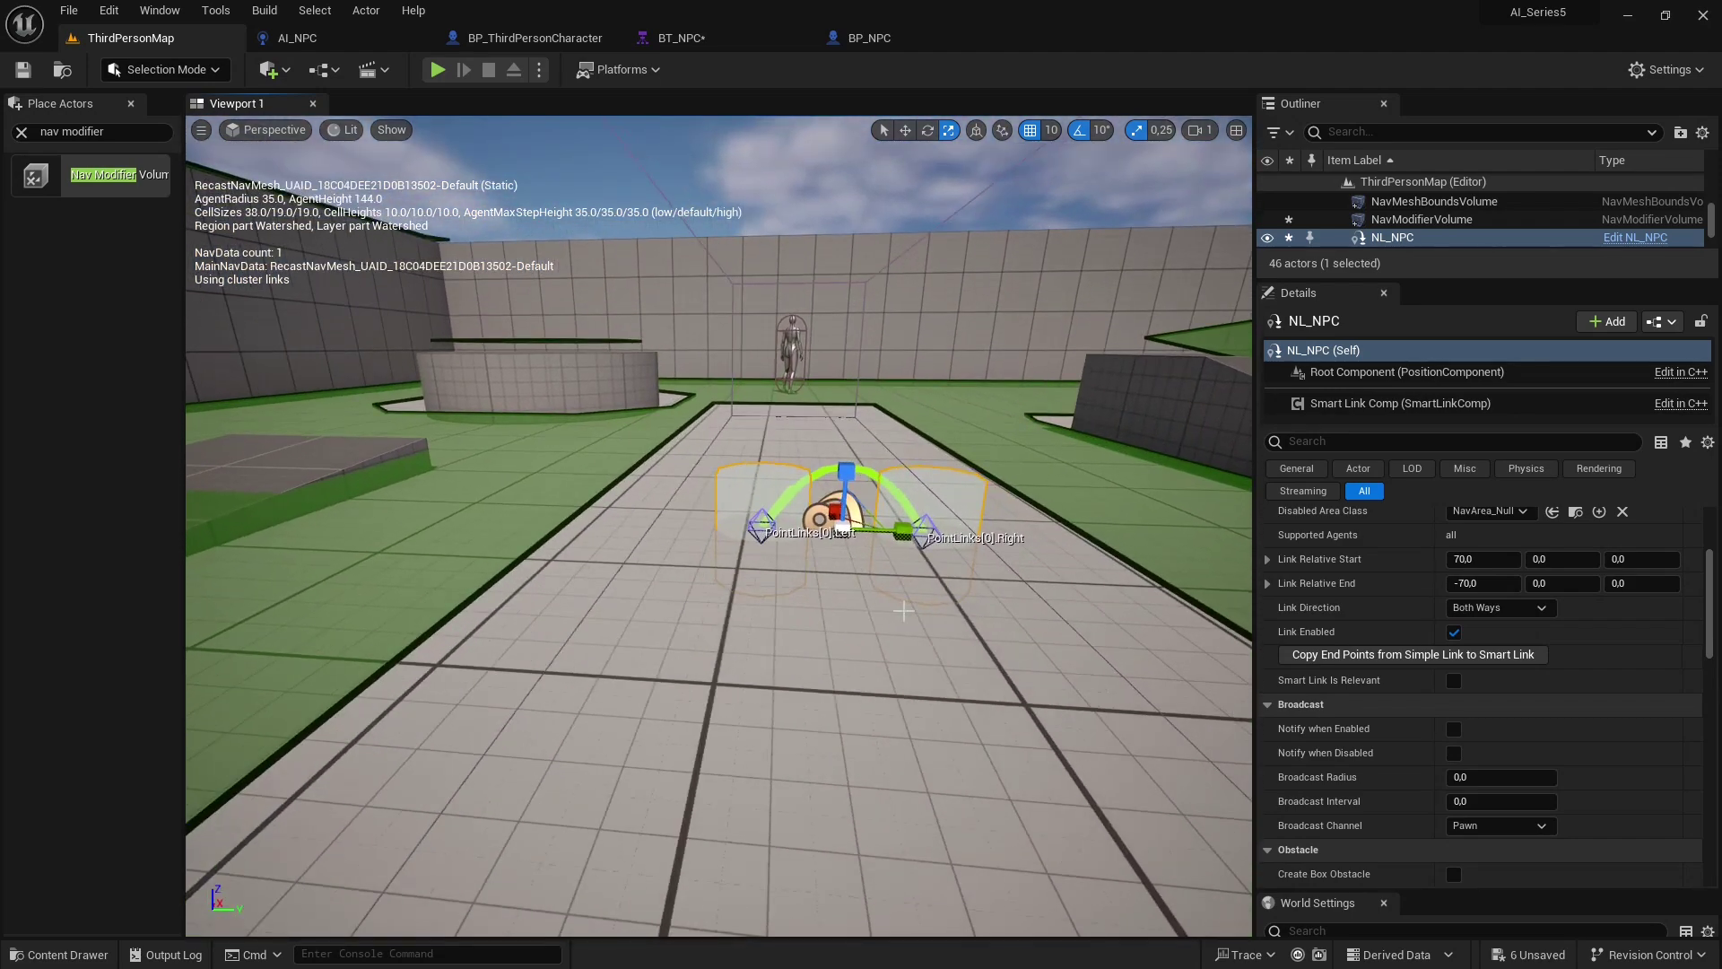
right_drag(832, 542, 827, 536)
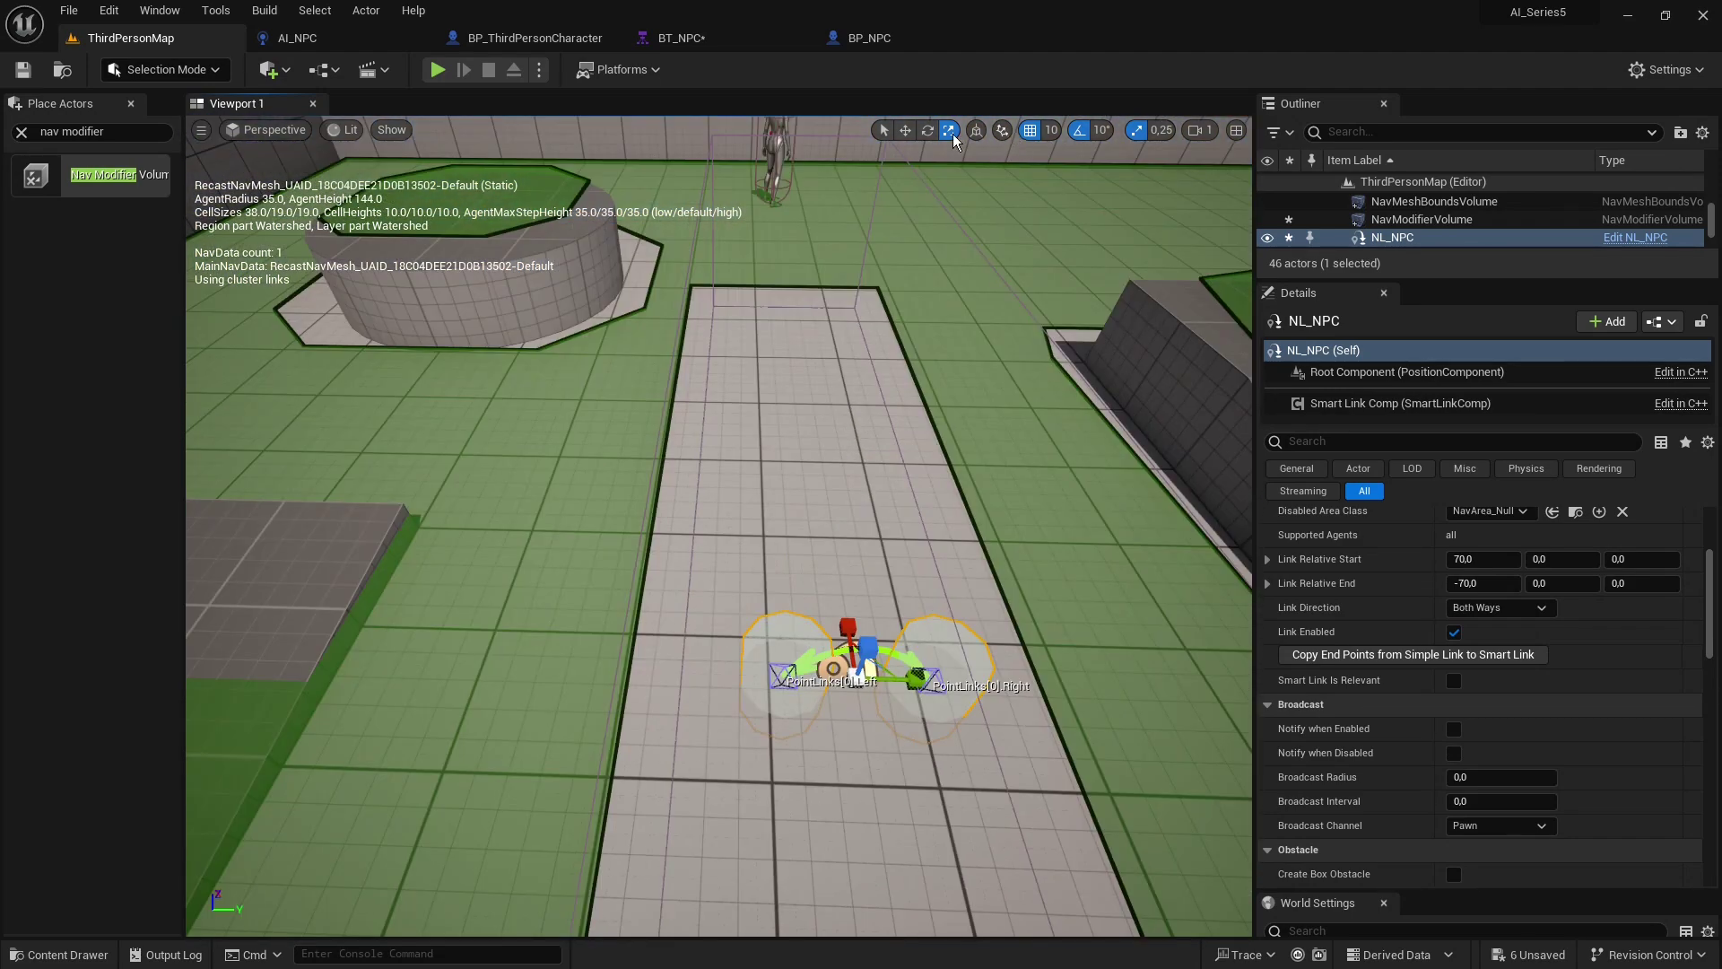
Move NL_NPC's two point link ends apart onto the navigable floor on opposite sides of the blocked strip
click(904, 130)
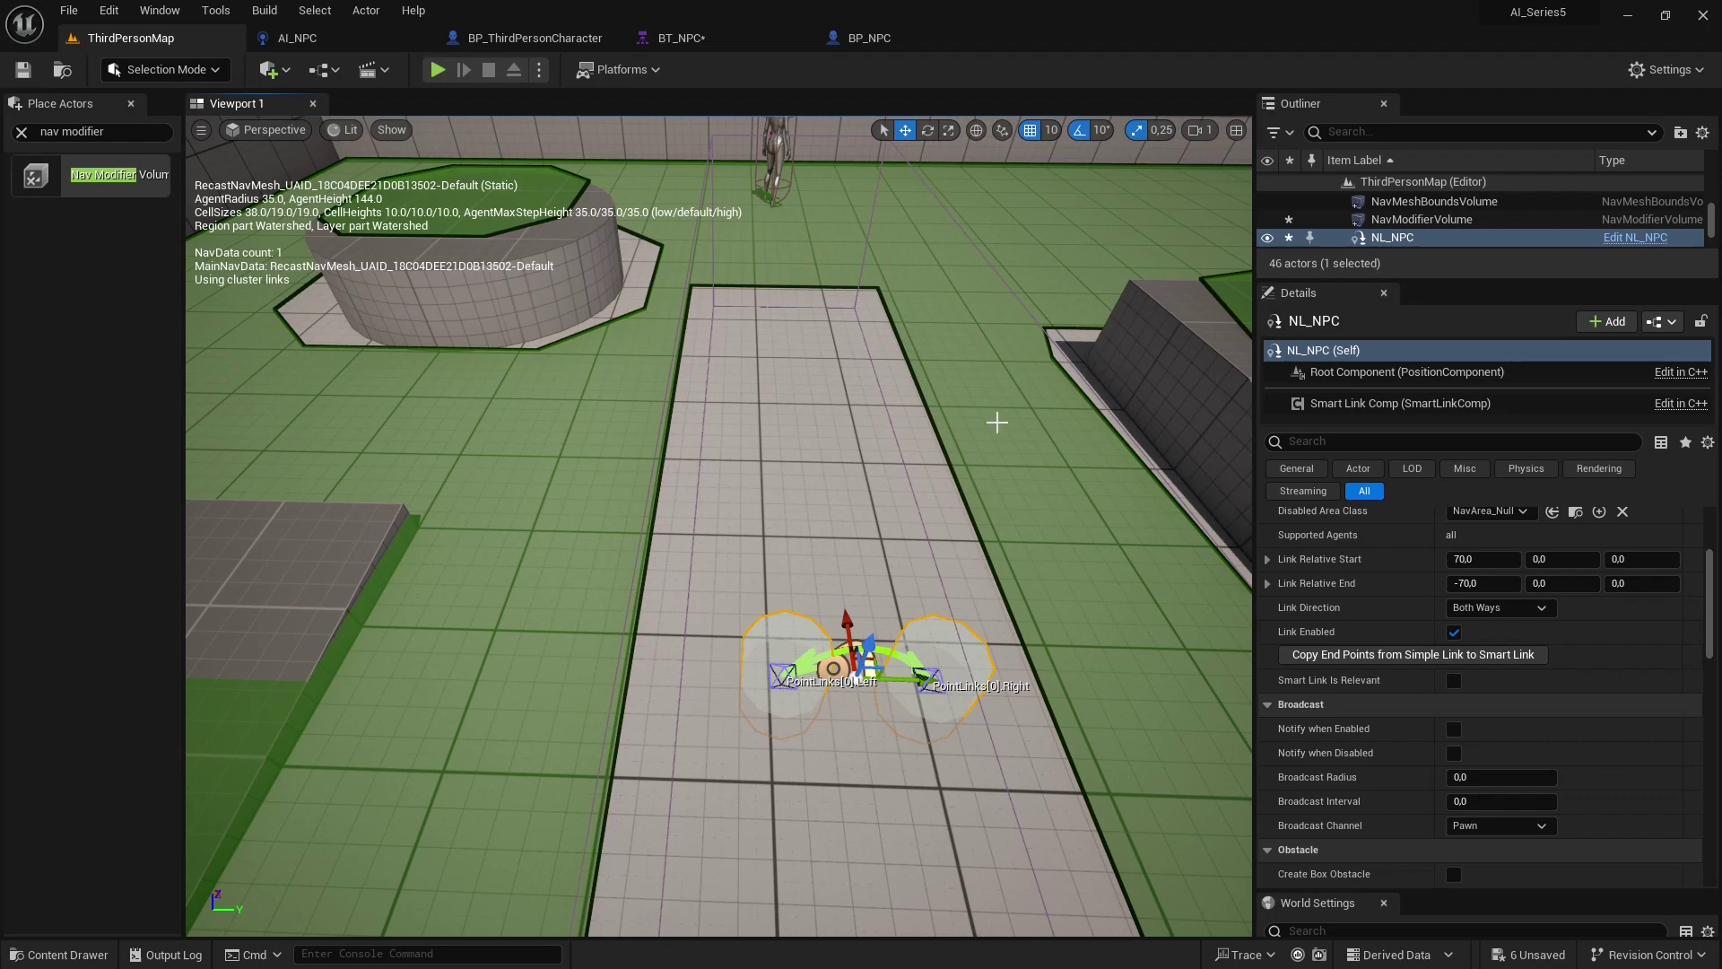
click(780, 674)
drag(850, 678, 617, 675)
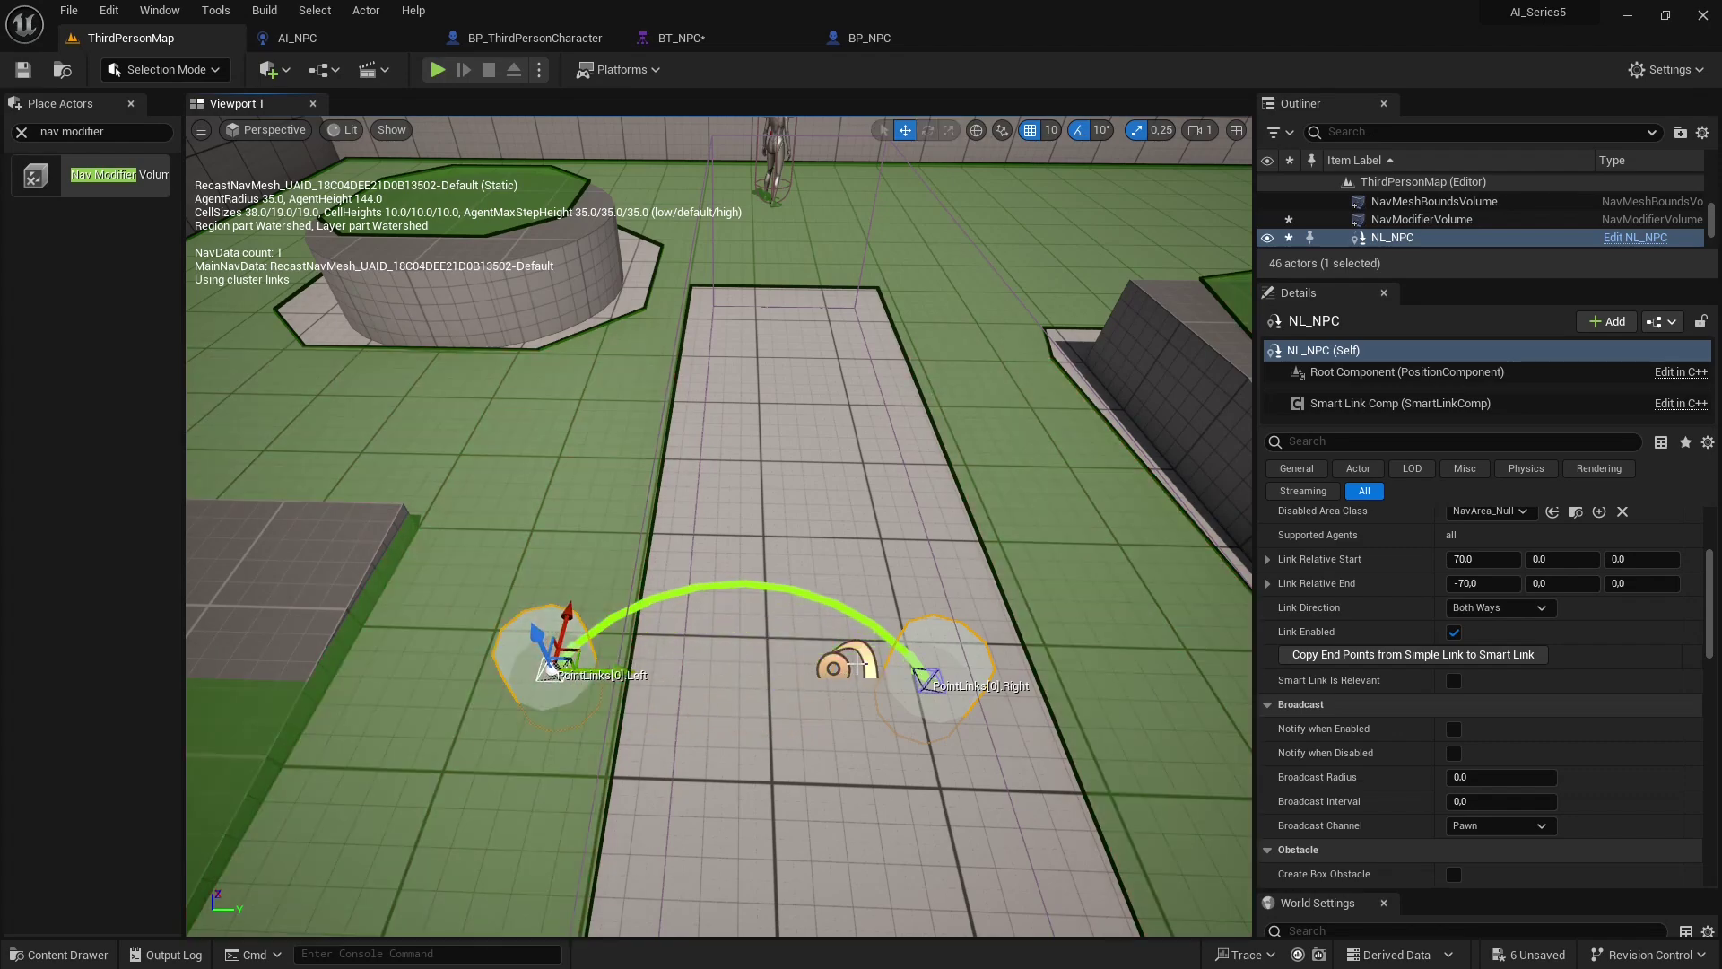
click(924, 683)
drag(971, 678, 1185, 668)
right_drag(1185, 667, 1185, 561)
scroll(991, 699, down, 5)
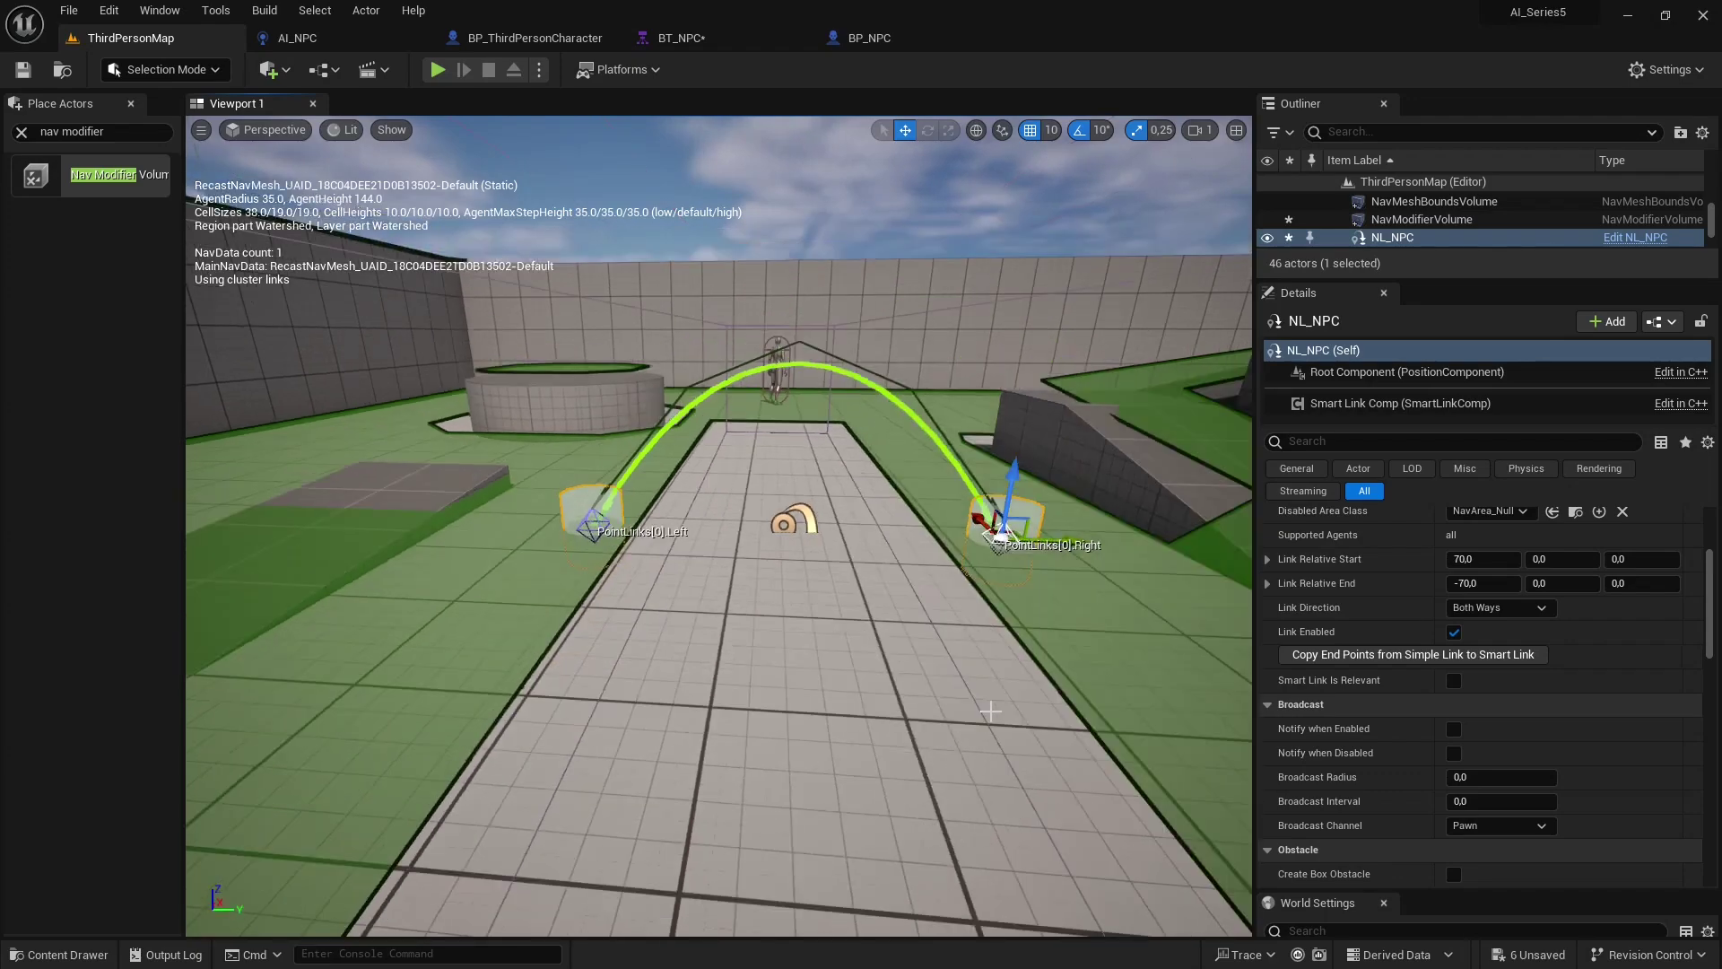
mouse_move(991, 699)
right_down()
mouse_move(997, 735)
mouse_move(1003, 720)
right_up()
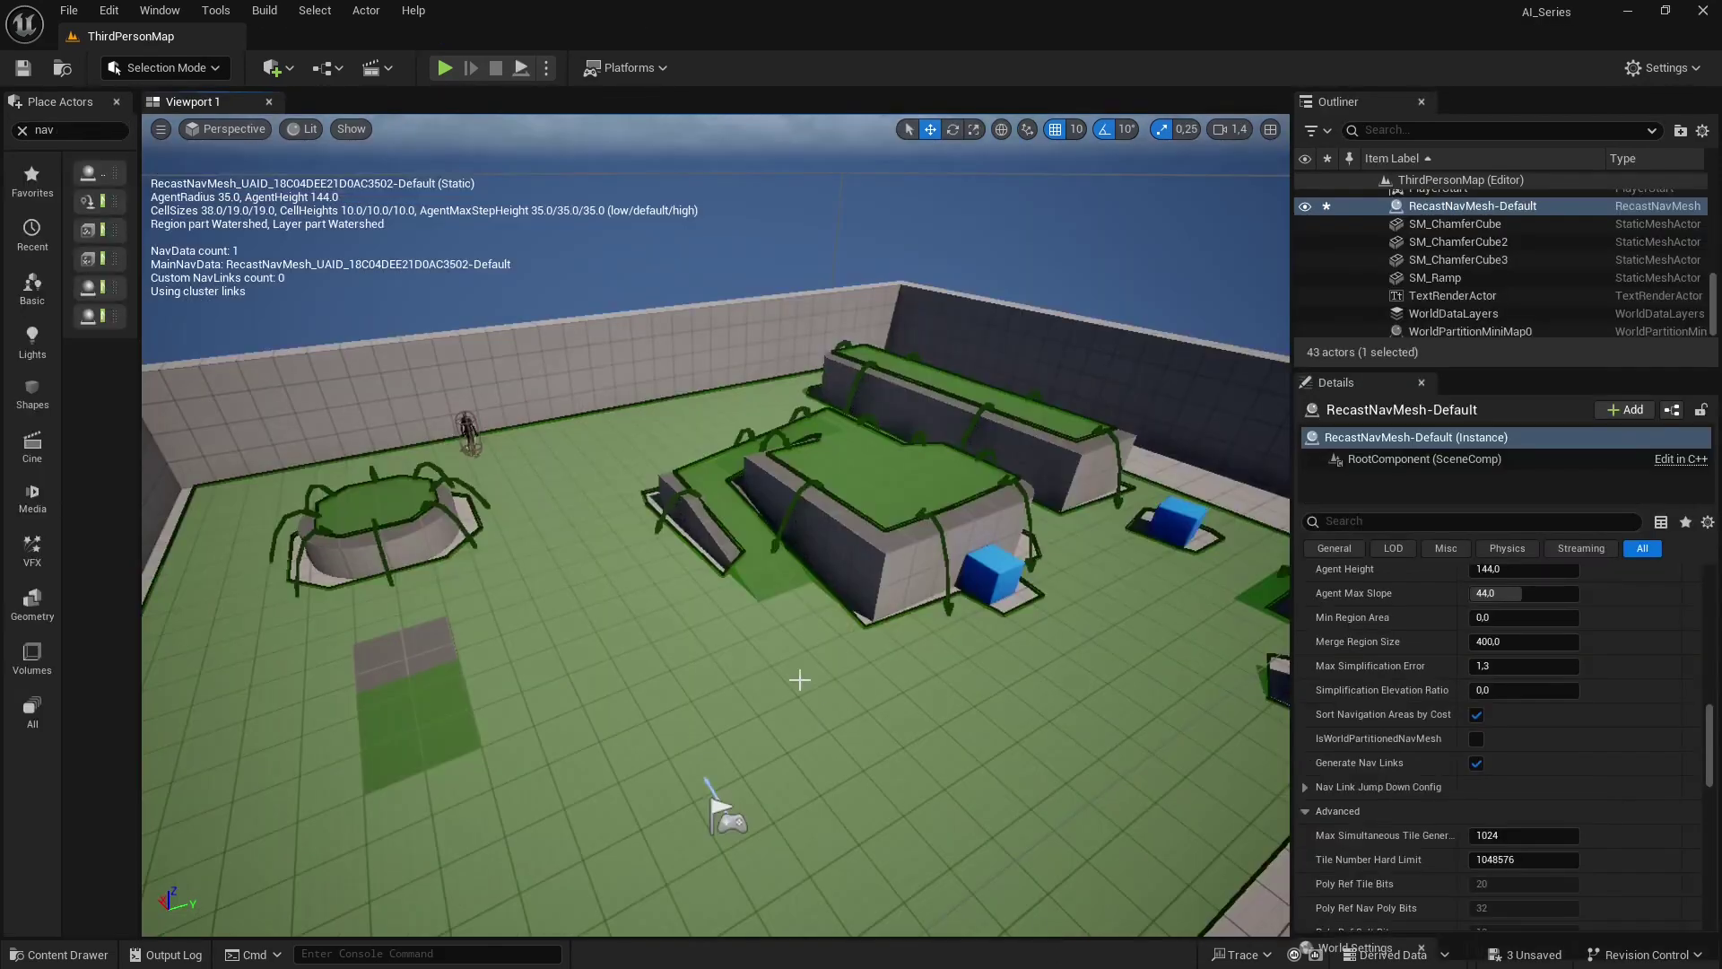
Examine the NL_NPC link spanning the blocked strip and compare it with the generated nav links around the obstacles in the AI_Series map
right_drag(798, 675, 786, 676)
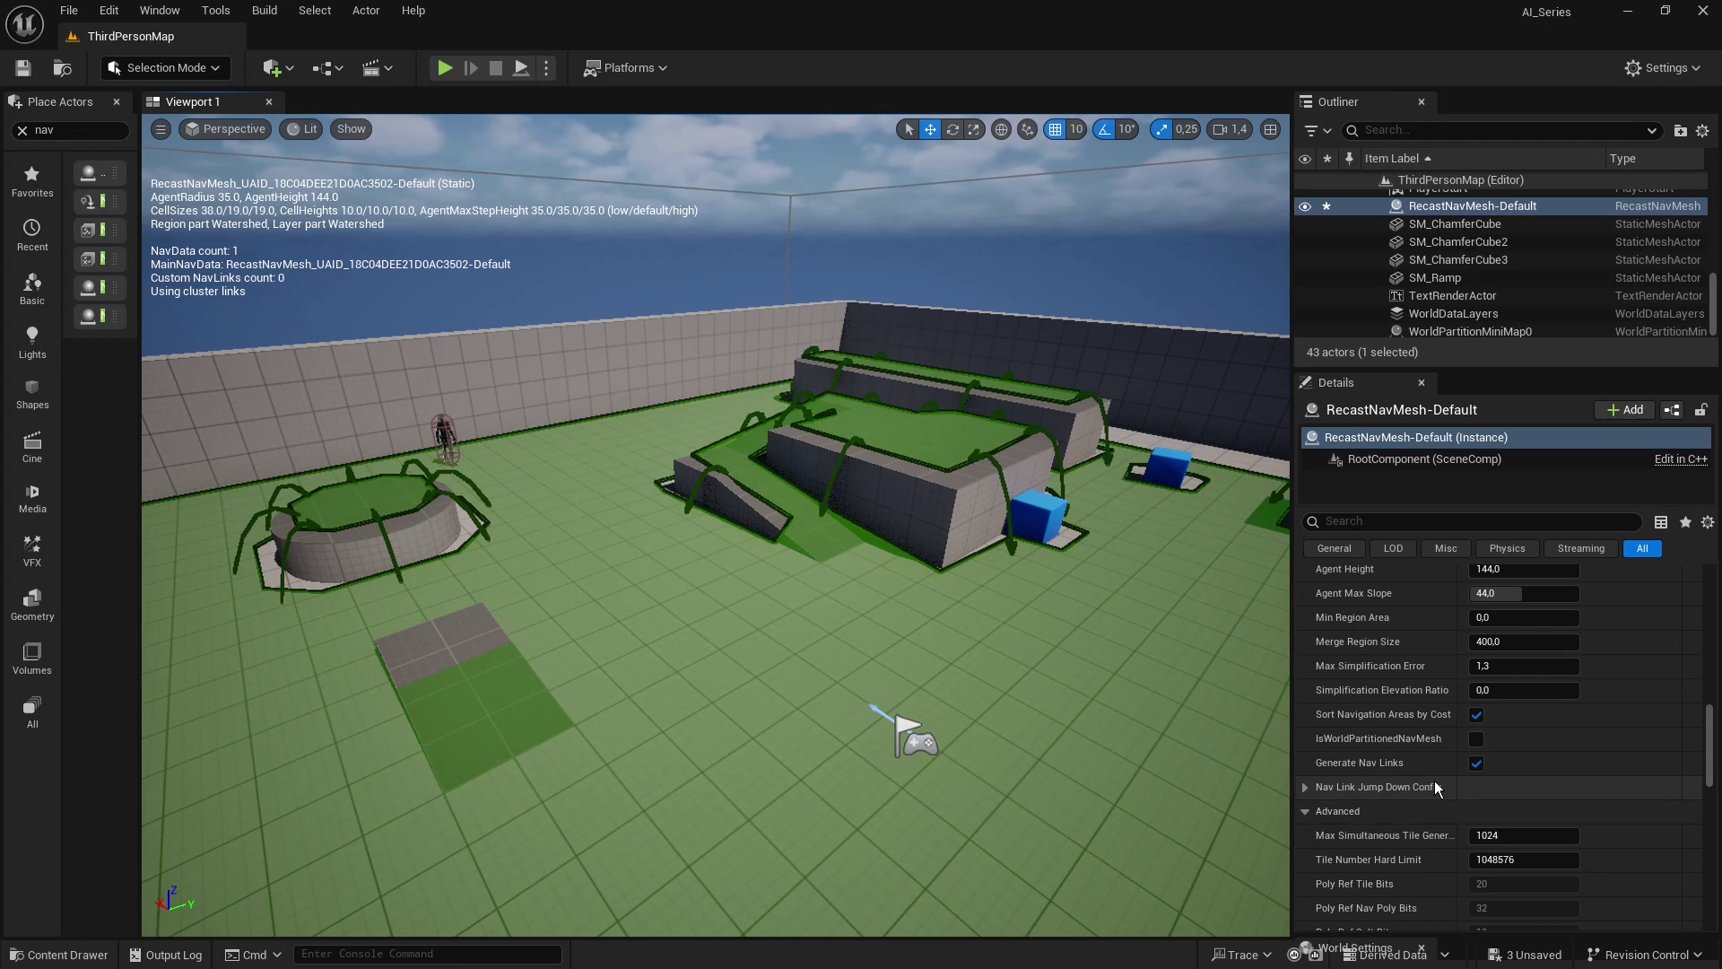
right_drag(876, 705, 893, 744)
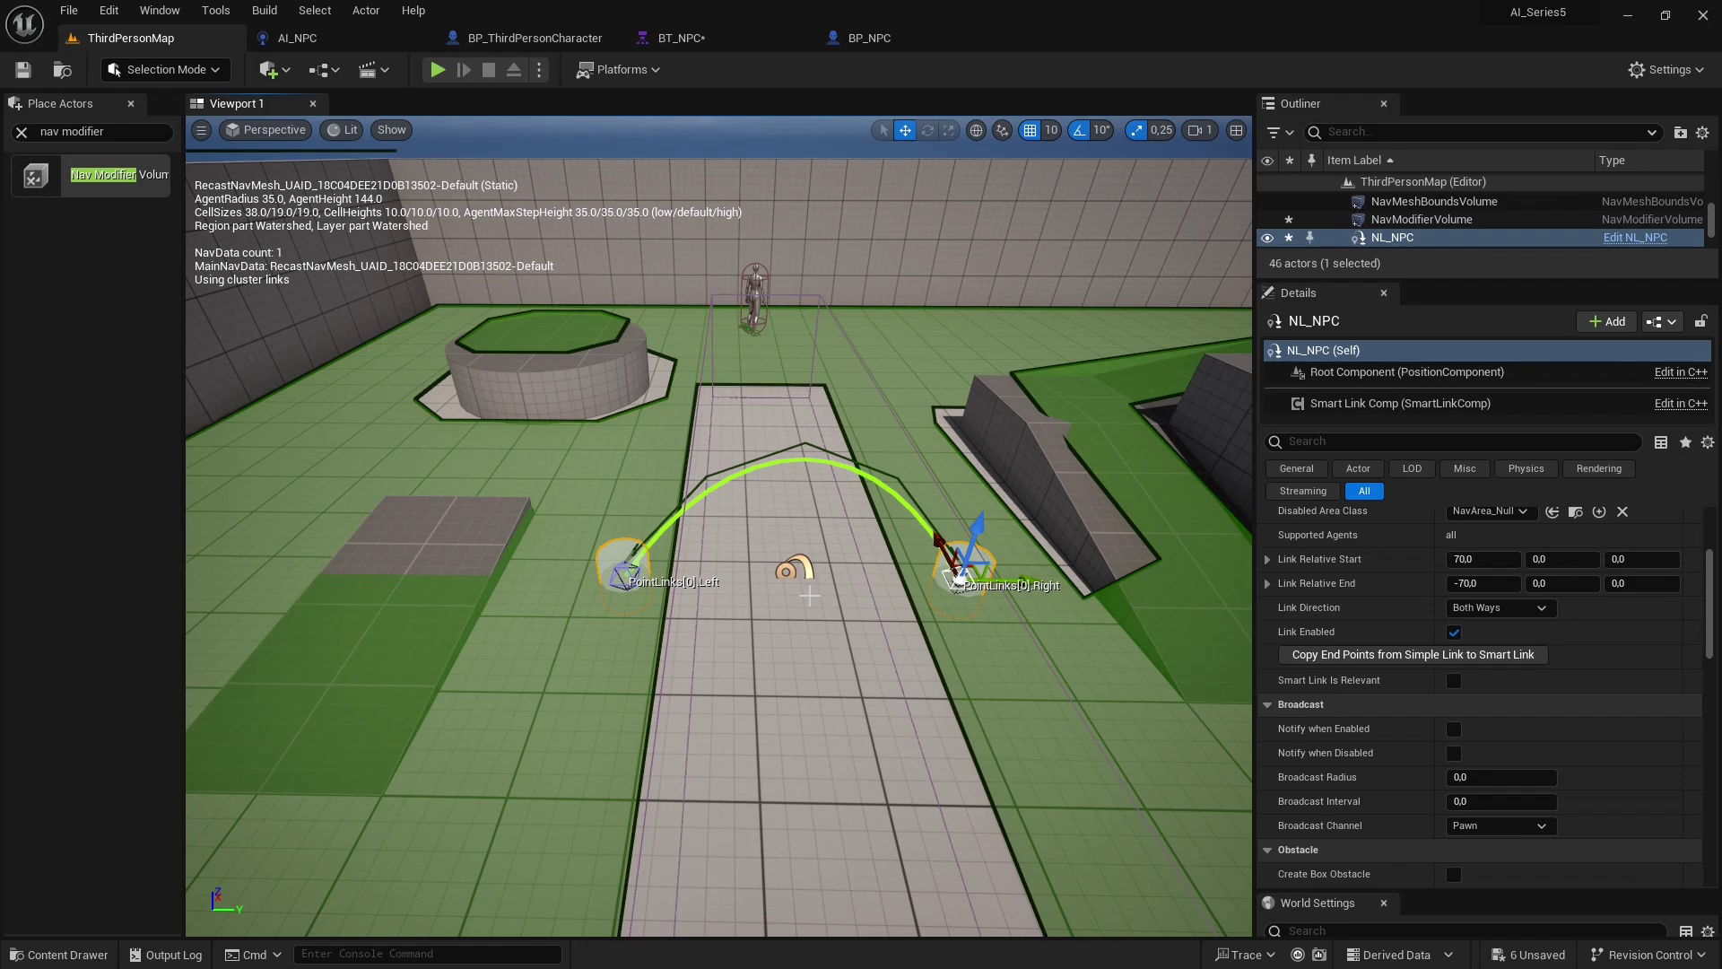
alt+drag(809, 594, 773, 532)
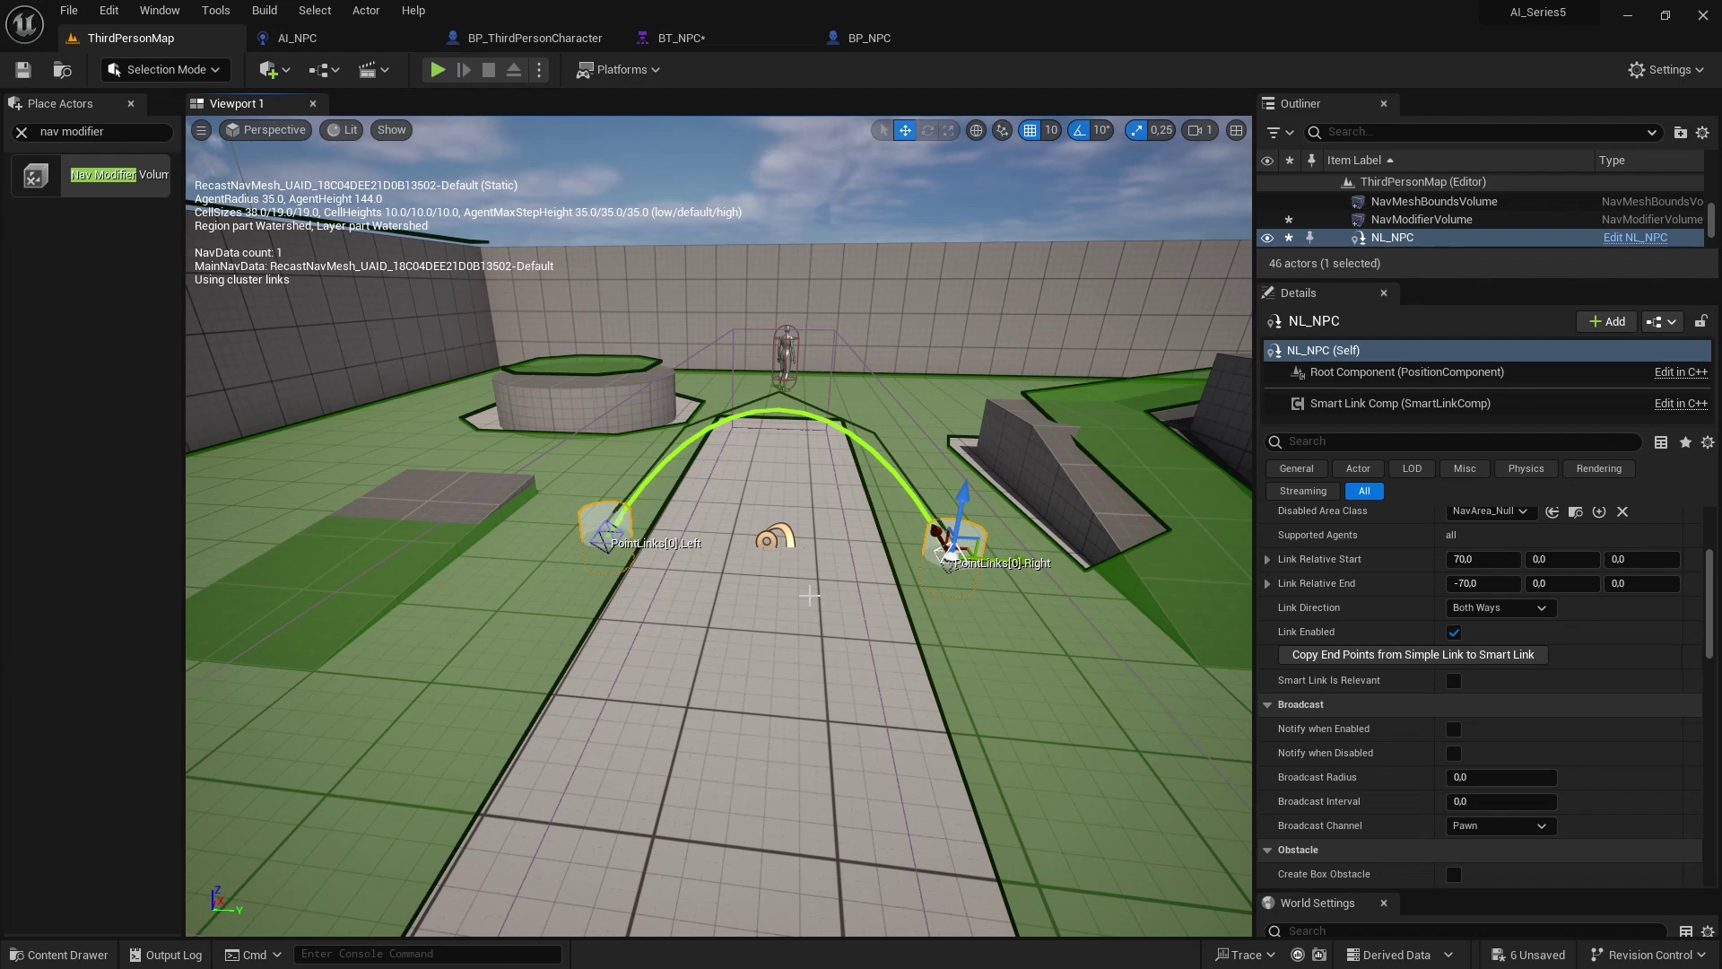
scroll(786, 611, up, 5)
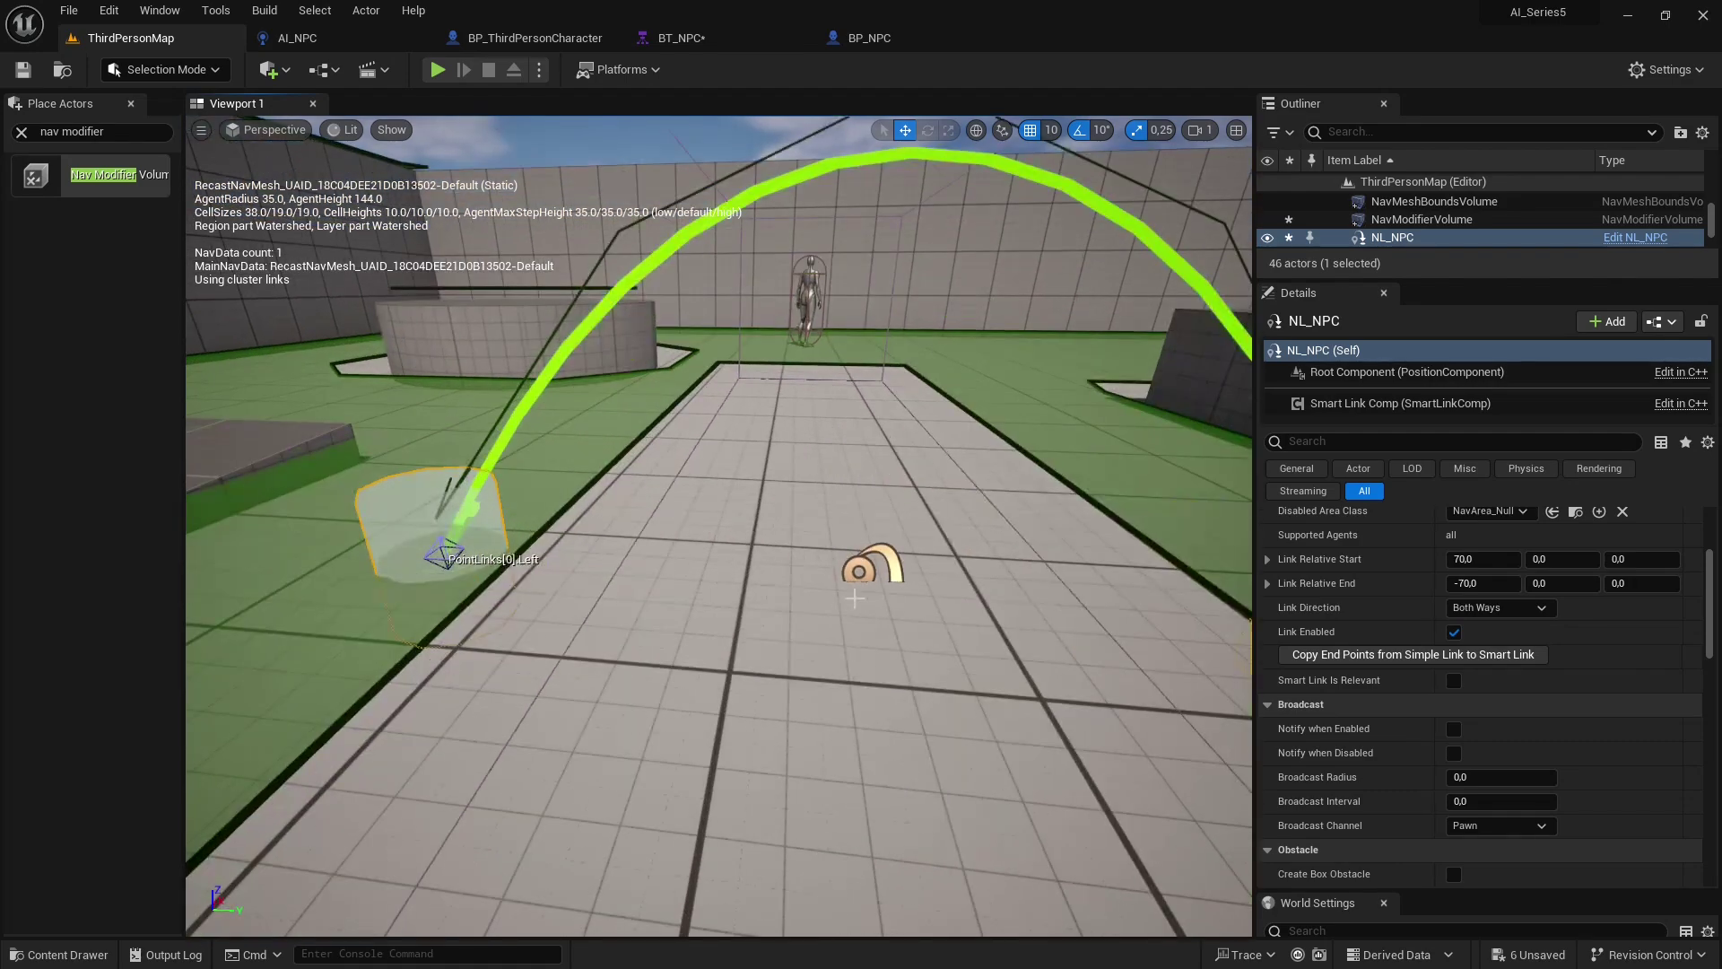
scroll(858, 593, down, 4)
right_drag(856, 592, 809, 594)
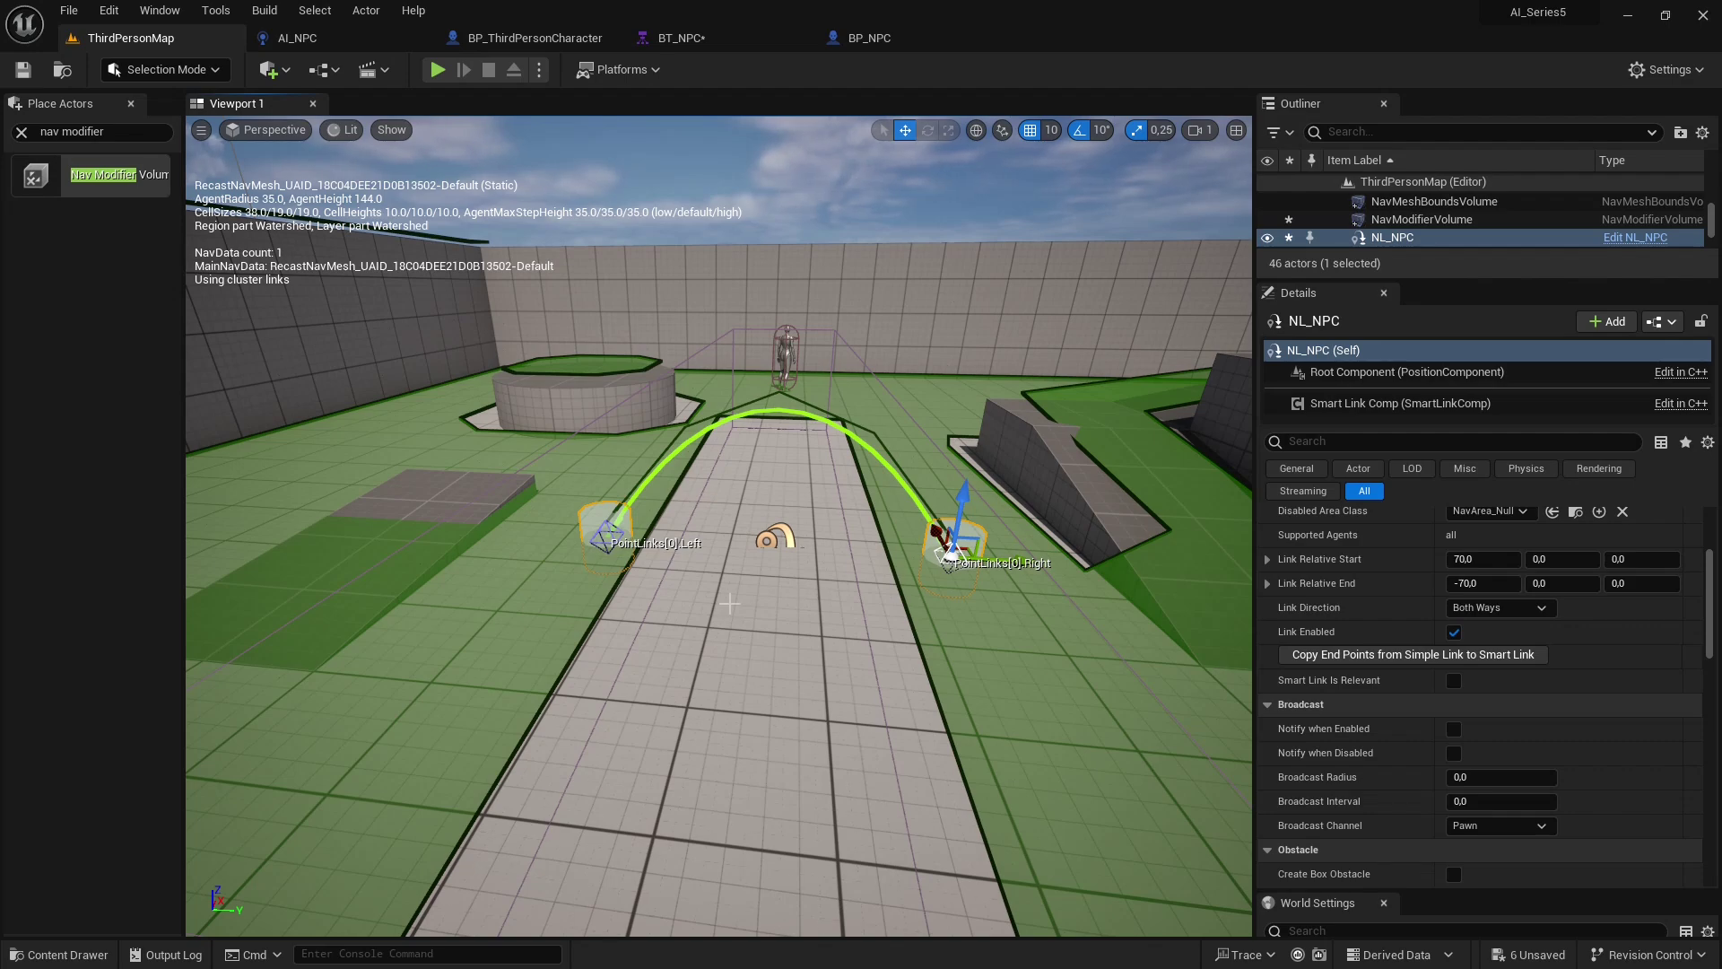
scroll(786, 611, up, 5)
scroll(857, 593, down, 3)
right_drag(857, 594, 810, 594)
scroll(783, 610, up, 5)
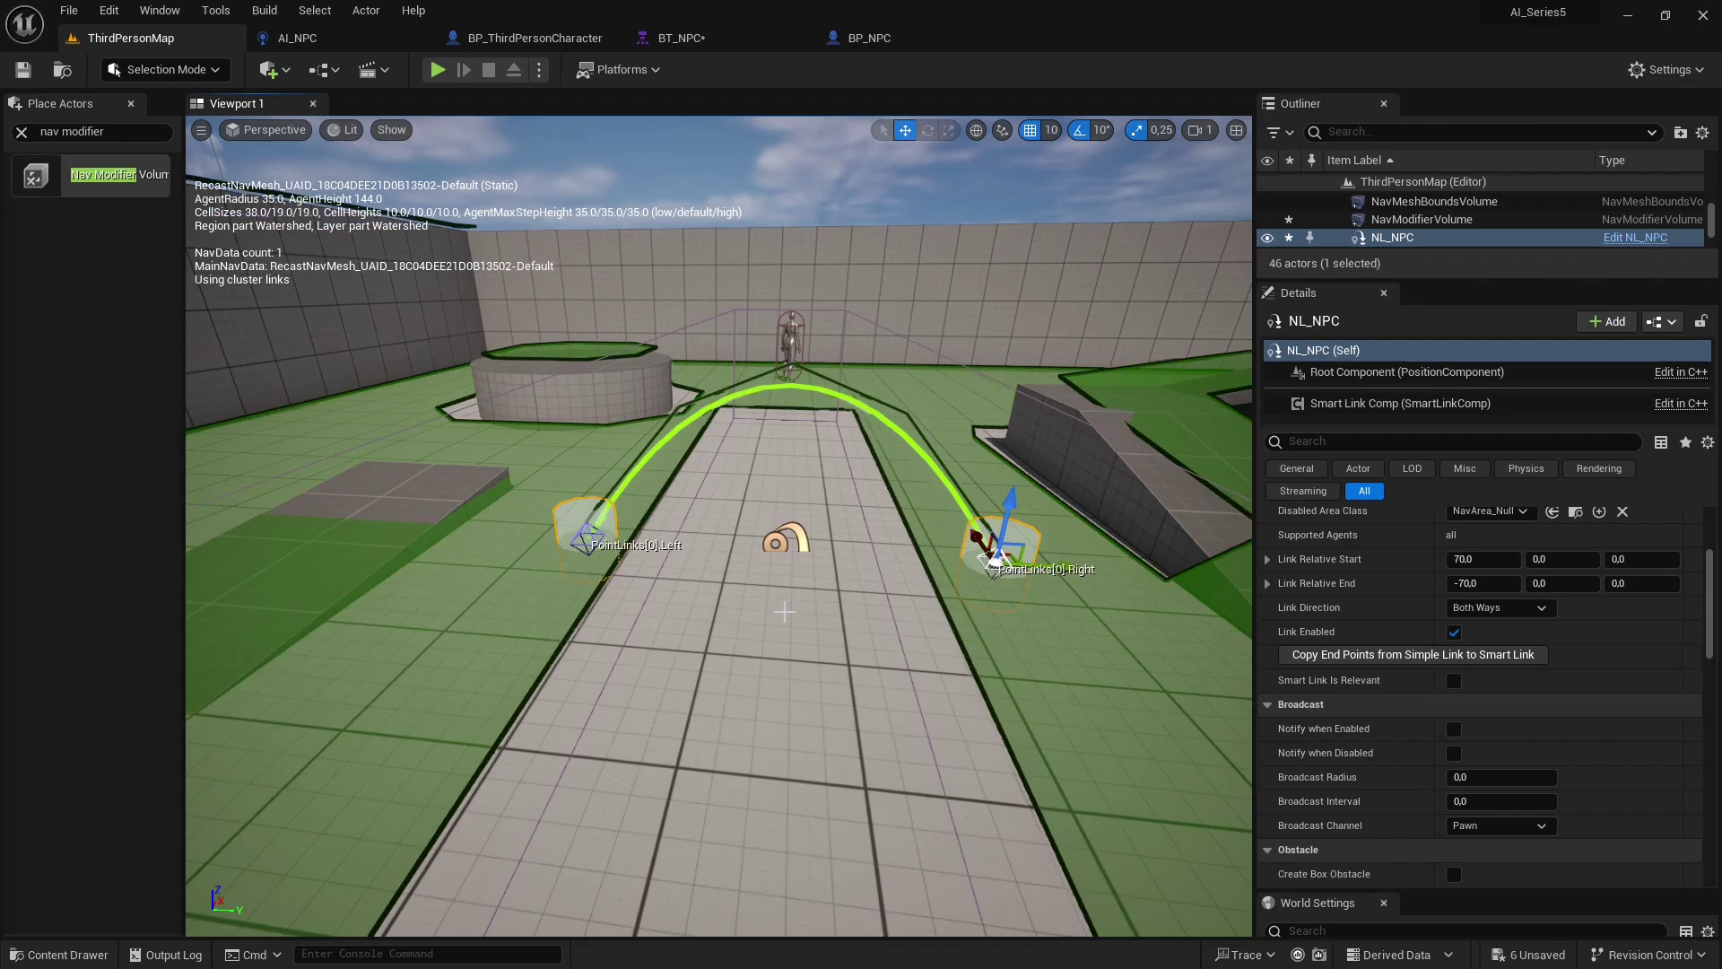
scroll(866, 594, down, 4)
right_drag(867, 592, 865, 597)
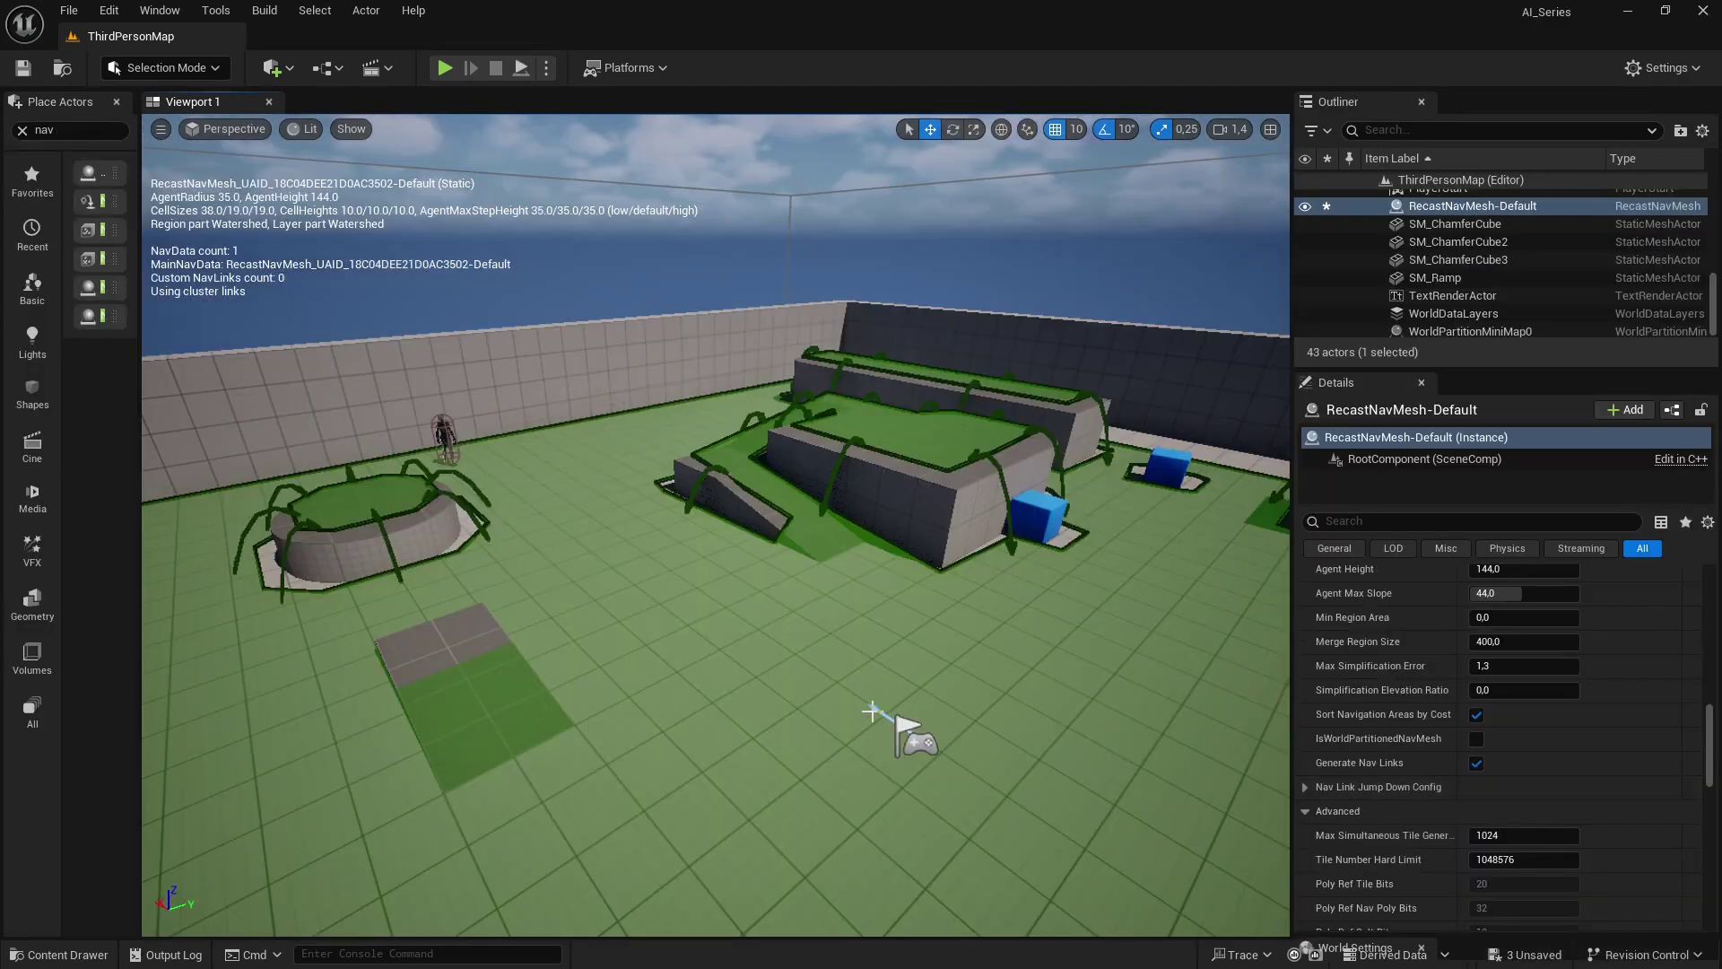
mouse_move(872, 711)
right_down()
mouse_move(897, 731)
mouse_move(871, 722)
mouse_move(874, 740)
right_up()
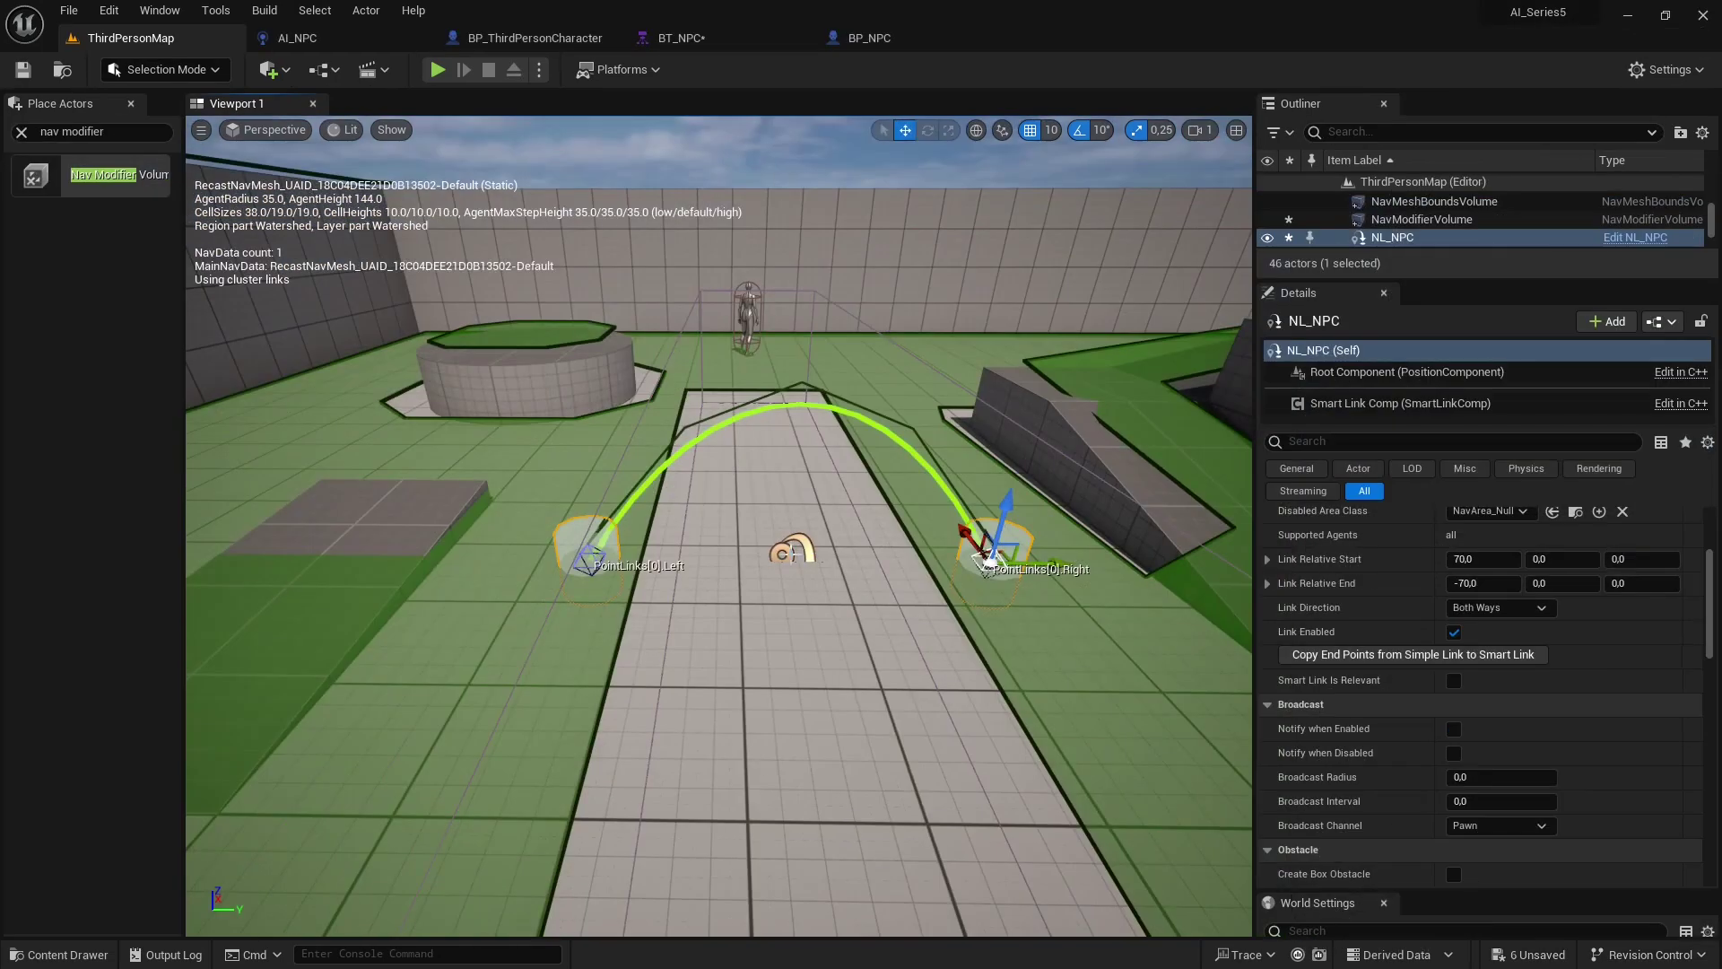
alt+drag(766, 562, 773, 695)
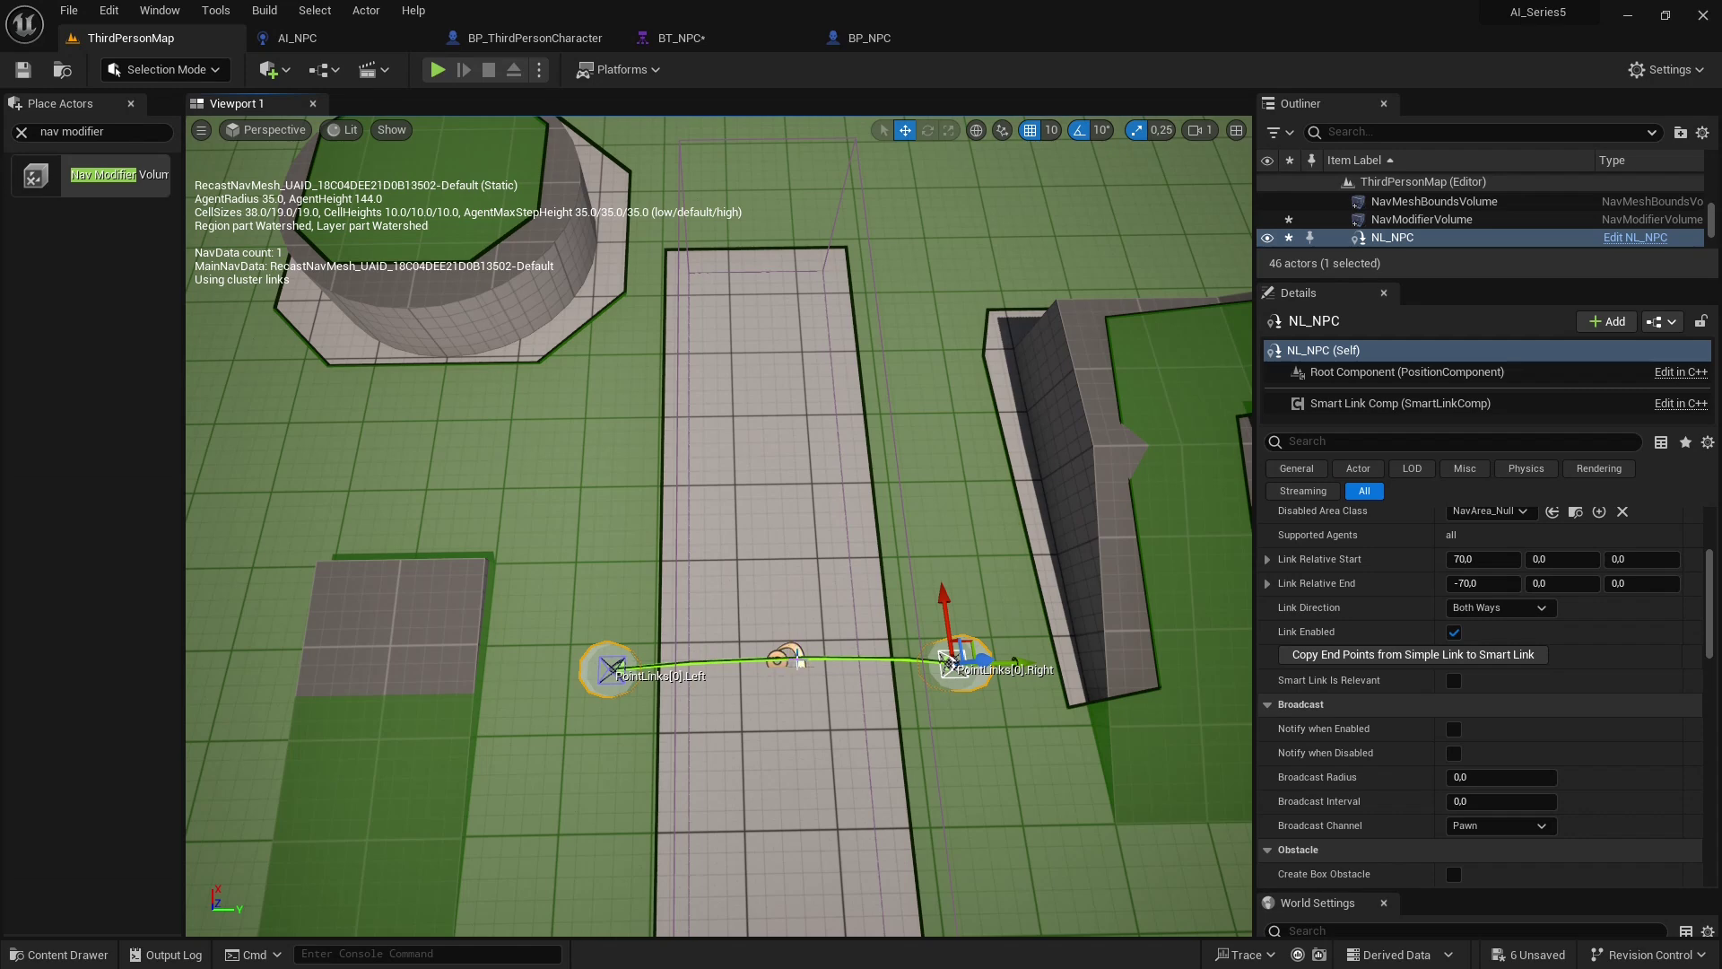
scroll(838, 657, down, 5)
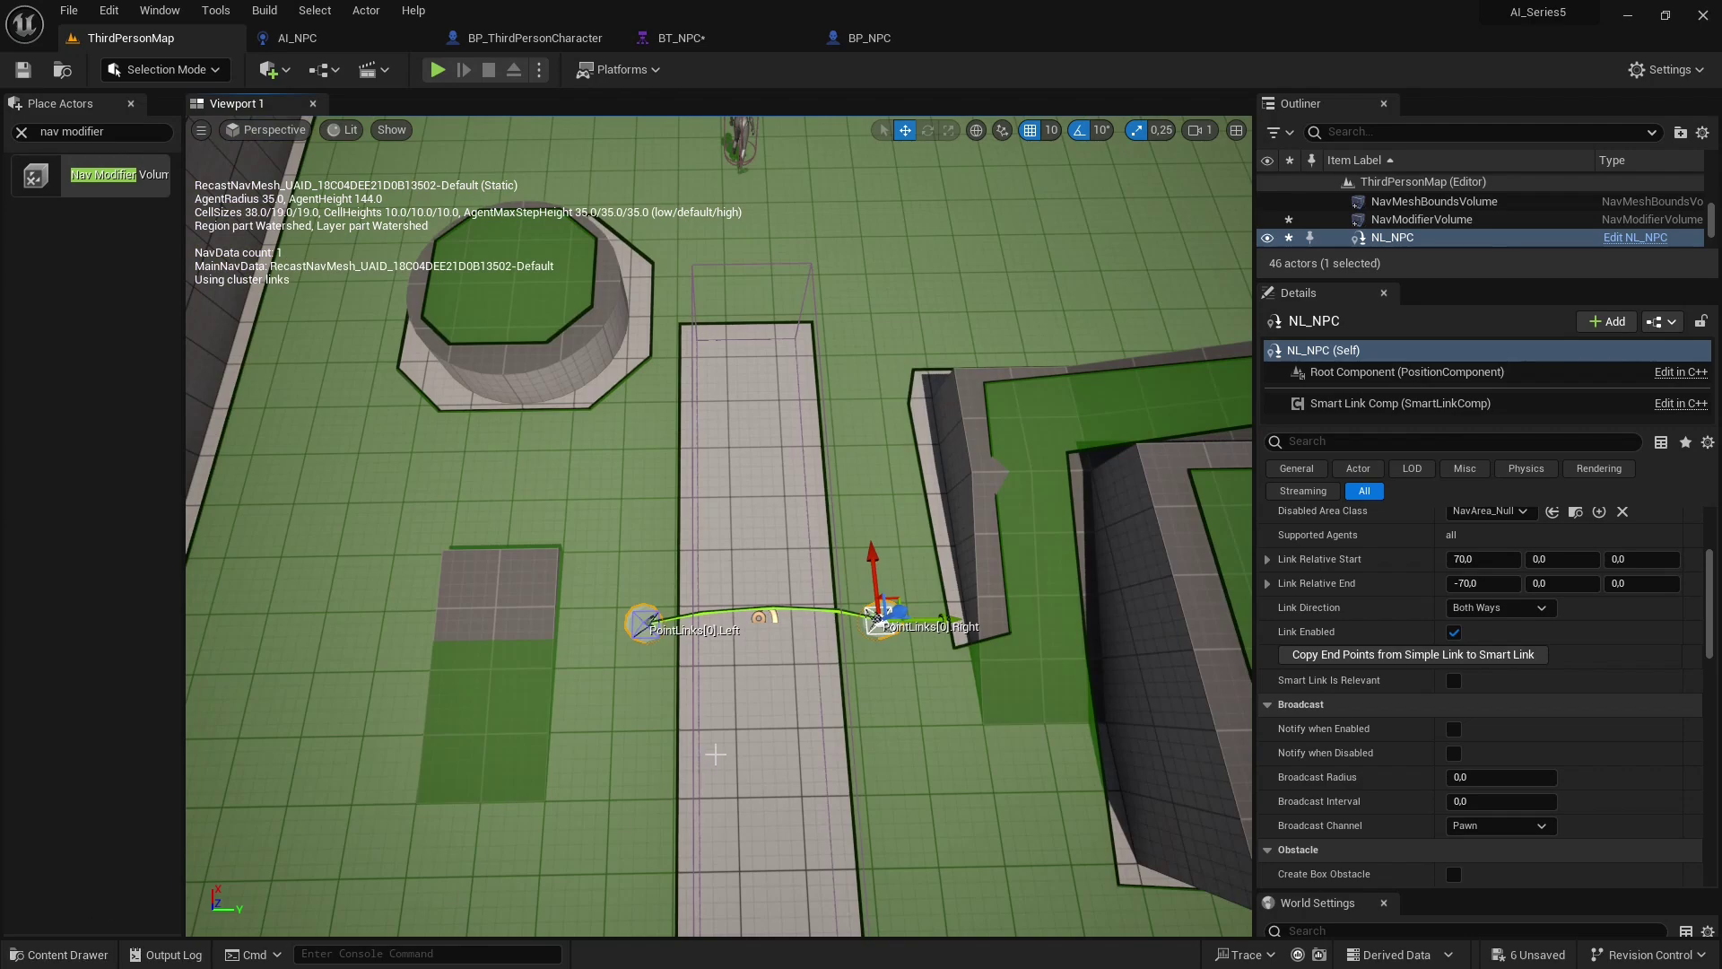
scroll(770, 725, down, 1)
right_drag(769, 725, 924, 565)
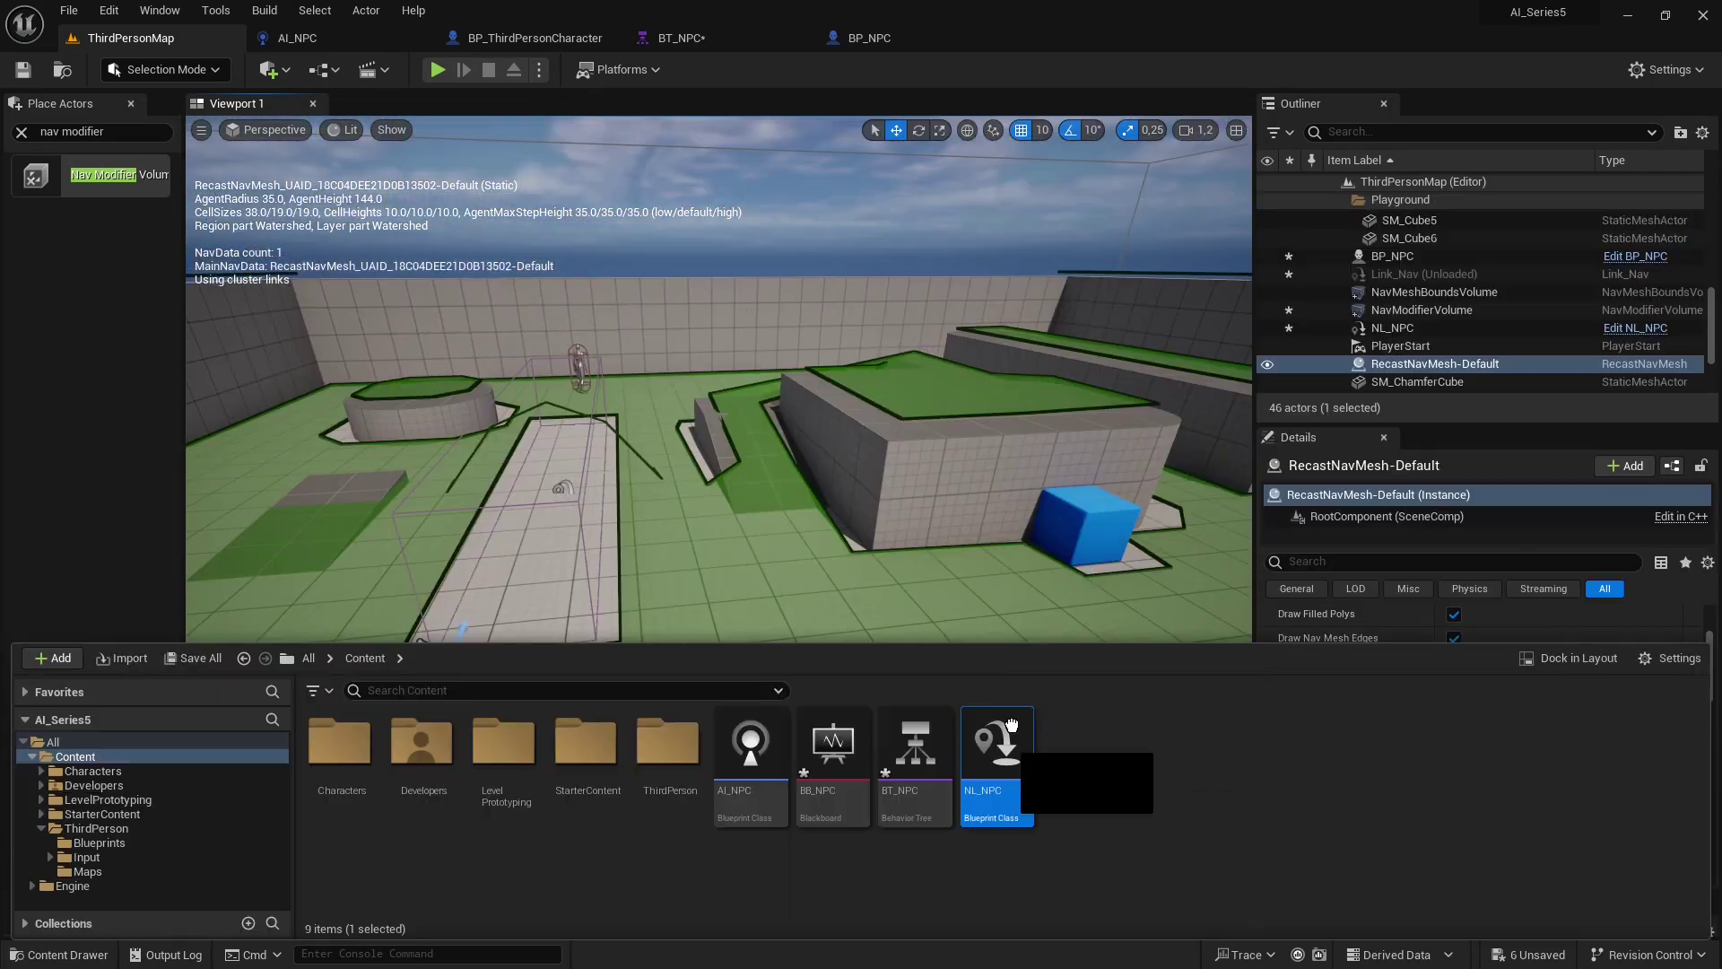
Place a second NL_NPC beside the raised platform near the blue cube and move its left link end onto the platform top
drag(1007, 789, 1157, 529)
key(f)
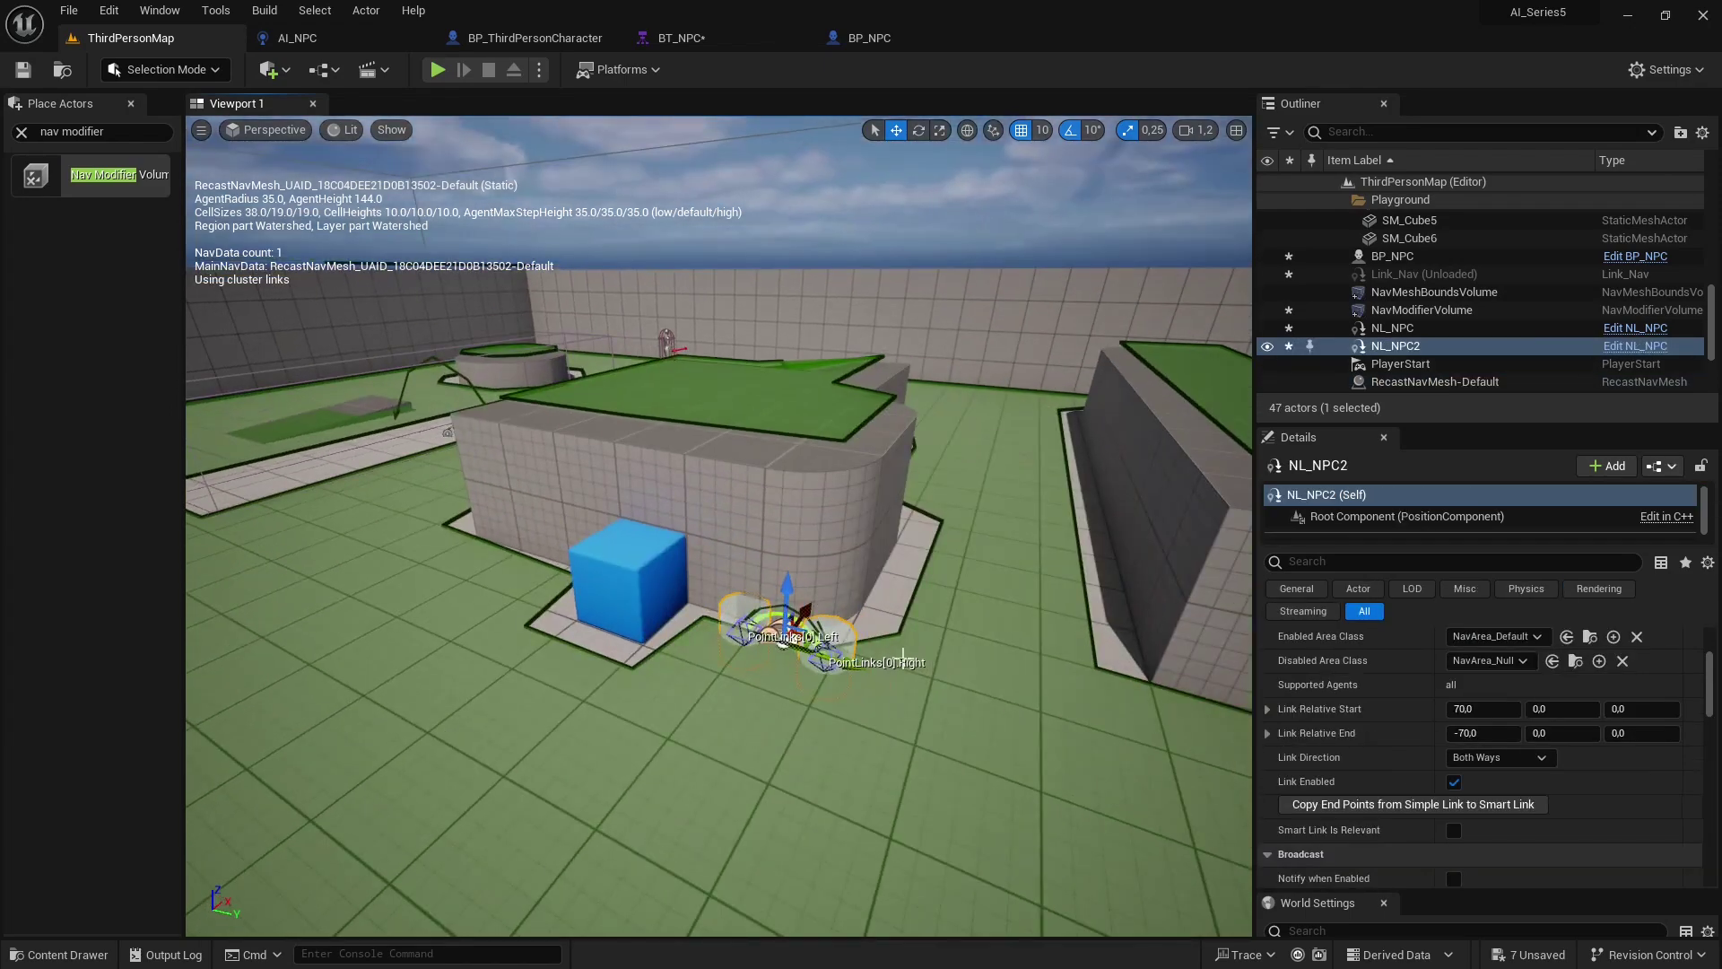
drag(743, 634, 716, 467)
right_drag(683, 518, 683, 628)
drag(649, 819, 735, 744)
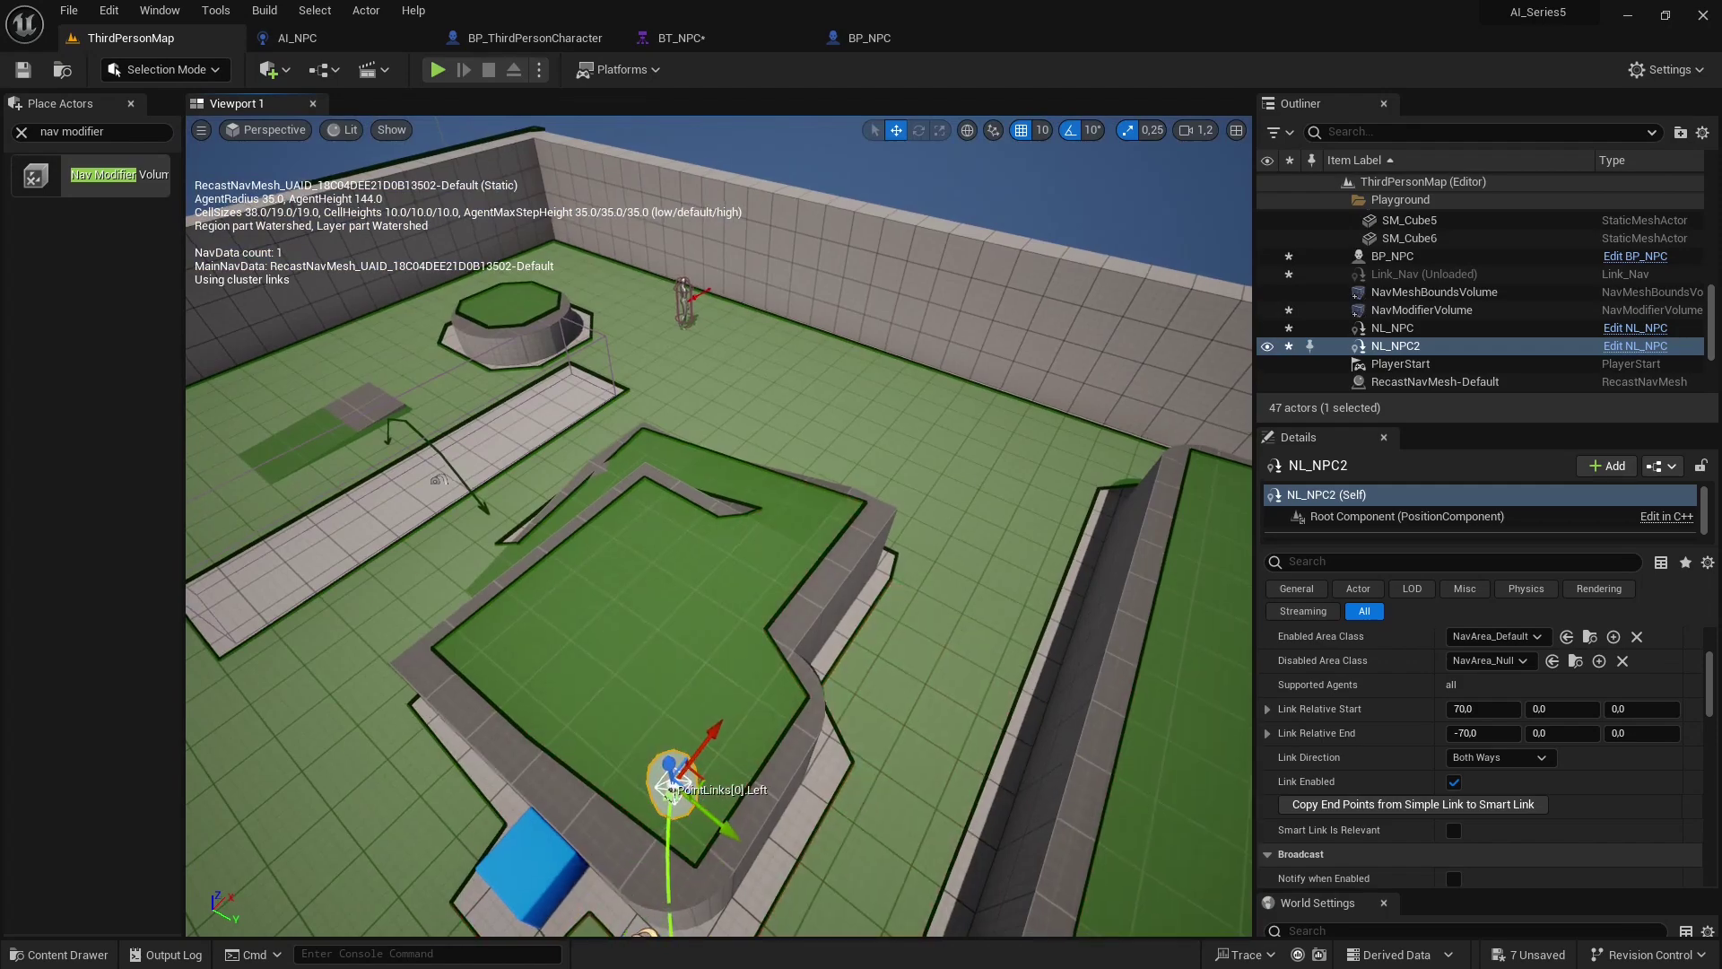
right_drag(882, 617, 882, 502)
drag(934, 296, 934, 313)
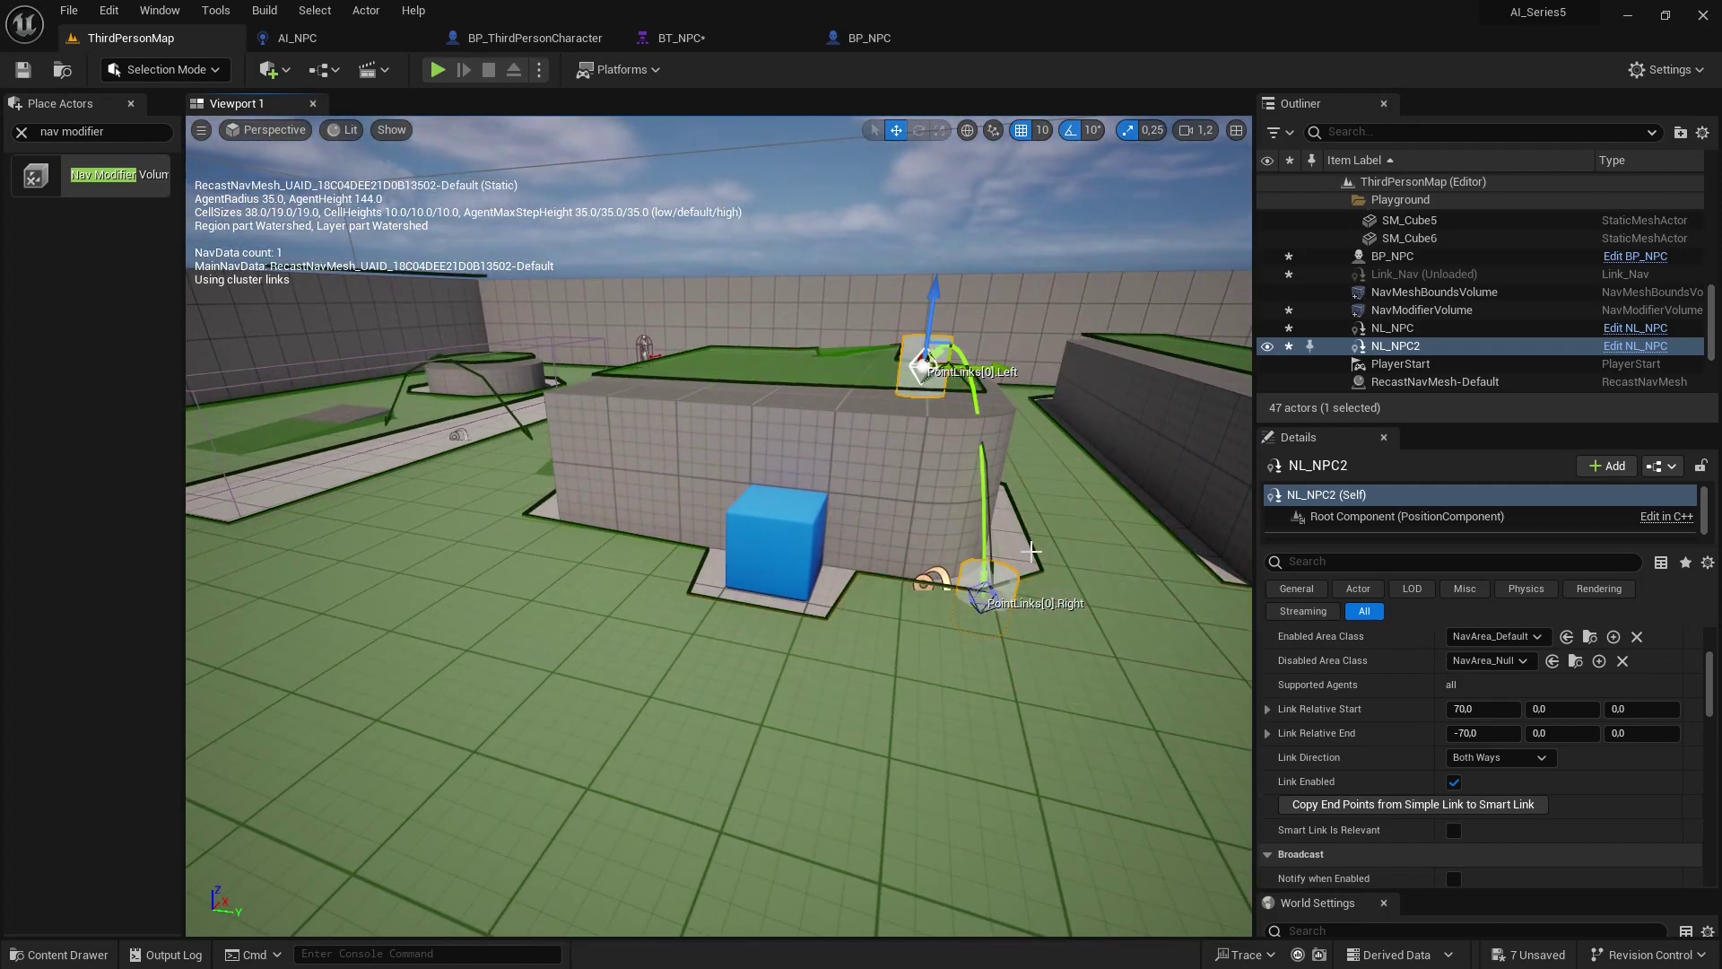
Position the link's right end on the floor beside the raised platform and open its Link Direction options
click(987, 598)
right_drag(727, 753, 681, 825)
drag(647, 715, 588, 767)
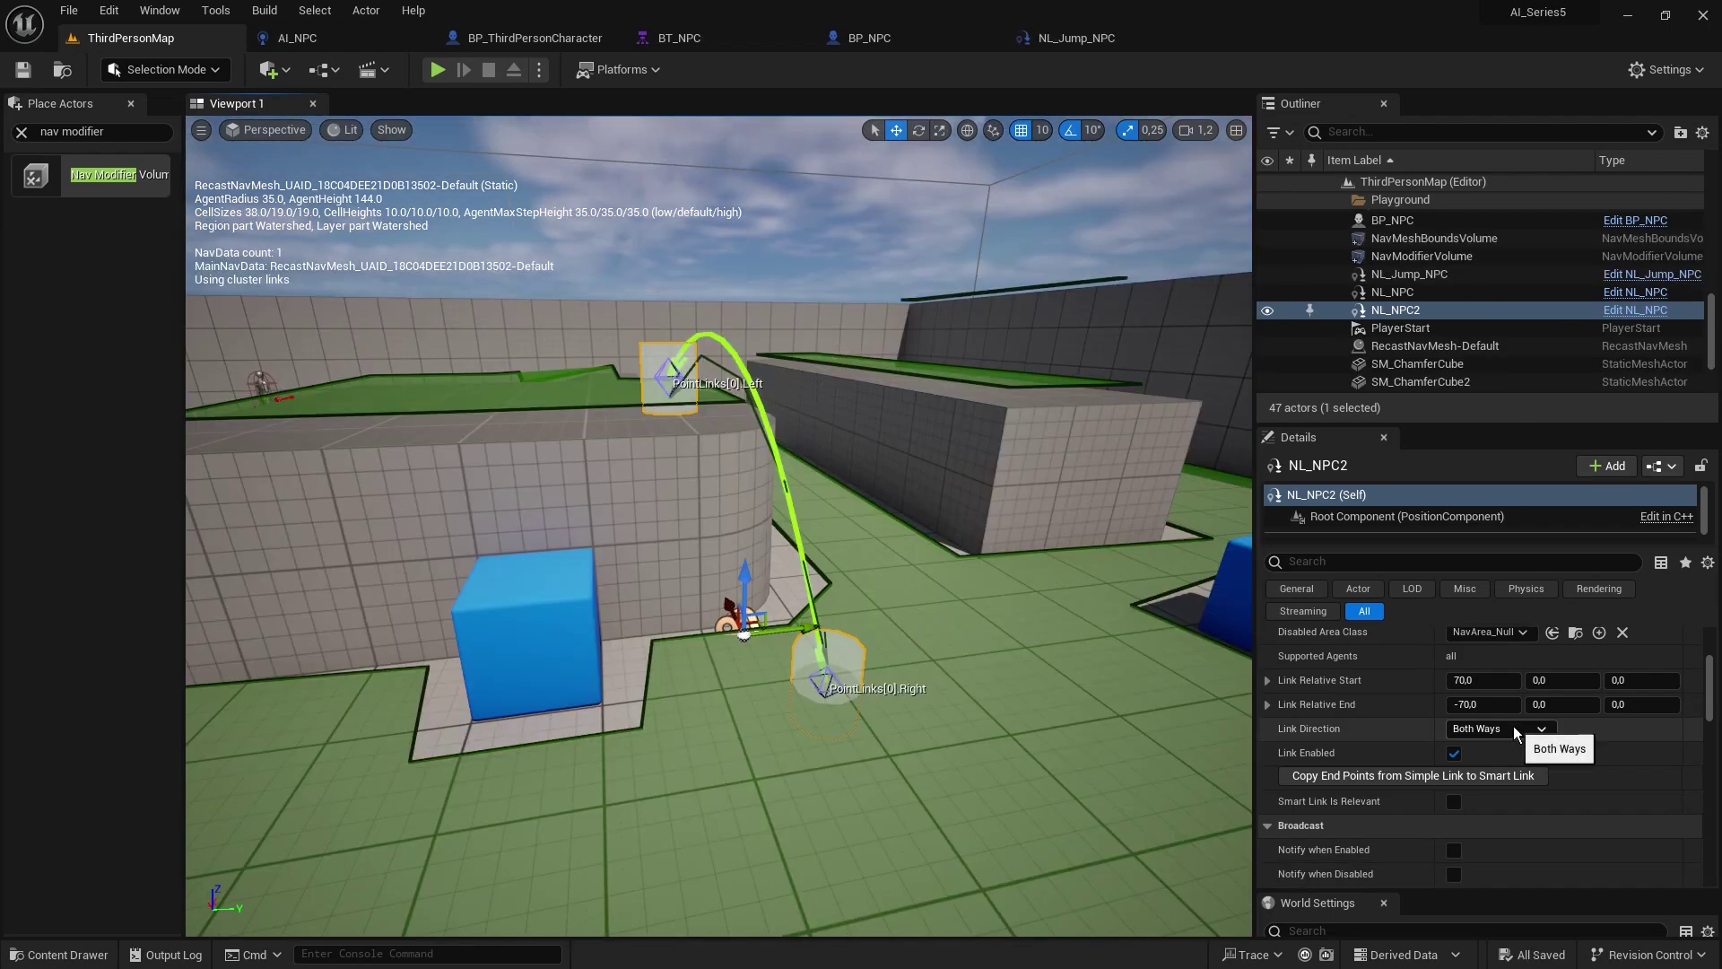
click(1513, 728)
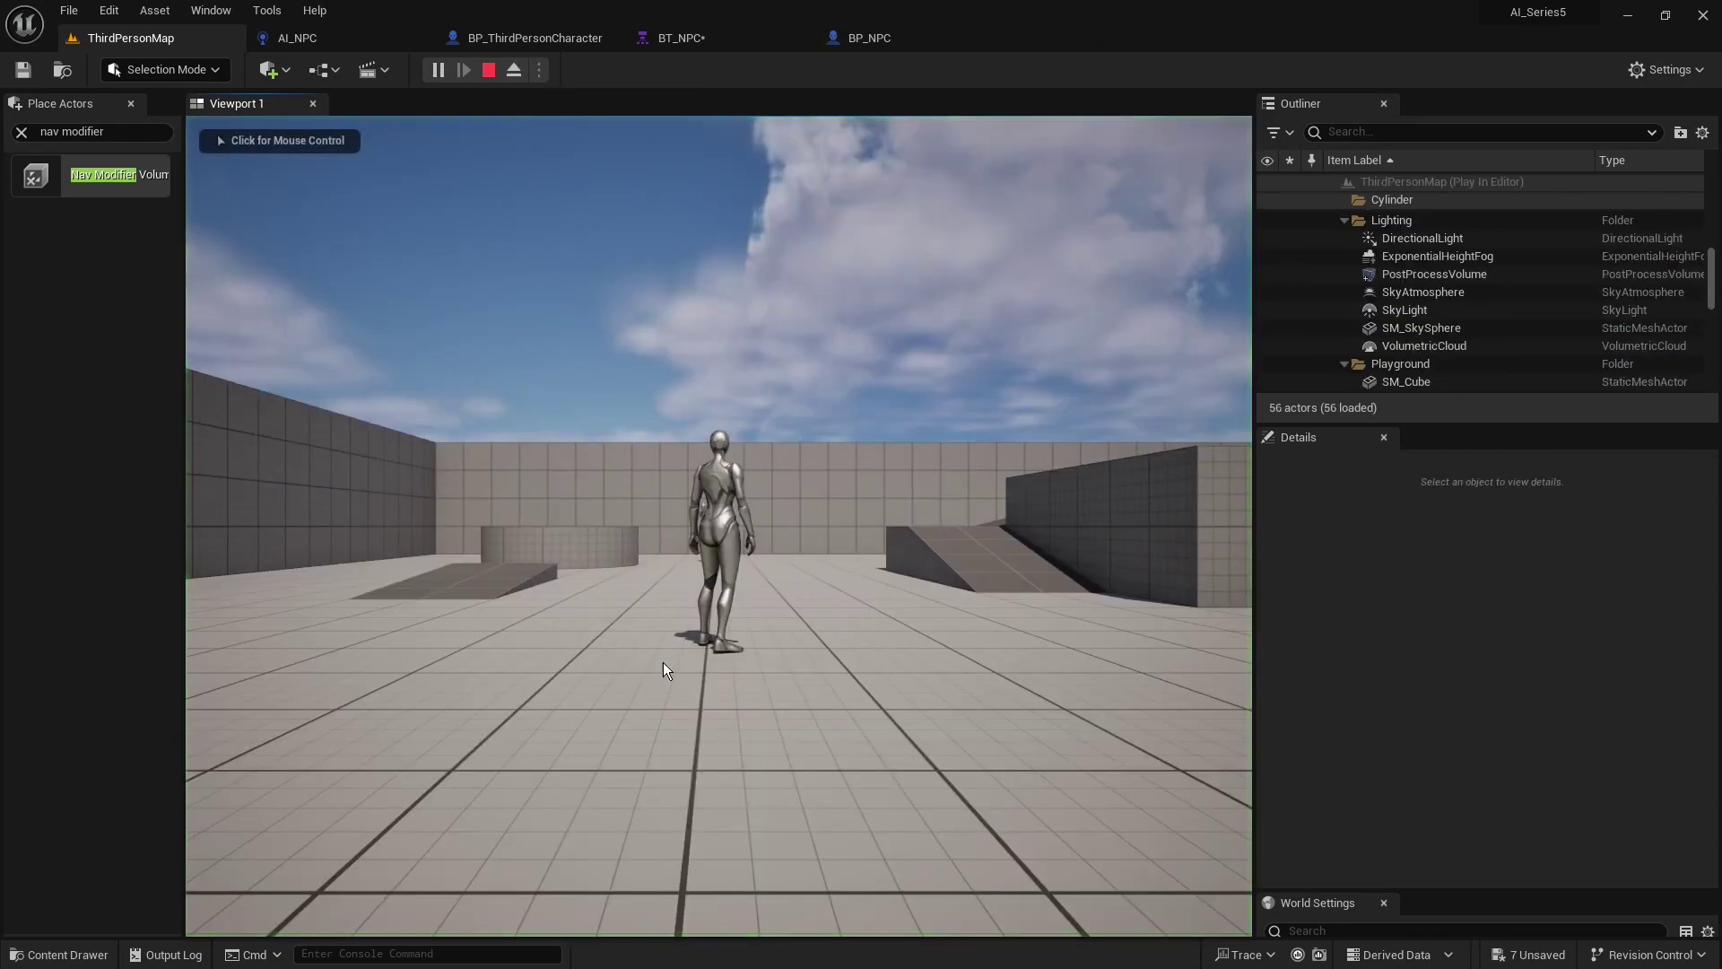
Play-test the level by running up the ramp, across the raised platform and back to the floor to check how the NPC follows
click(666, 673)
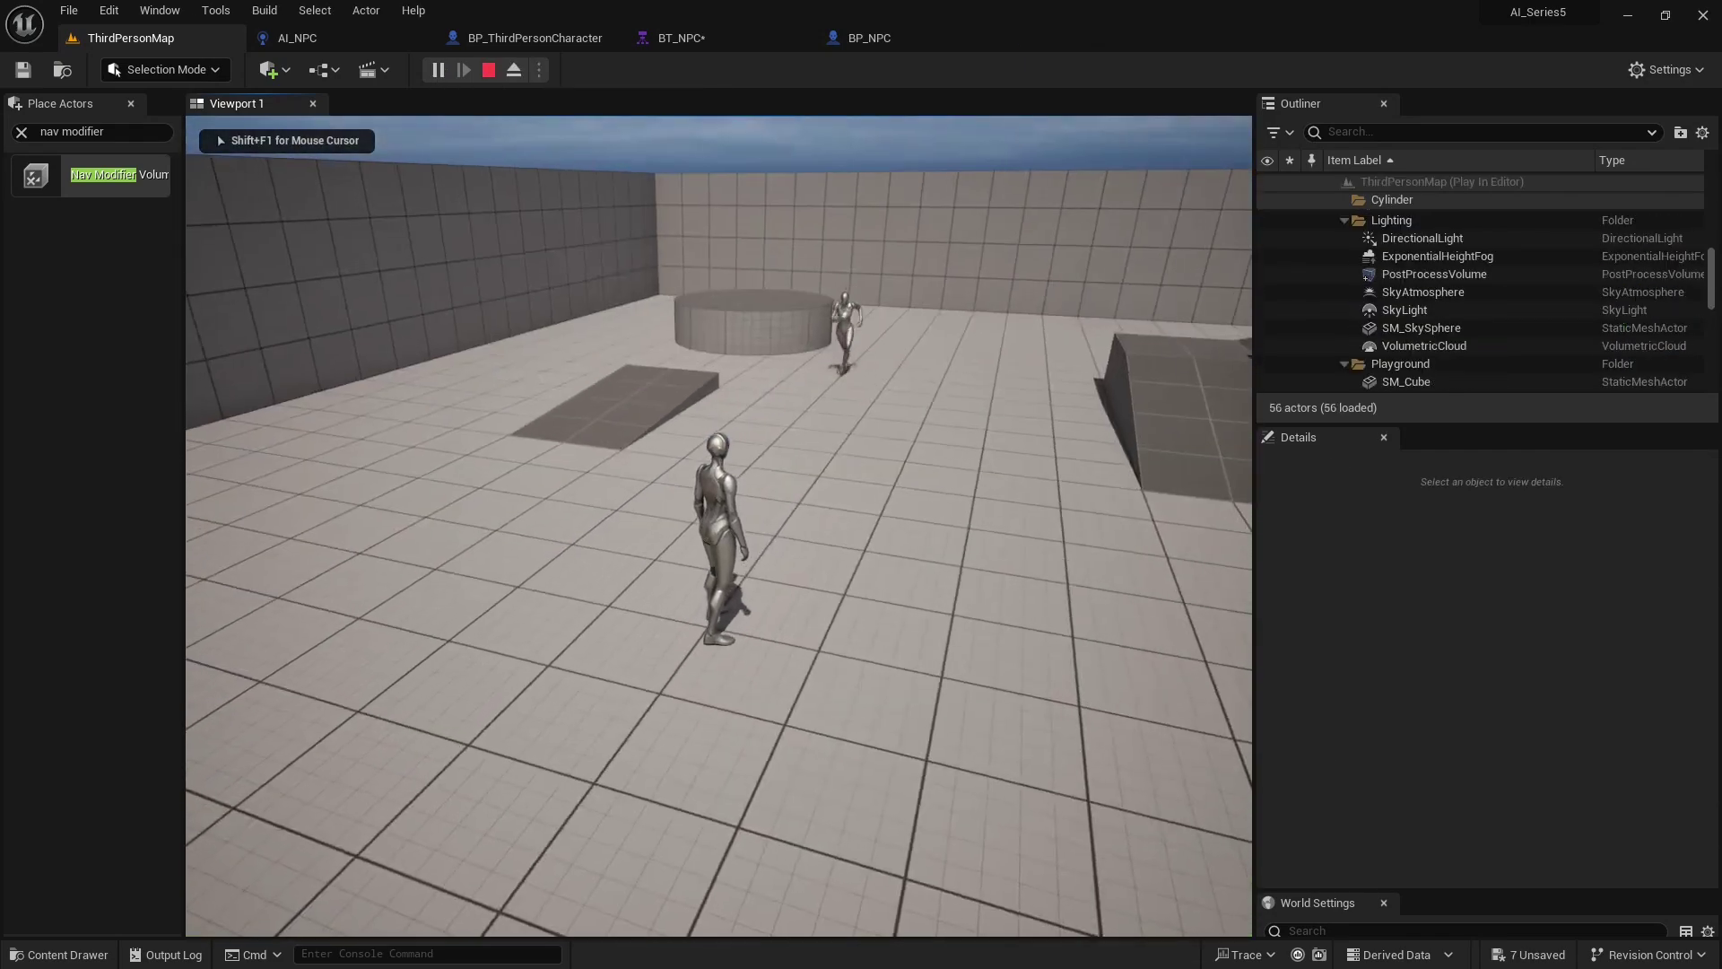
key(w)
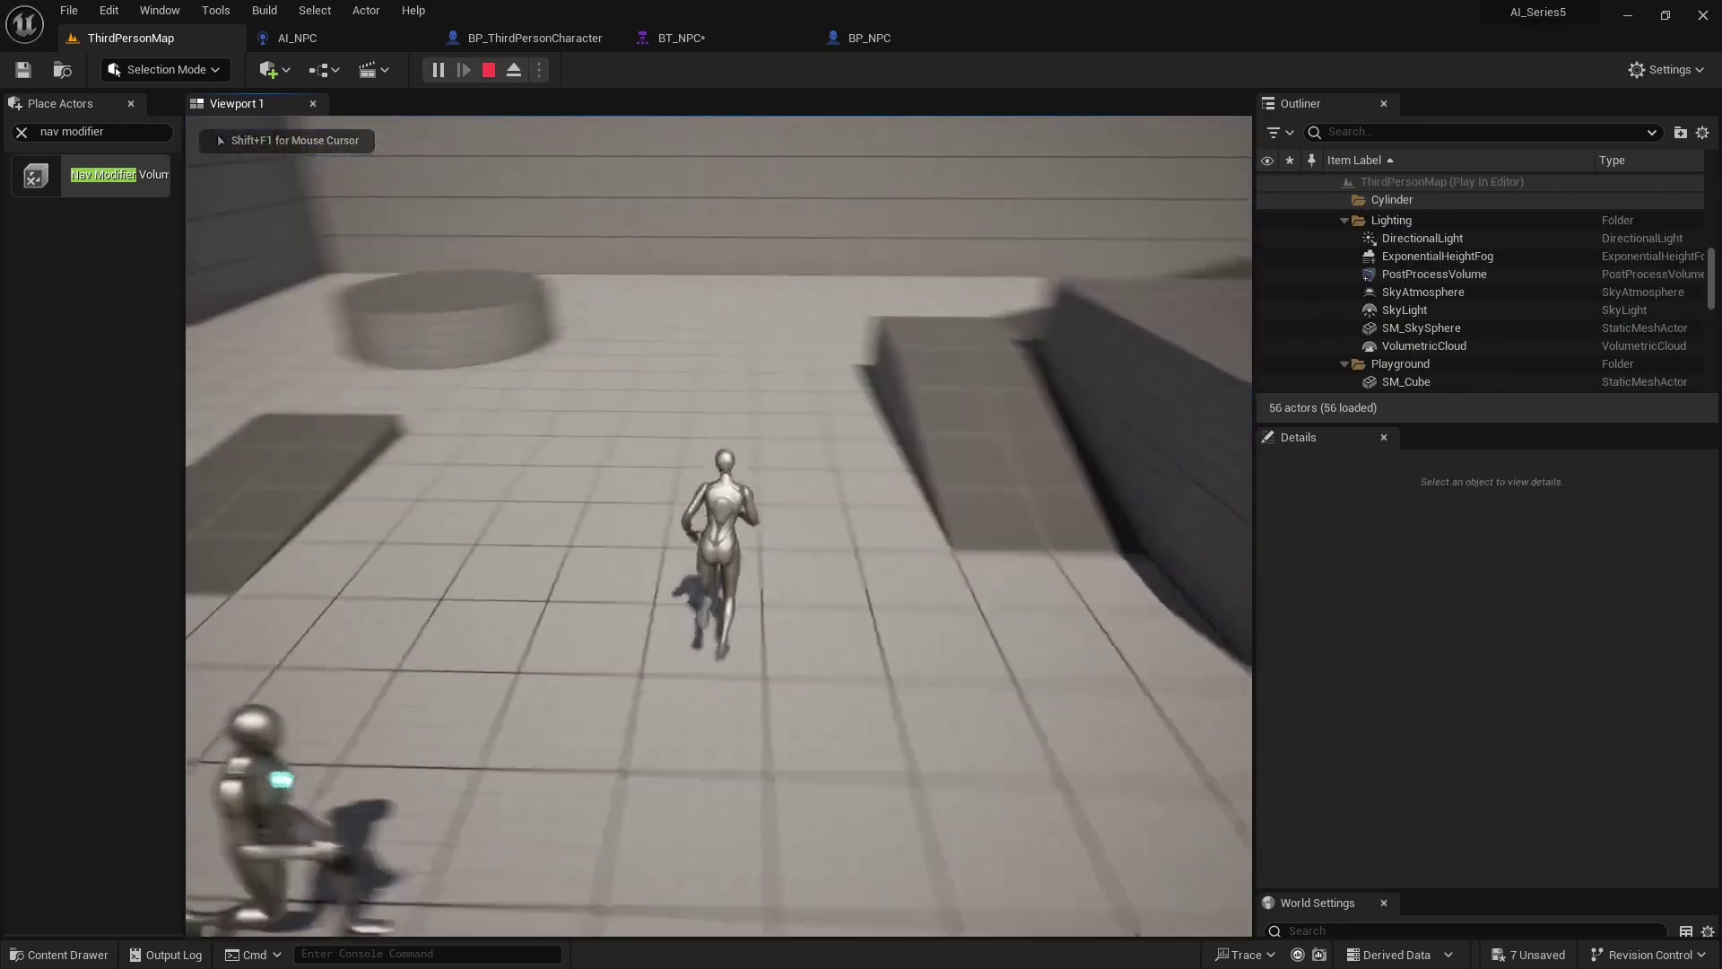
key(w)
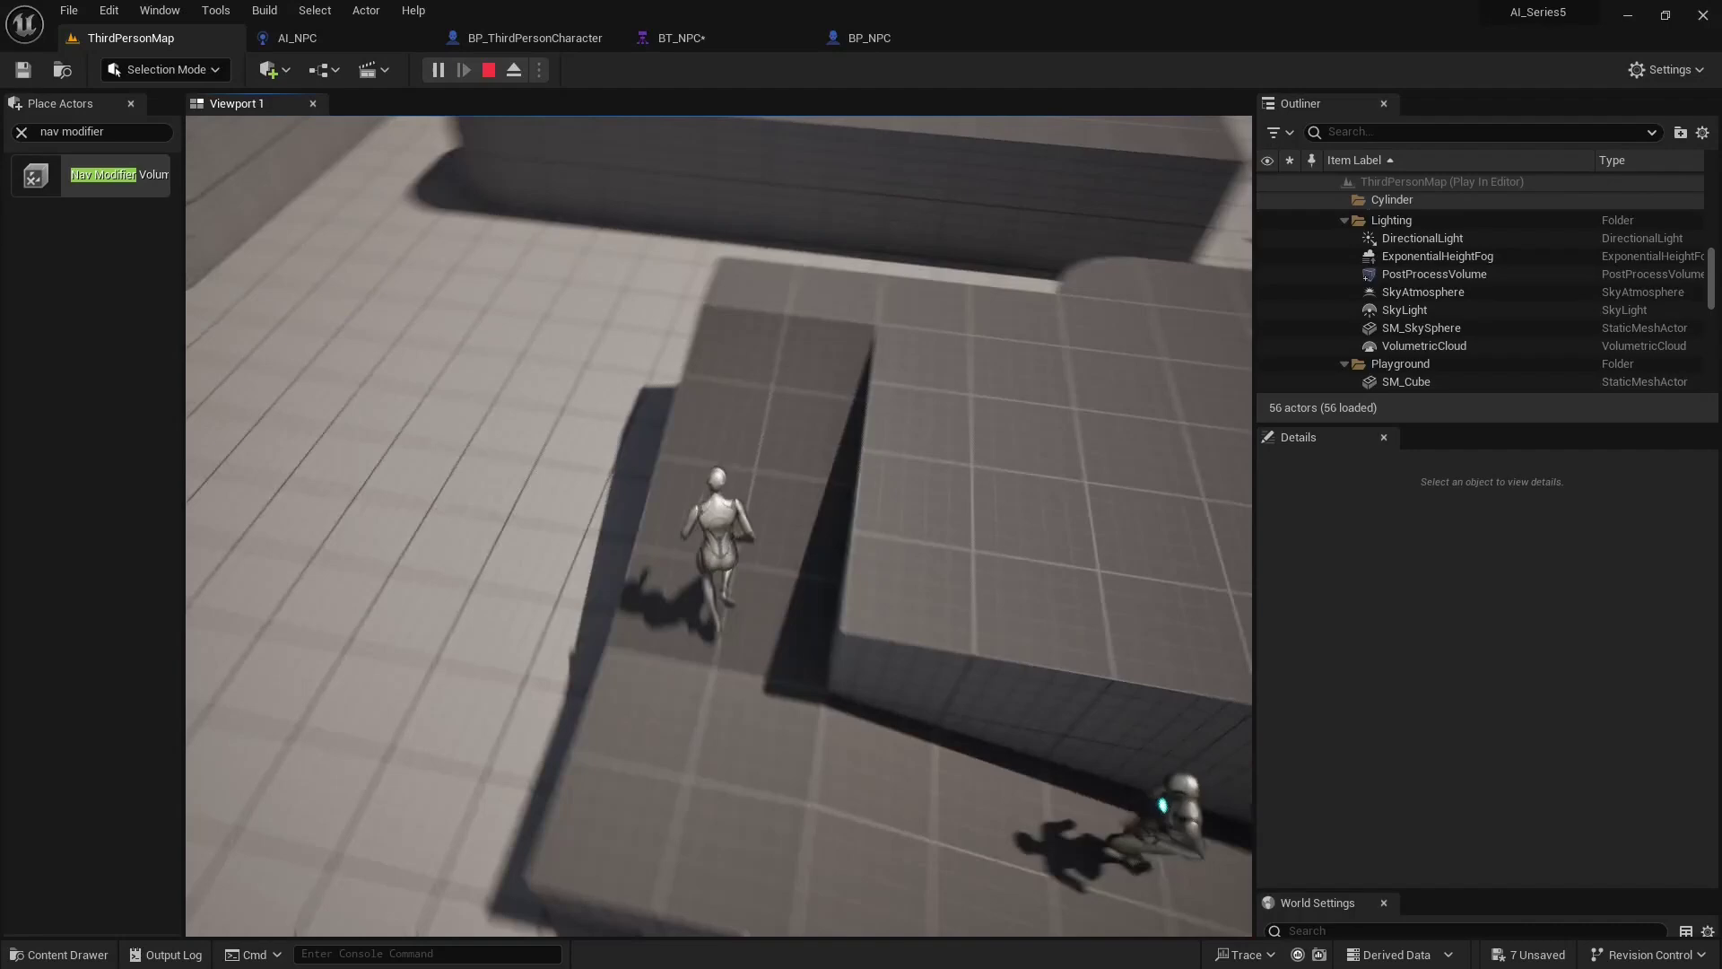
key(w)
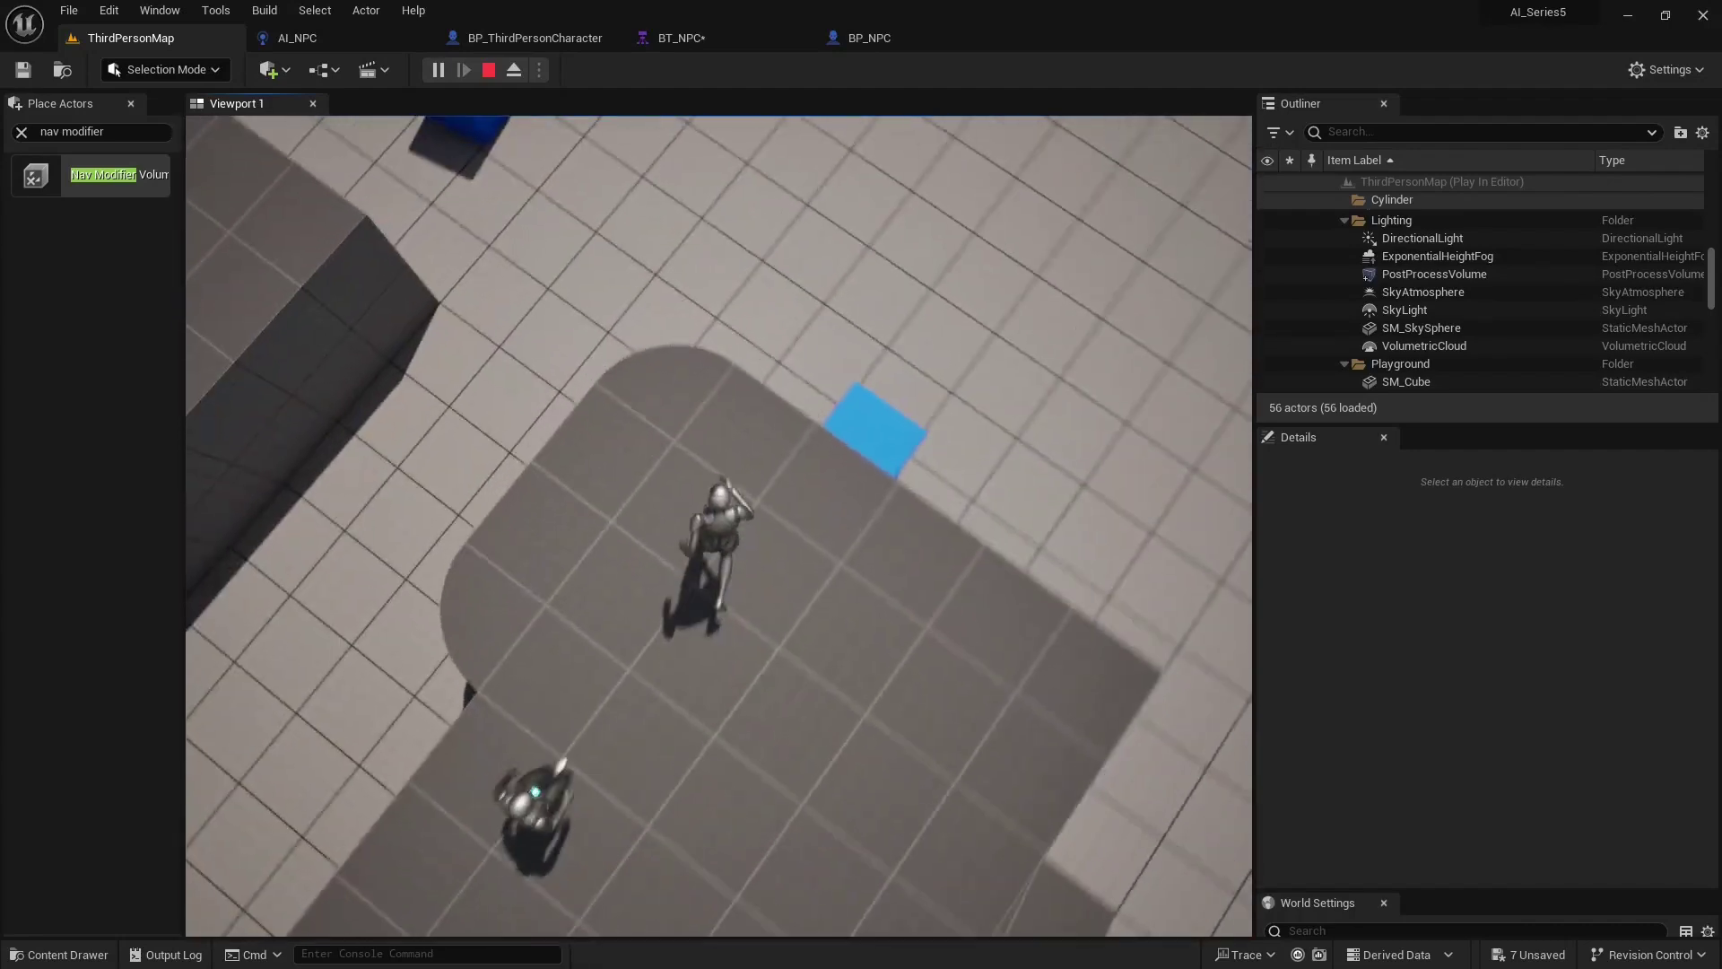
key(w)
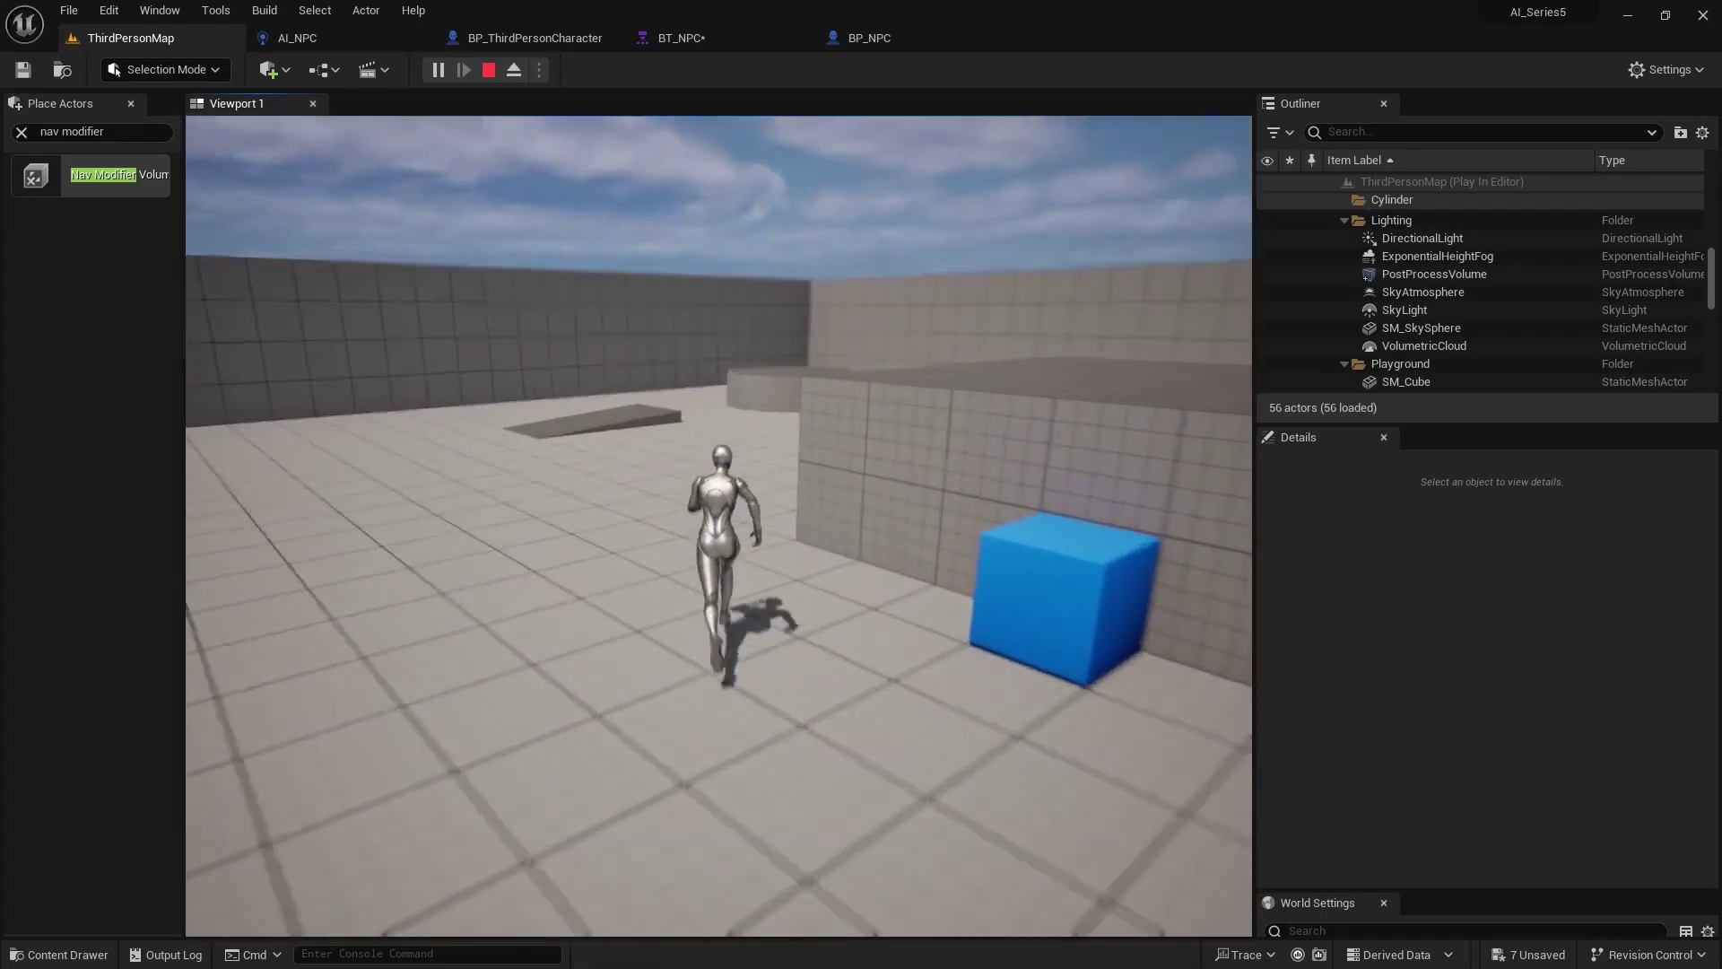
key(Escape)
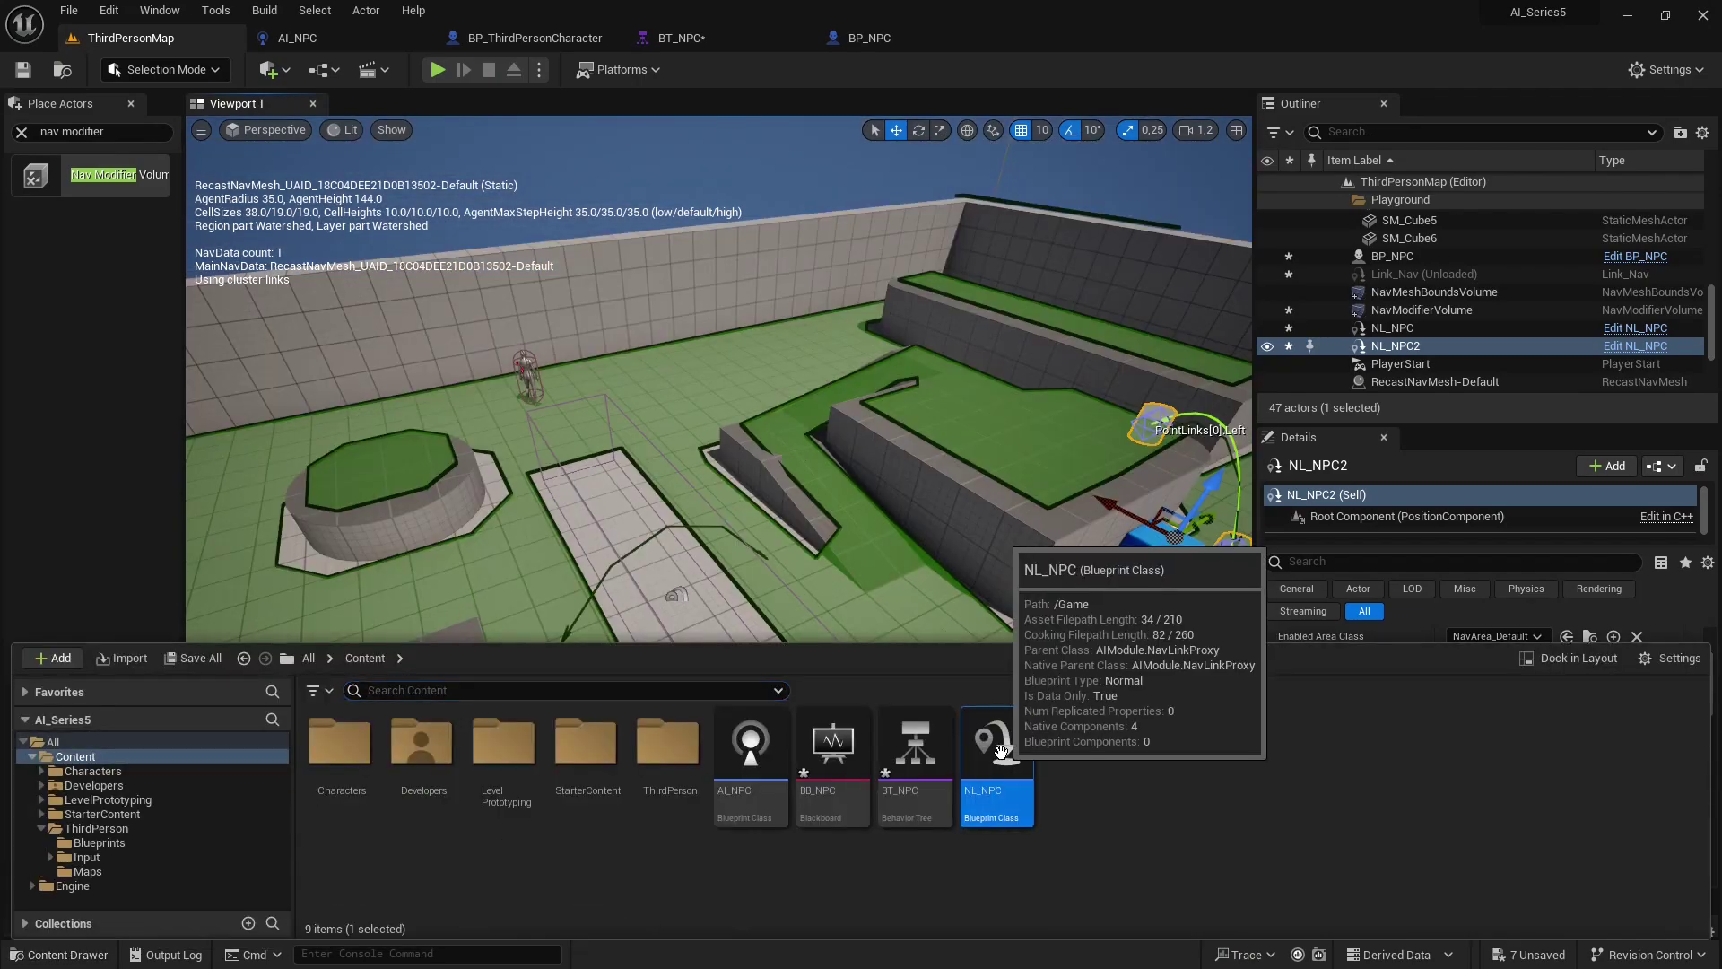
Try linking the floor to the top of the round platform with a third NL_NPC, placing its ends on each level
drag(981, 789, 1153, 550)
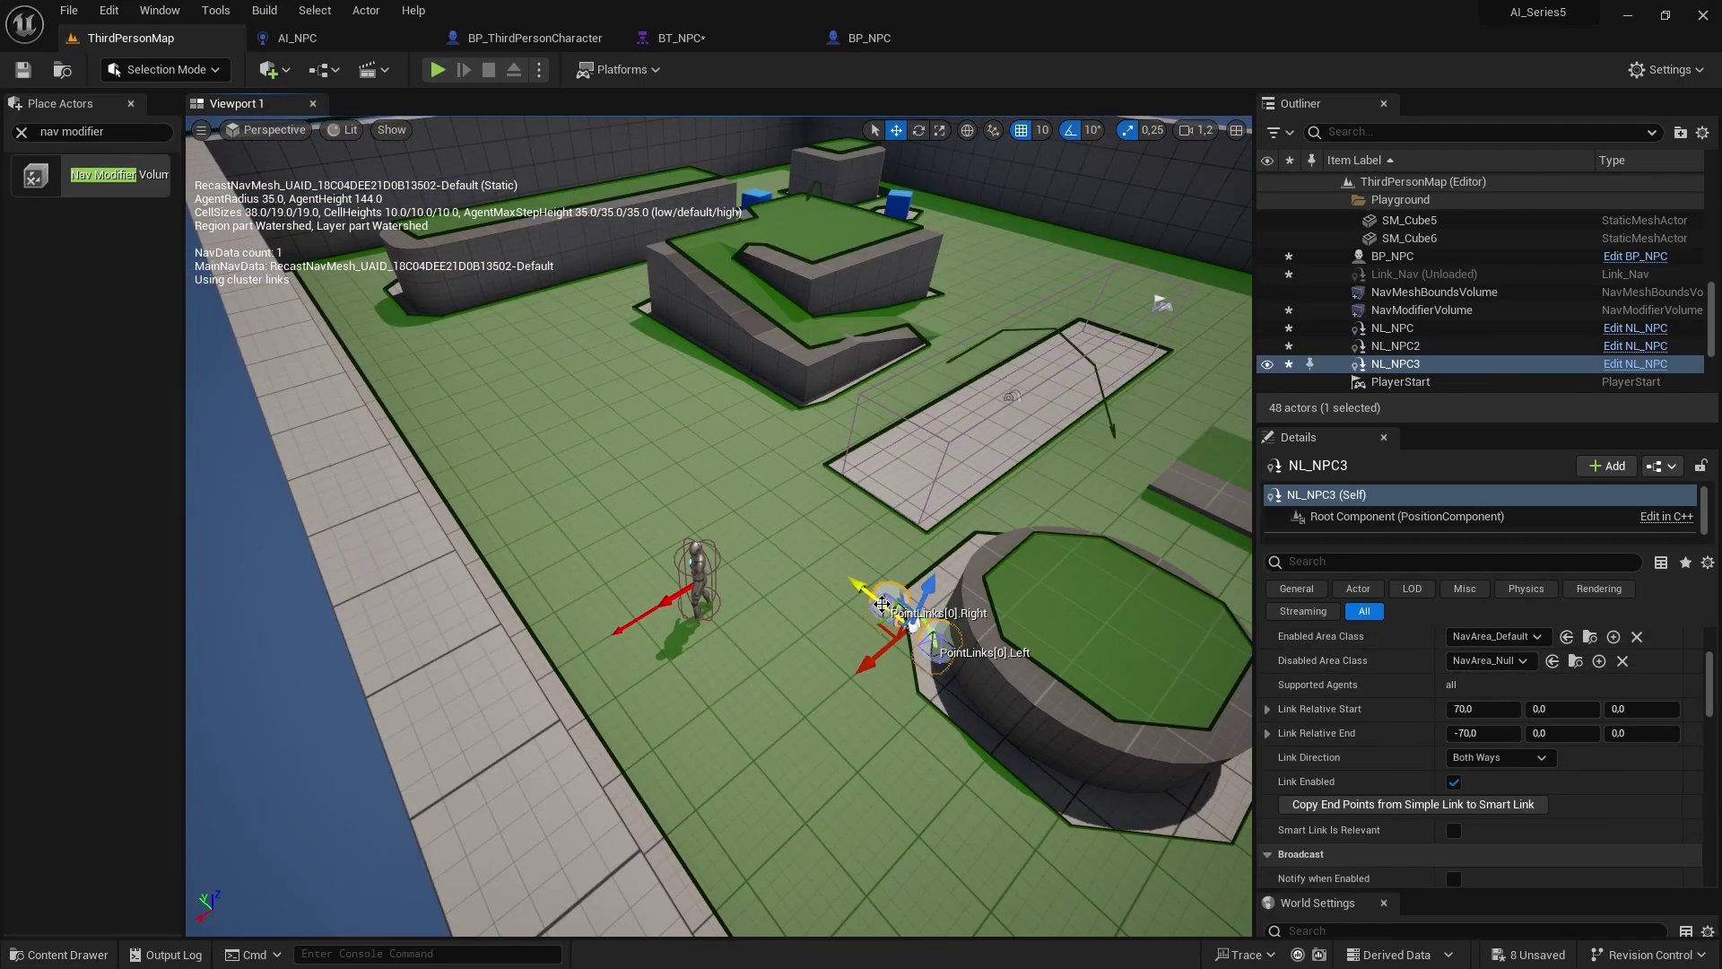
click(934, 642)
right_drag(935, 642, 673, 412)
click(468, 417)
drag(592, 677, 568, 691)
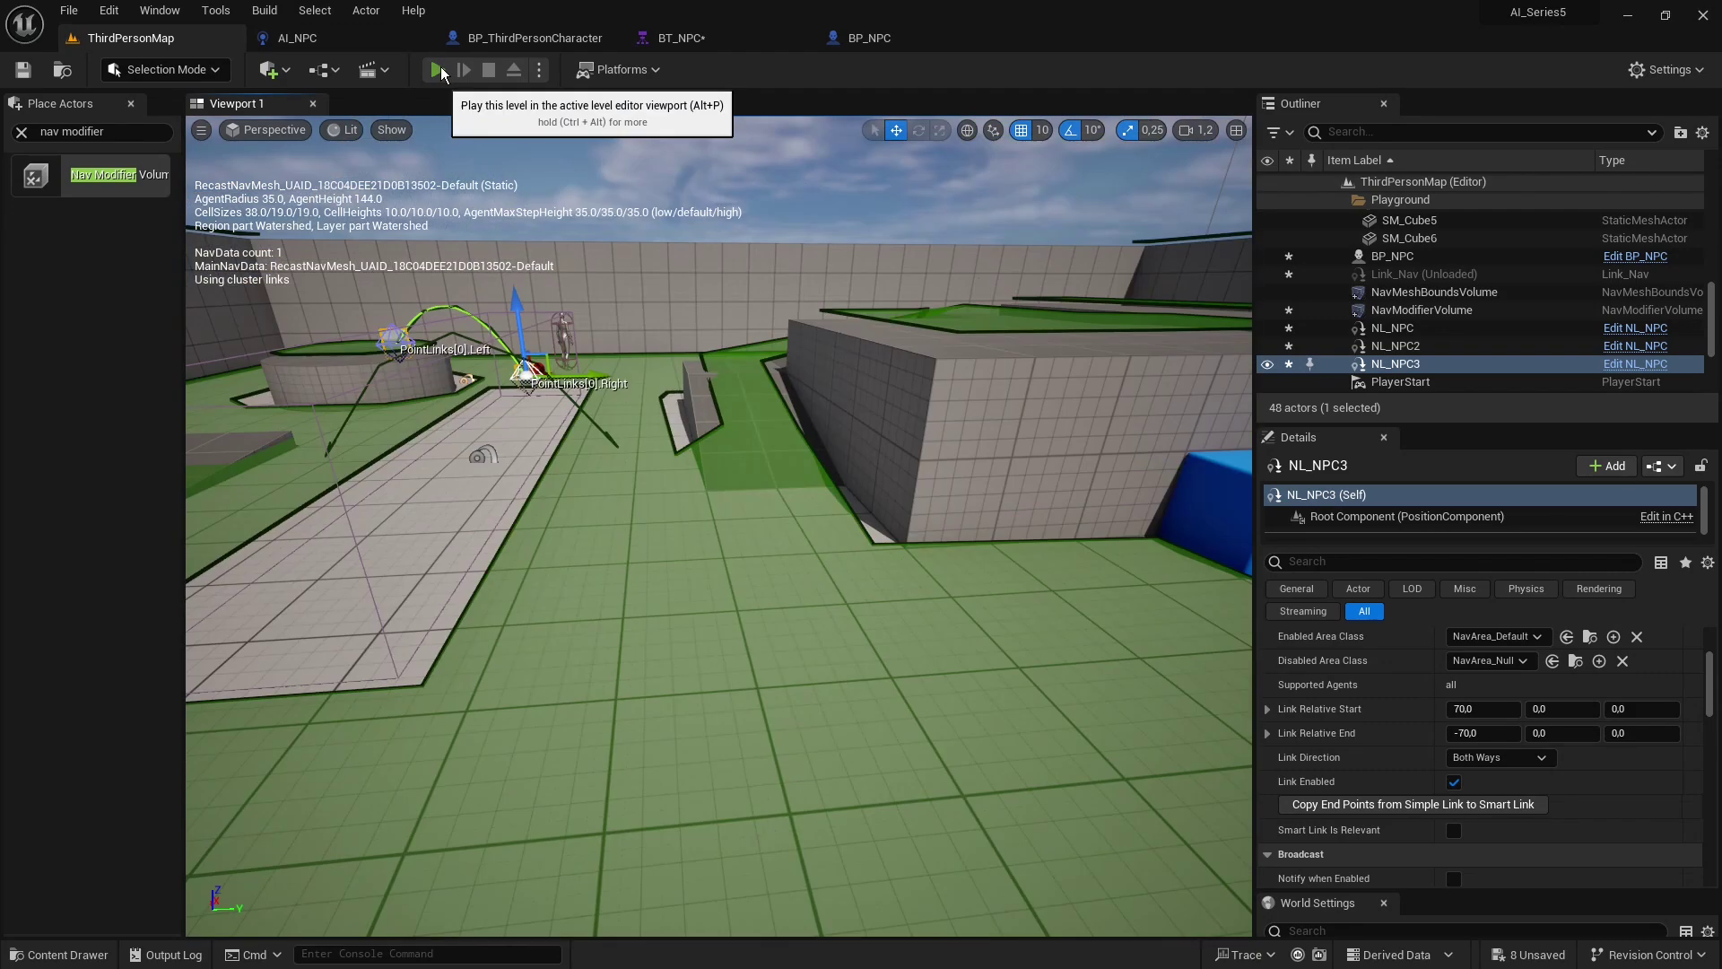
Play-test whether the NPC can reach the player on the round platform, and delete the NL_NPC3 link
click(437, 69)
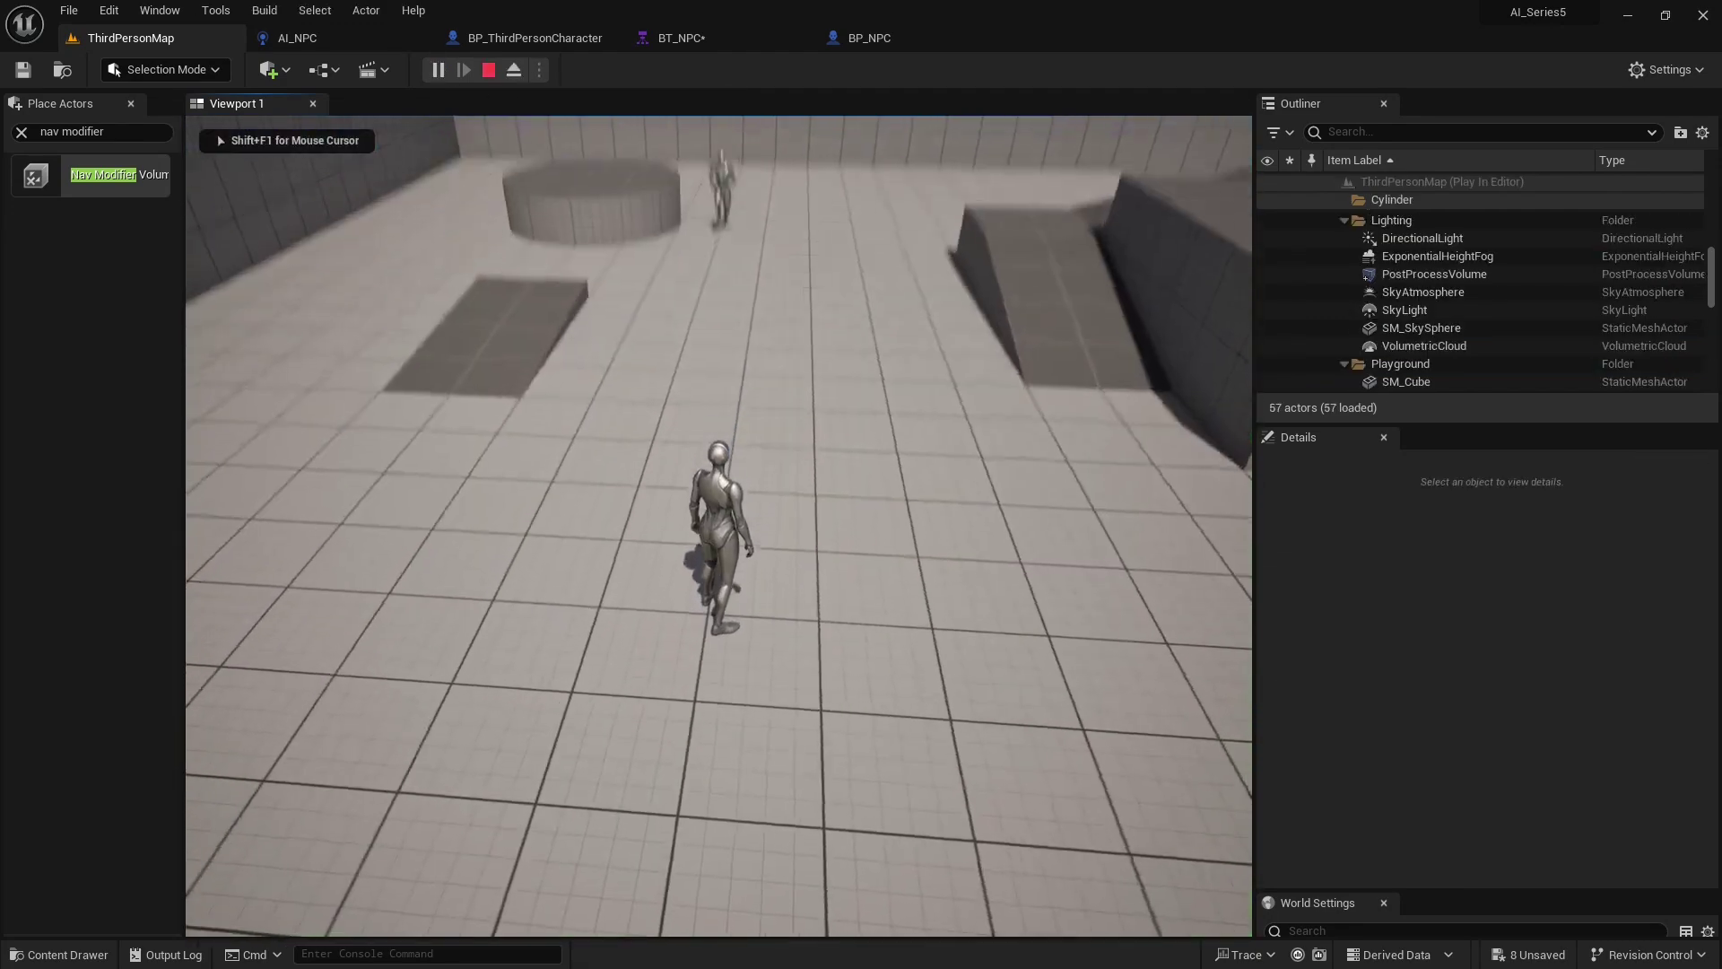
key(w)
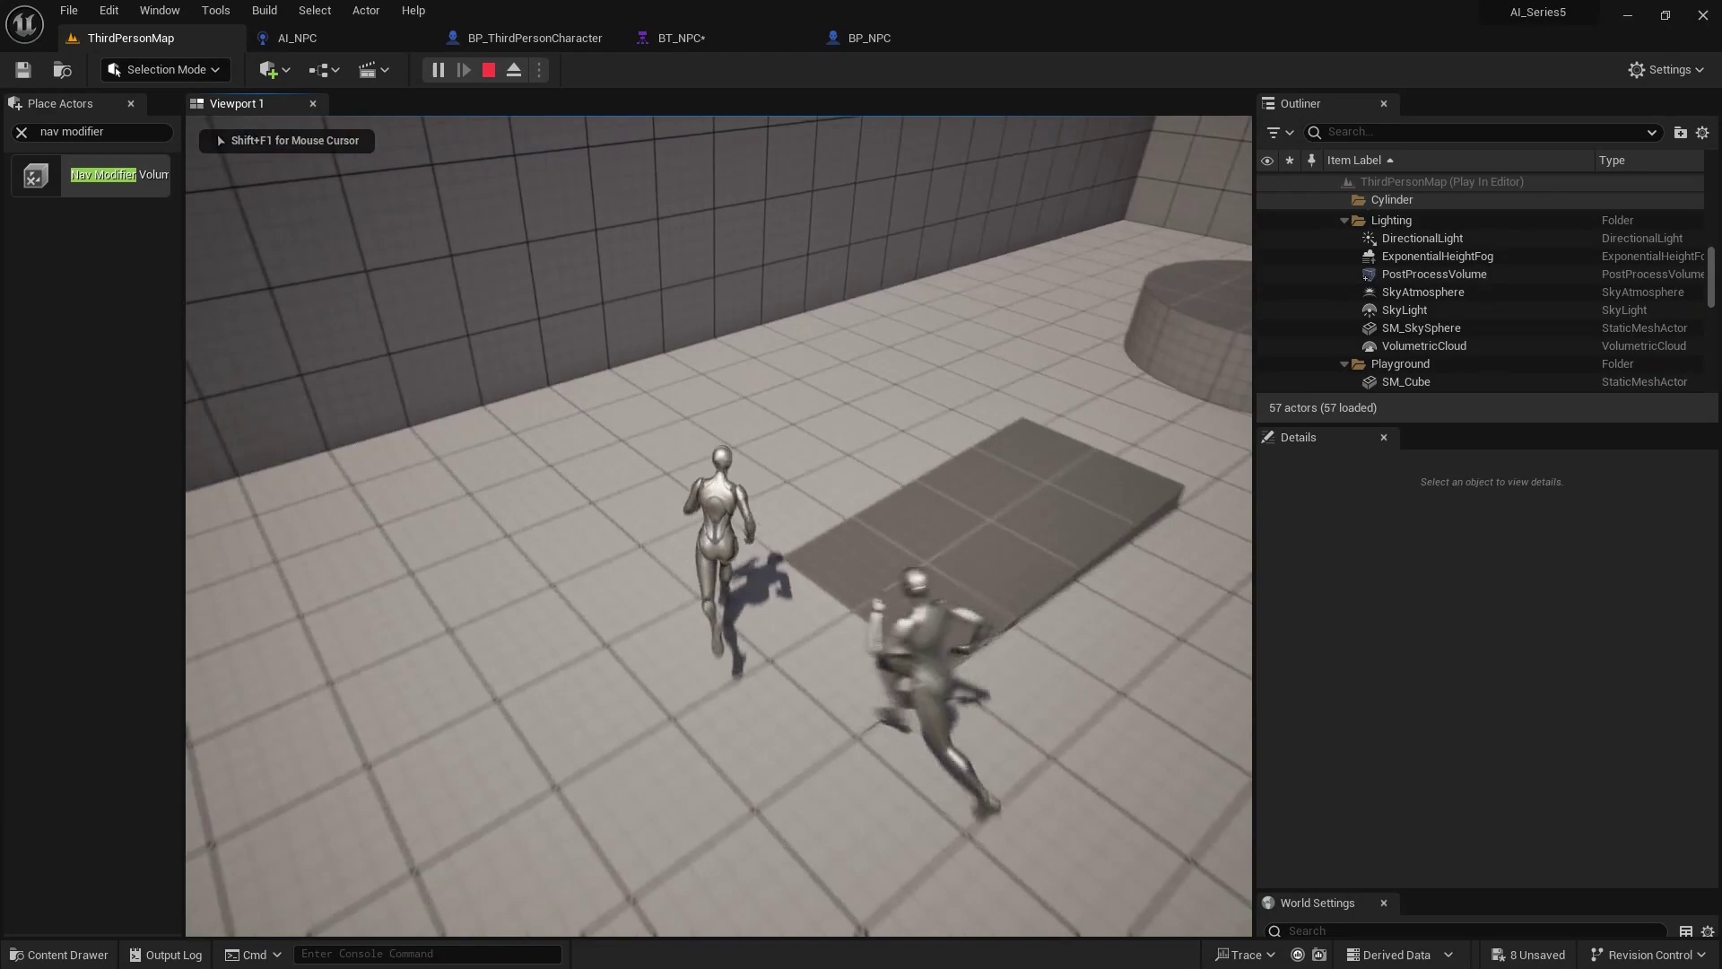
key(w)
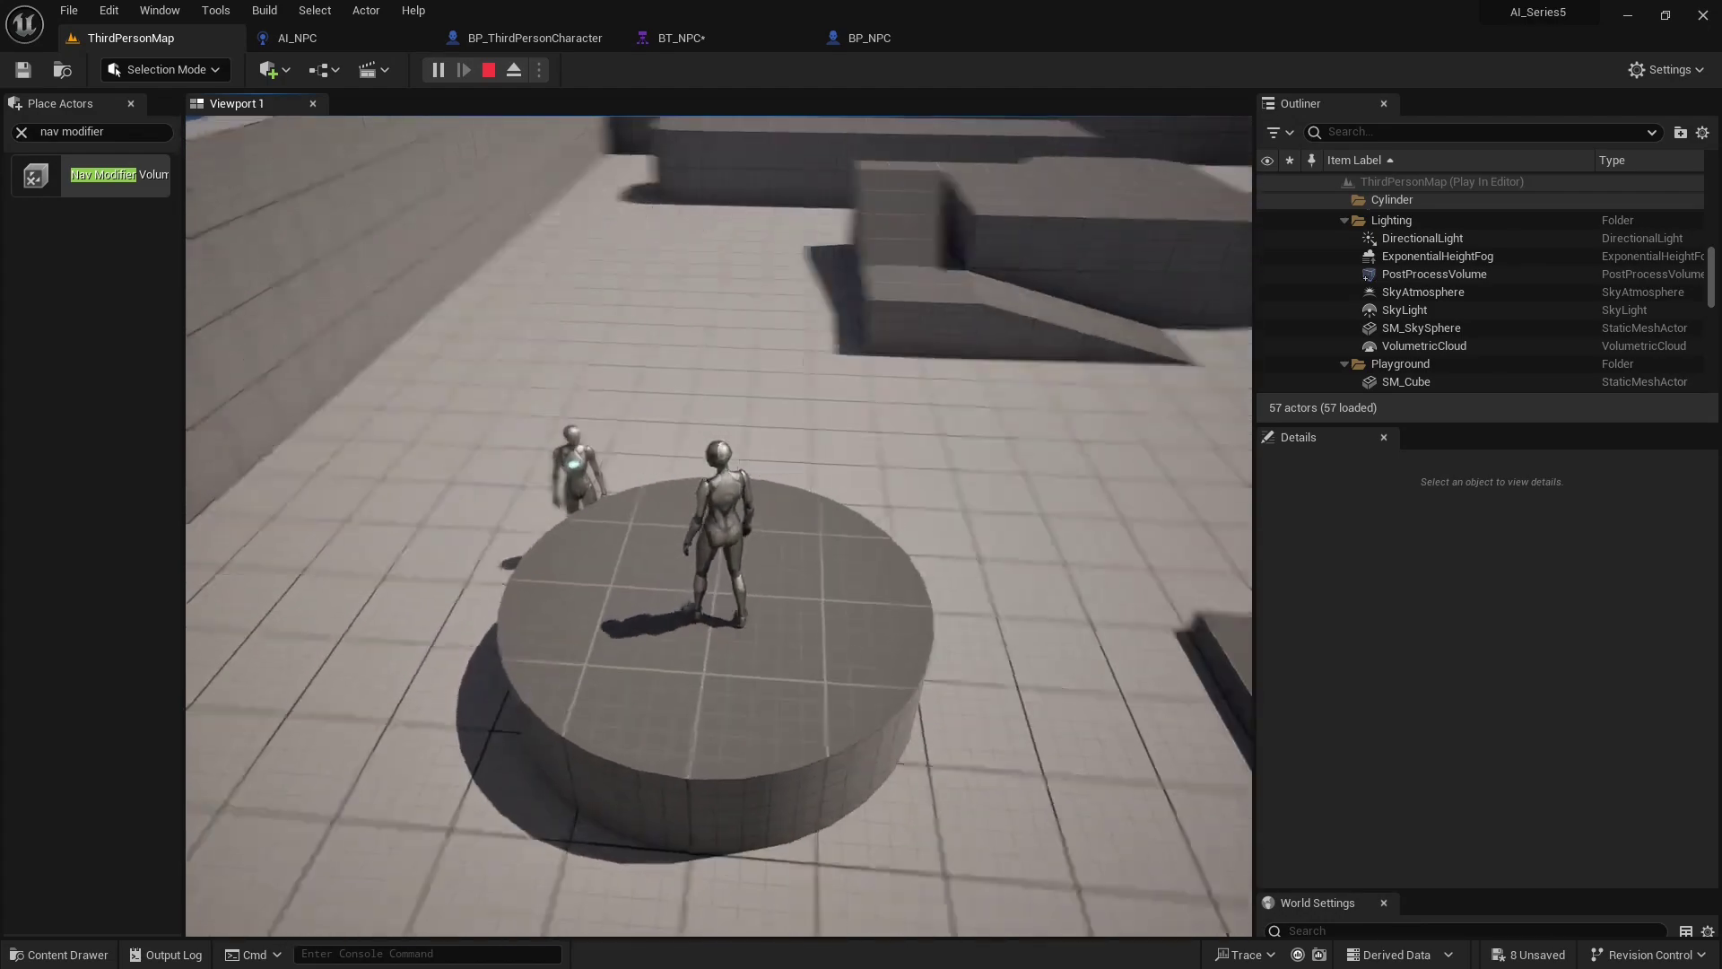
key(w)
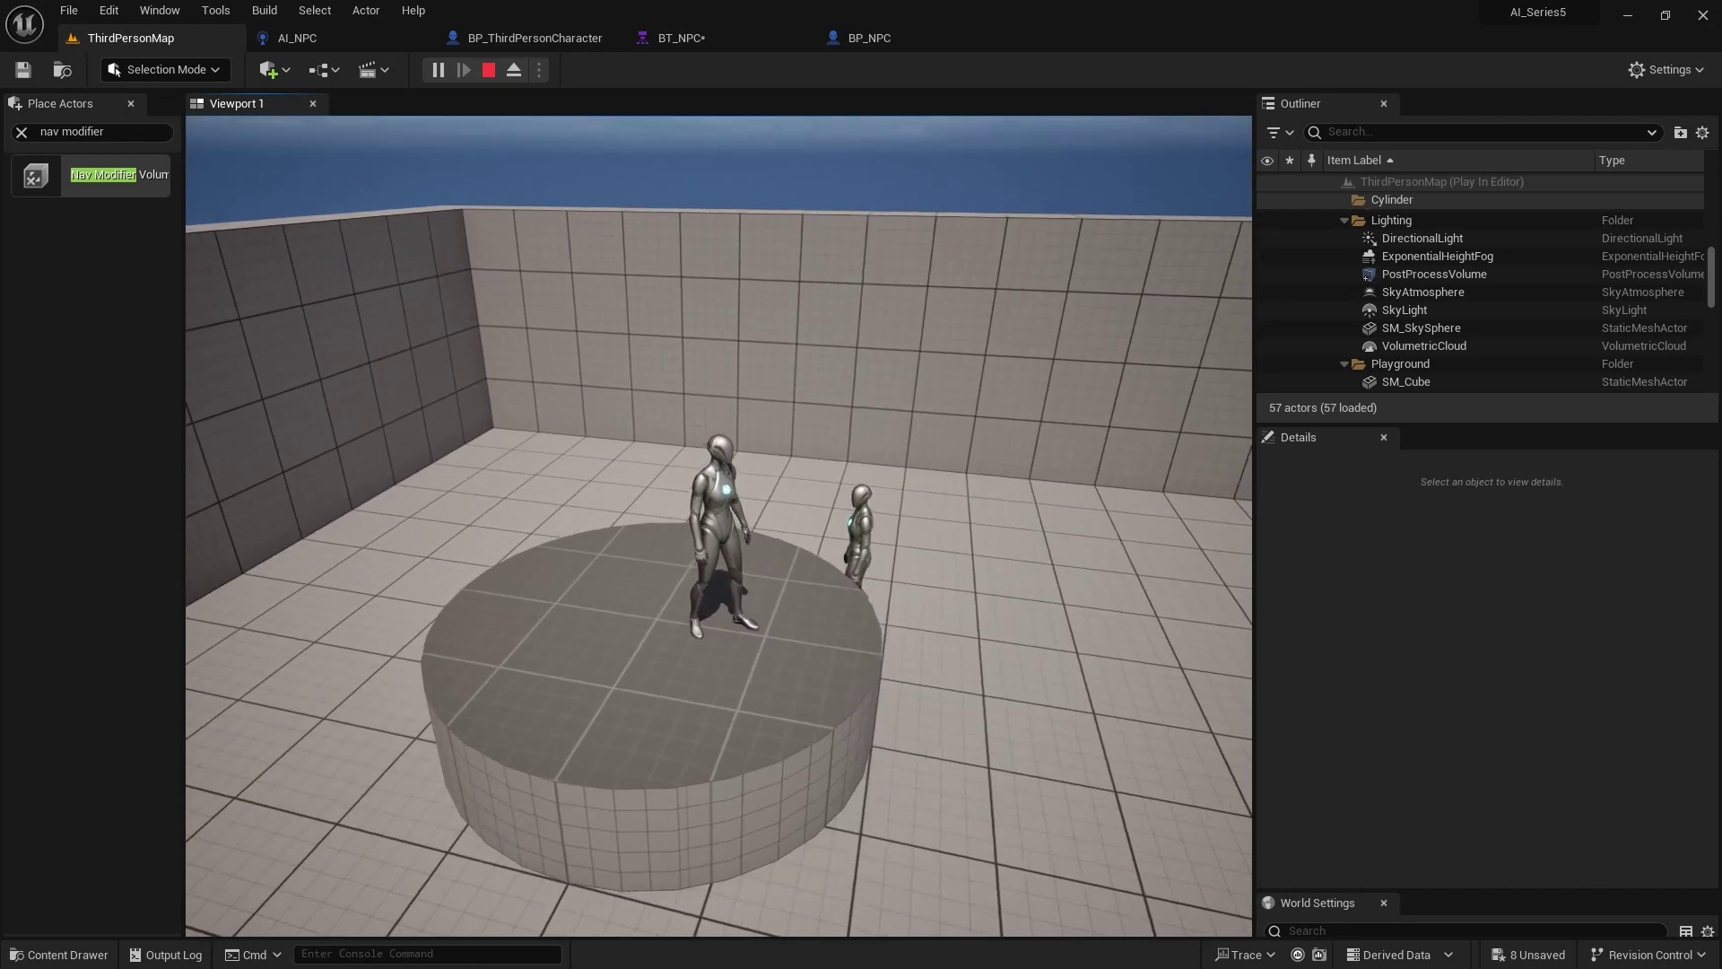
key(Escape)
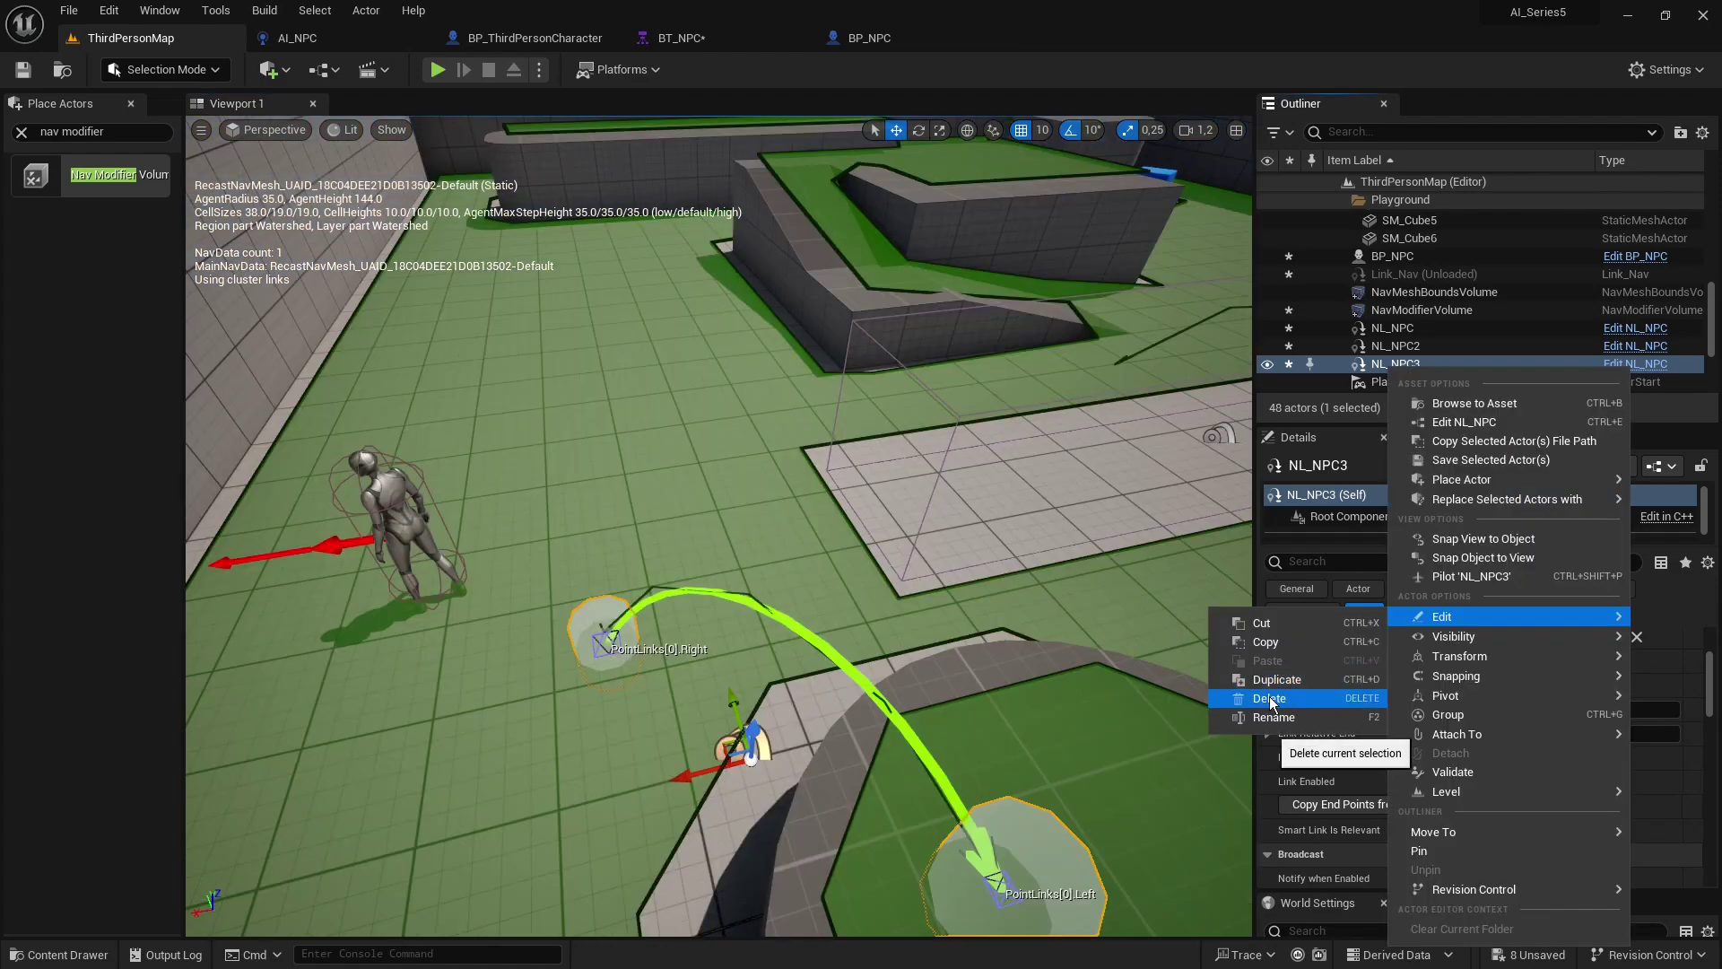
click(1273, 718)
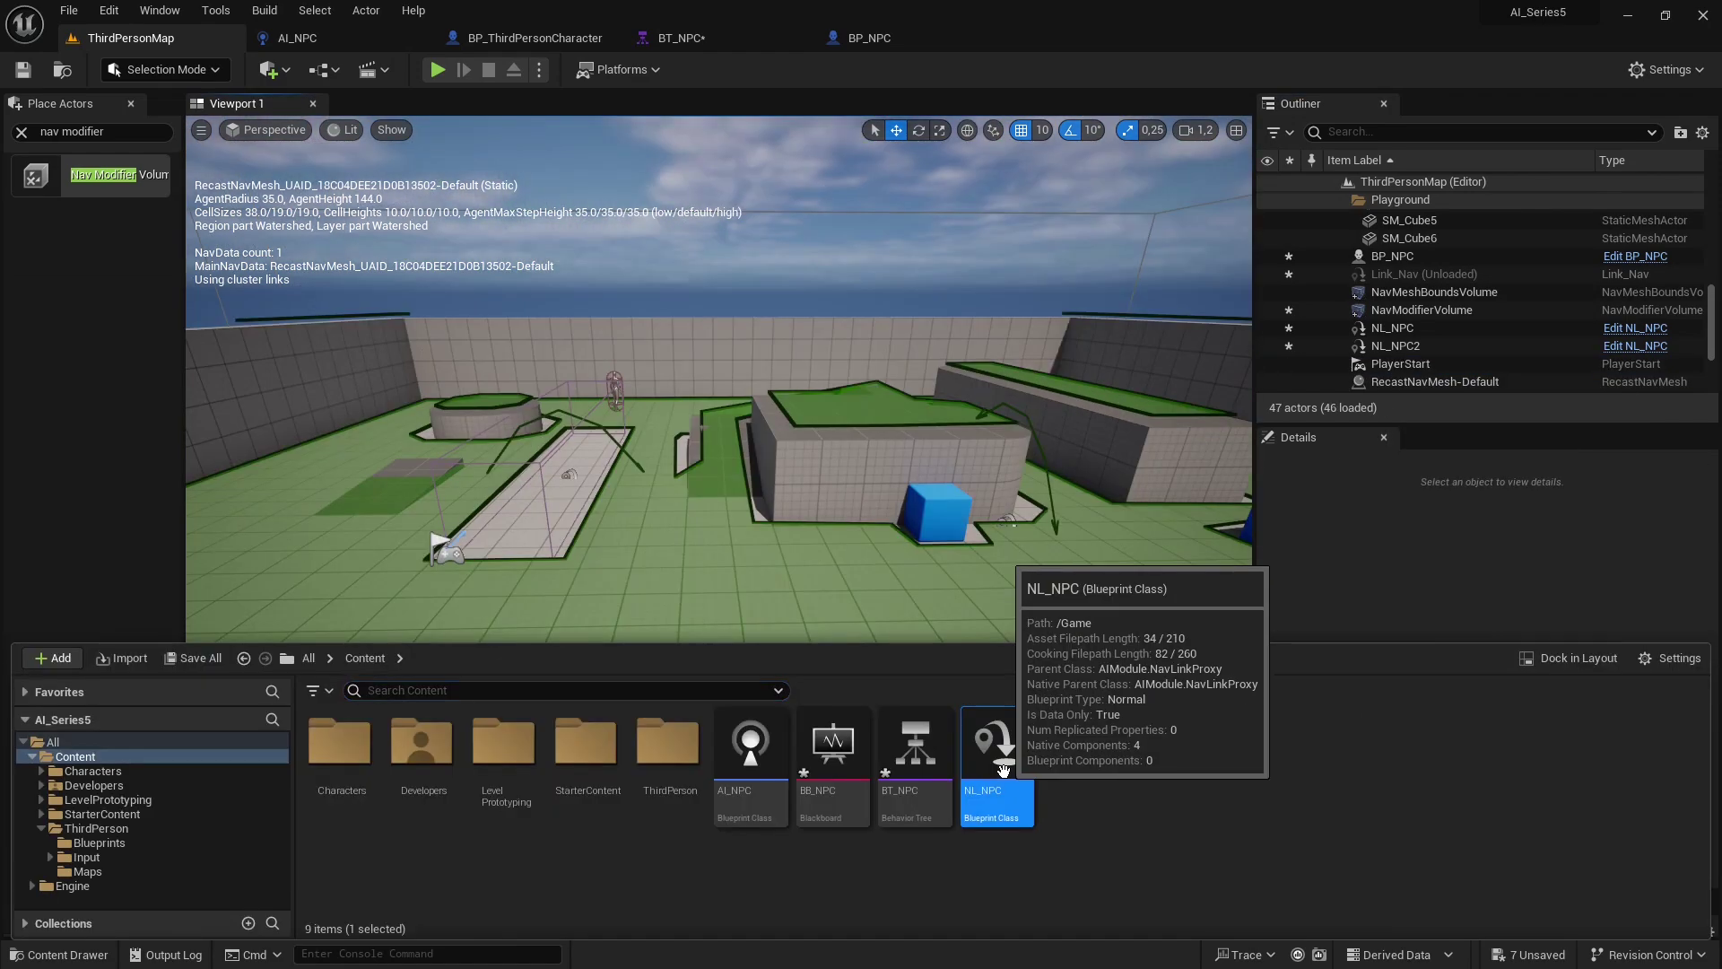
Duplicate the NL_NPC blueprint in the Content folder and name the copy NL_Jump_NPC
right_click(994, 773)
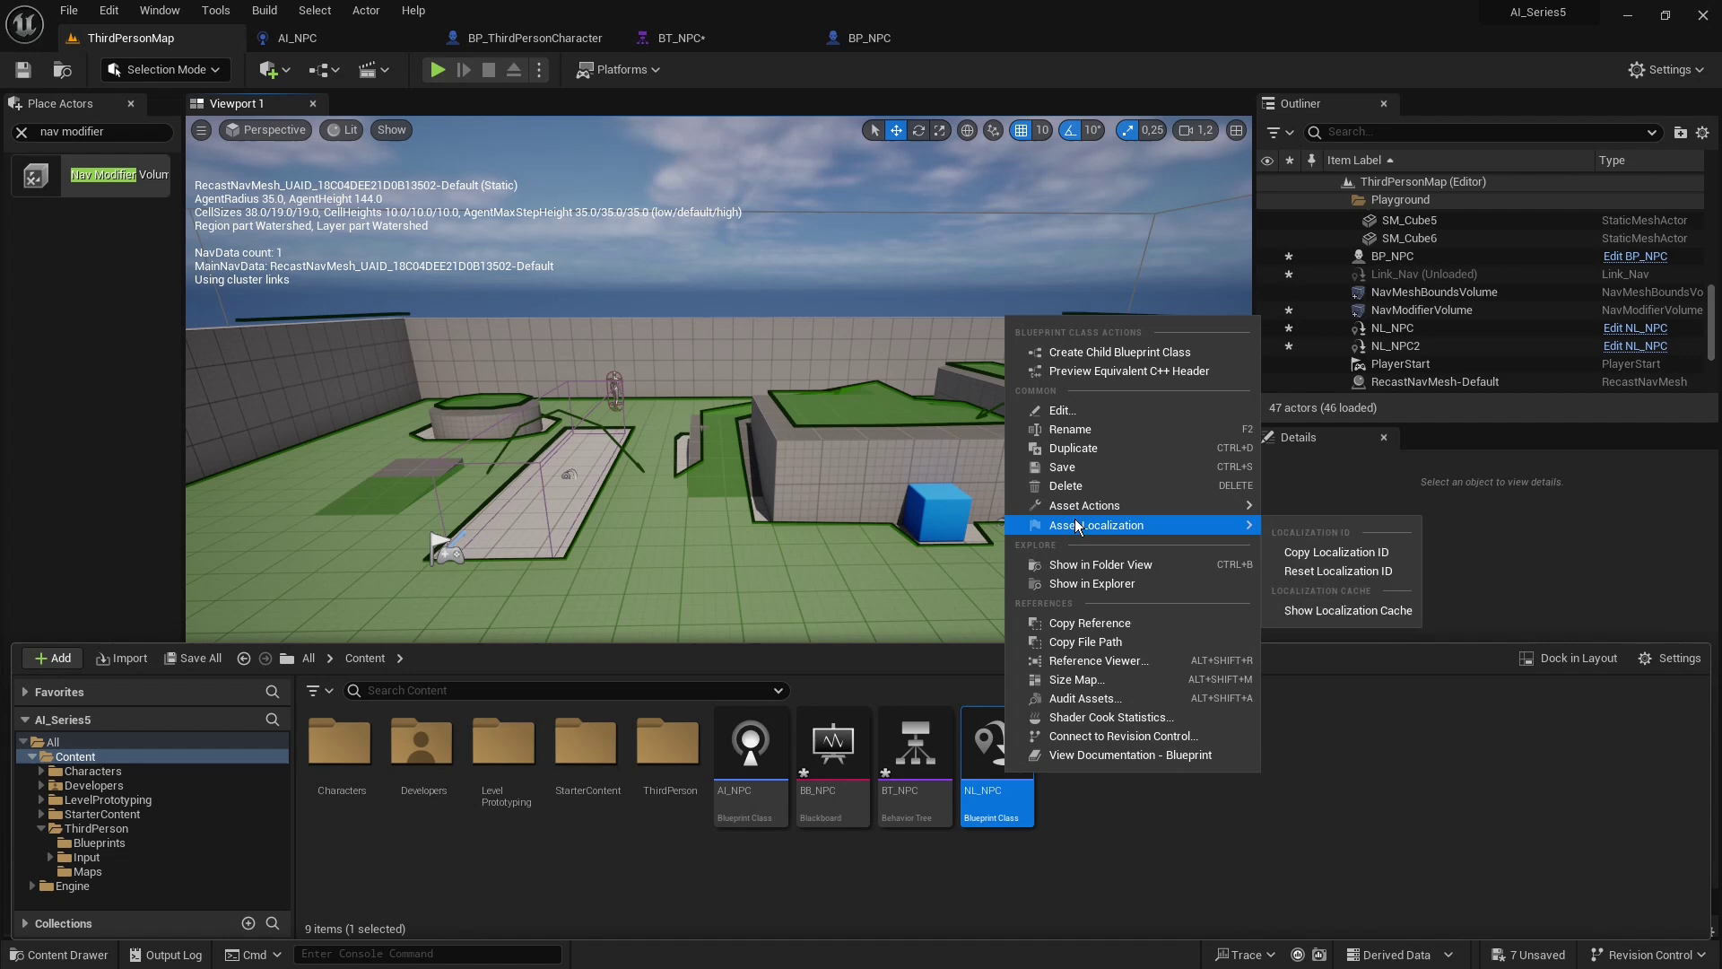
click(1077, 449)
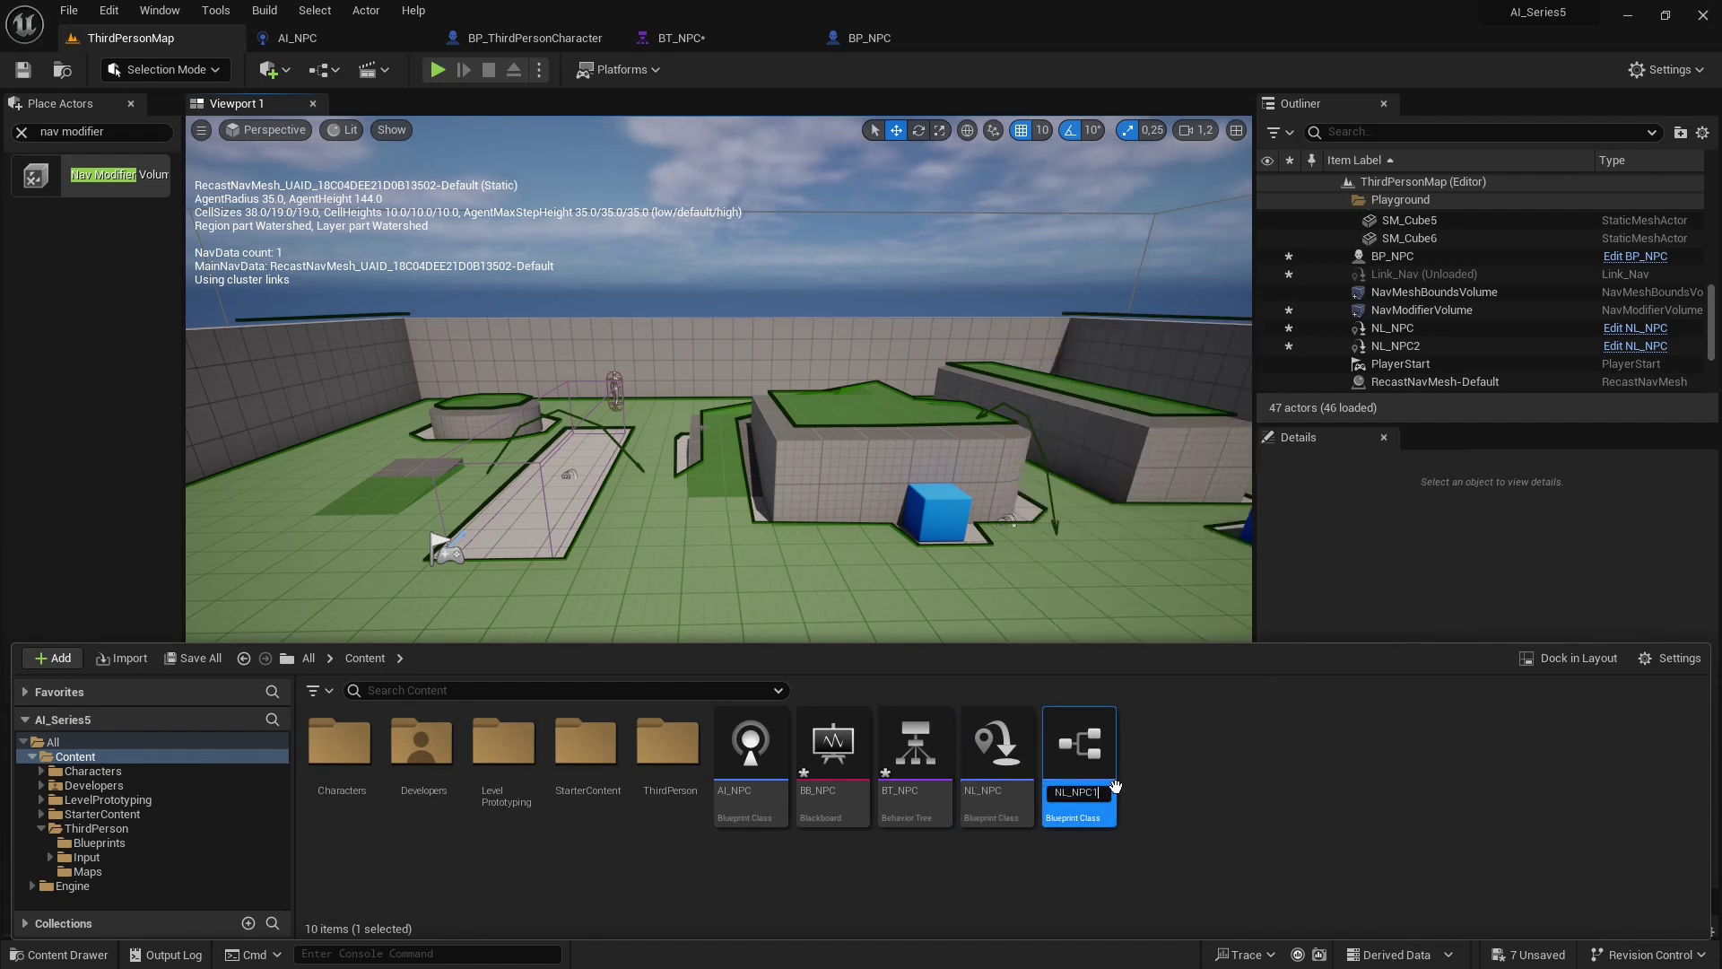
text(Jum)
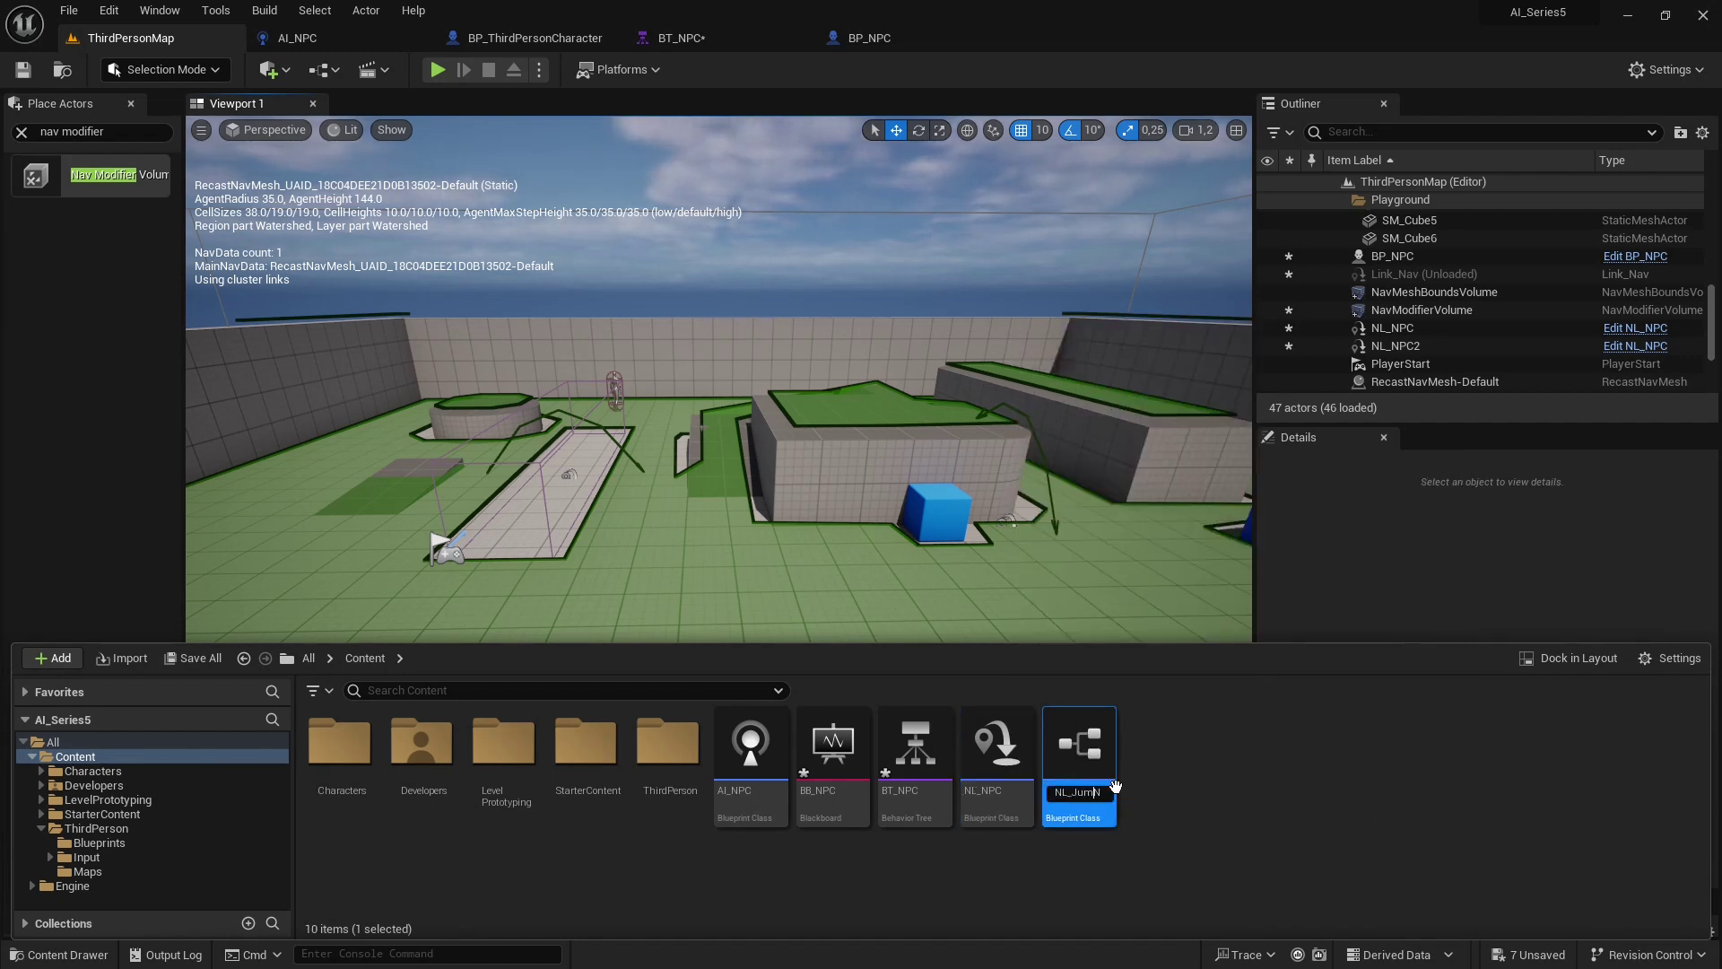
text(NPC)
key(Return)
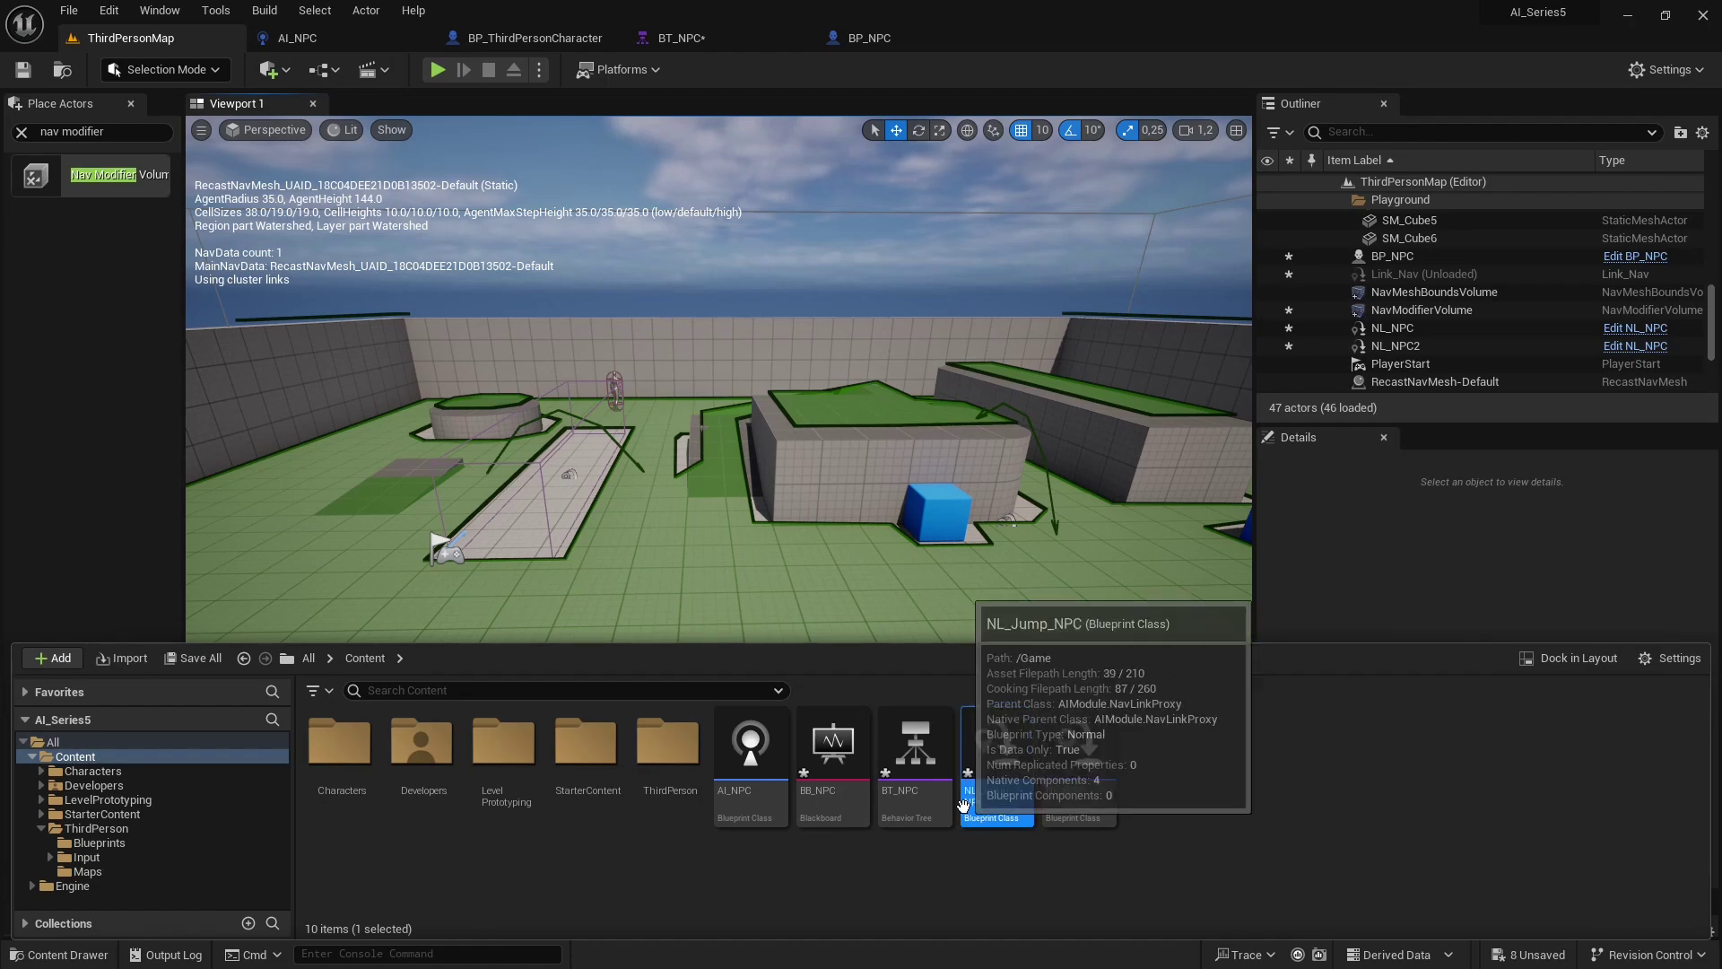
Place NL_Jump_NPC at the round platform with its right link end on the floor and its left end on the platform top
drag(989, 793, 577, 595)
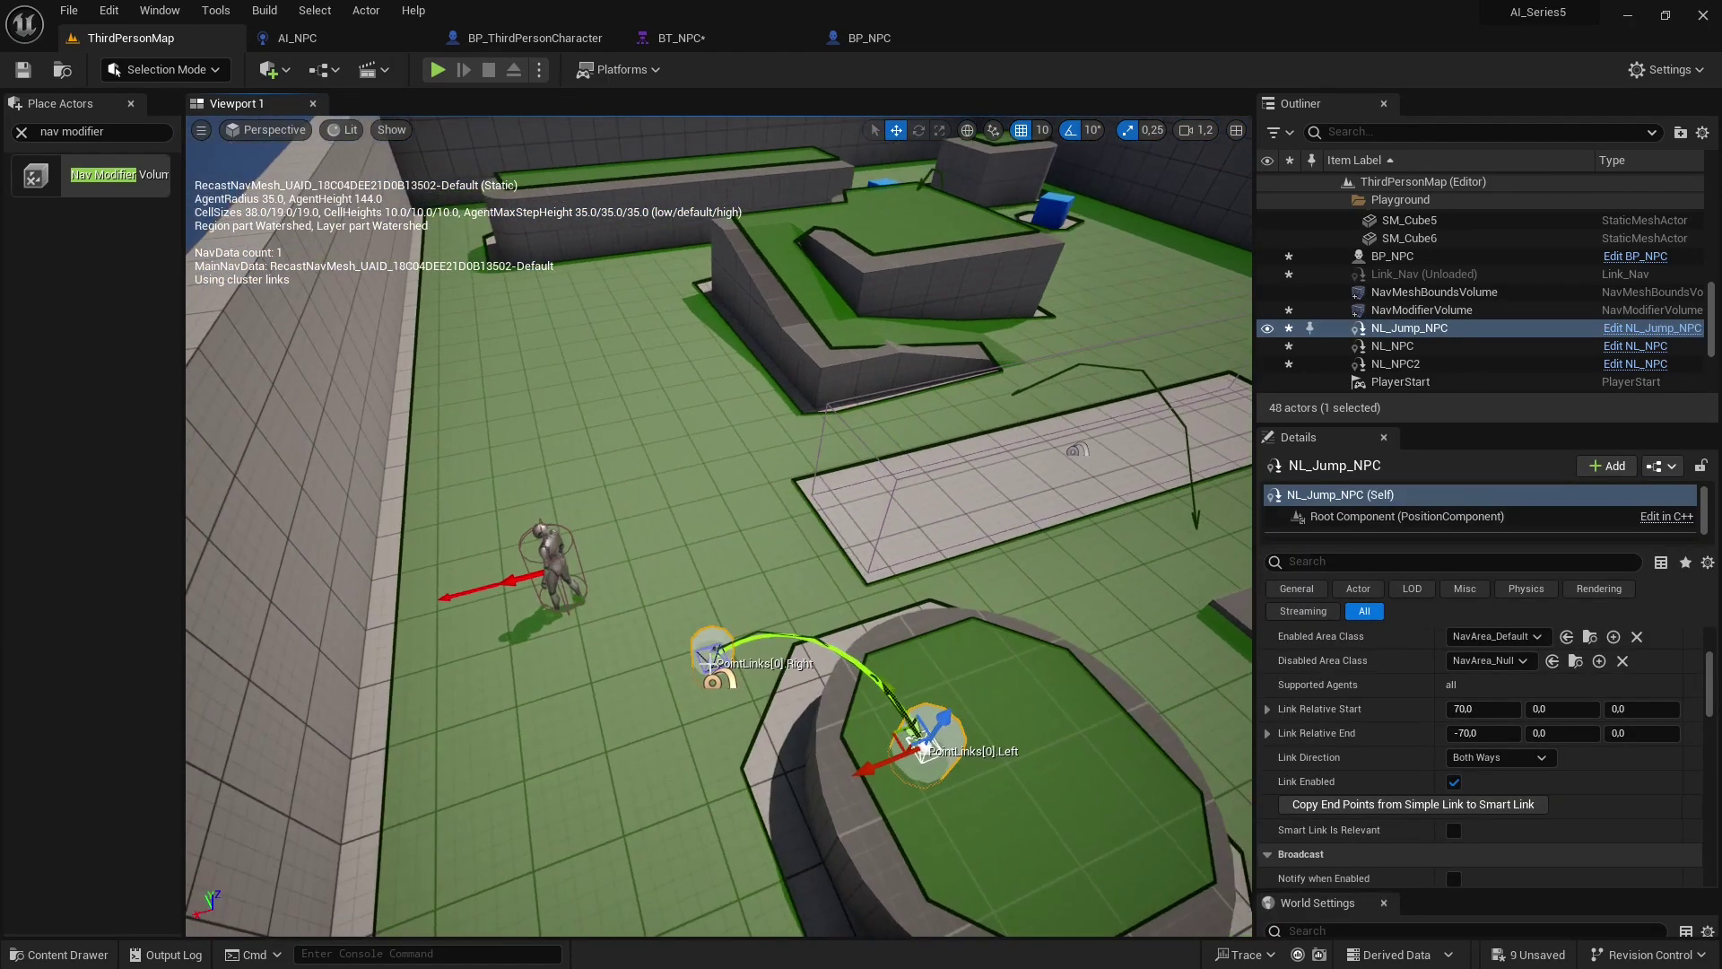
click(718, 641)
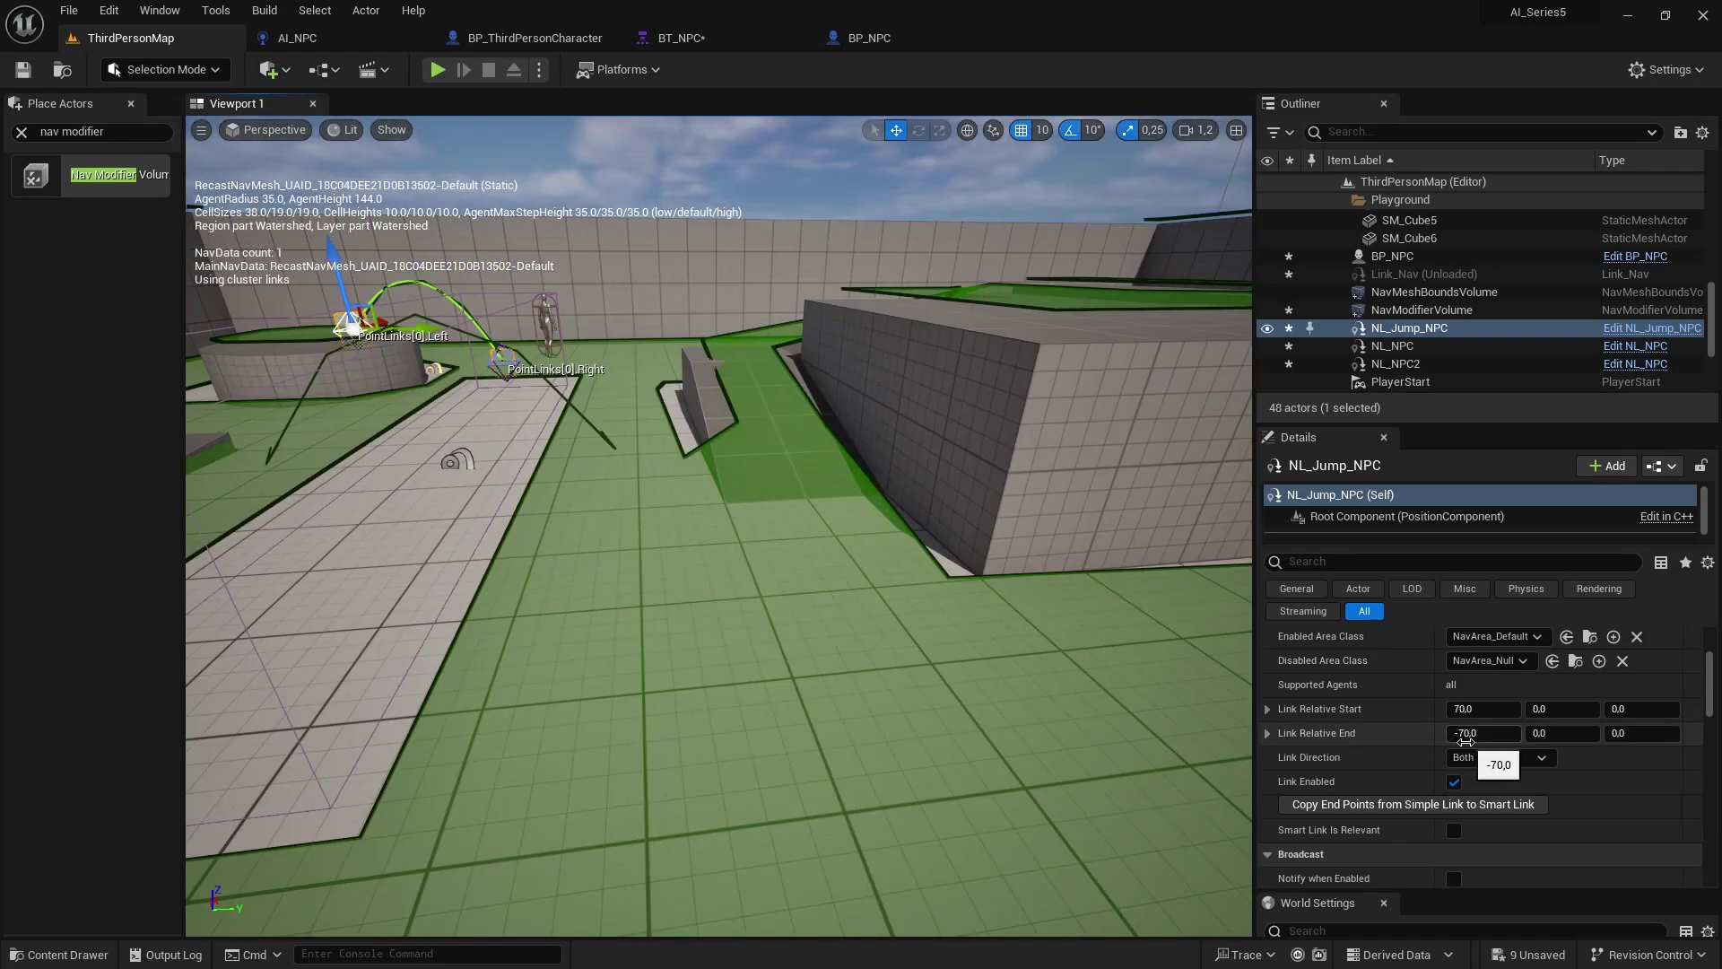
Copy NL_Jump_NPC's simple link end points to its smart link and enable Smart Link Is Relevant
click(1334, 806)
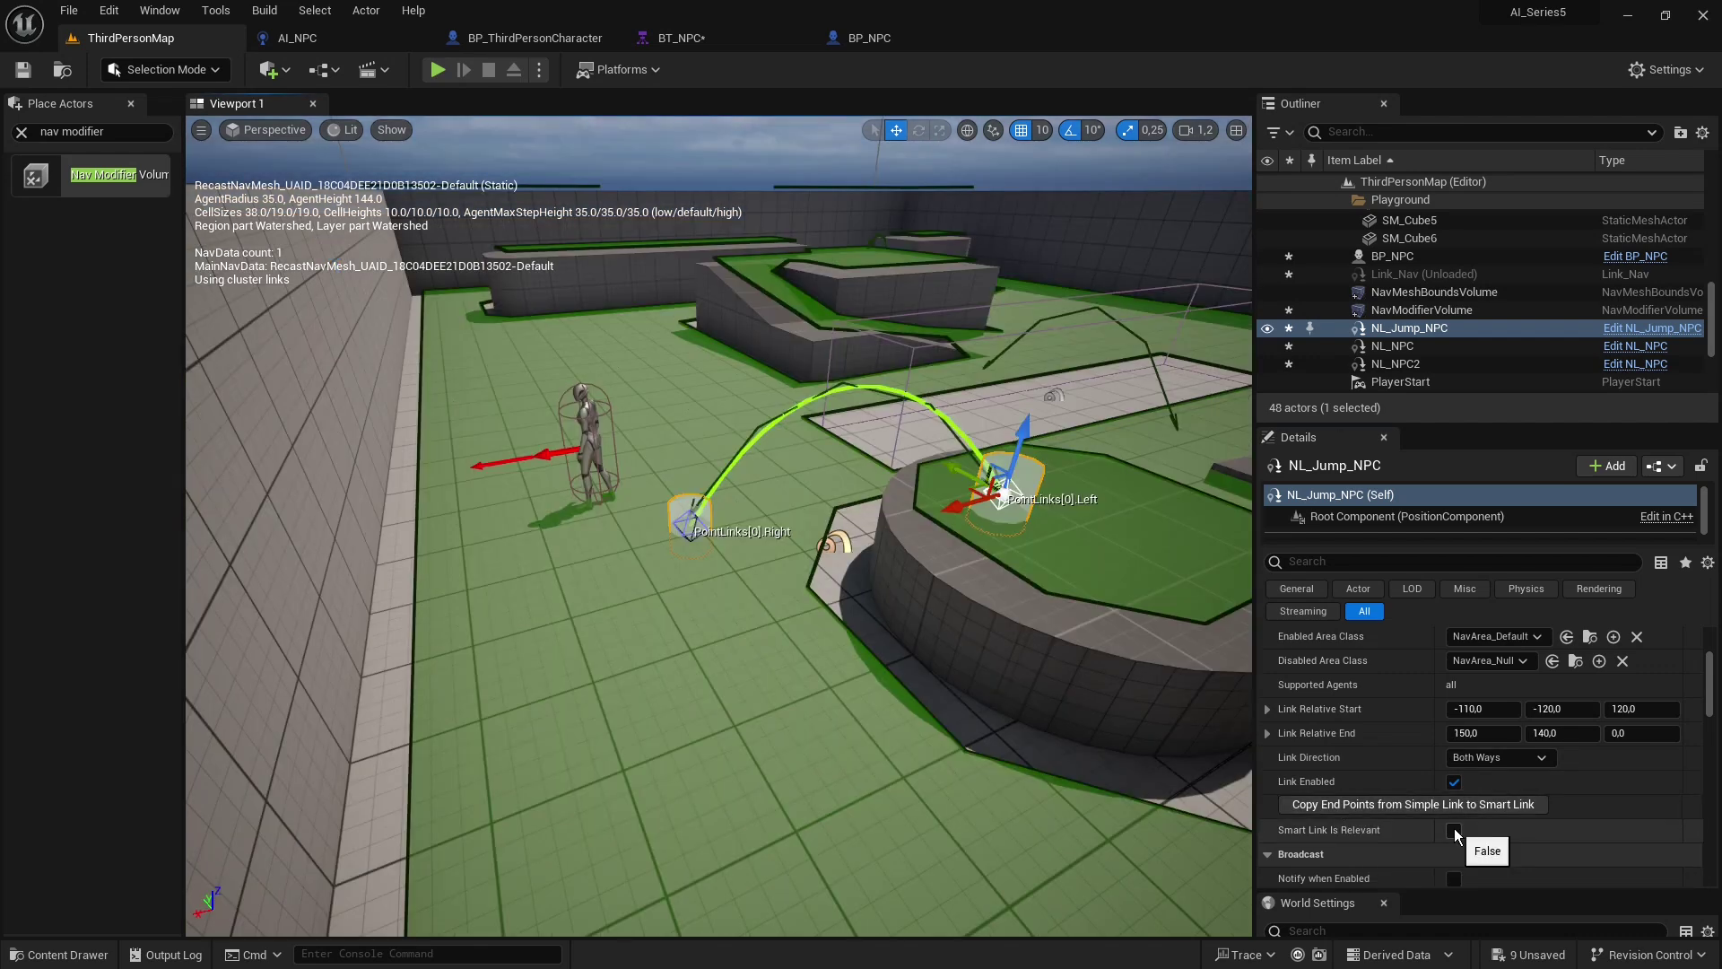
click(1454, 830)
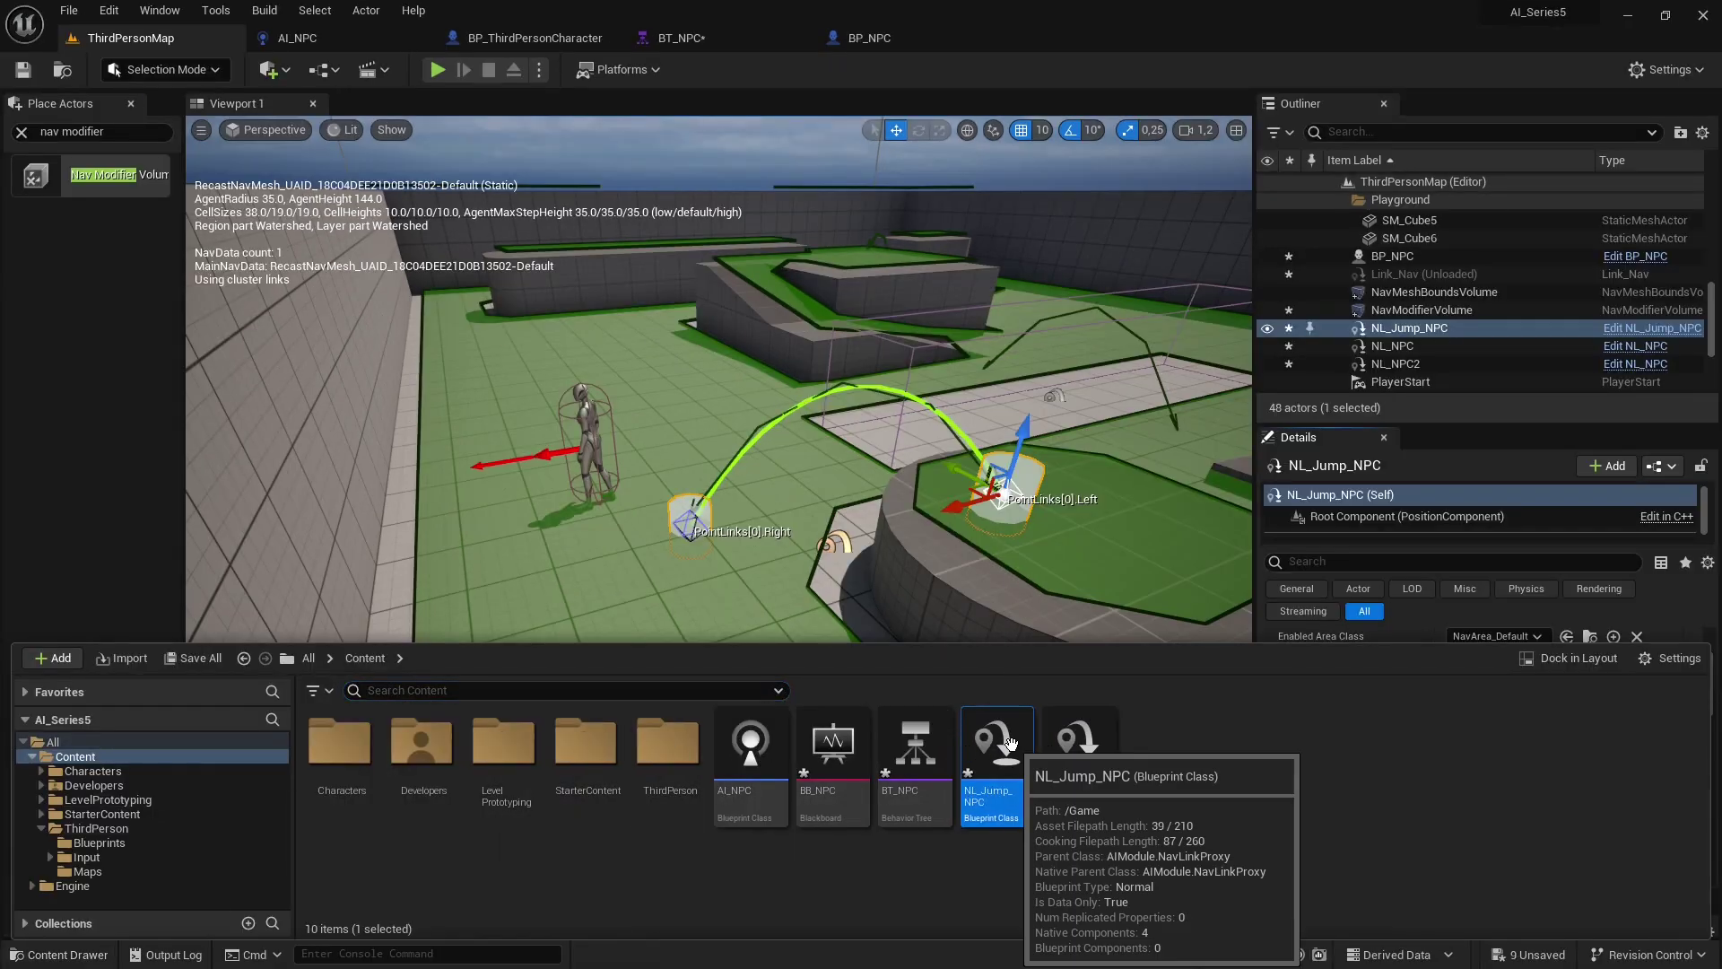
Open NL_Jump_NPC in the full Blueprint editor and add an Event Receive Smart Link Reached node to its Event Graph
double_click(1012, 758)
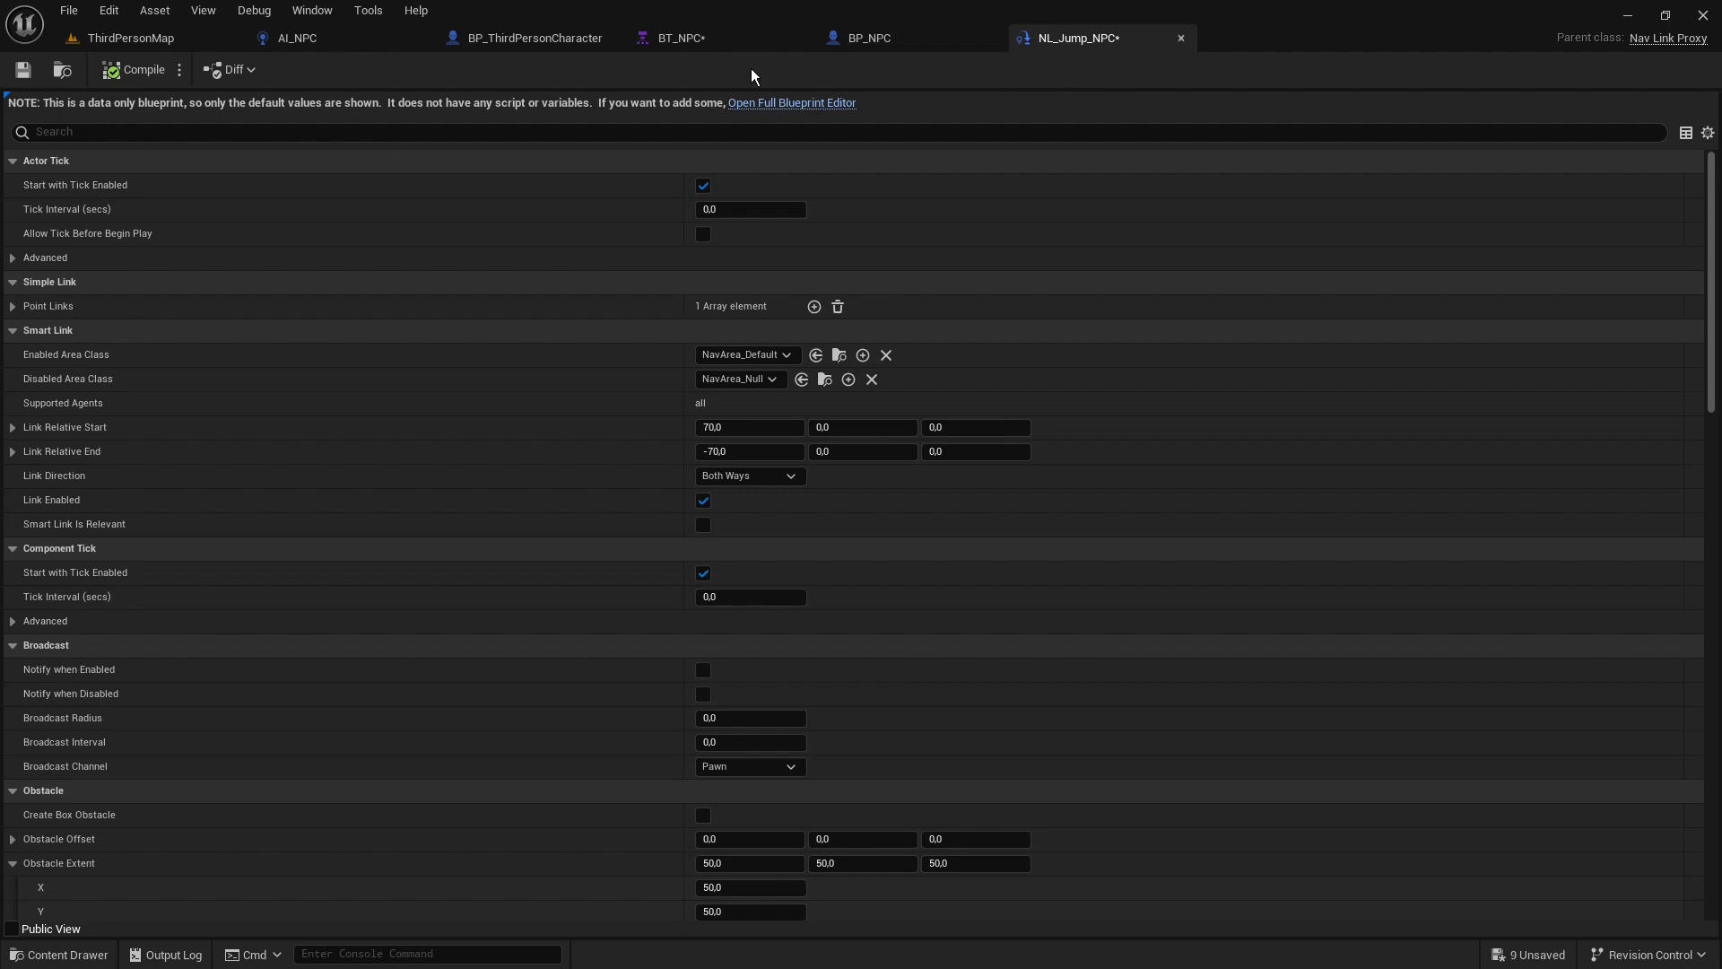
click(757, 103)
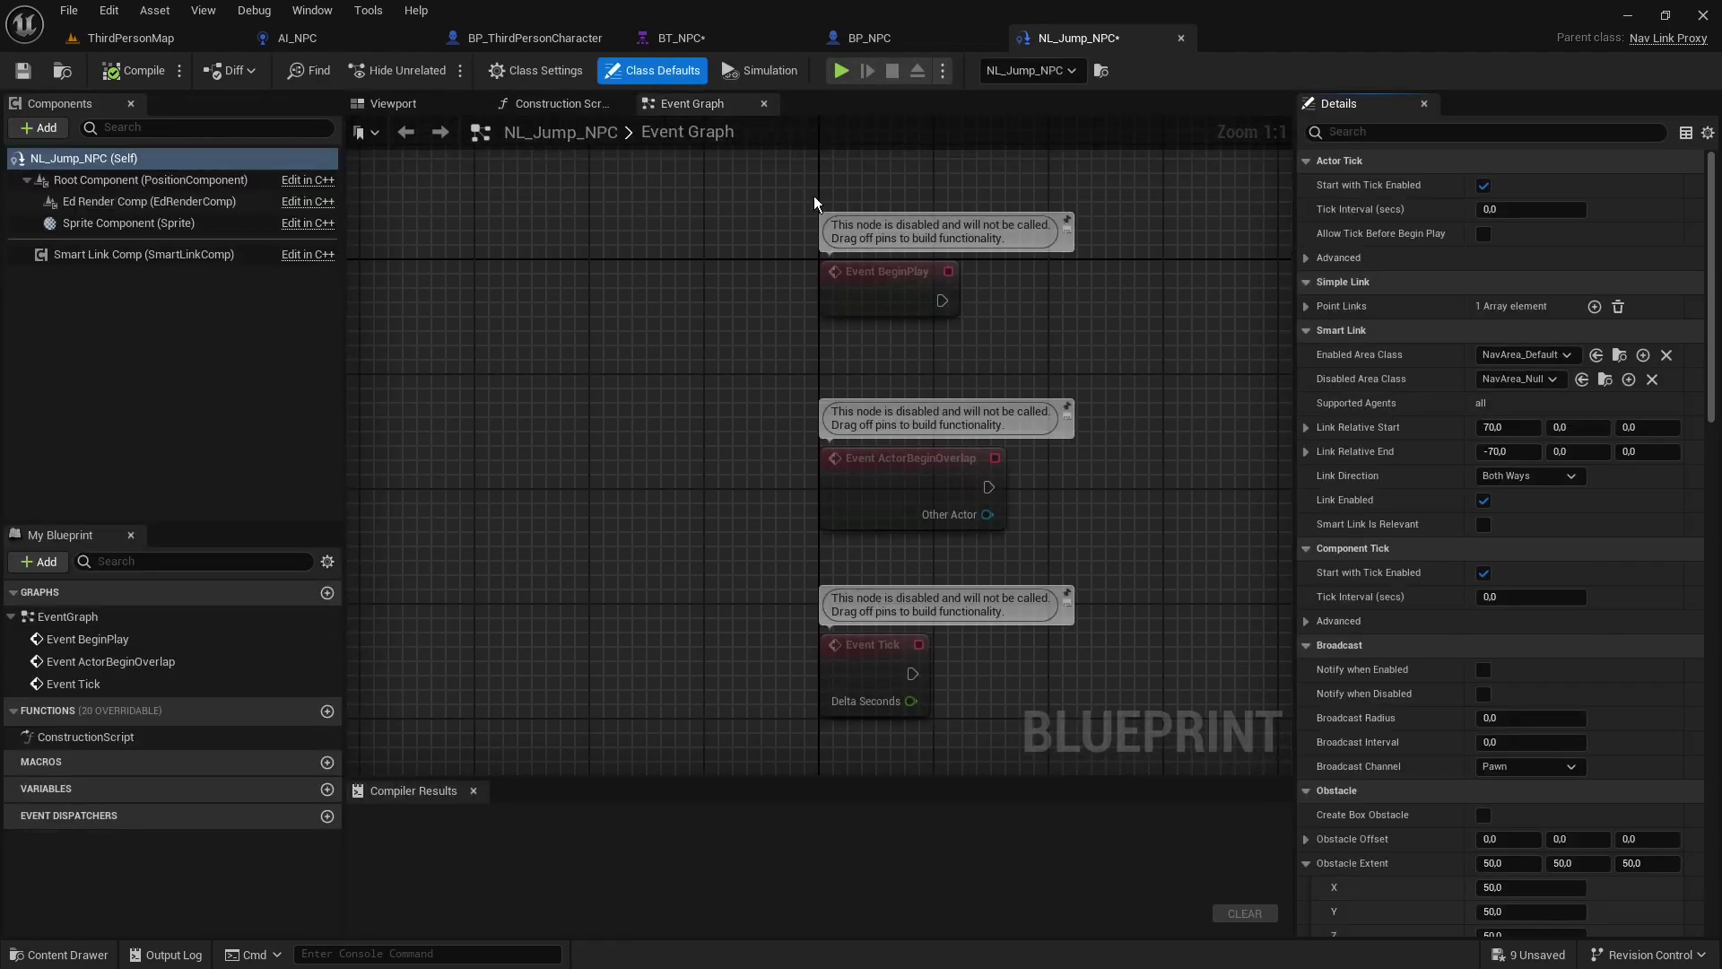
right_drag(763, 298, 515, 627)
right_click(594, 361)
text(receive)
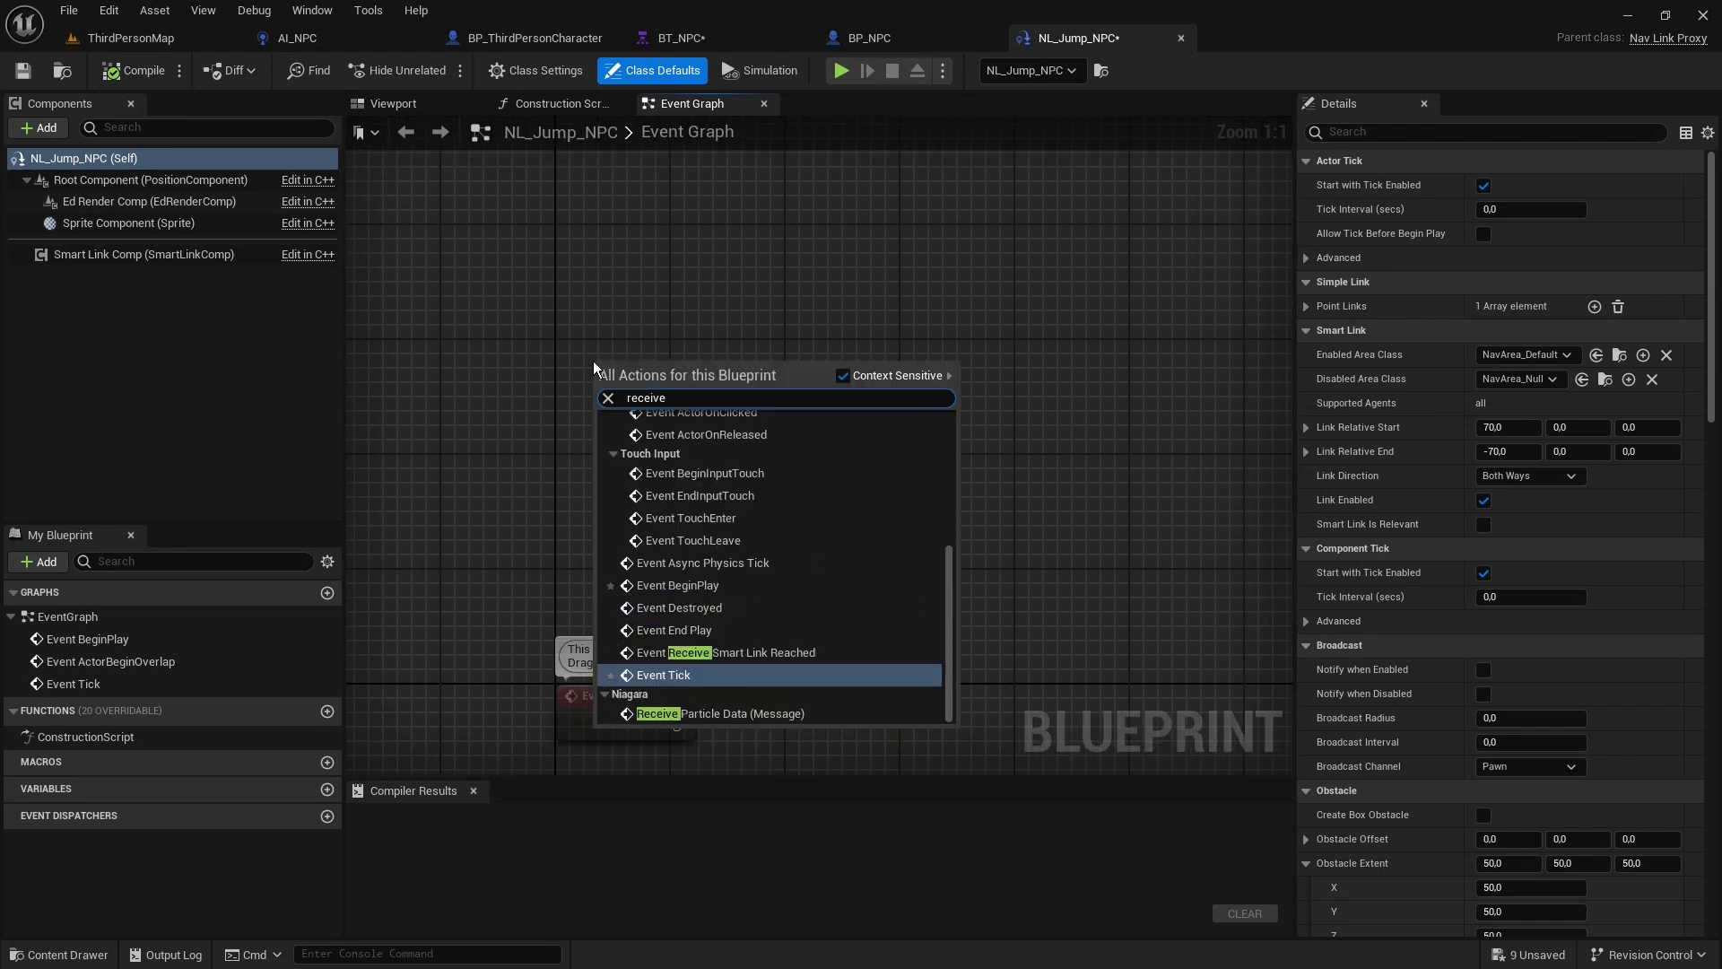
text( smart)
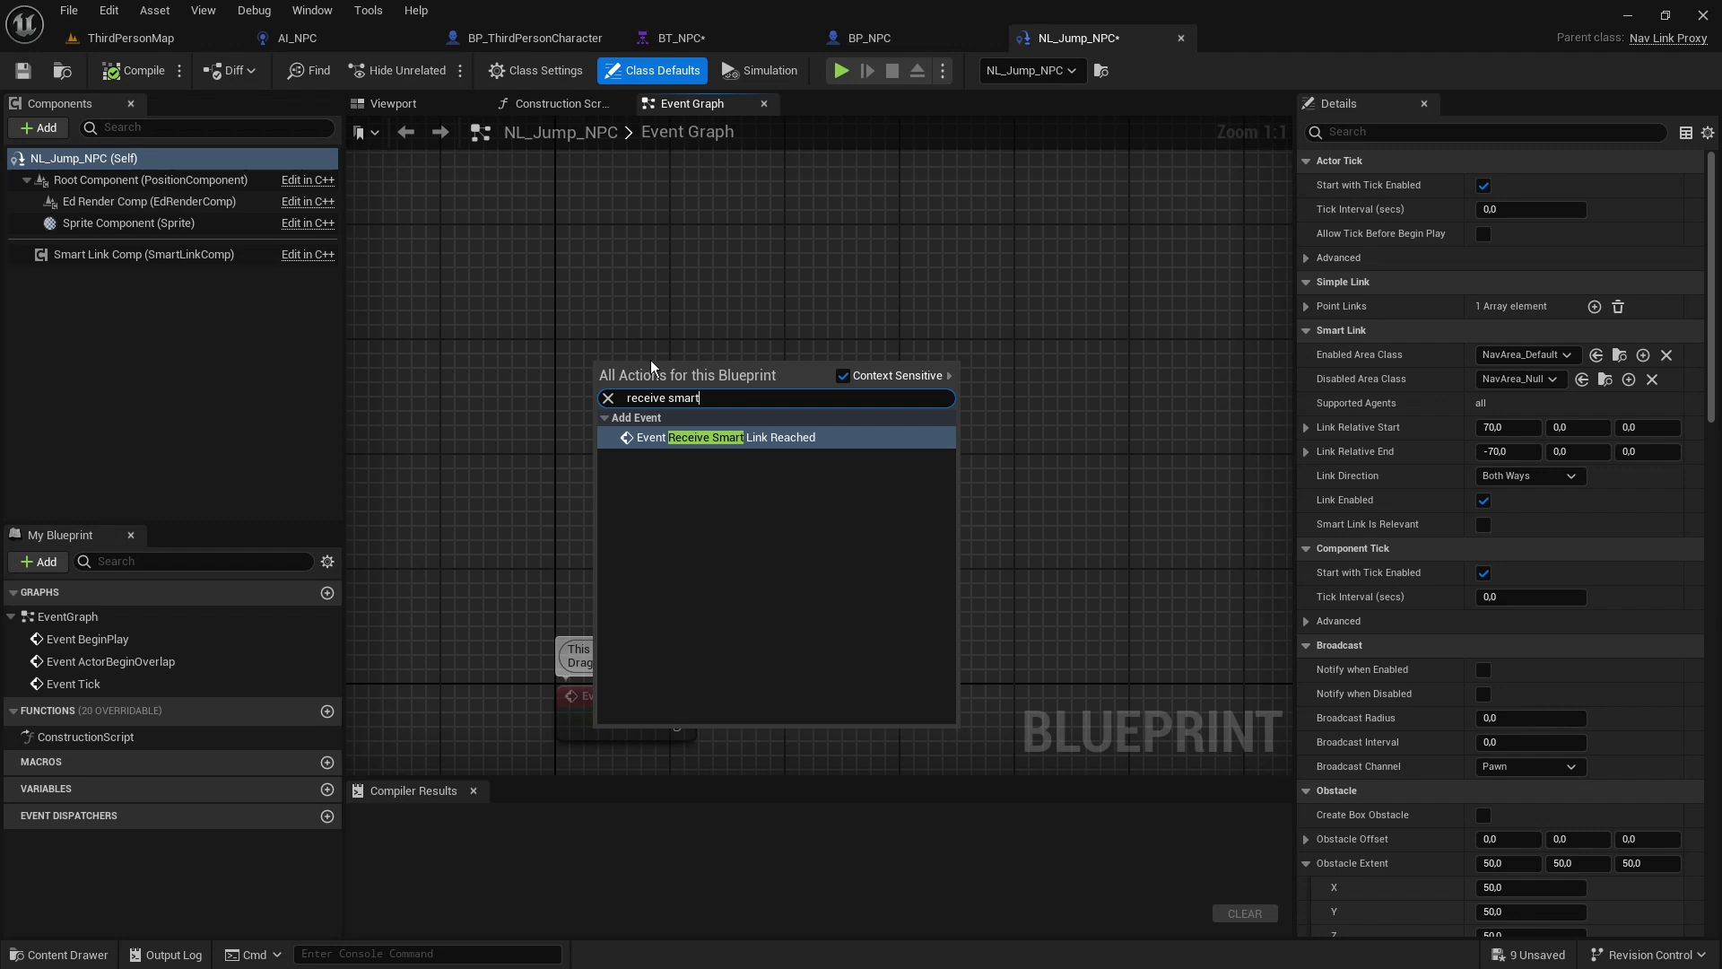
click(724, 436)
Add a Cast To Character node after Event Receive Smart Link Reached, with the event's Agent connected to the cast's Object
right_drag(725, 436, 570, 463)
drag(647, 422, 769, 422)
text(cast t)
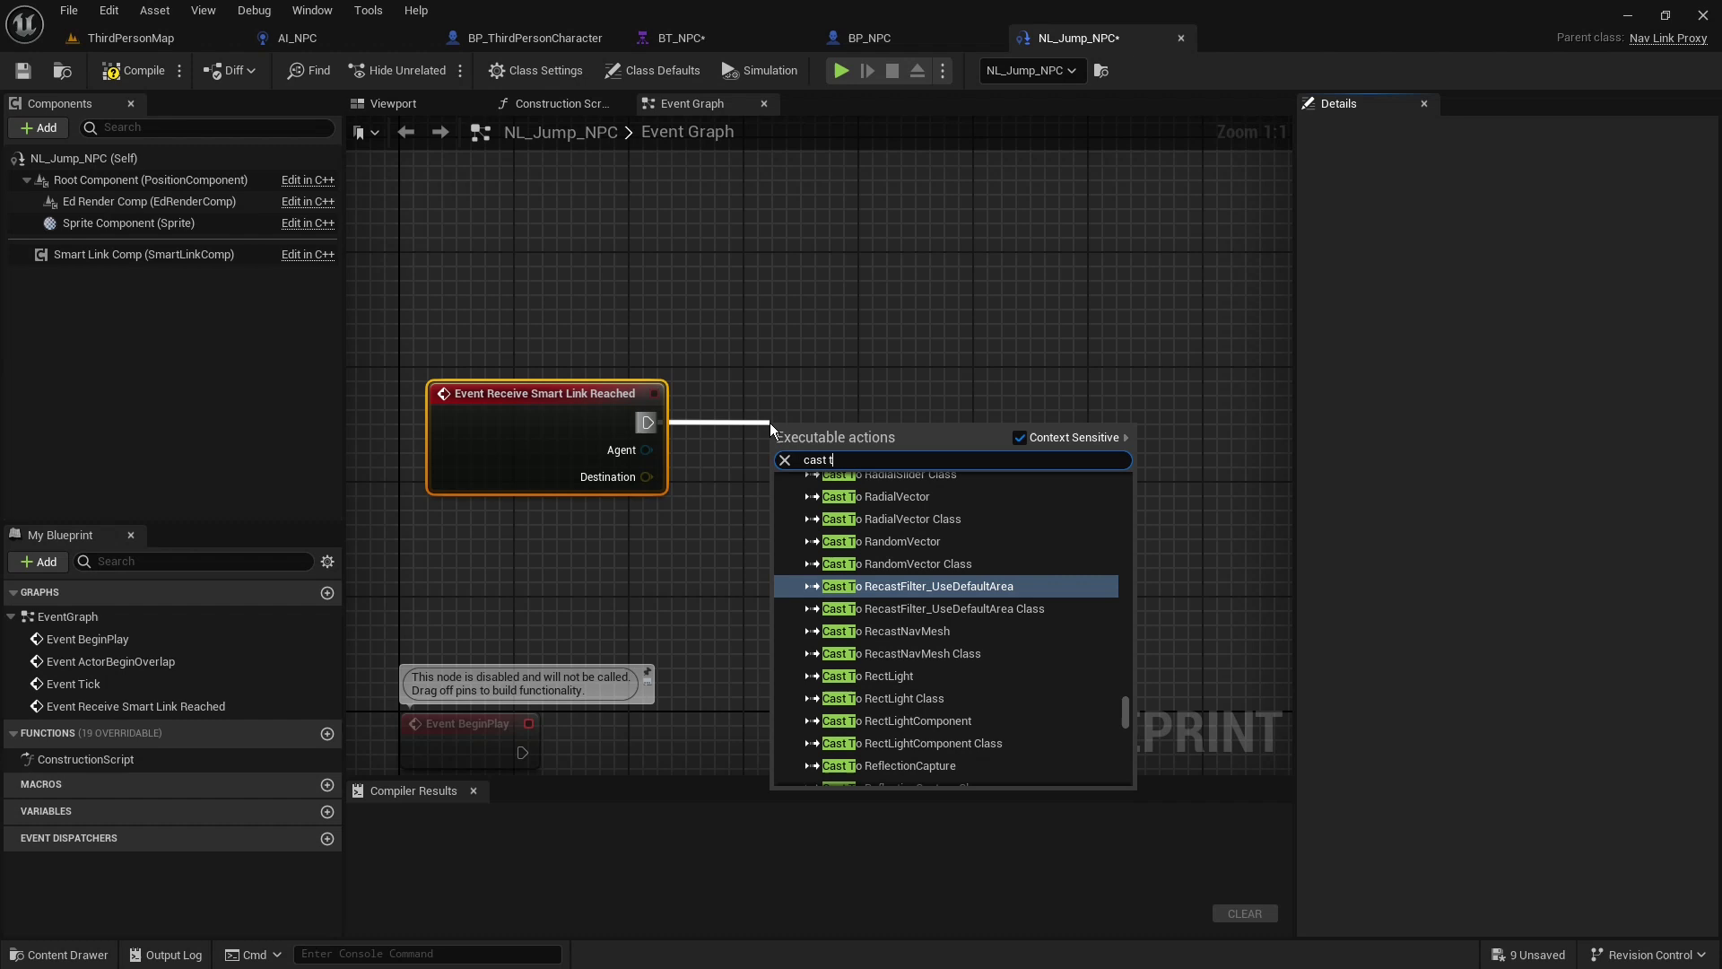
text(o character)
click(847, 605)
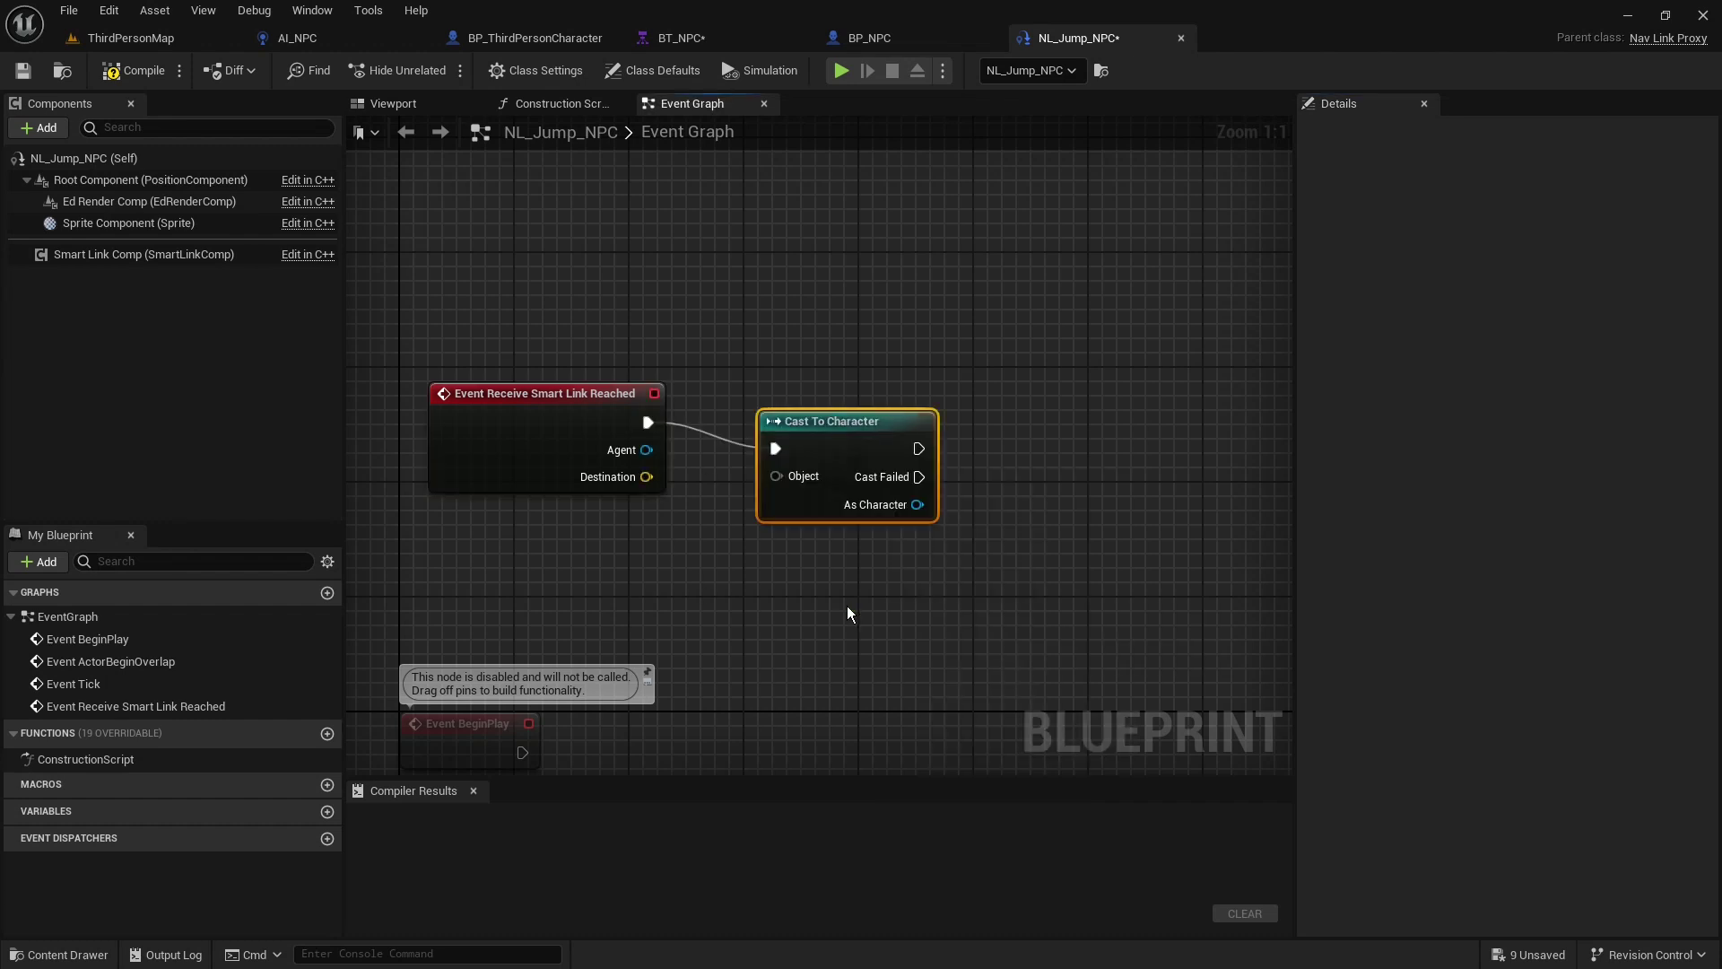
drag(646, 450, 823, 449)
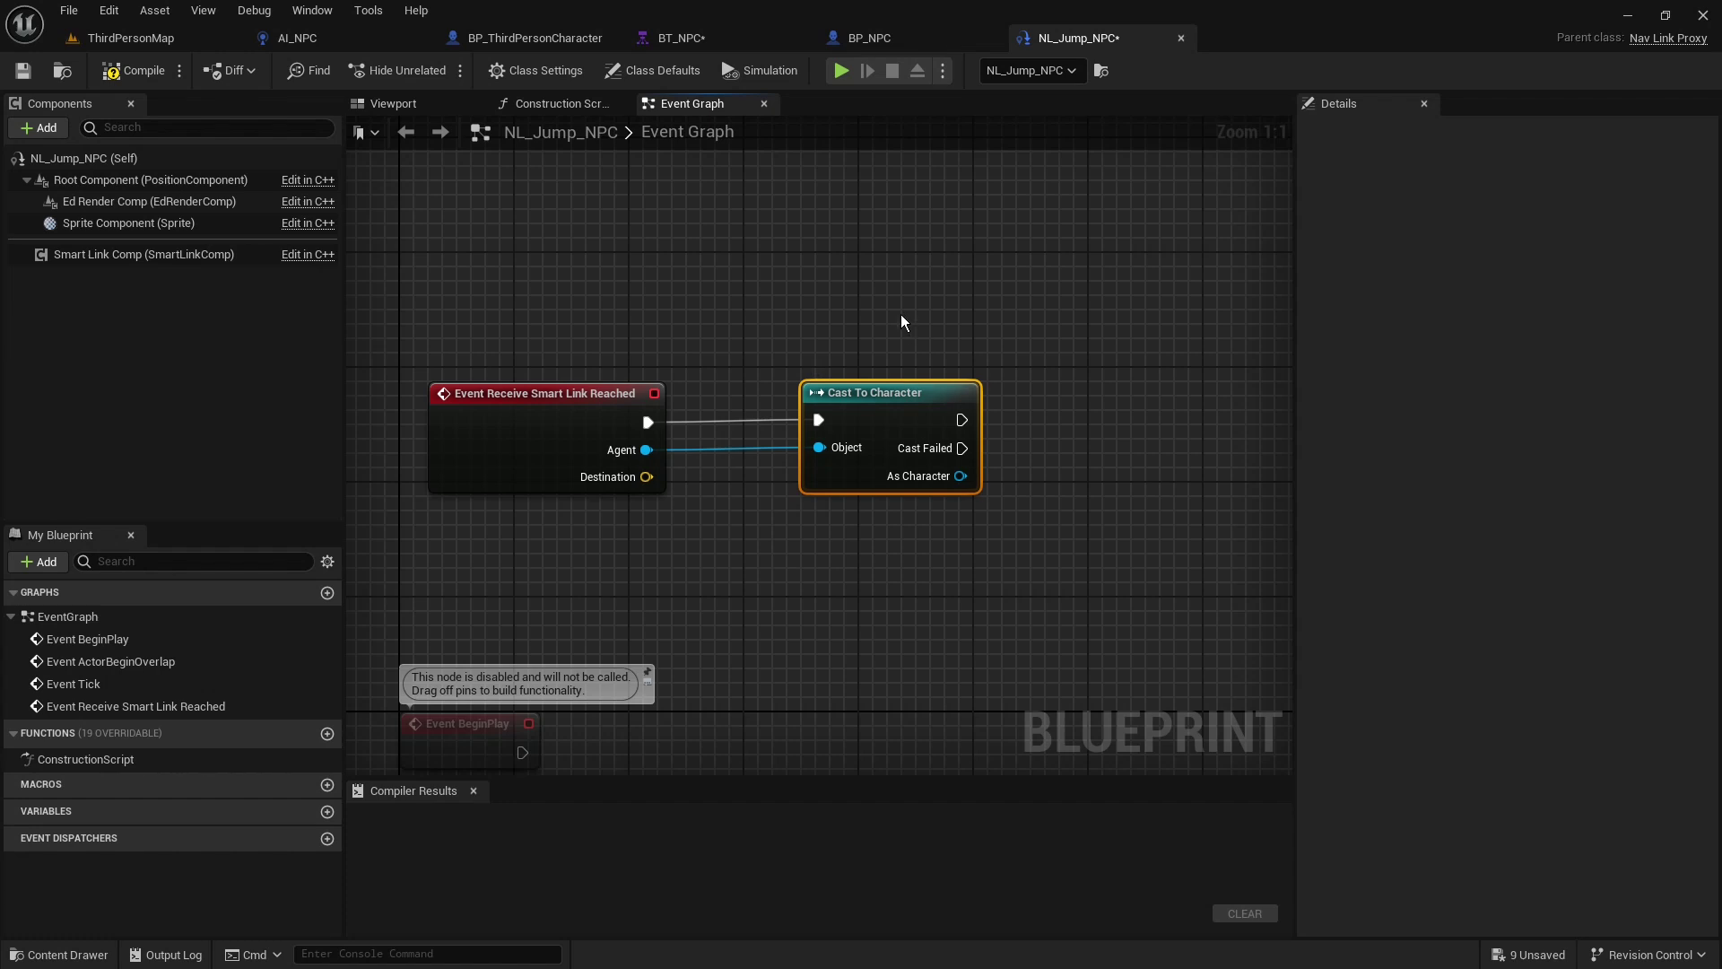
Promote the As Character output of Cast To Character to a variable with a connected Set node
right_drag(901, 313, 827, 297)
right_click(888, 459)
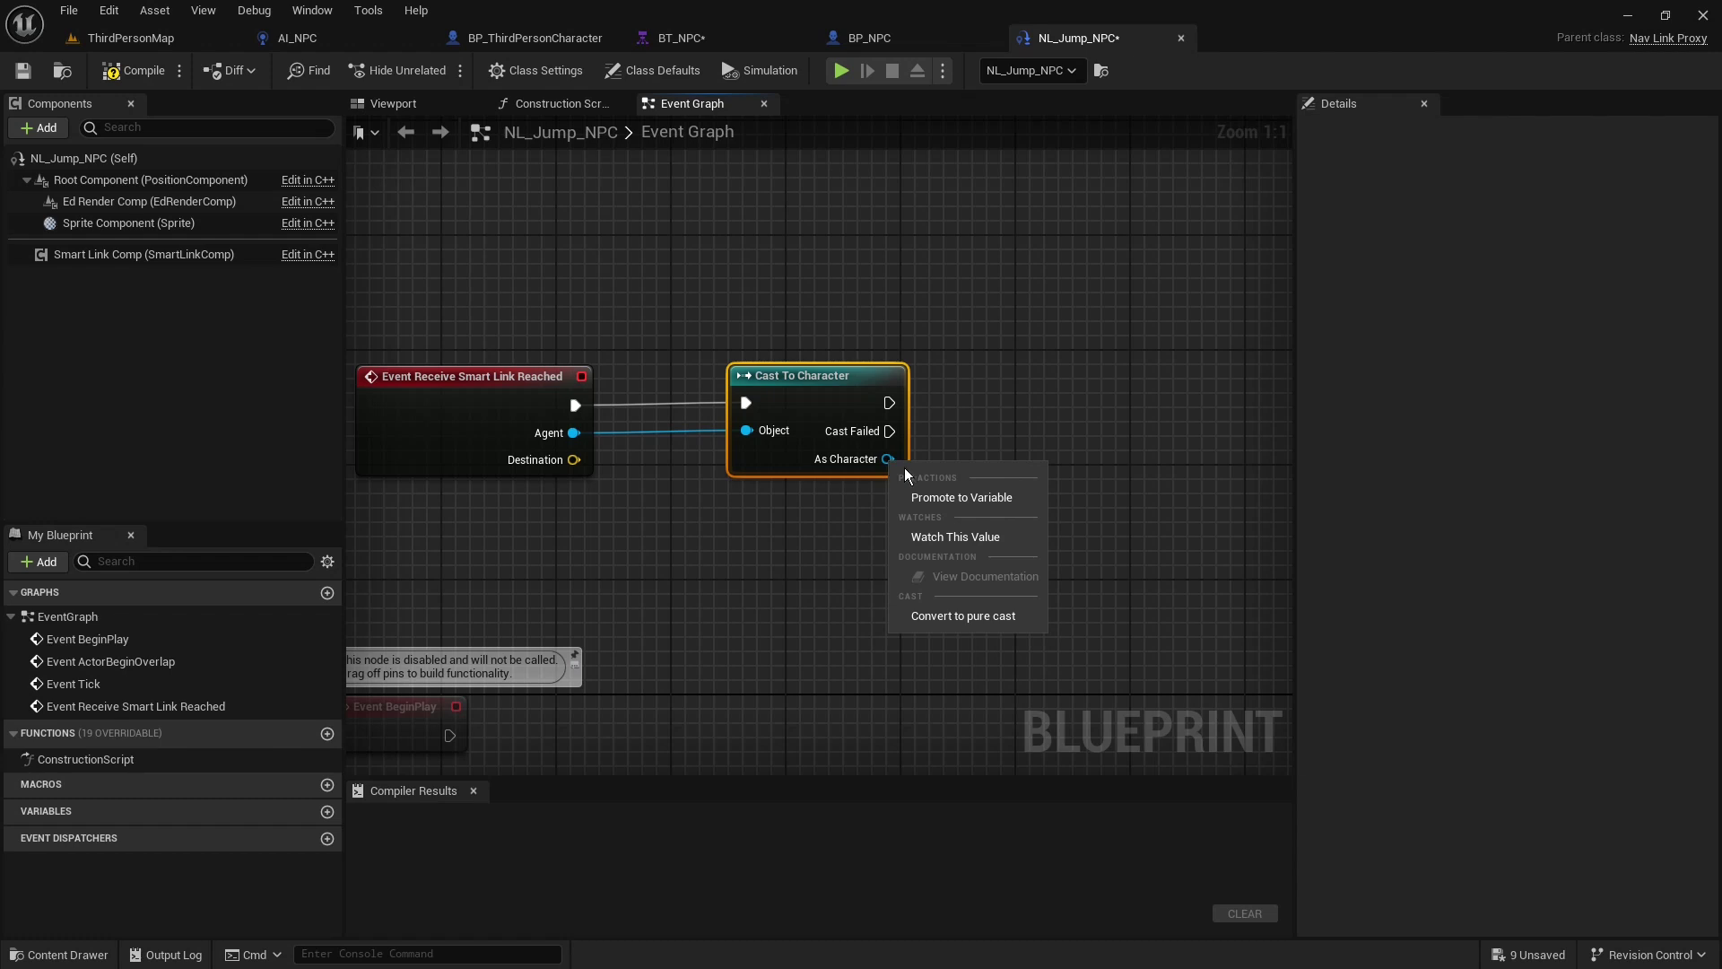
click(940, 496)
Add a Suggest Projectile Velocity Custom Arc node executed after the As Character Set node
drag(757, 458, 900, 459)
text(sugge)
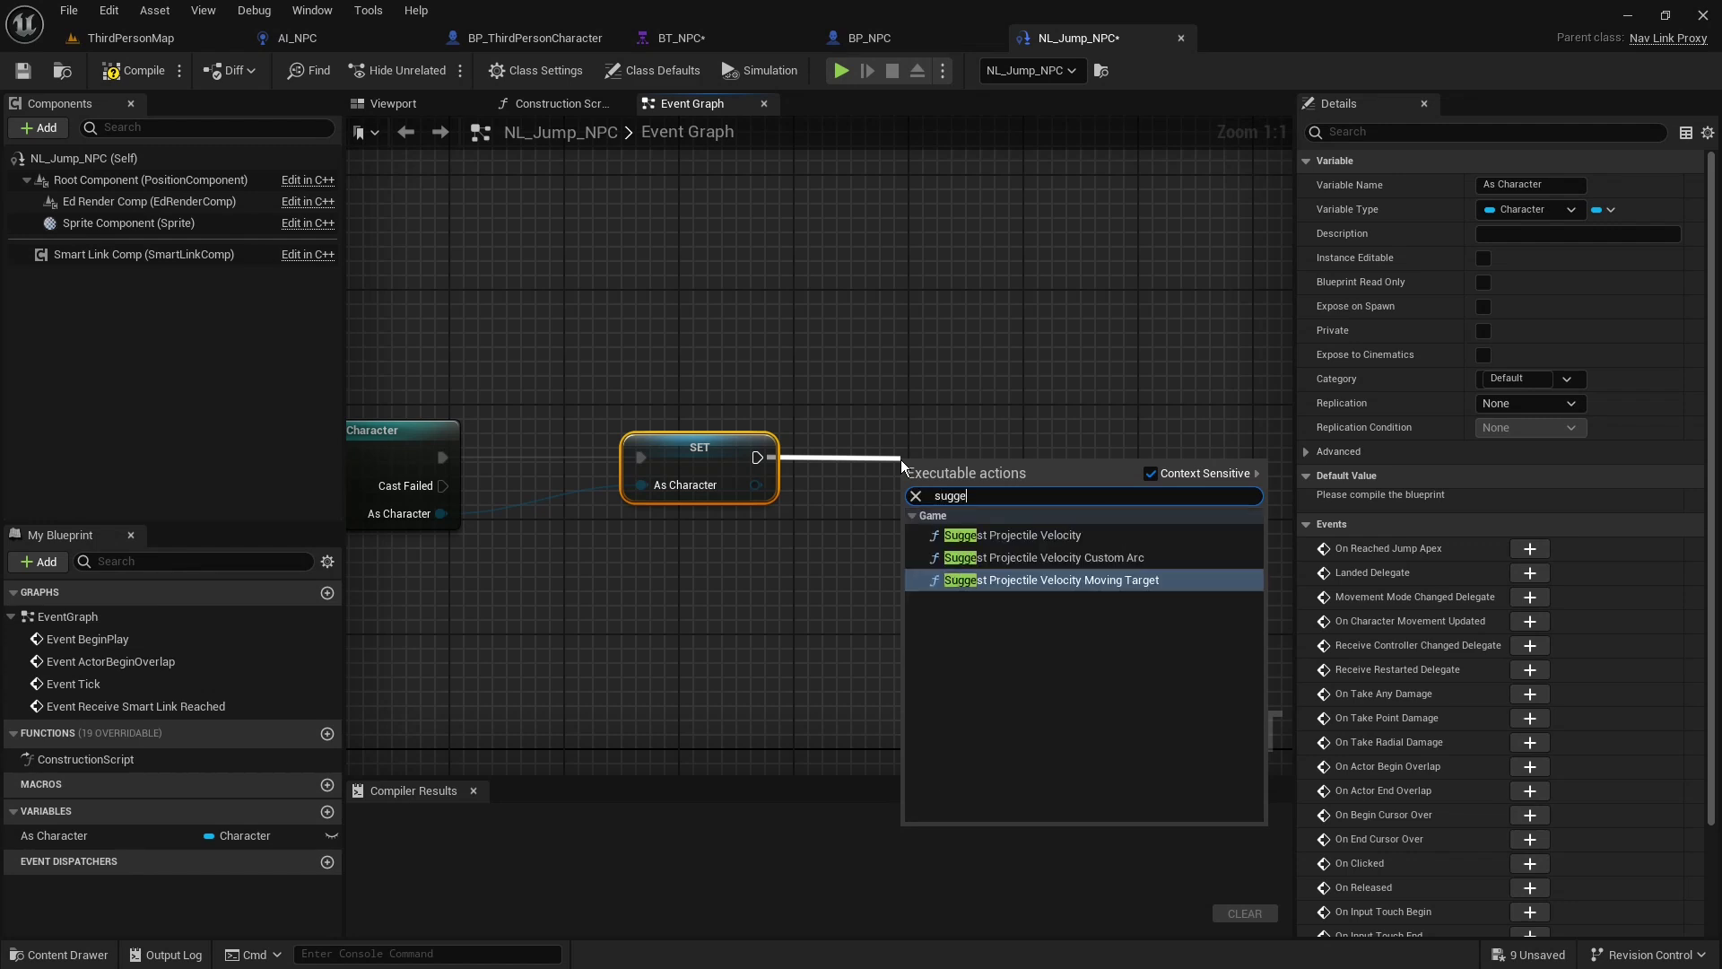
click(1010, 557)
Add Get Actor Location for the Set node's As Character output and connect its Return Value to the velocity node's Start Pos
drag(647, 473, 638, 599)
text(get ac)
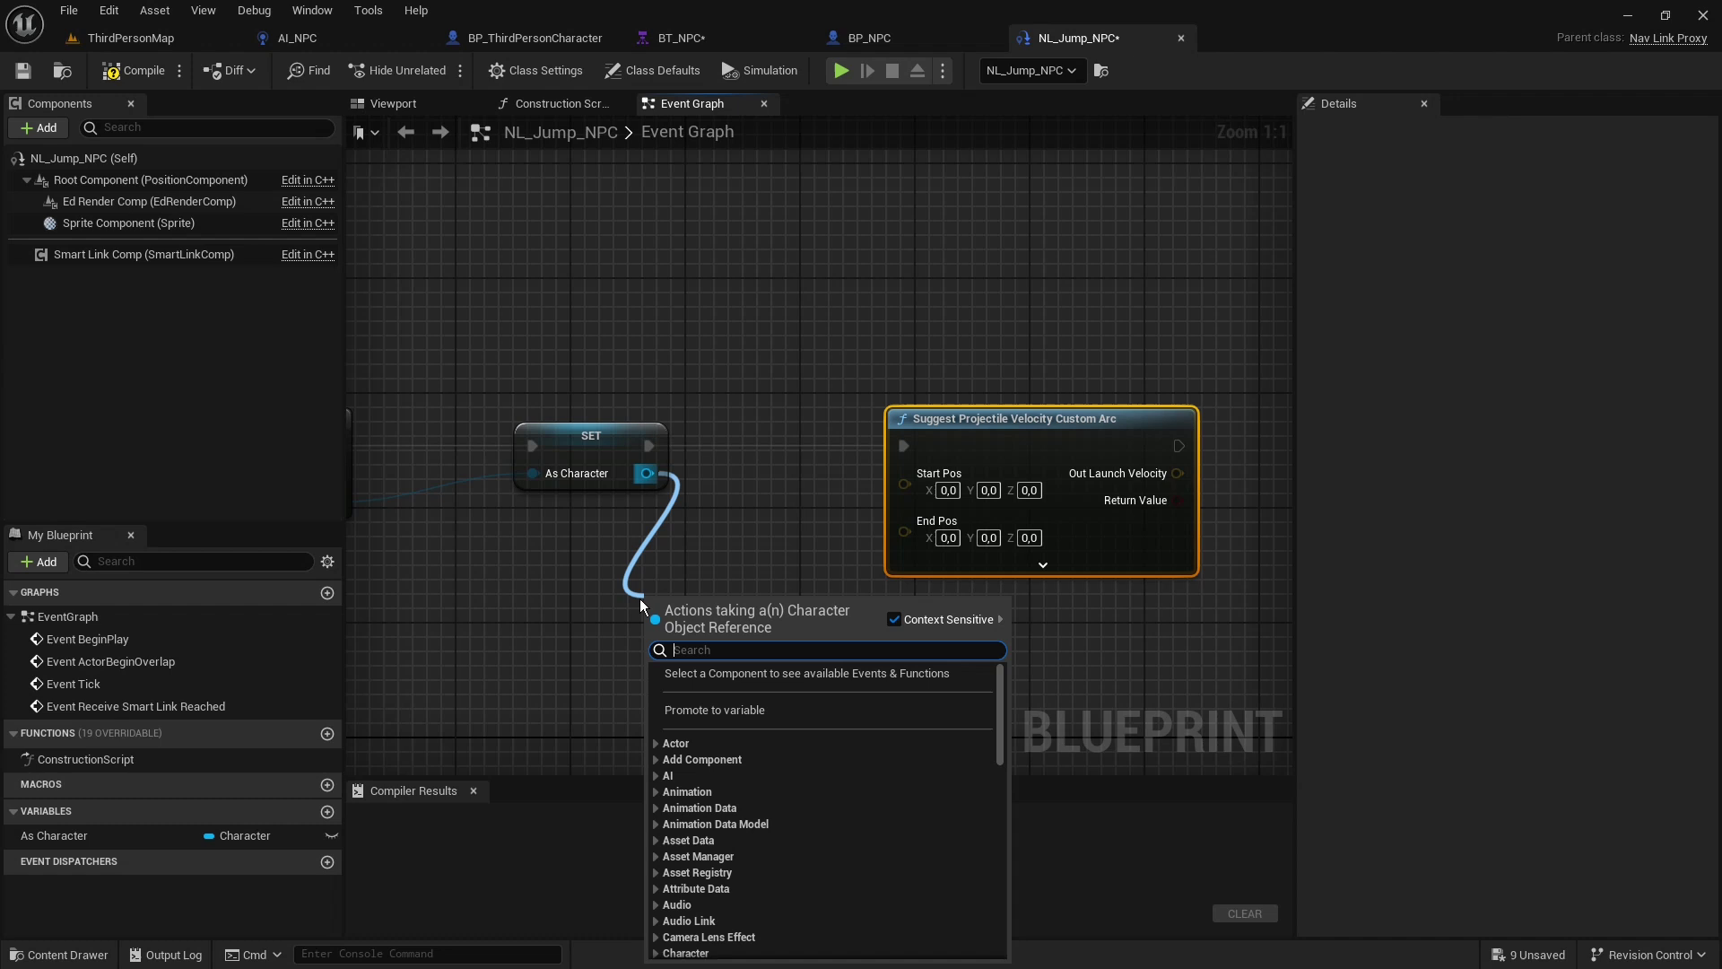
text(tor)
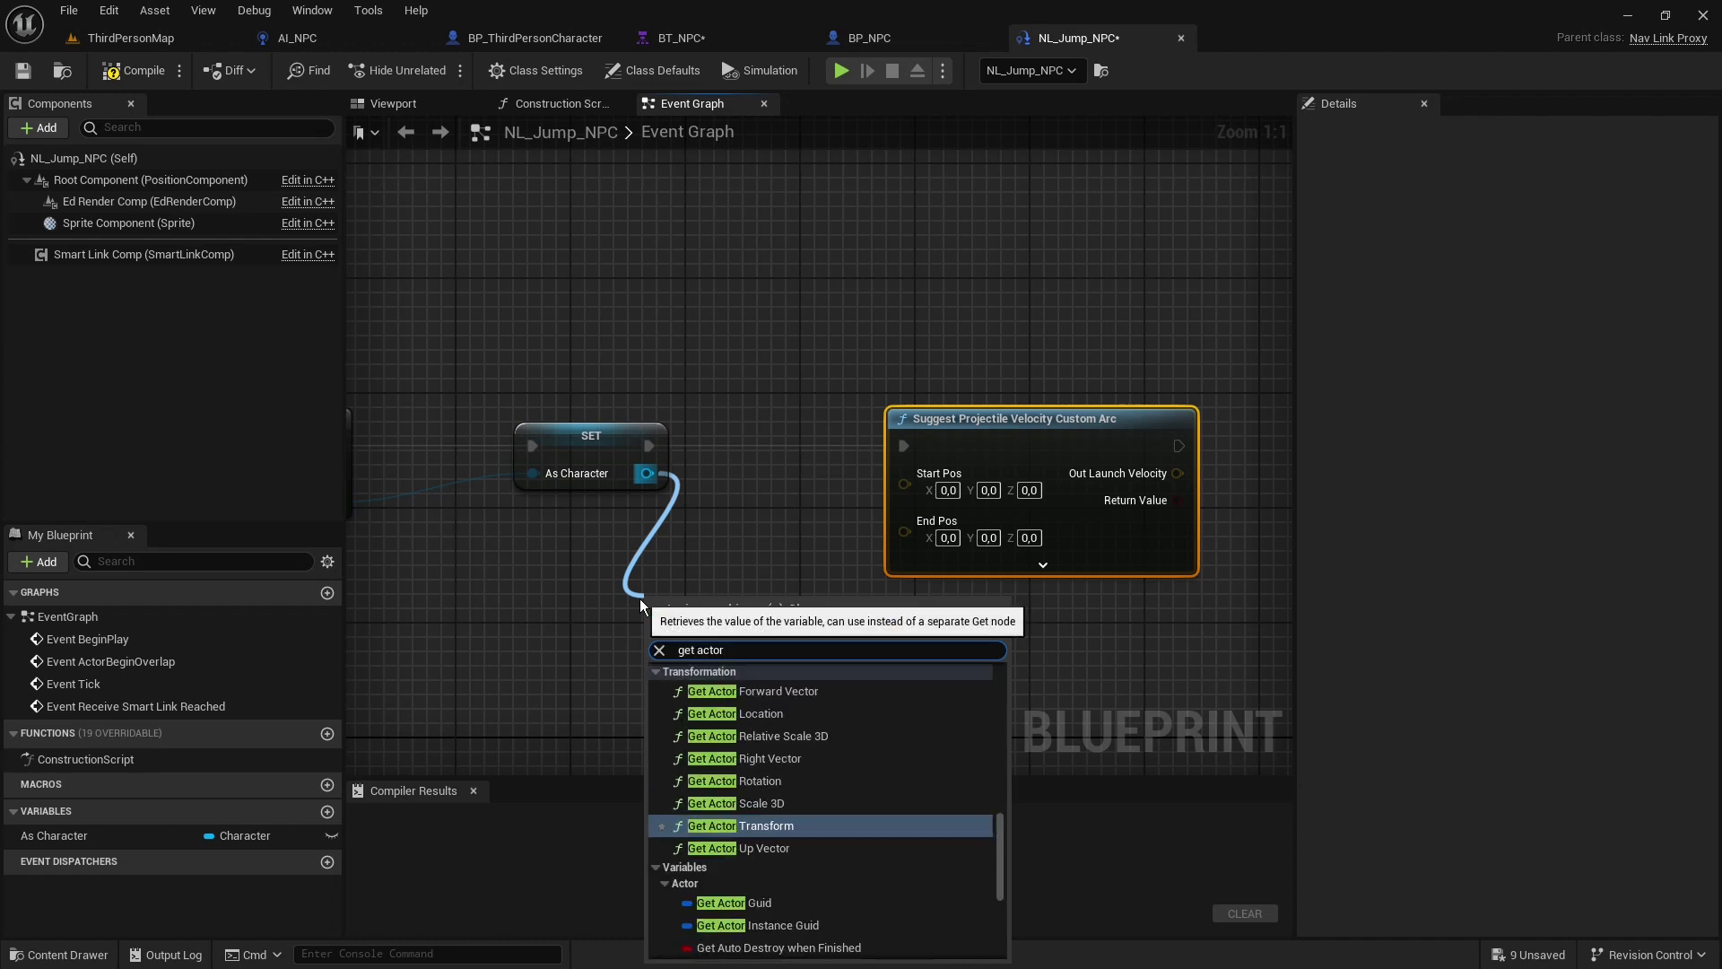
text( location)
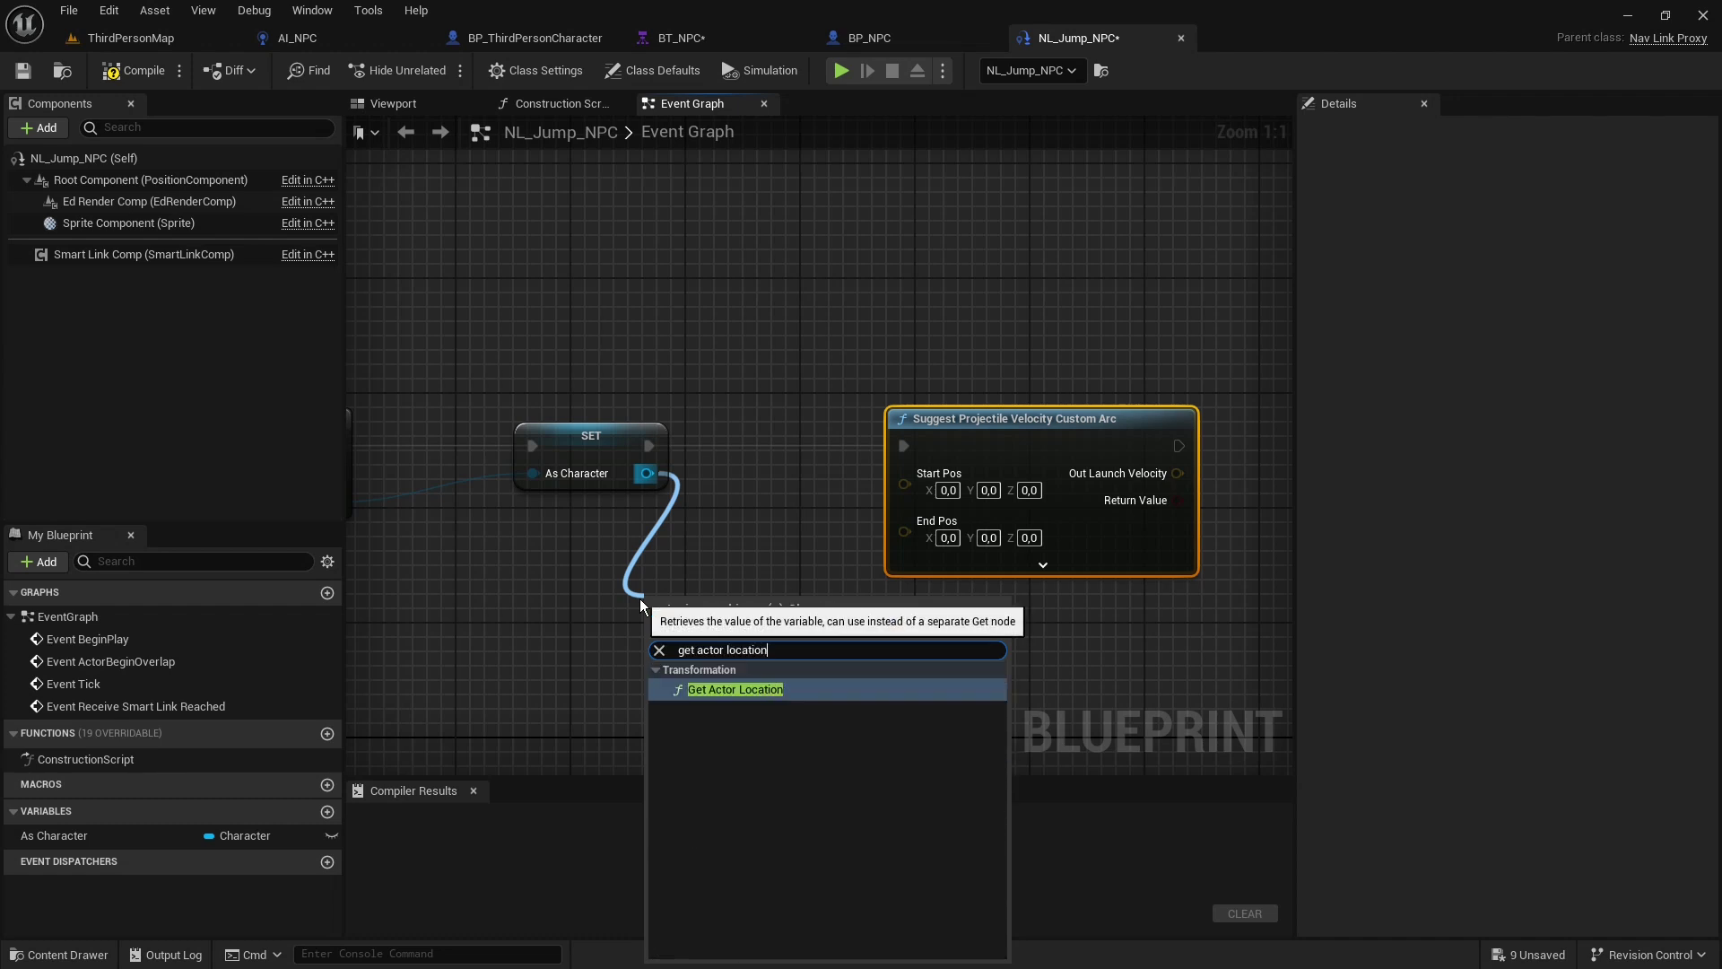
click(775, 689)
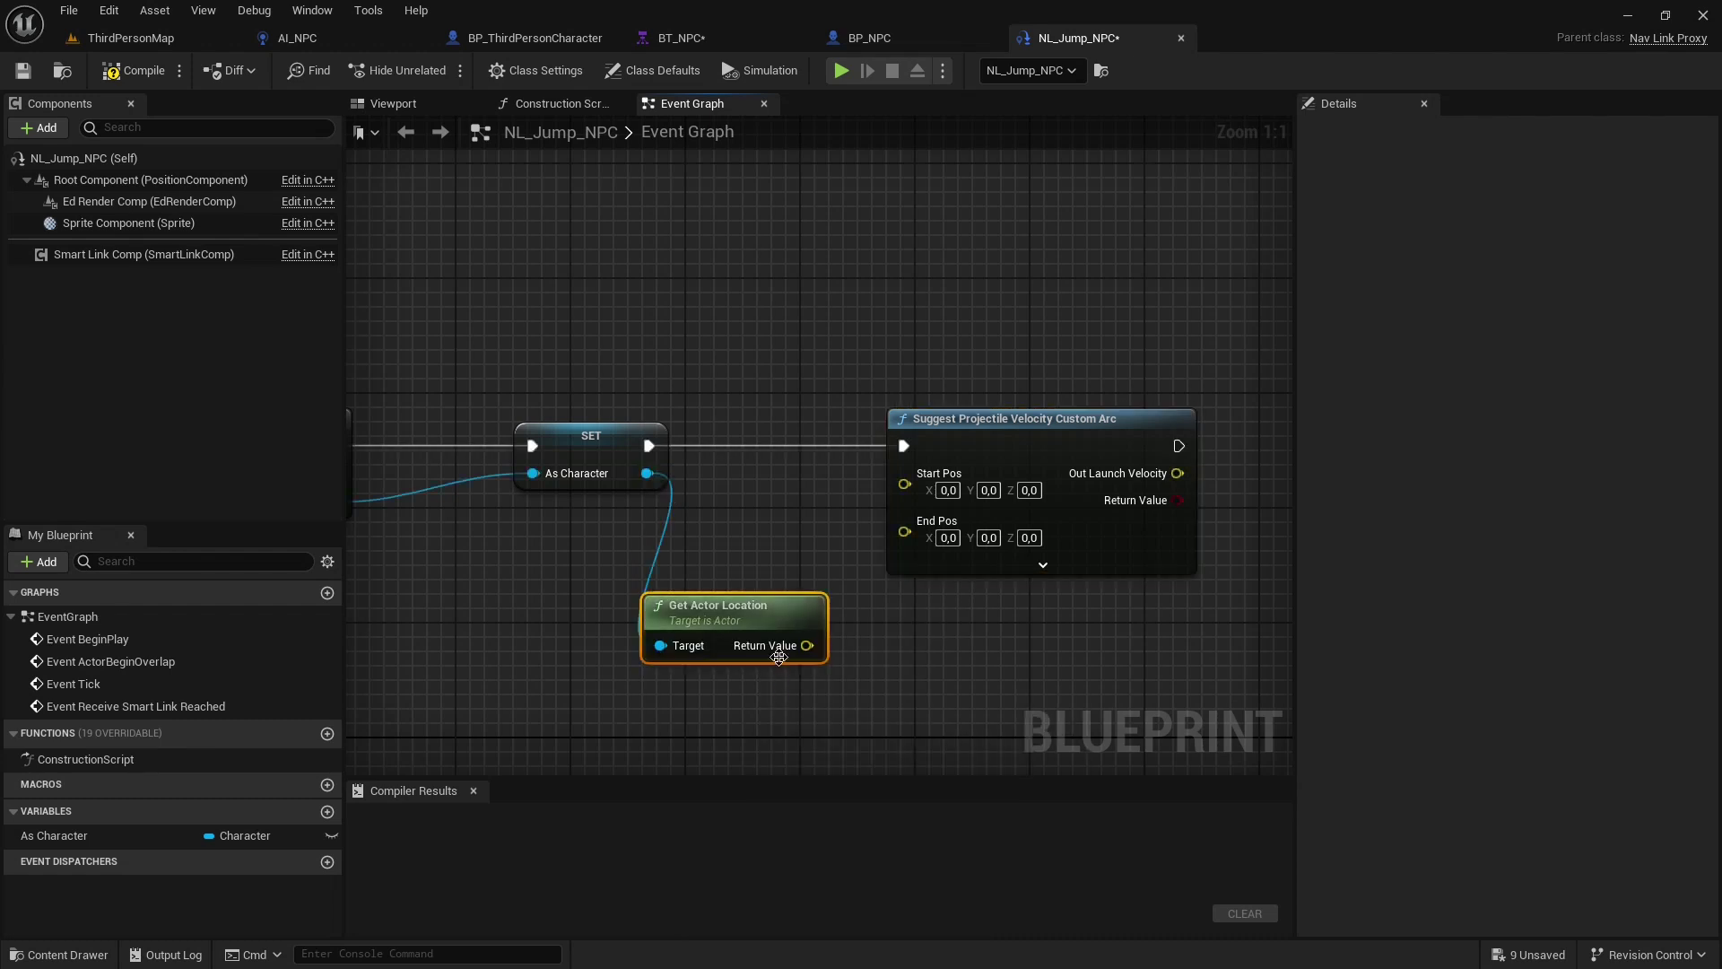
drag(805, 645, 902, 483)
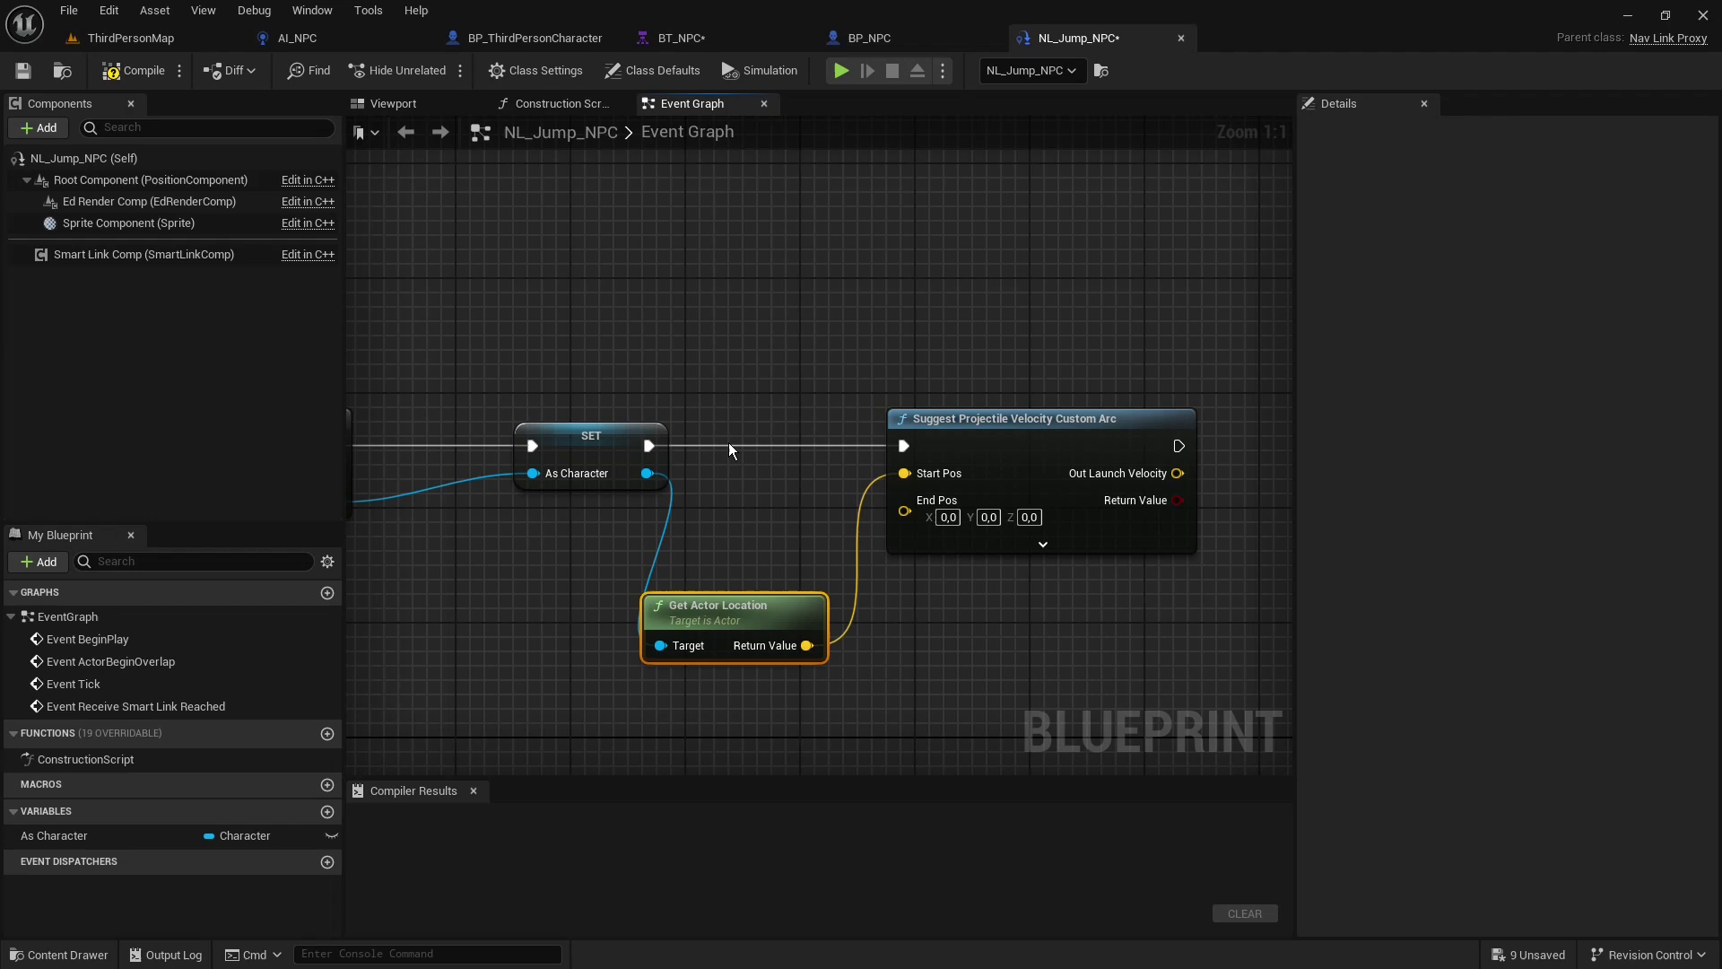
Connect the Destination of Event Receive Smart Link Reached to End Pos on Suggest Projectile Velocity Custom Arc
scroll(726, 443, down, 3)
scroll(471, 476, down, 2)
right_drag(489, 415, 741, 404)
scroll(714, 426, up, 2)
scroll(714, 427, up, 1)
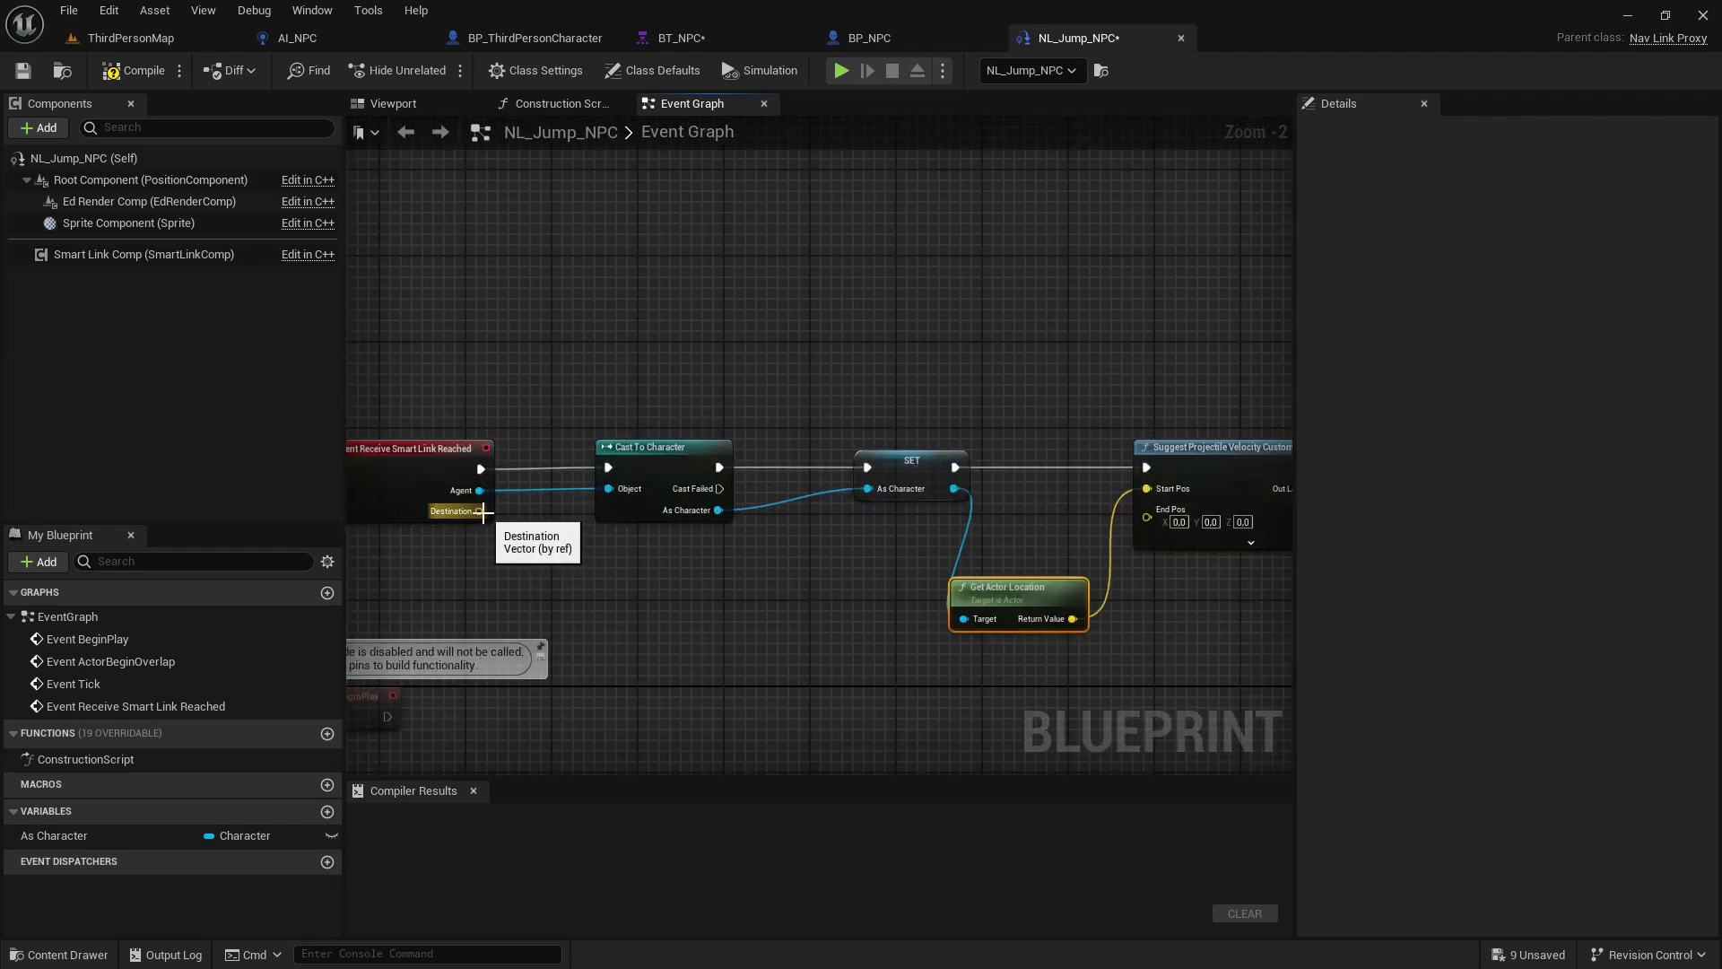
drag(479, 510, 1144, 518)
scroll(1018, 459, down, 1)
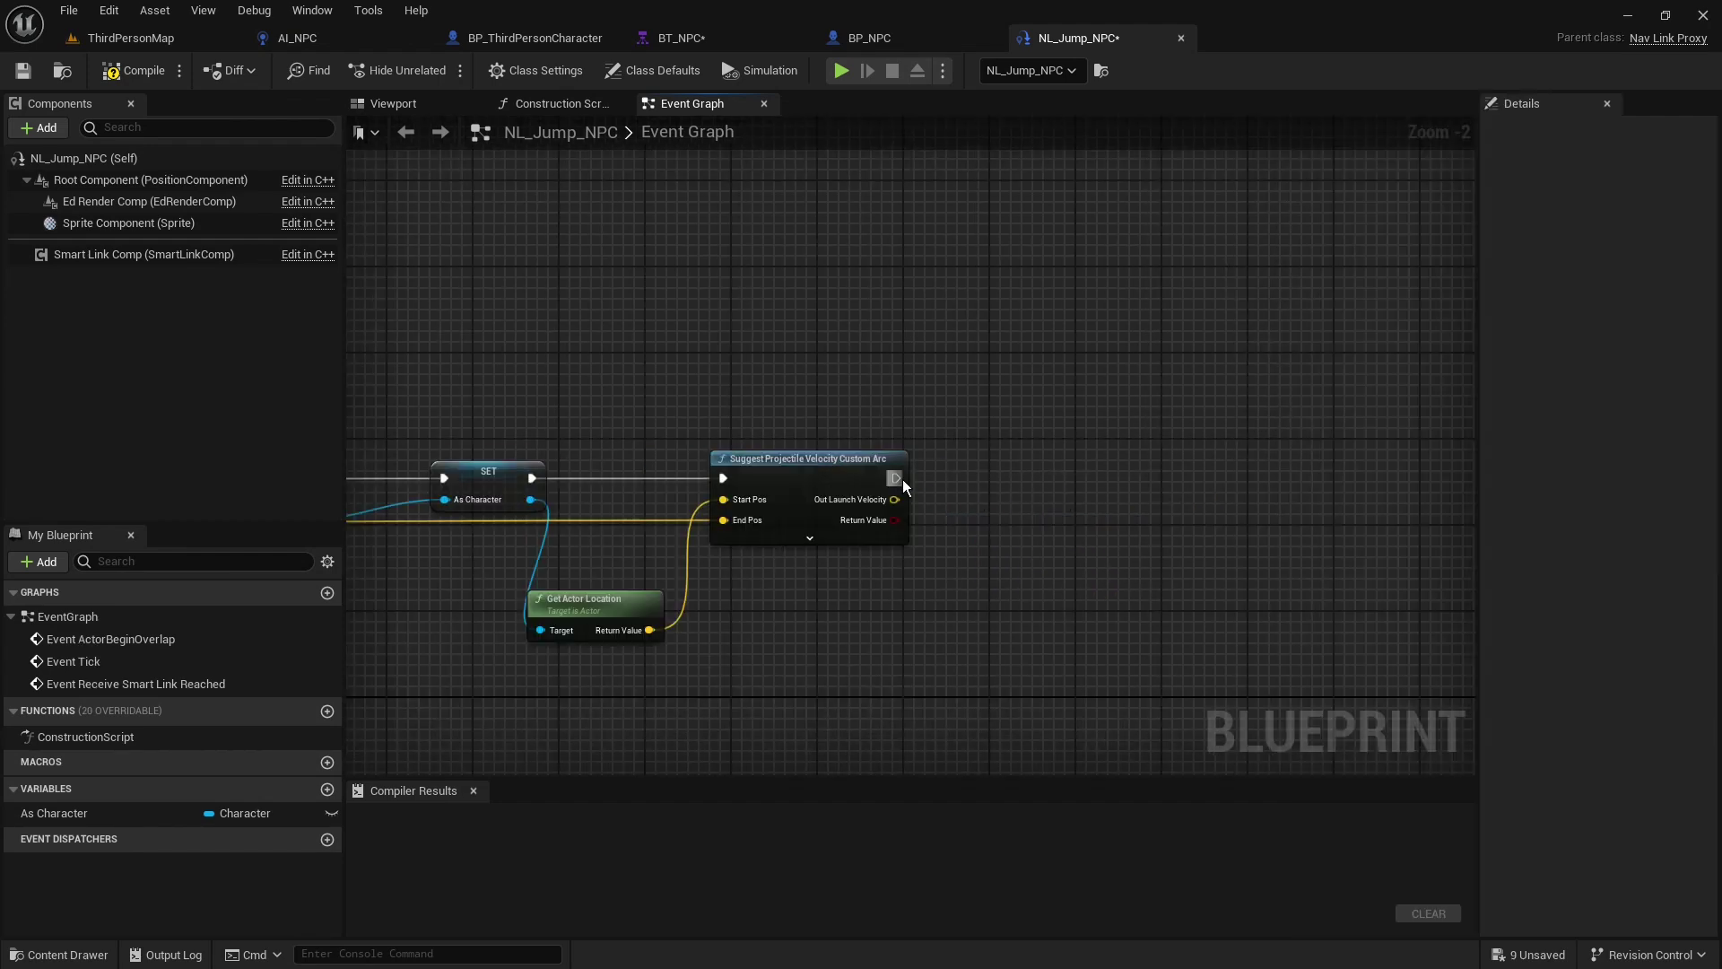
Add a Launch Character node after Suggest Projectile Velocity Custom Arc, with the As Character variable connected to its Target
drag(902, 478, 1073, 476)
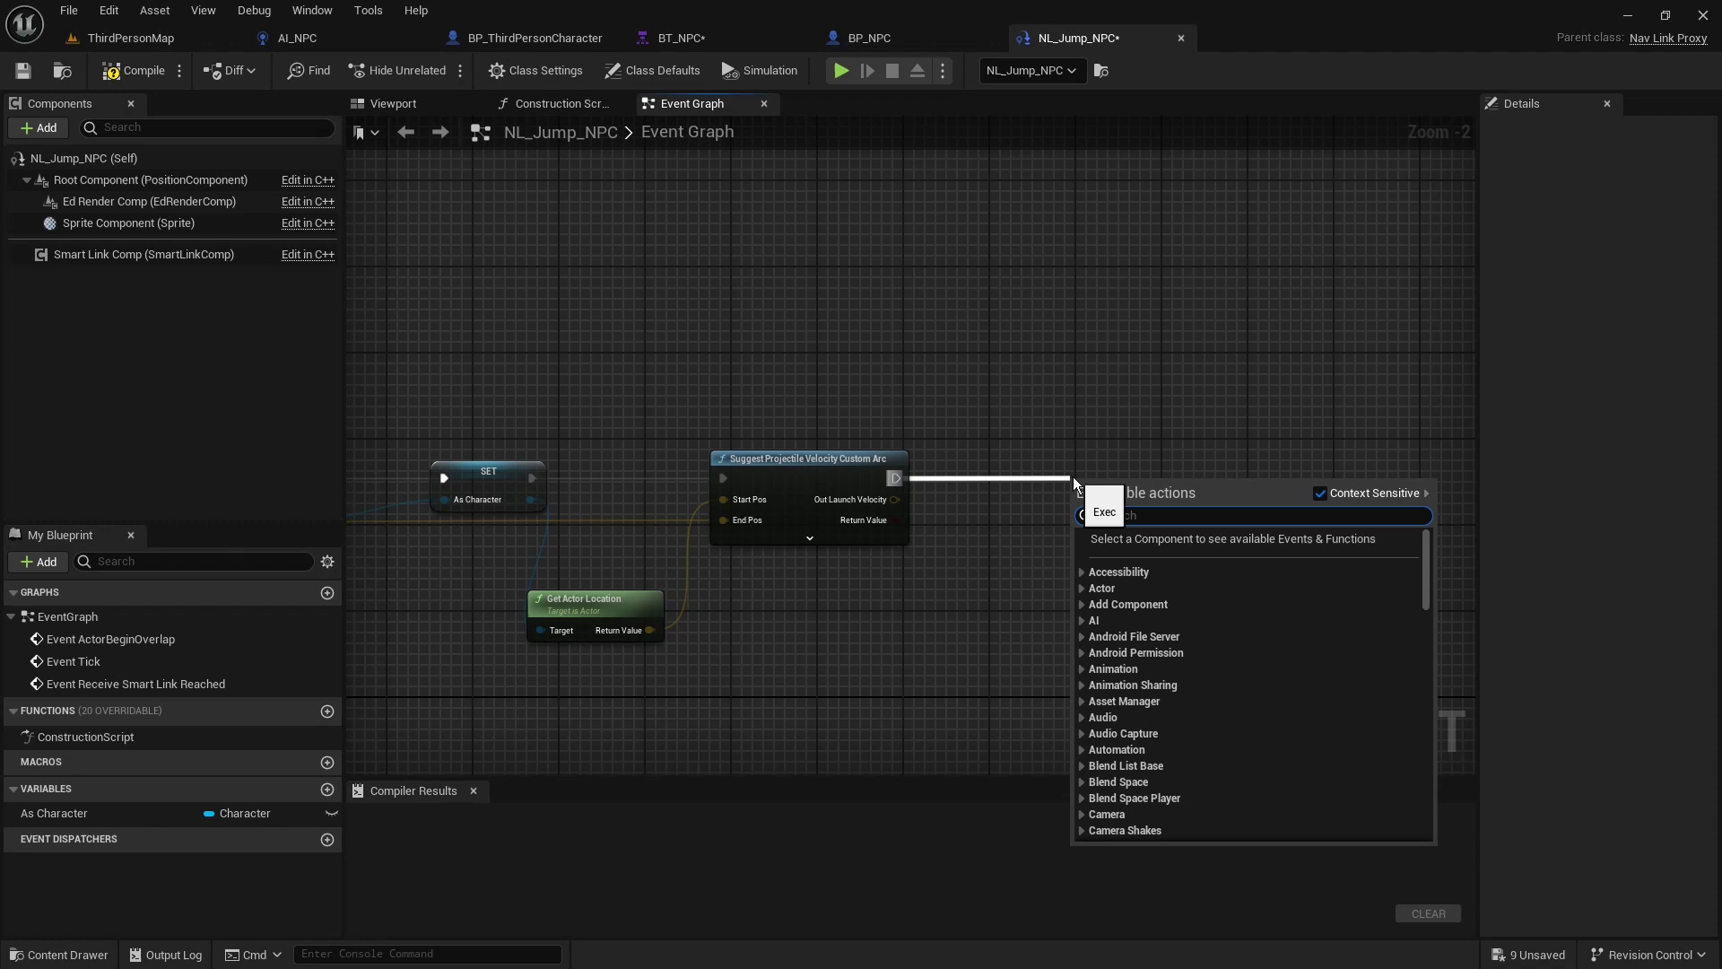
text(launch character)
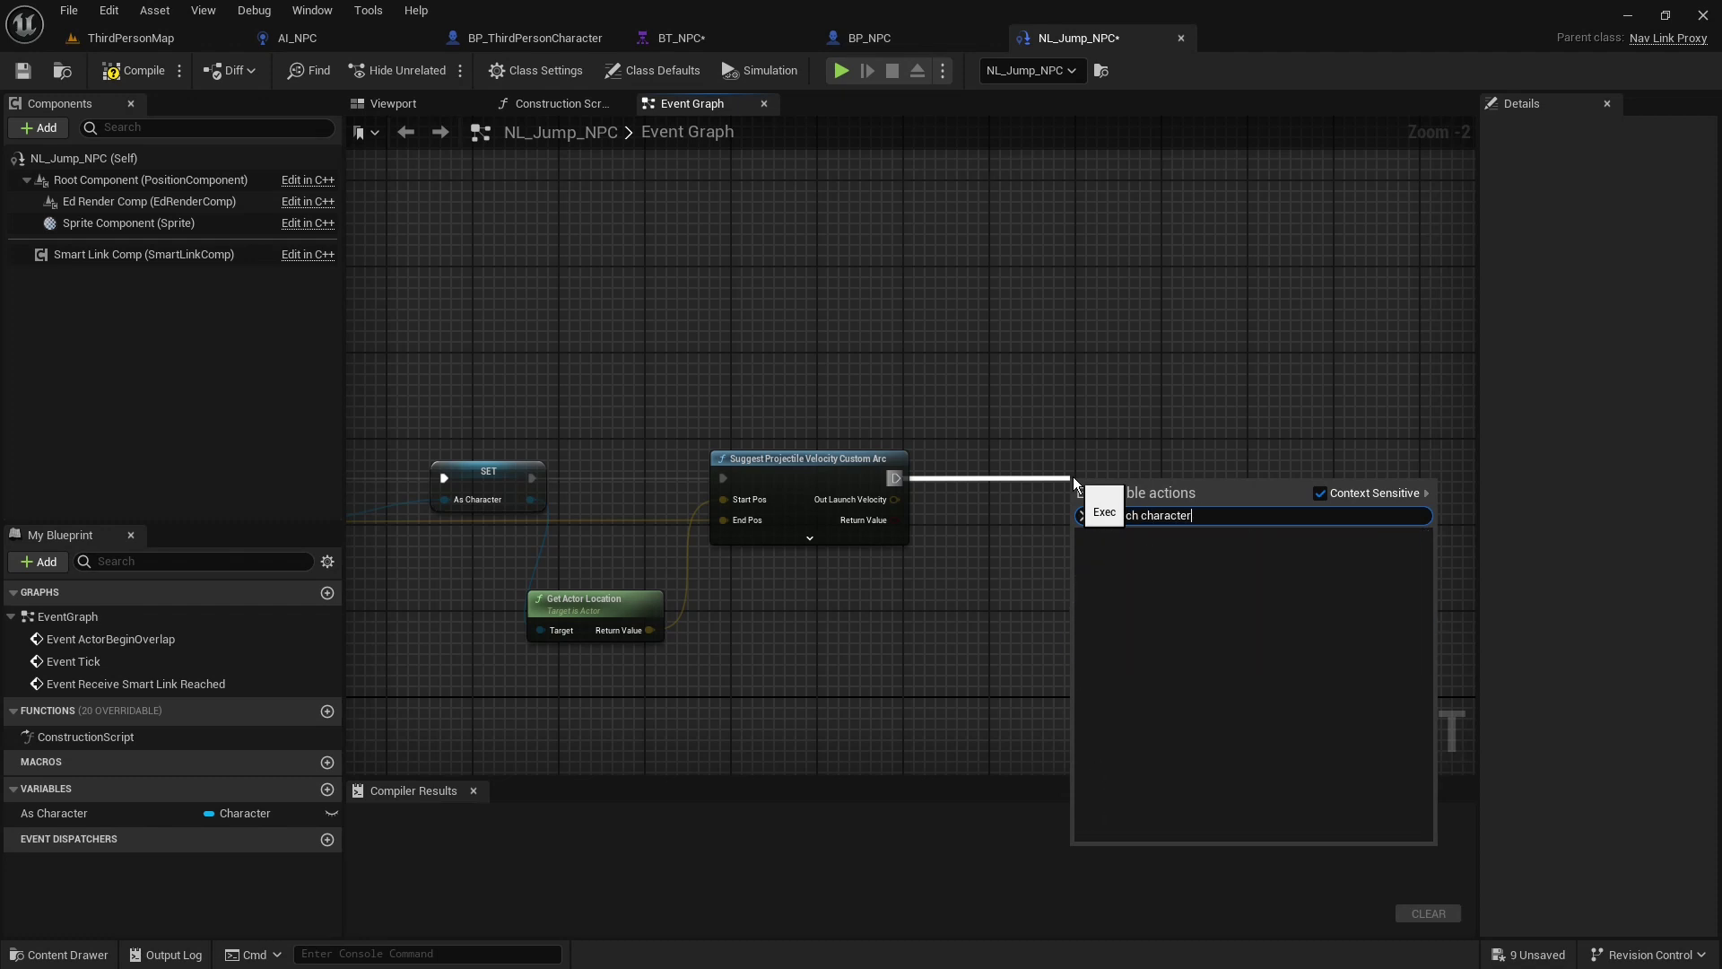
click(1320, 492)
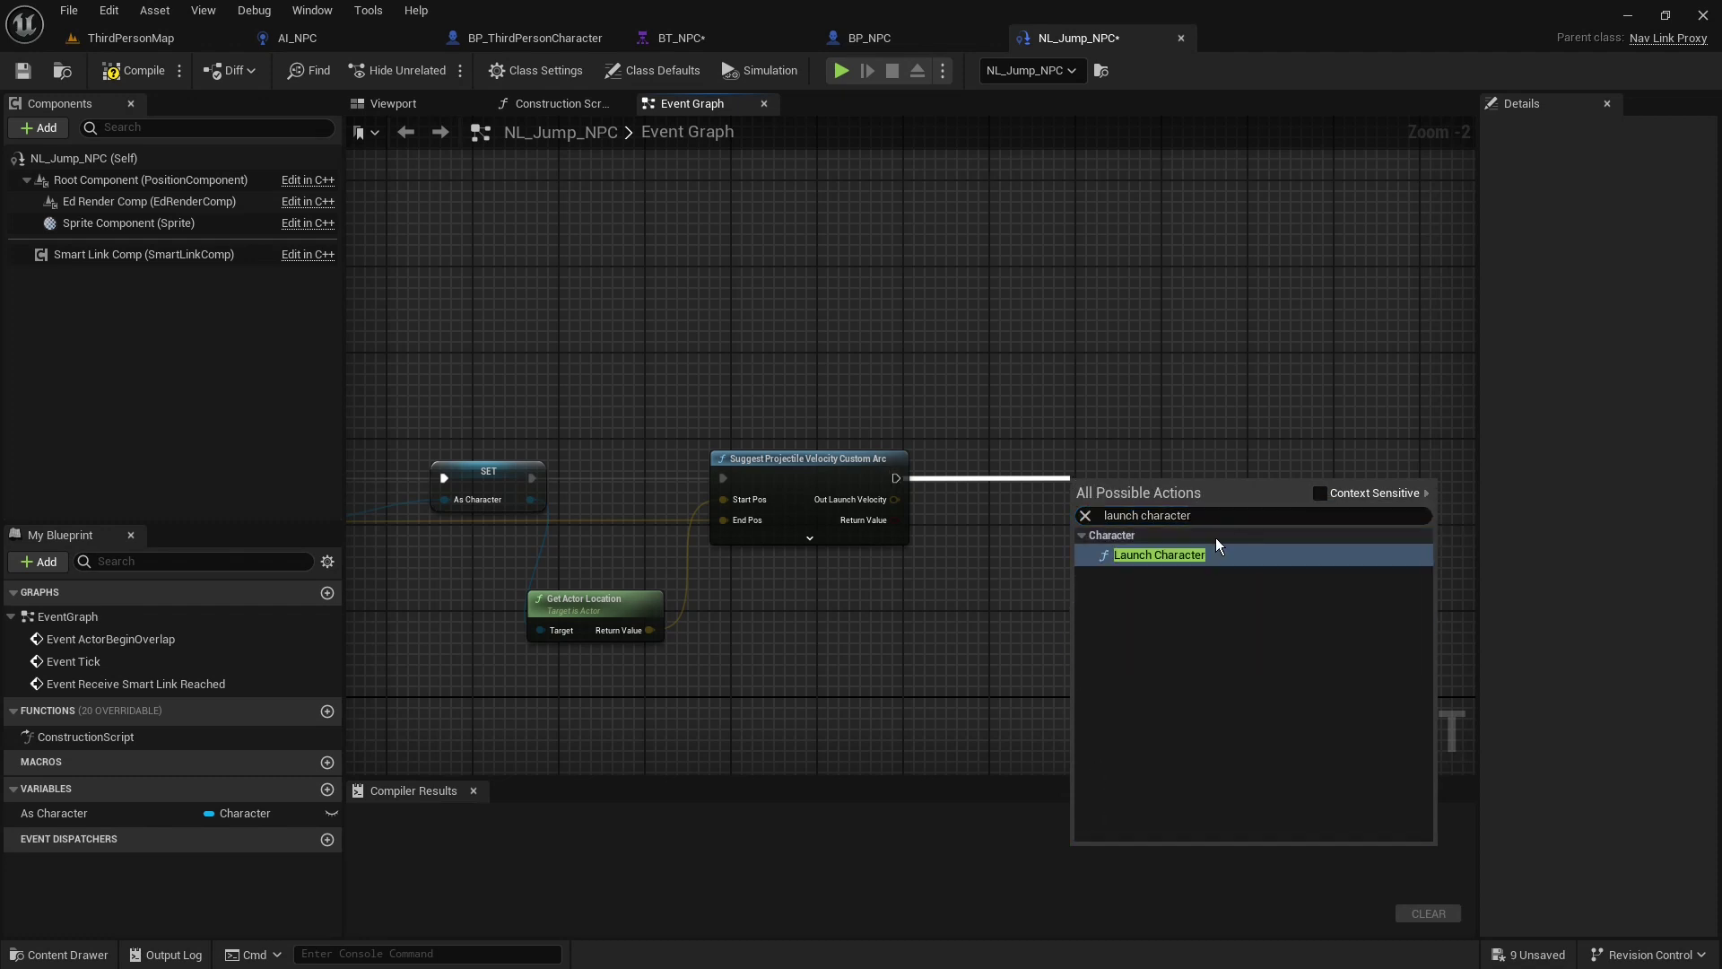
click(1174, 551)
drag(1164, 465, 1164, 454)
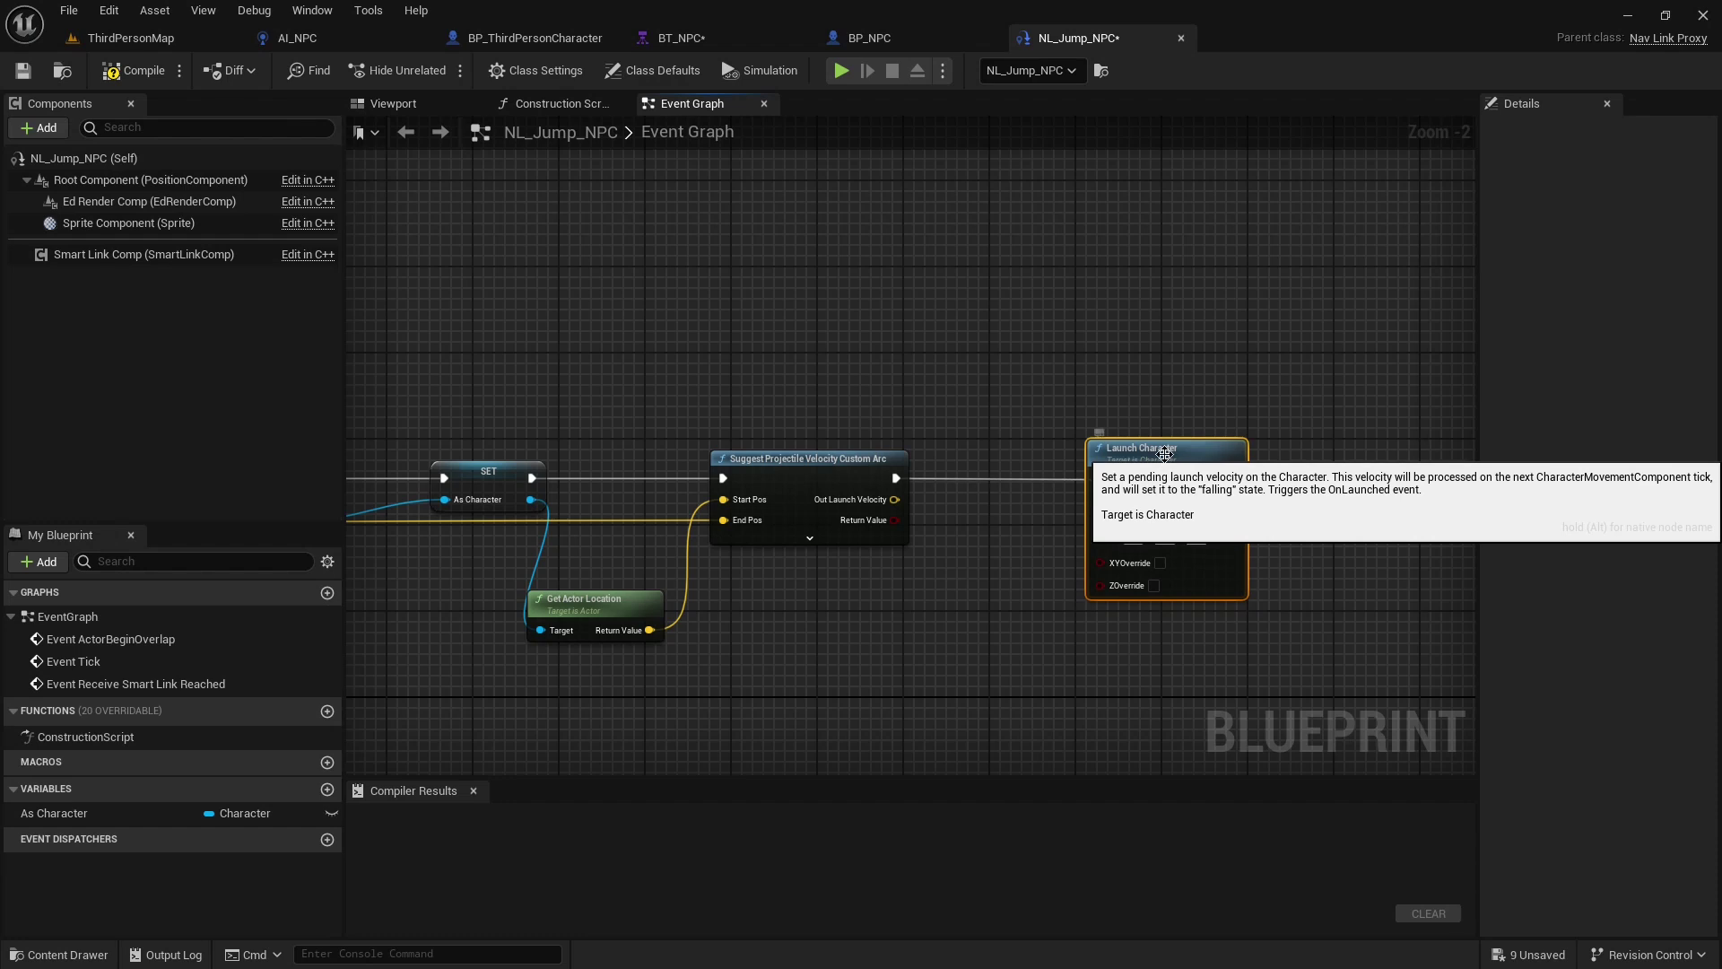
right_drag(1164, 454, 1120, 453)
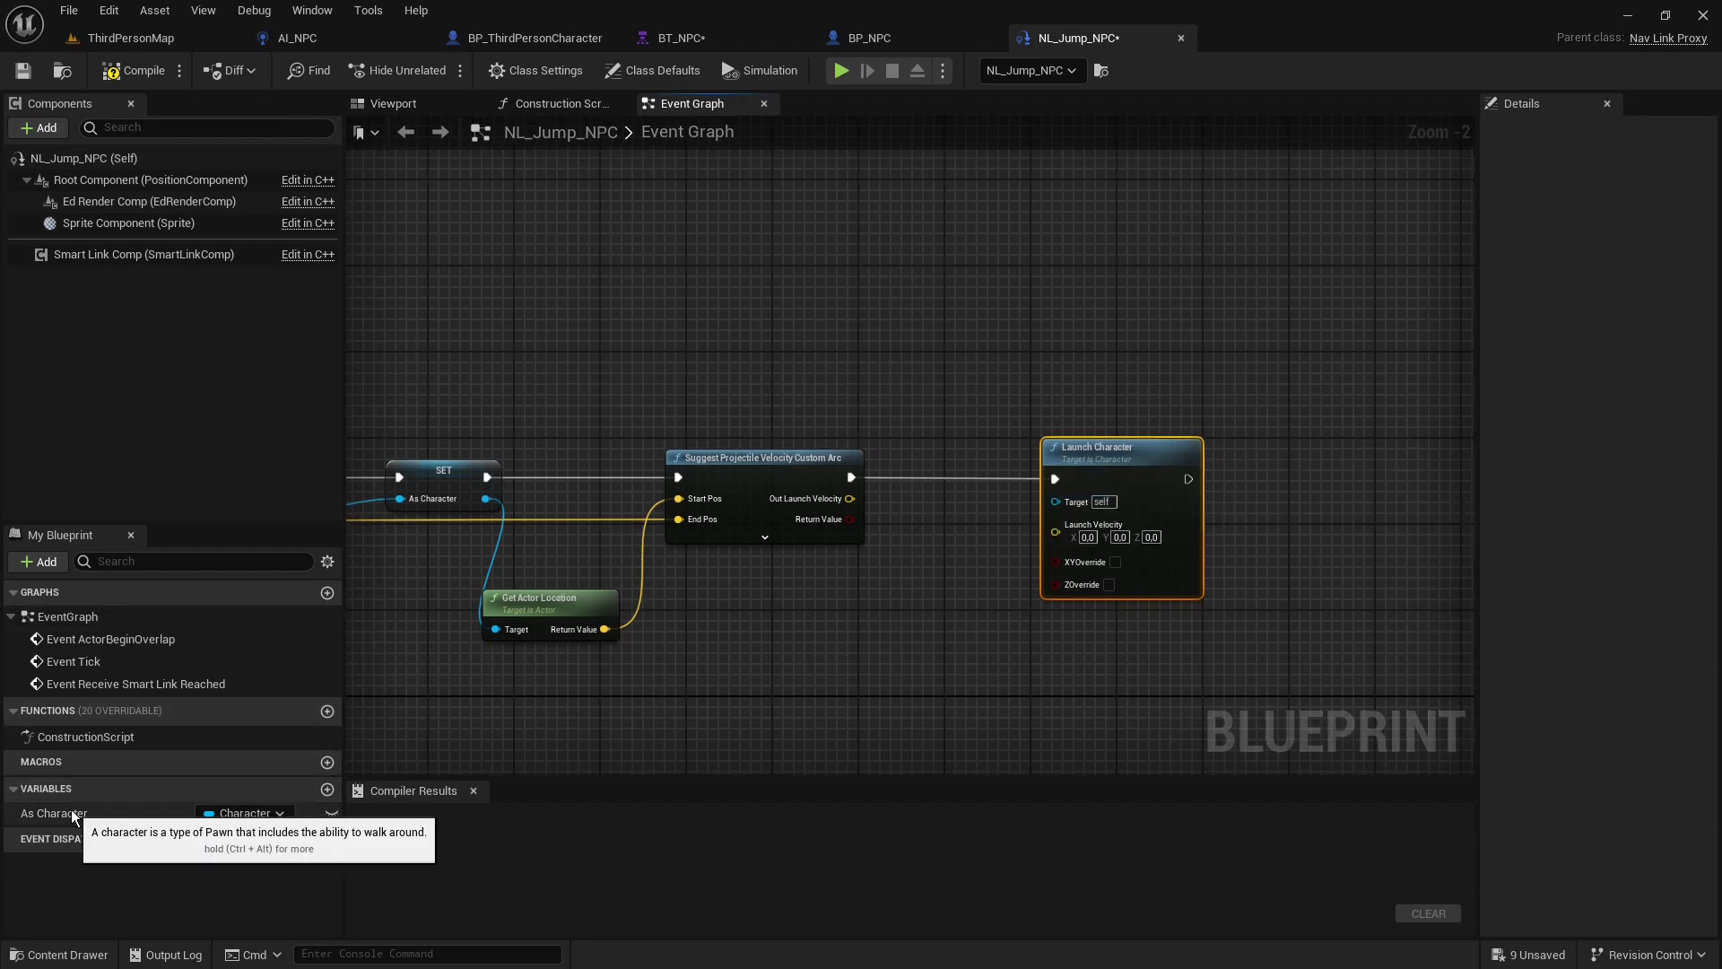
drag(72, 809, 1055, 500)
click(942, 584)
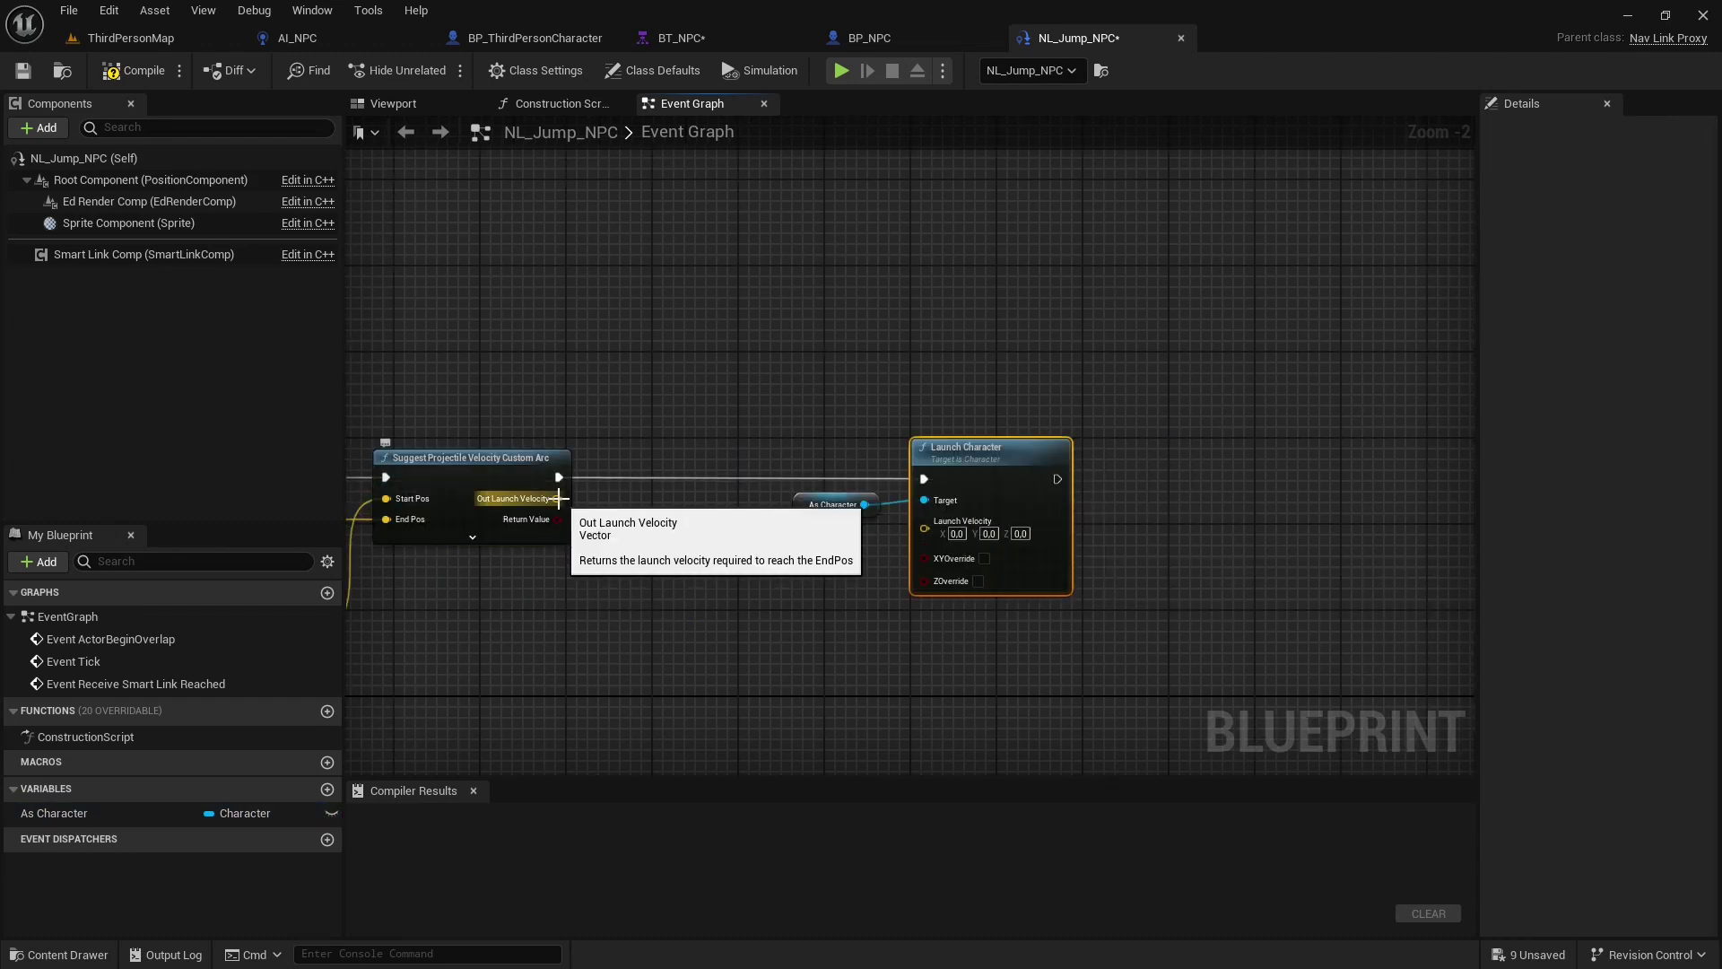
Multiply Out Launch Velocity by a single-precision float of 2.0 and connect the result to Launch Character's Launch Velocity
drag(557, 499, 640, 586)
text(multiply)
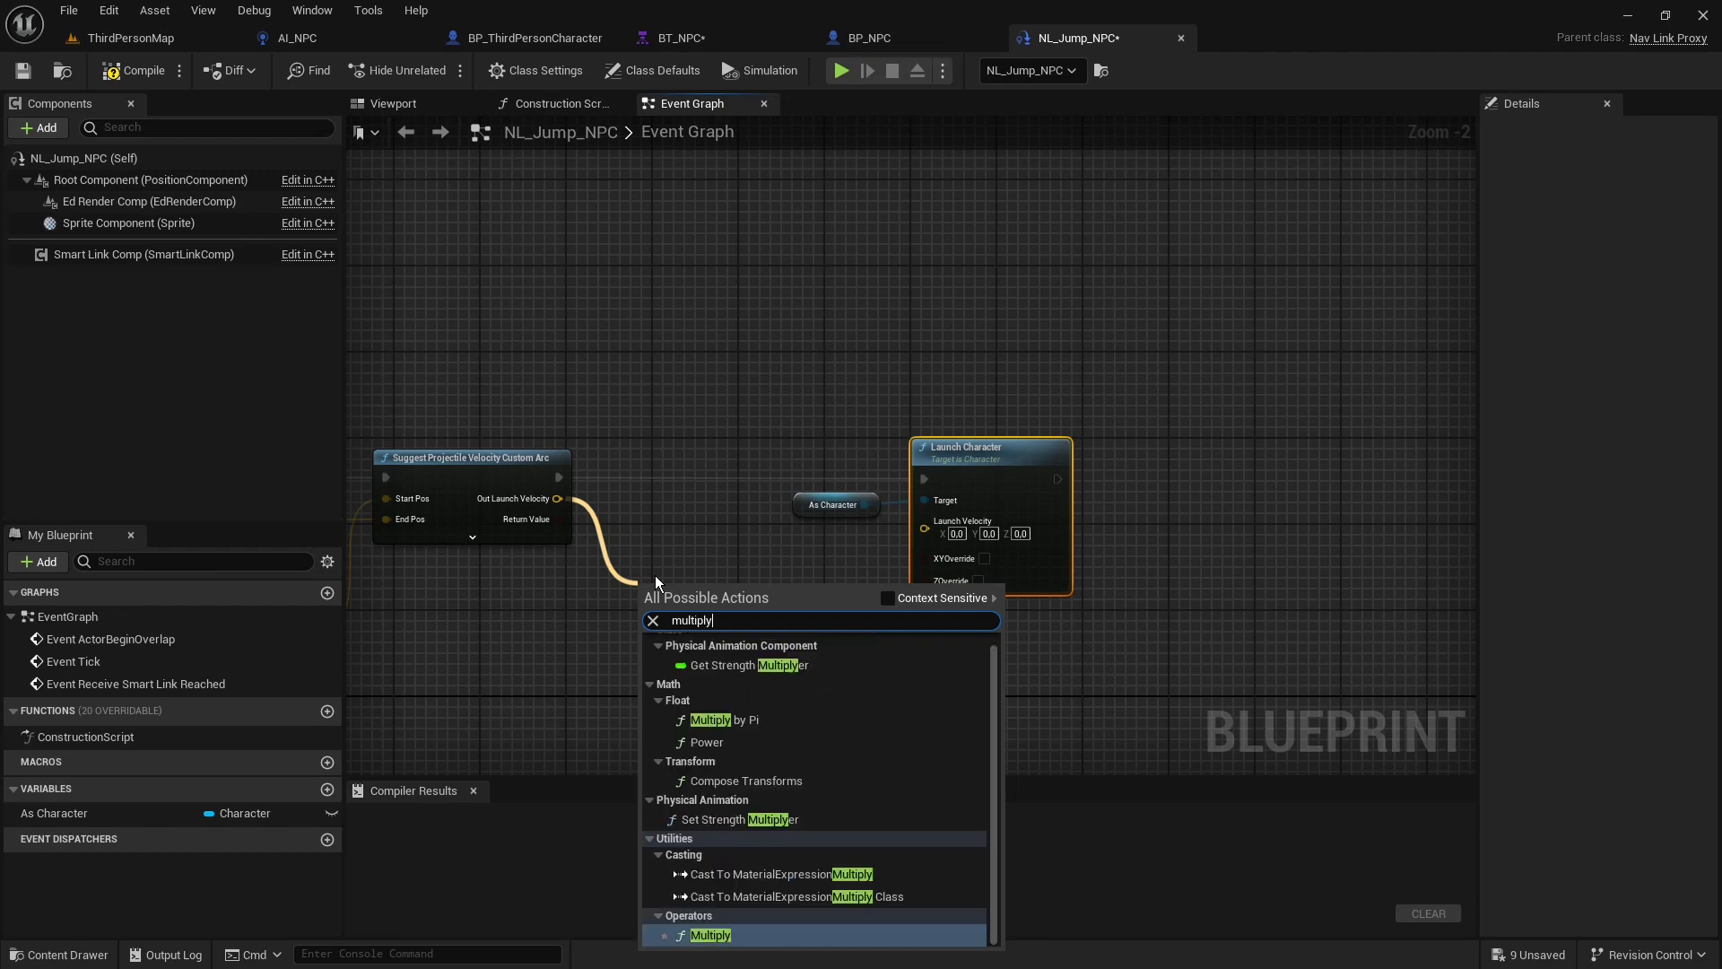
key(Return)
right_click(643, 613)
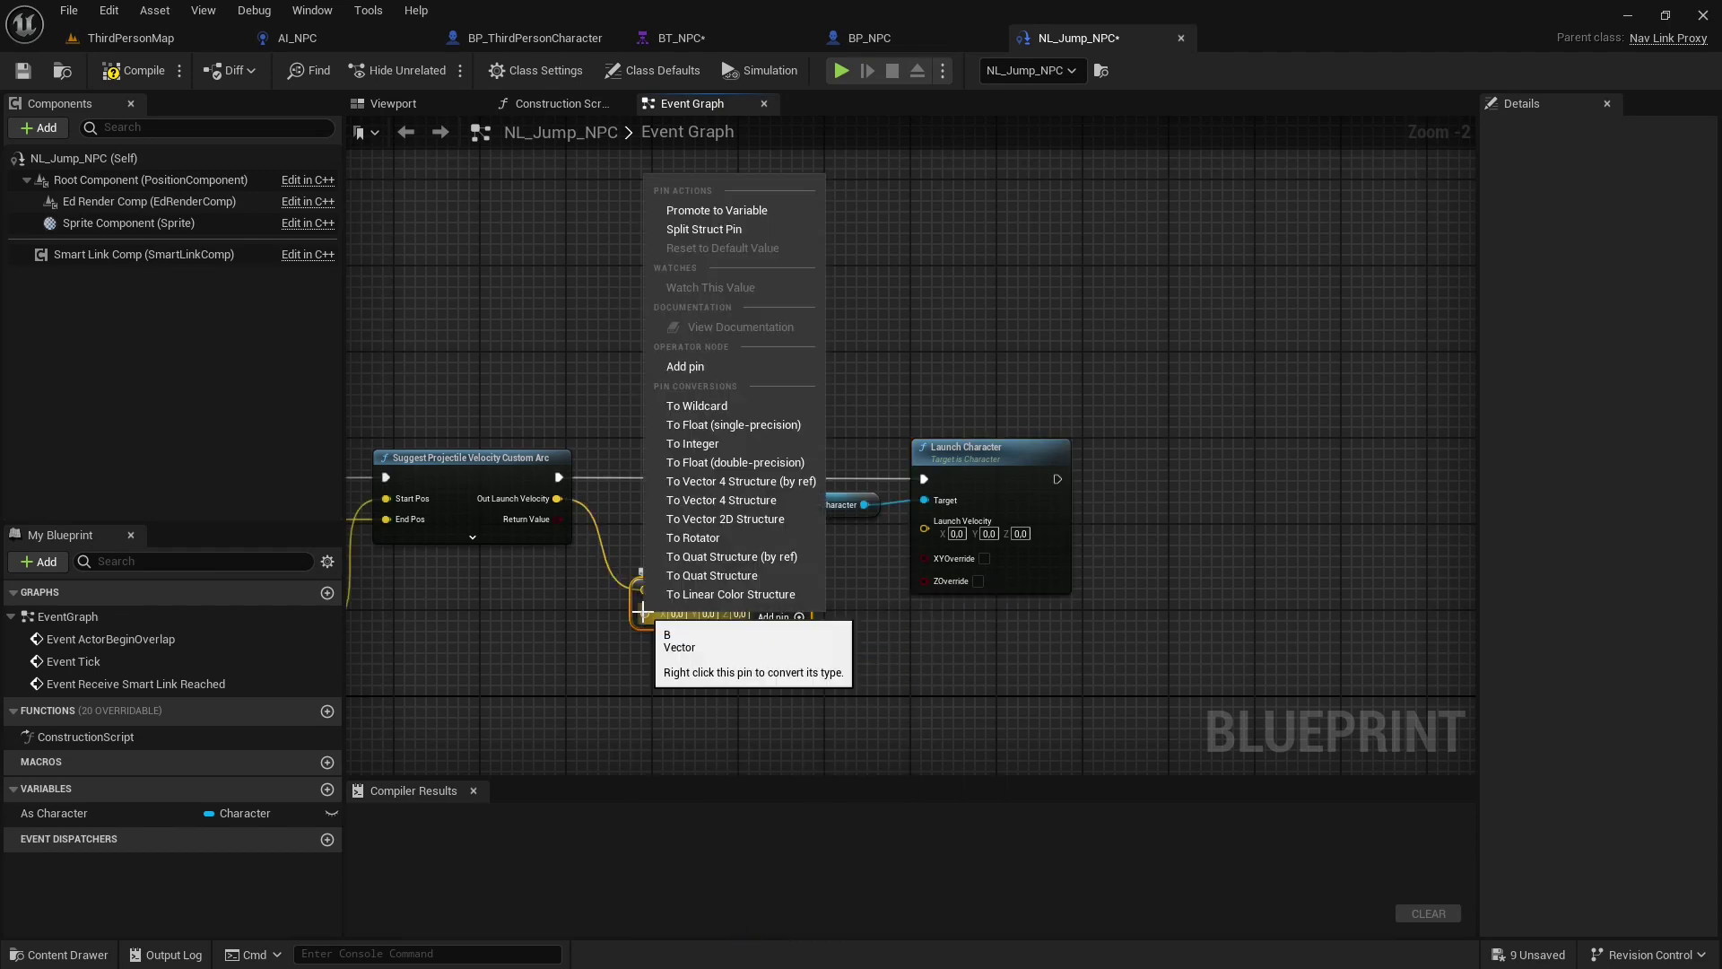
click(730, 425)
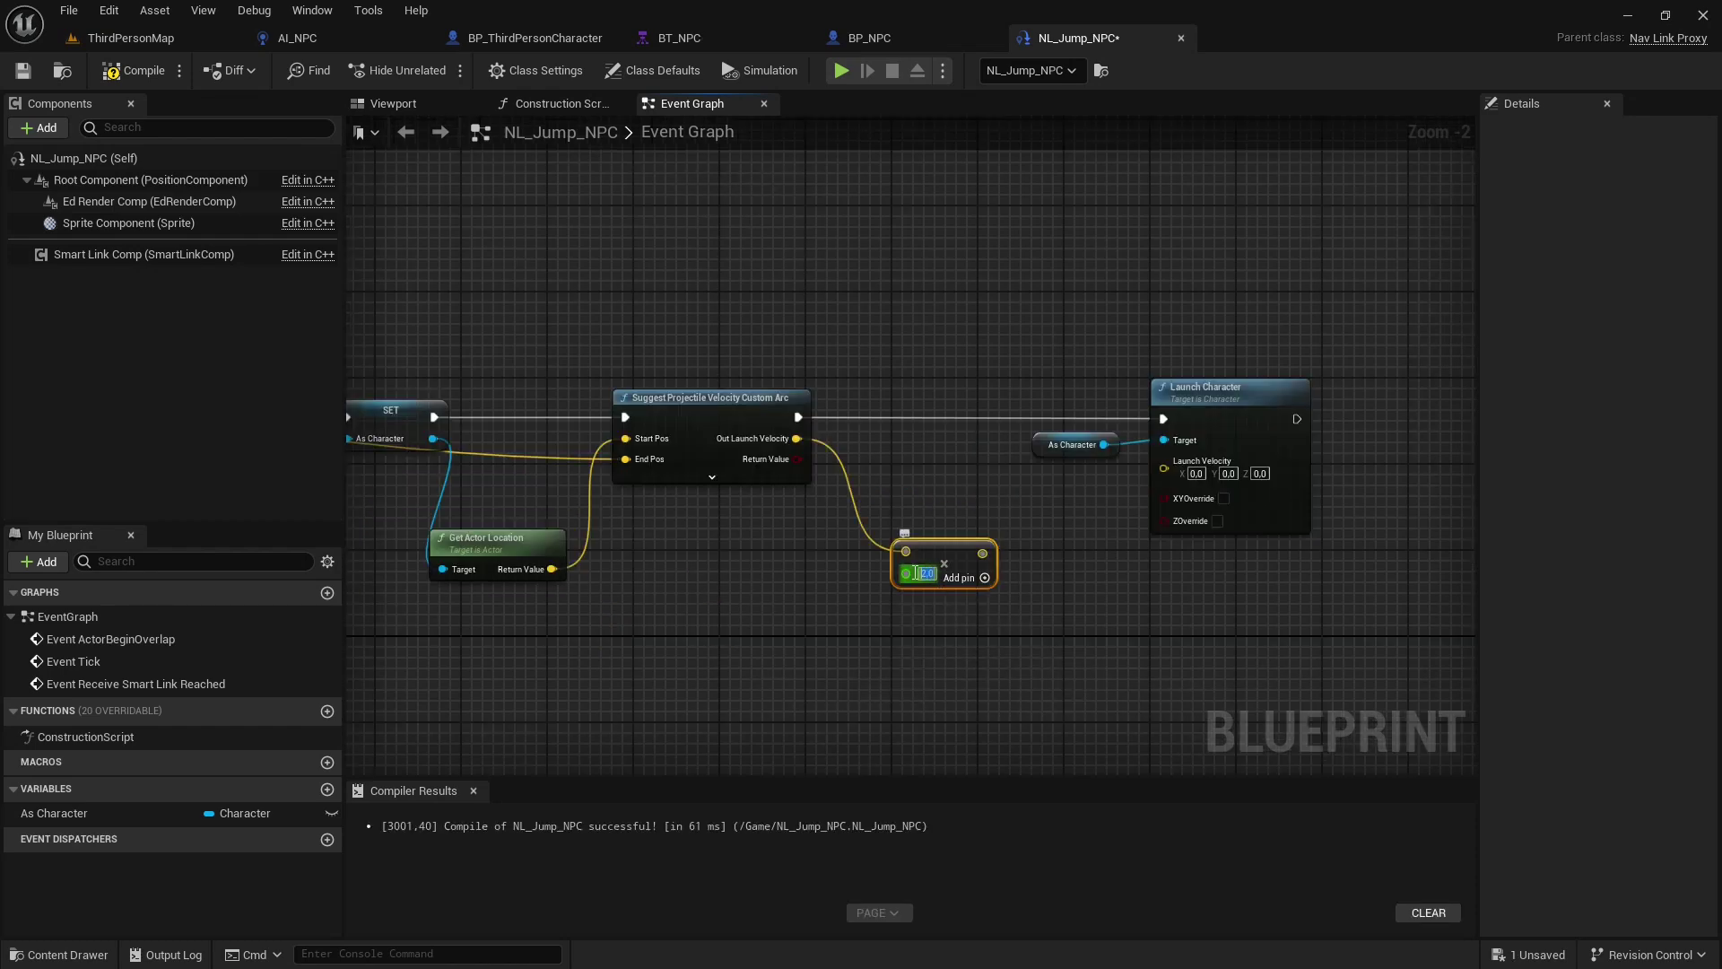
click(901, 627)
drag(984, 552, 1159, 470)
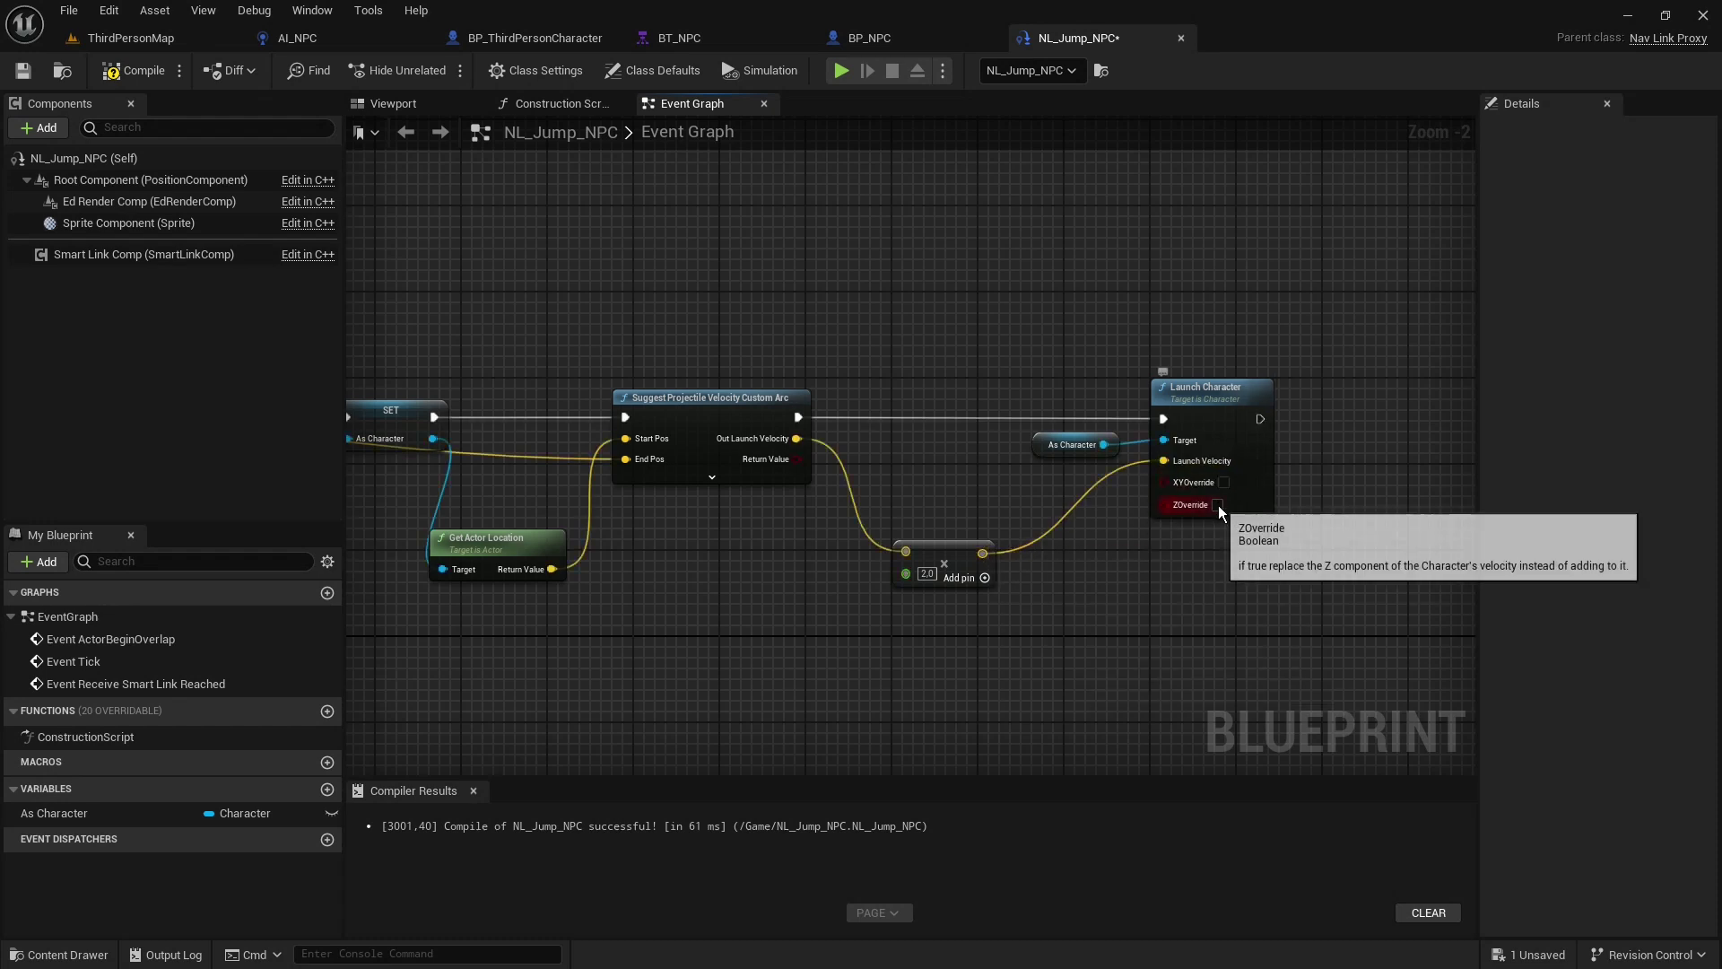
Enable XYOverride and ZOverride on Launch Character and compile the NL_Jump_NPC blueprint
click(1224, 483)
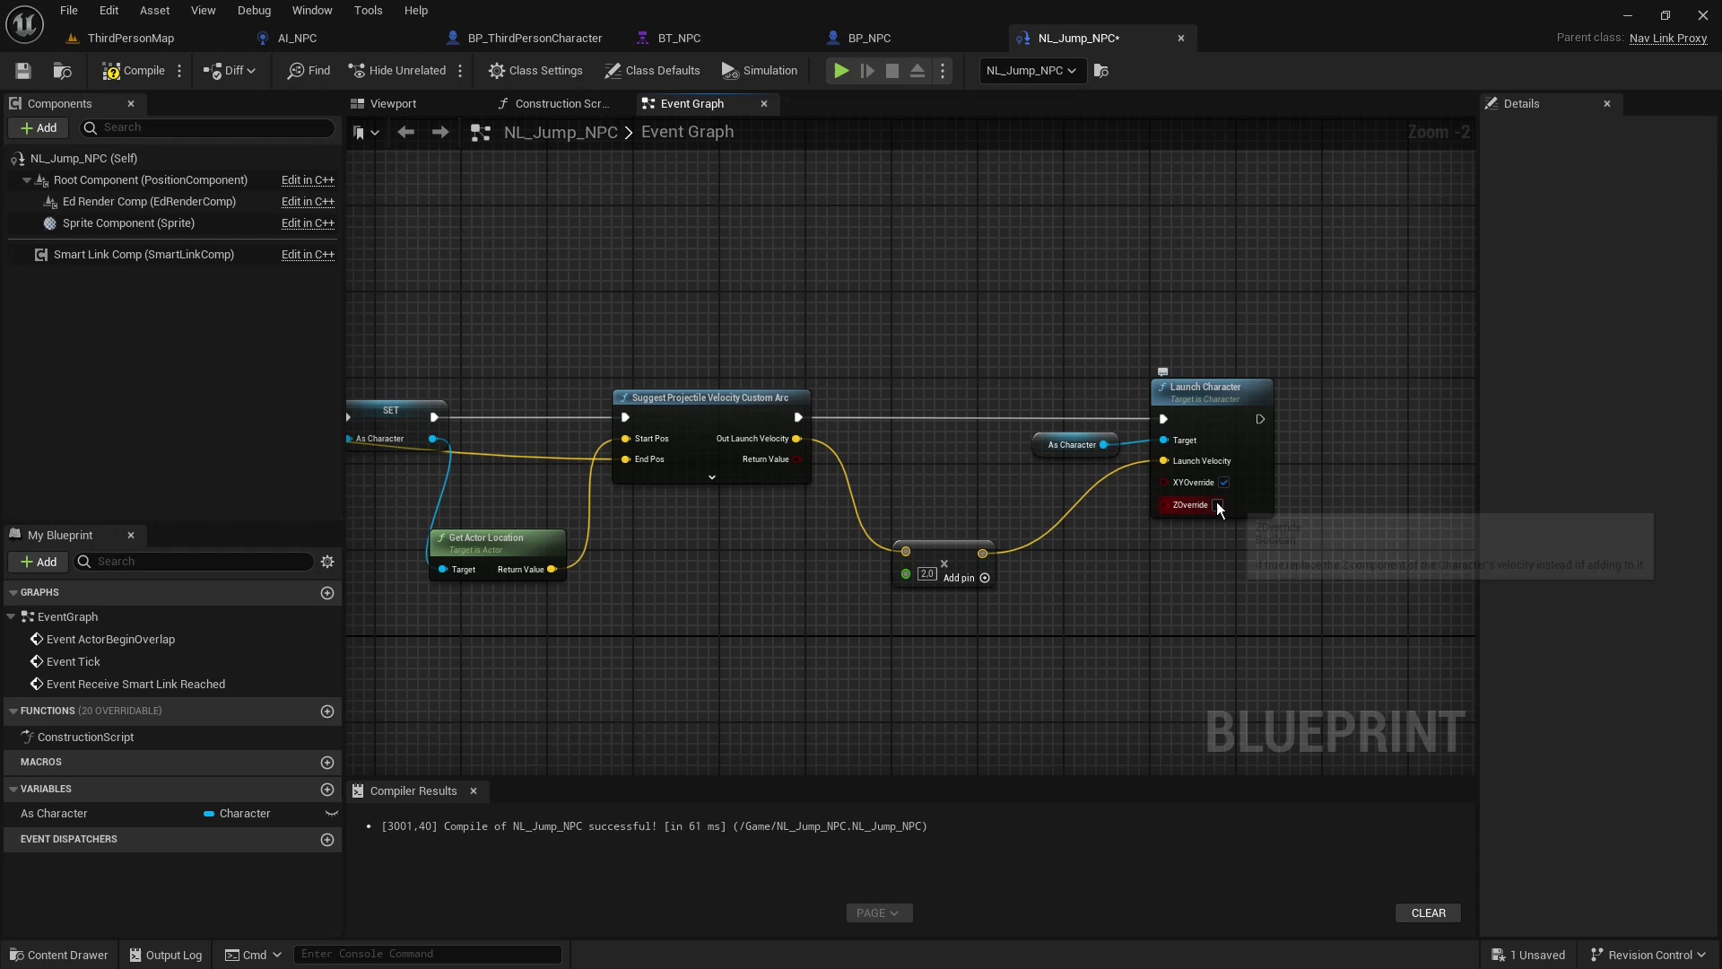
click(1217, 505)
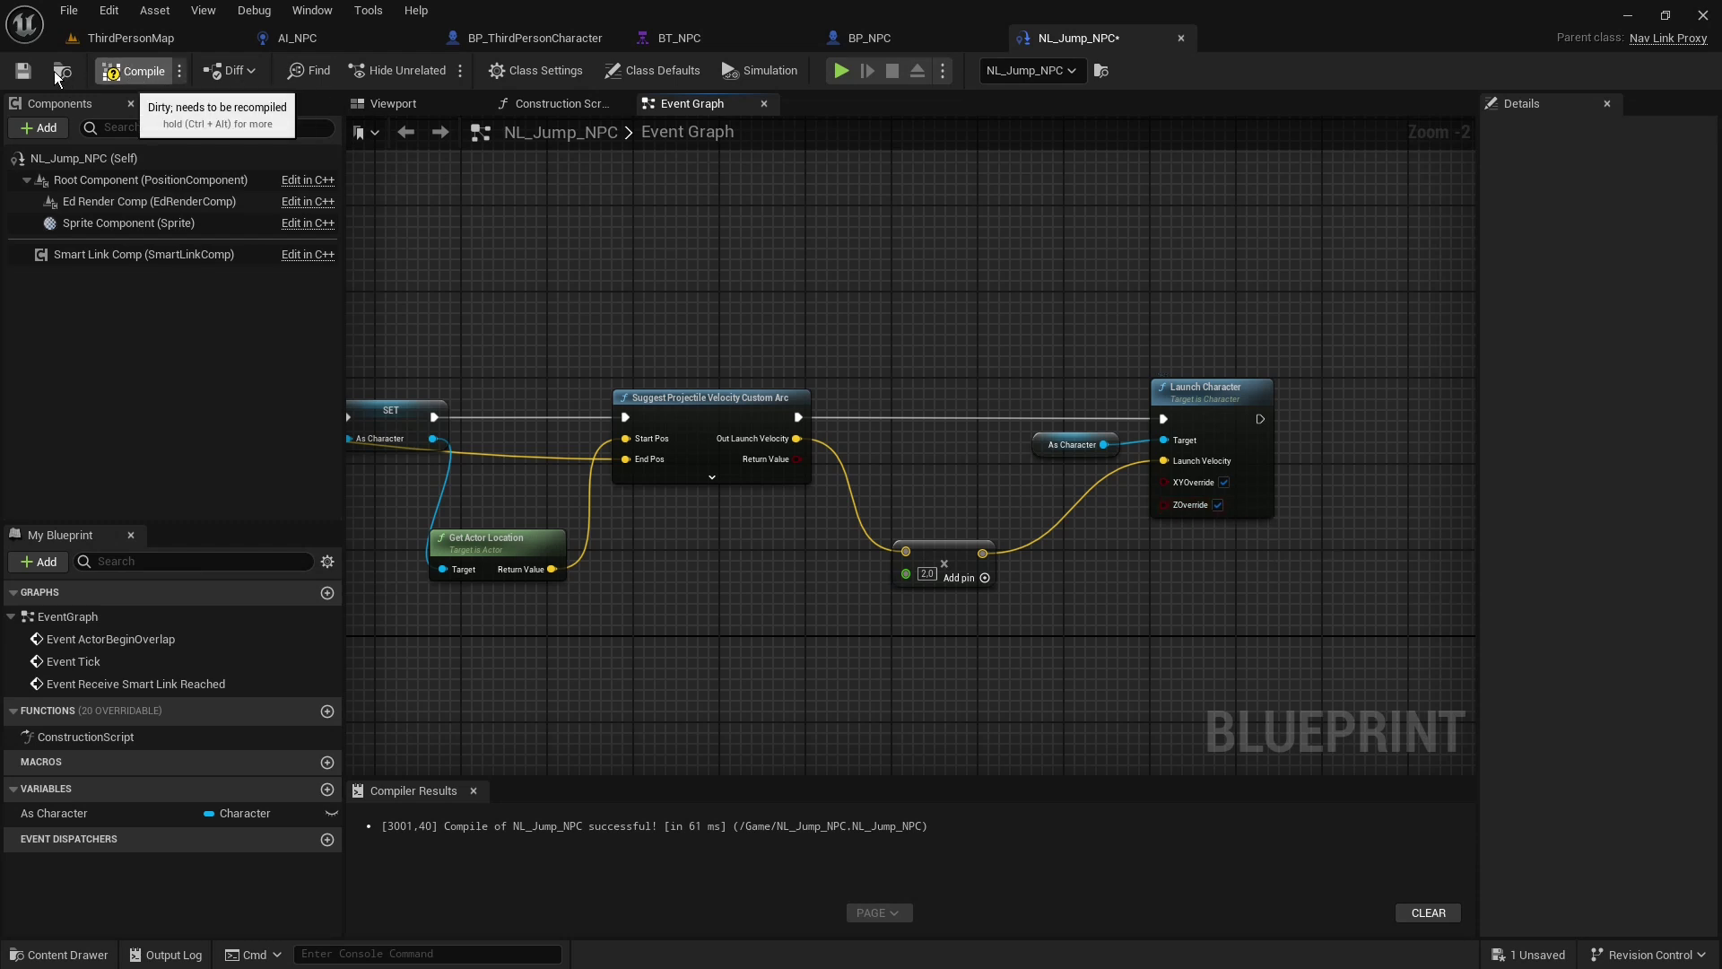
key(F7)
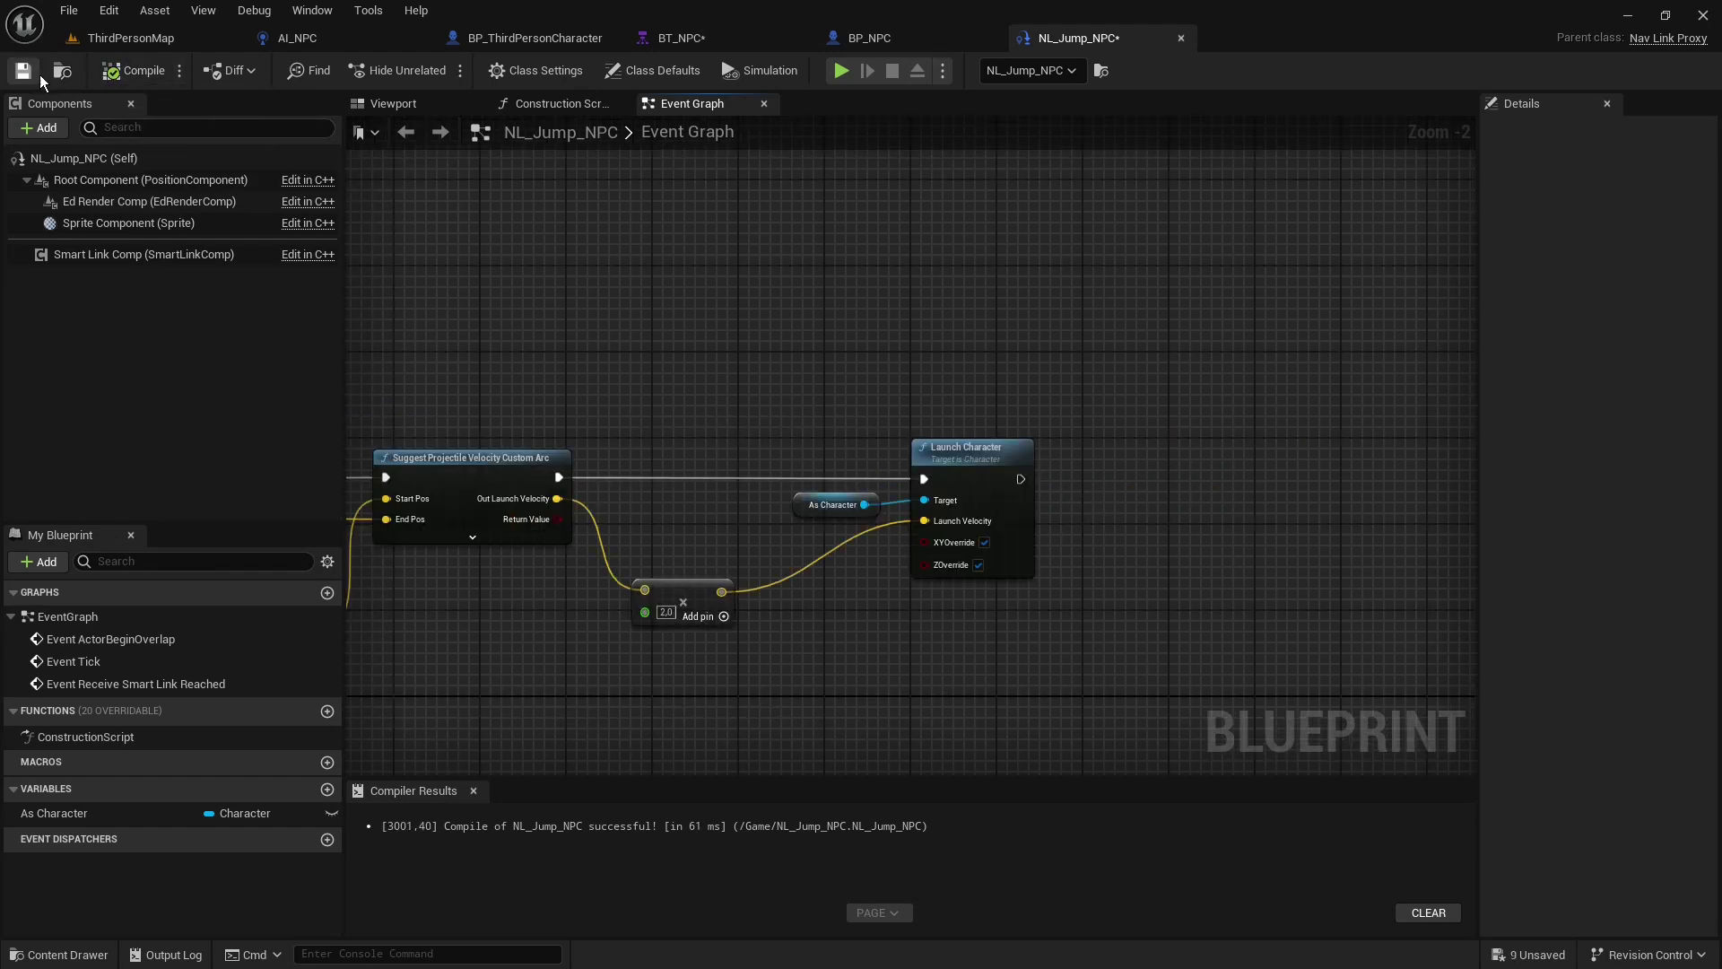
Play ThirdPersonMap and move the player on and off the round platform to test whether the NPC follows by jumping
click(115, 39)
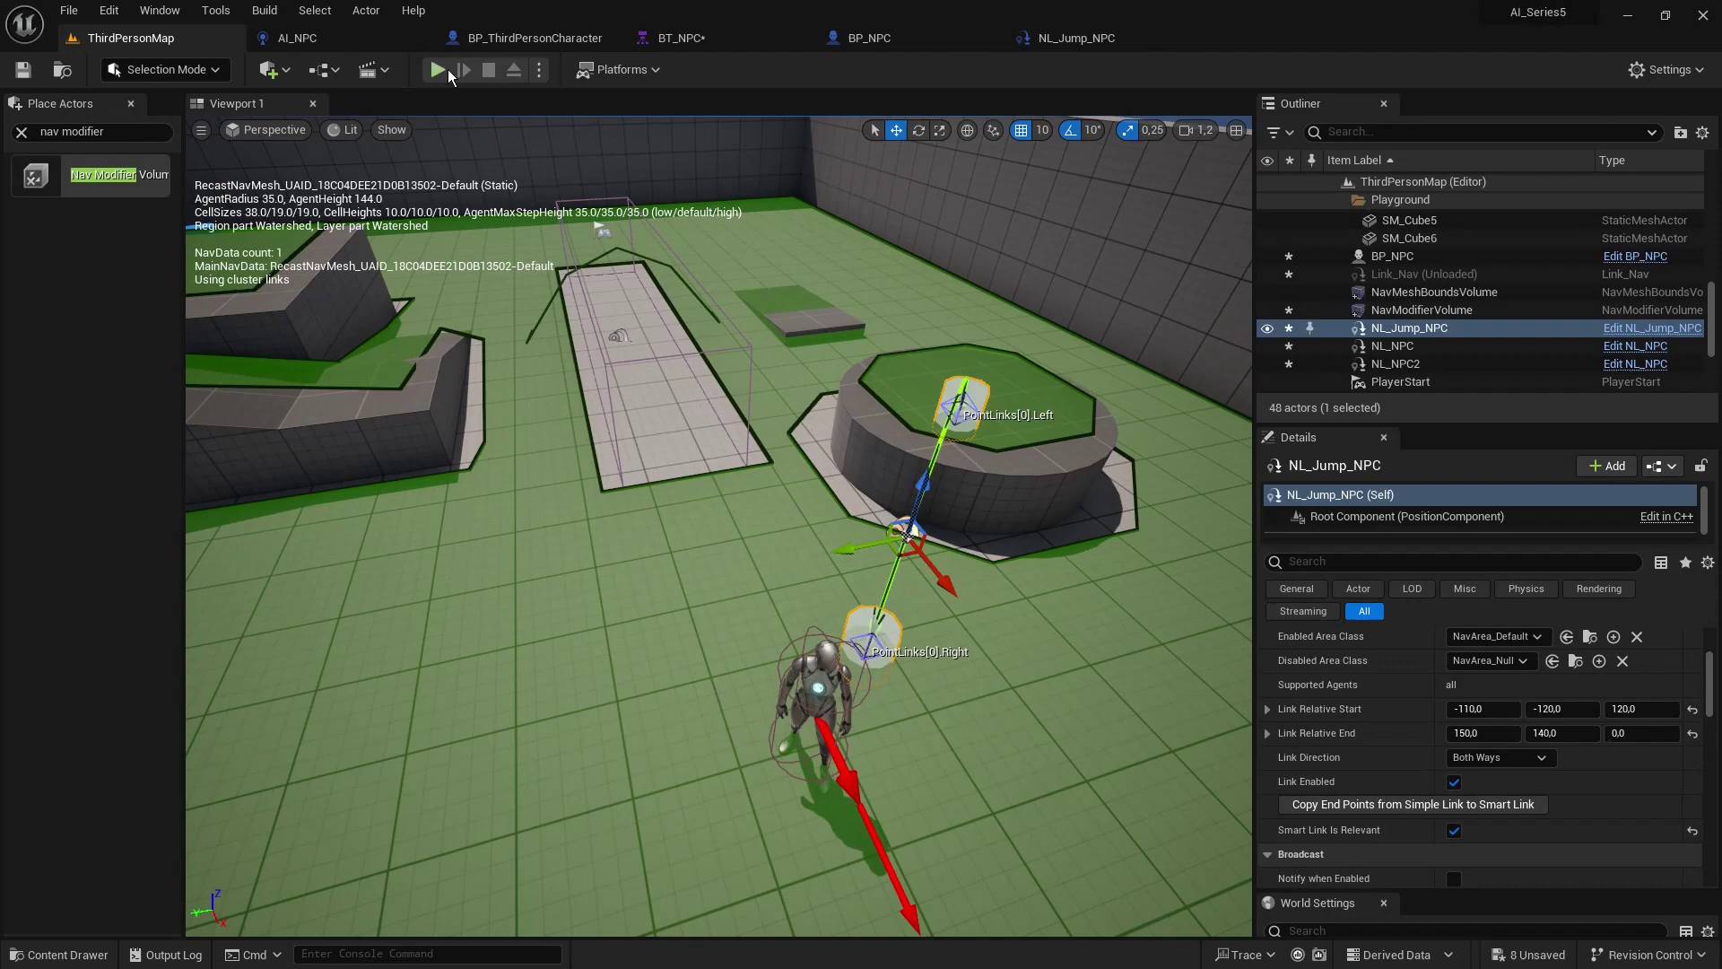
click(437, 70)
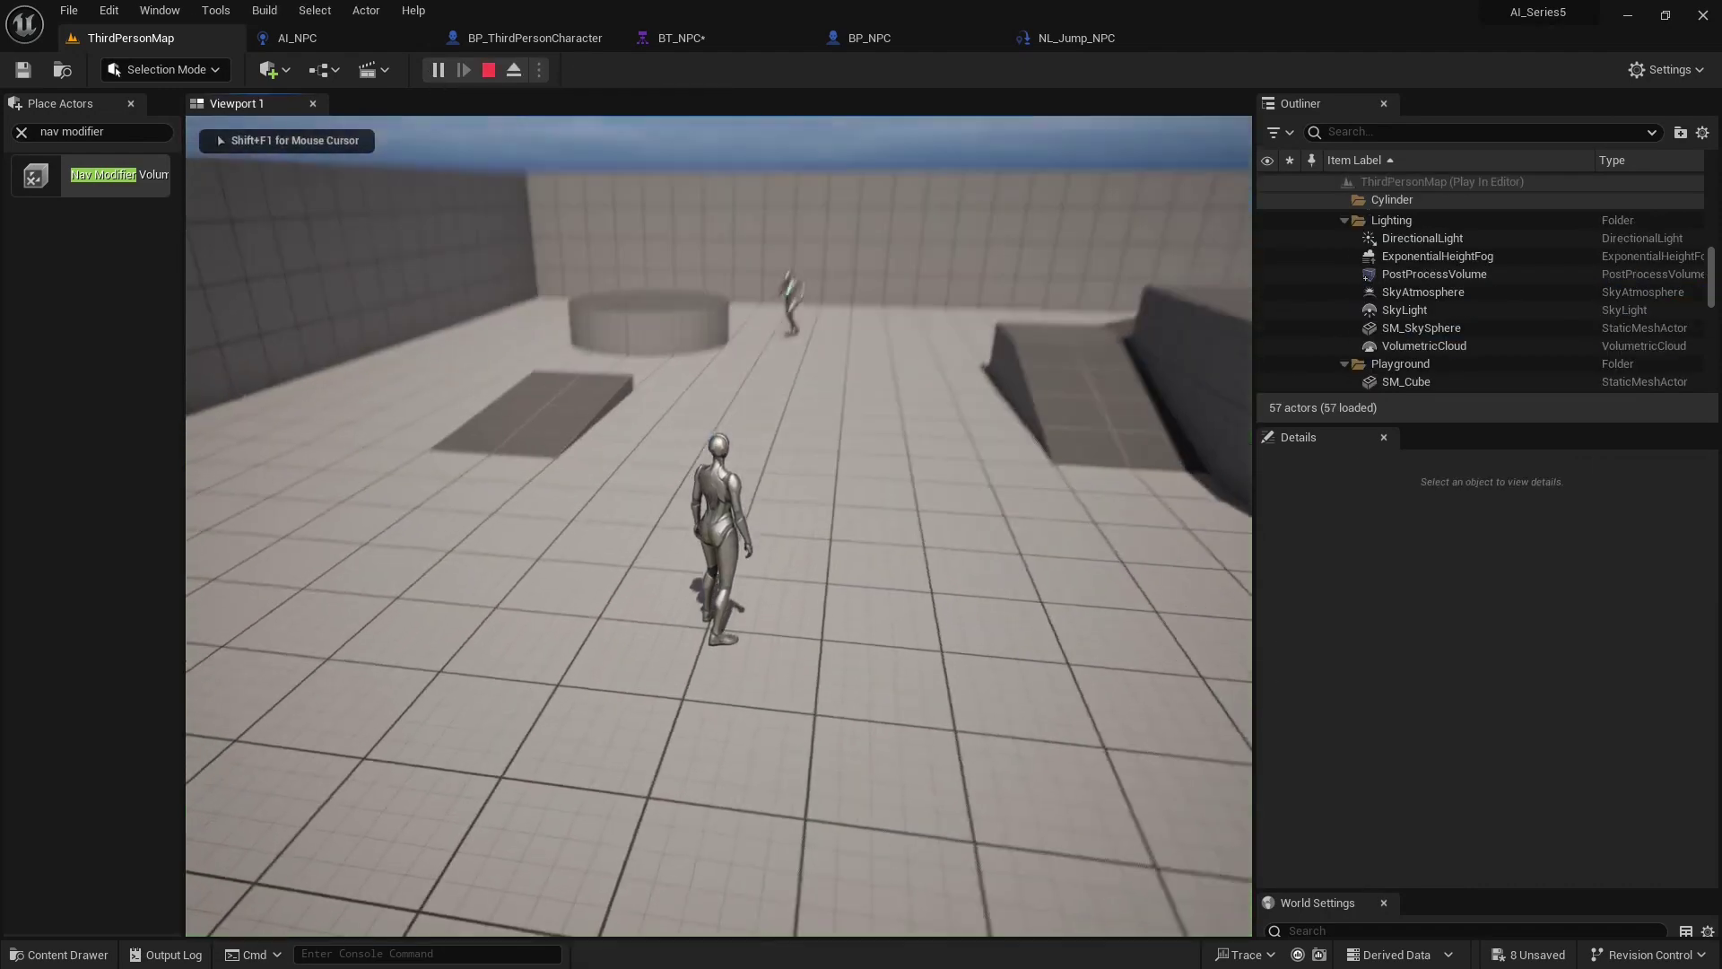
key(w)
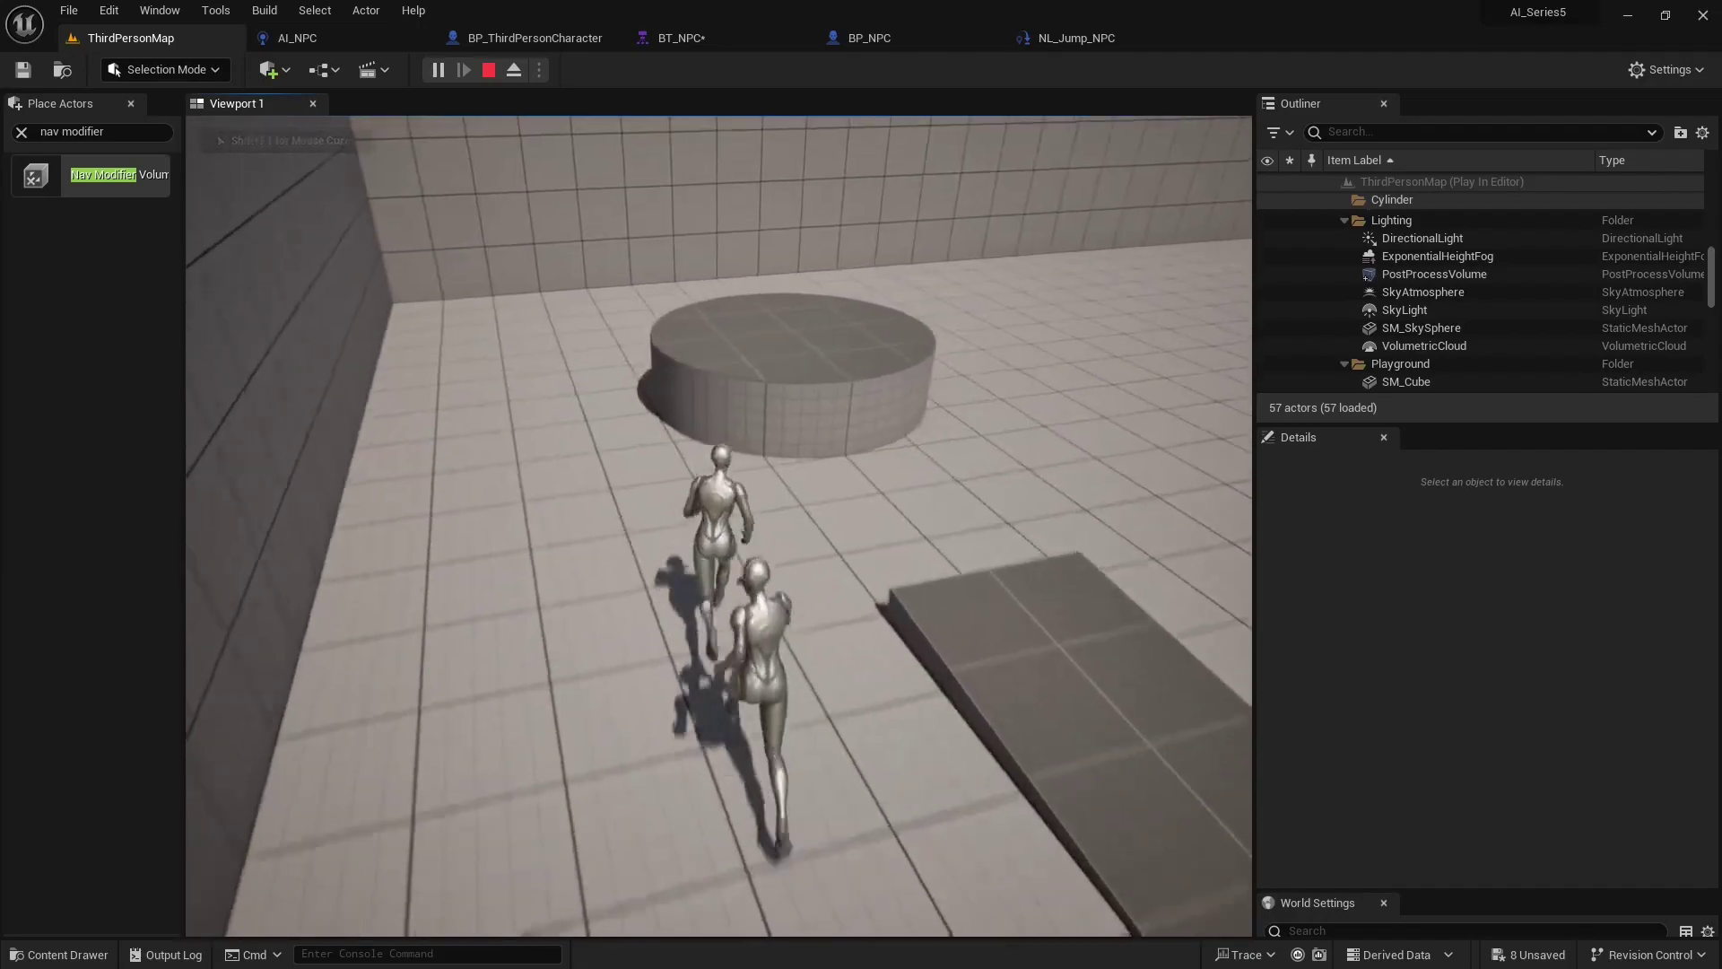
key(space)
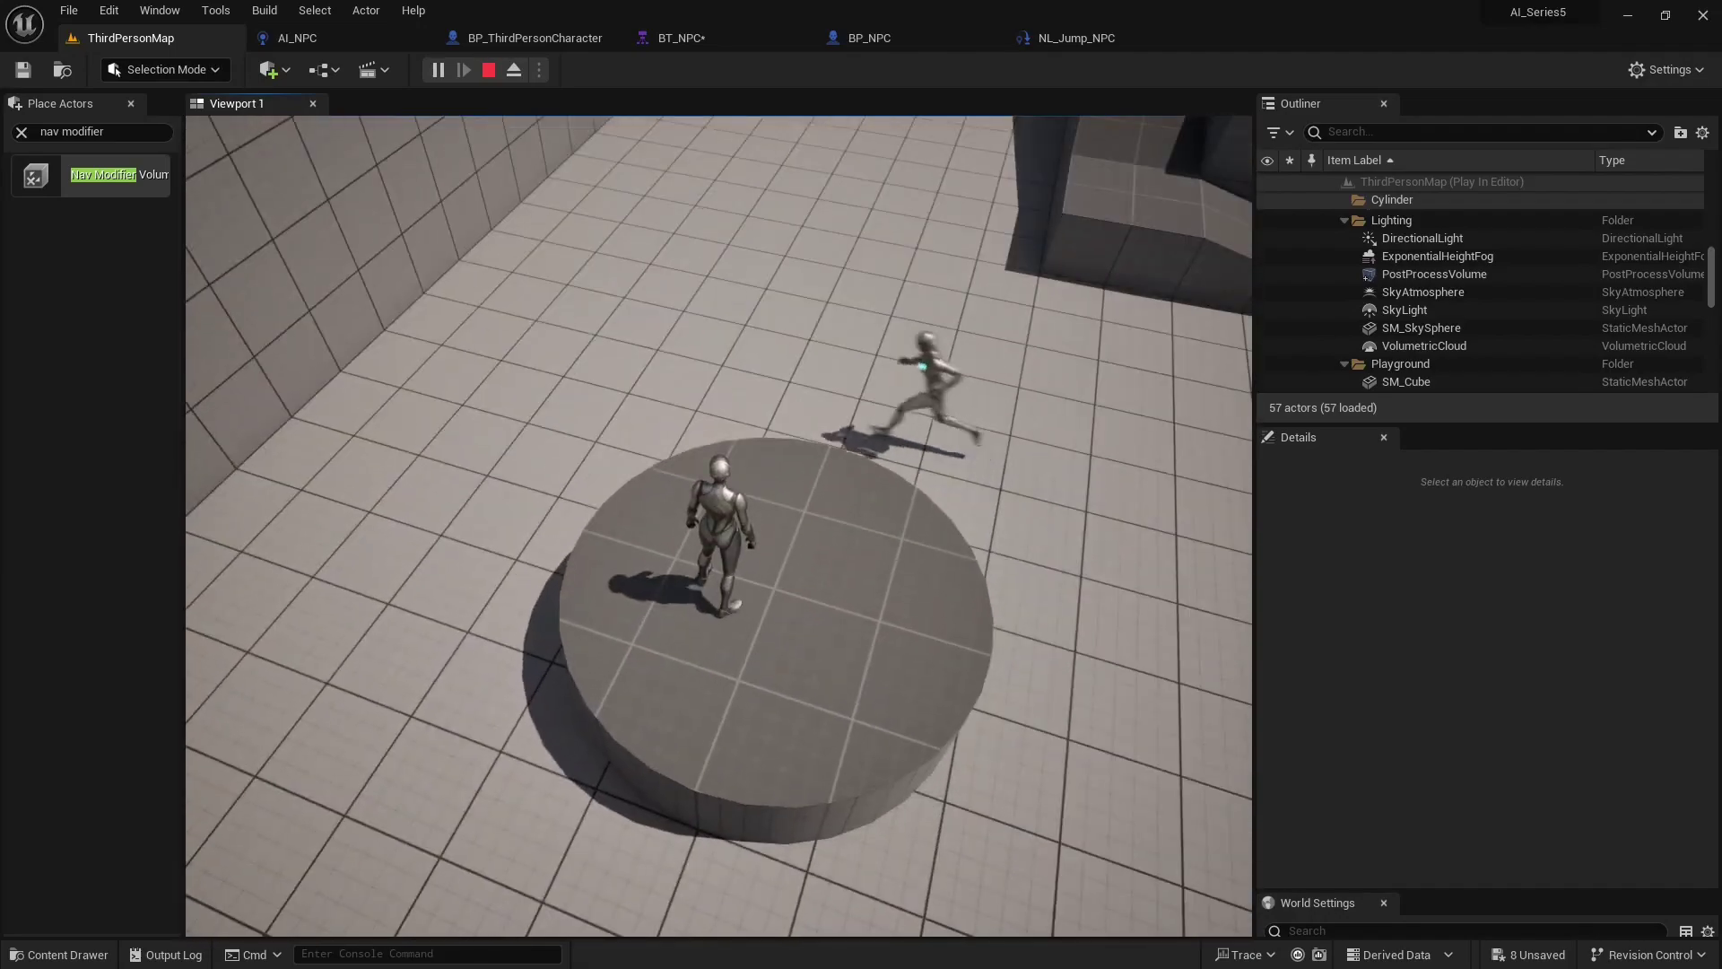
key(d)
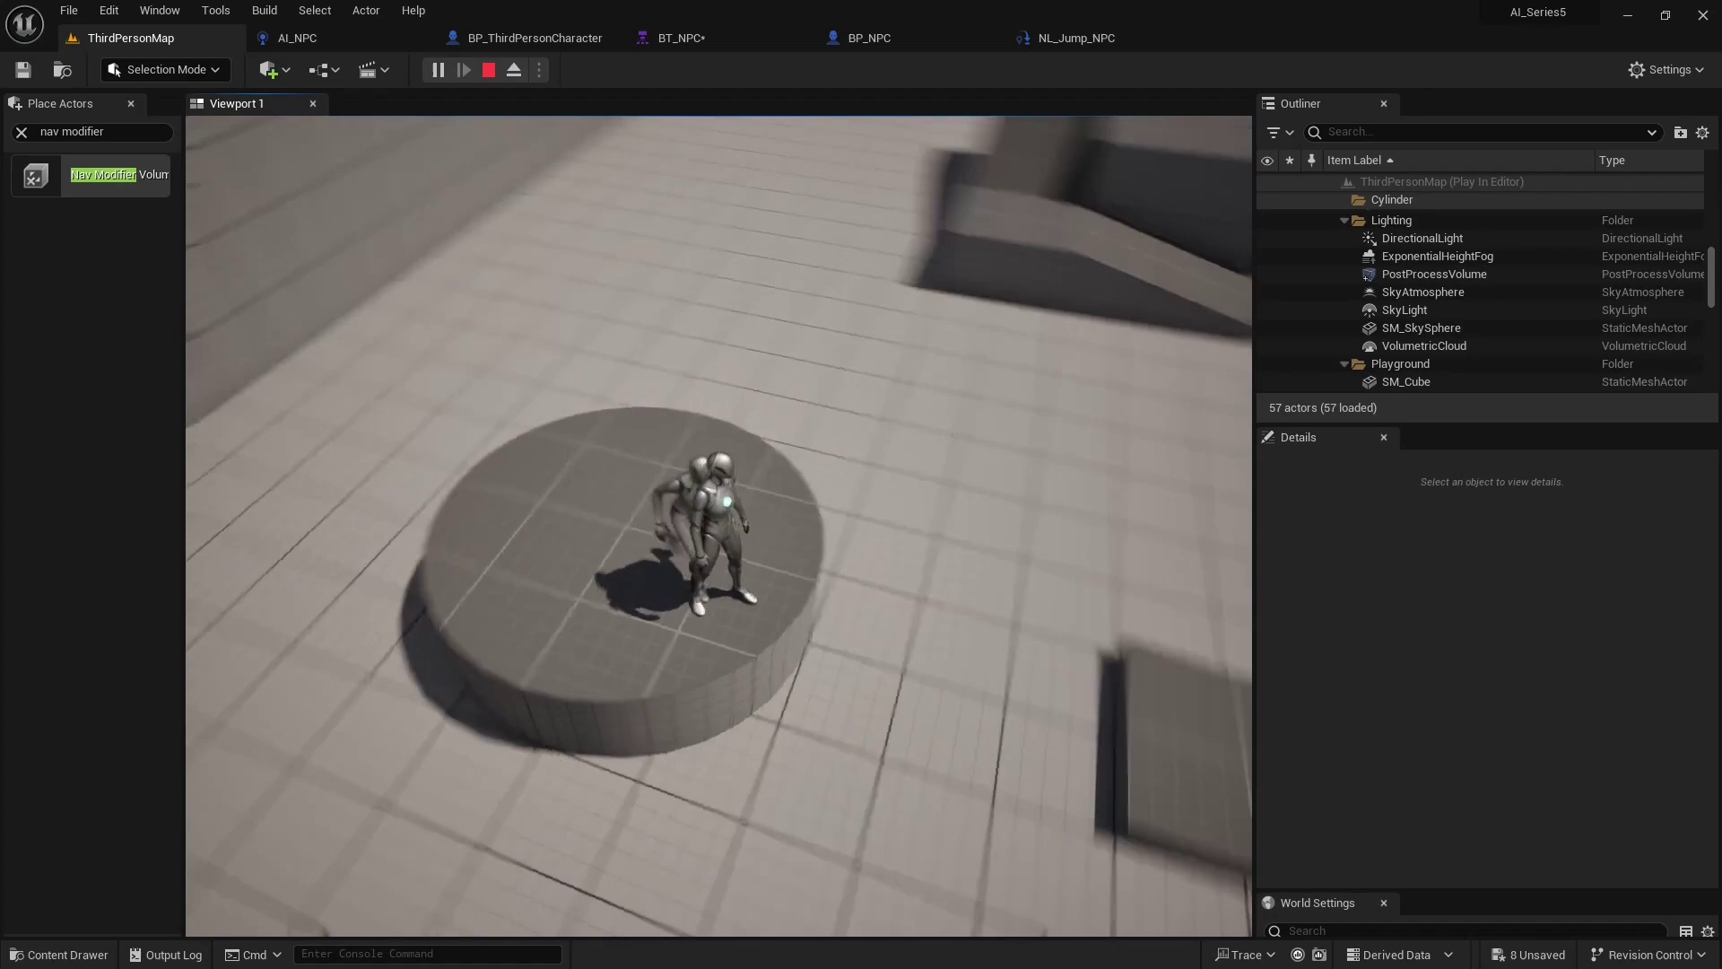
key(w)
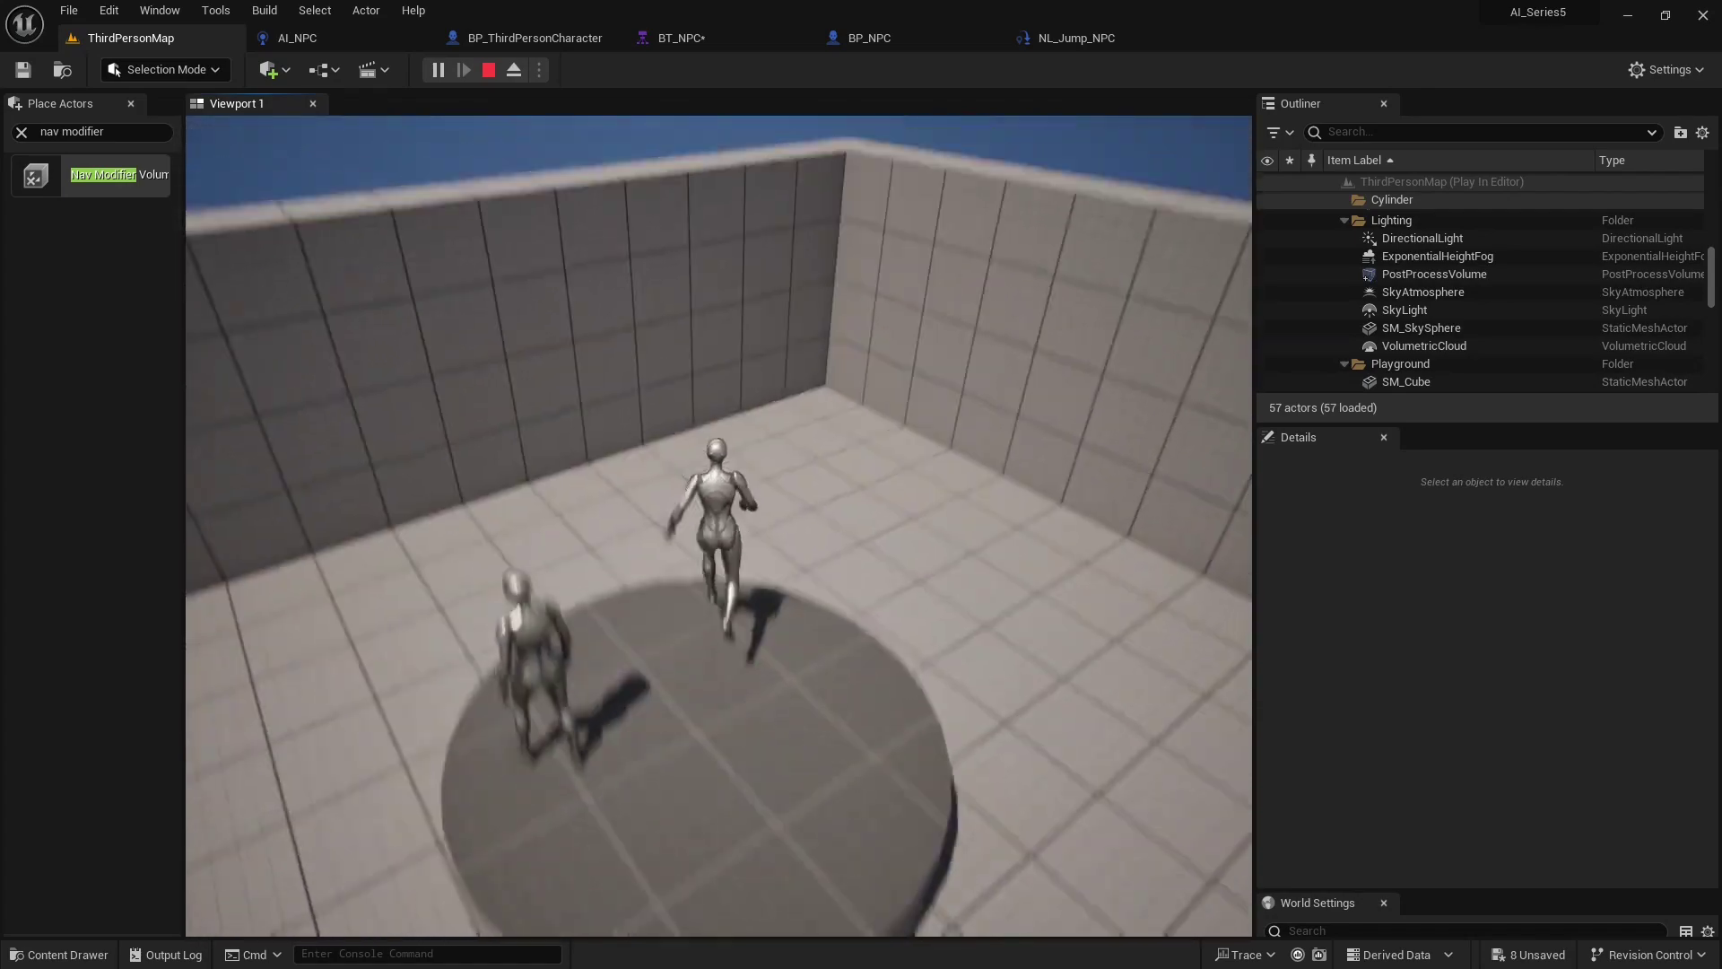
key(space)
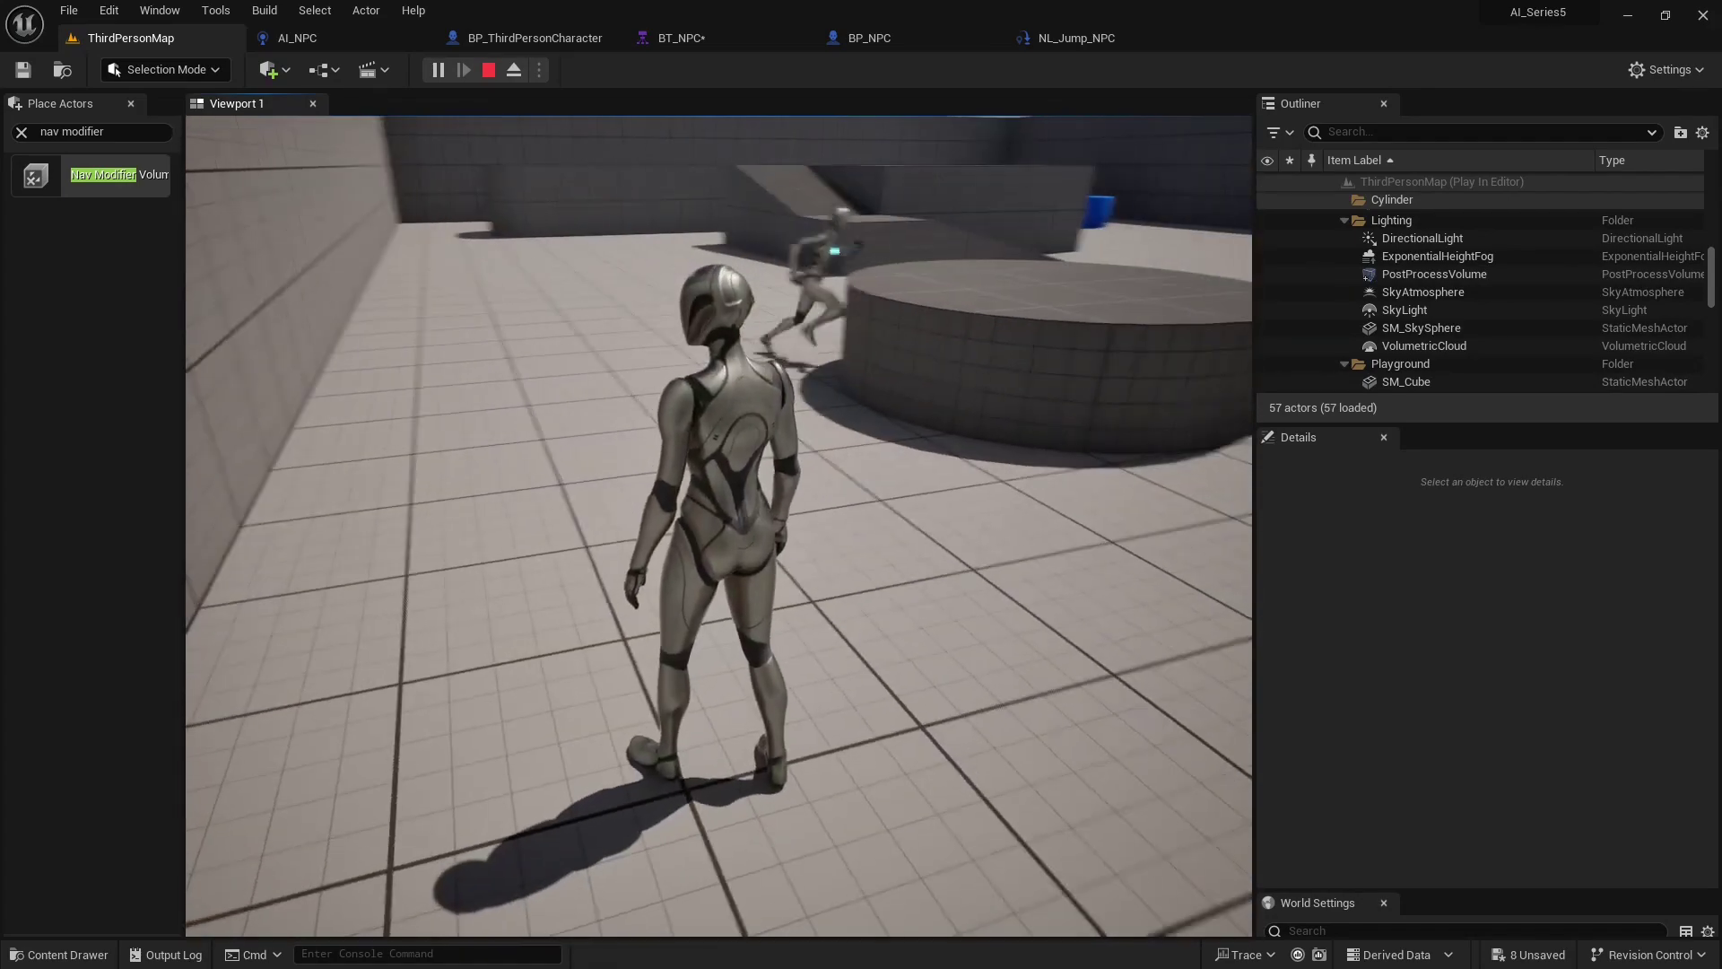
key(w)
key(space)
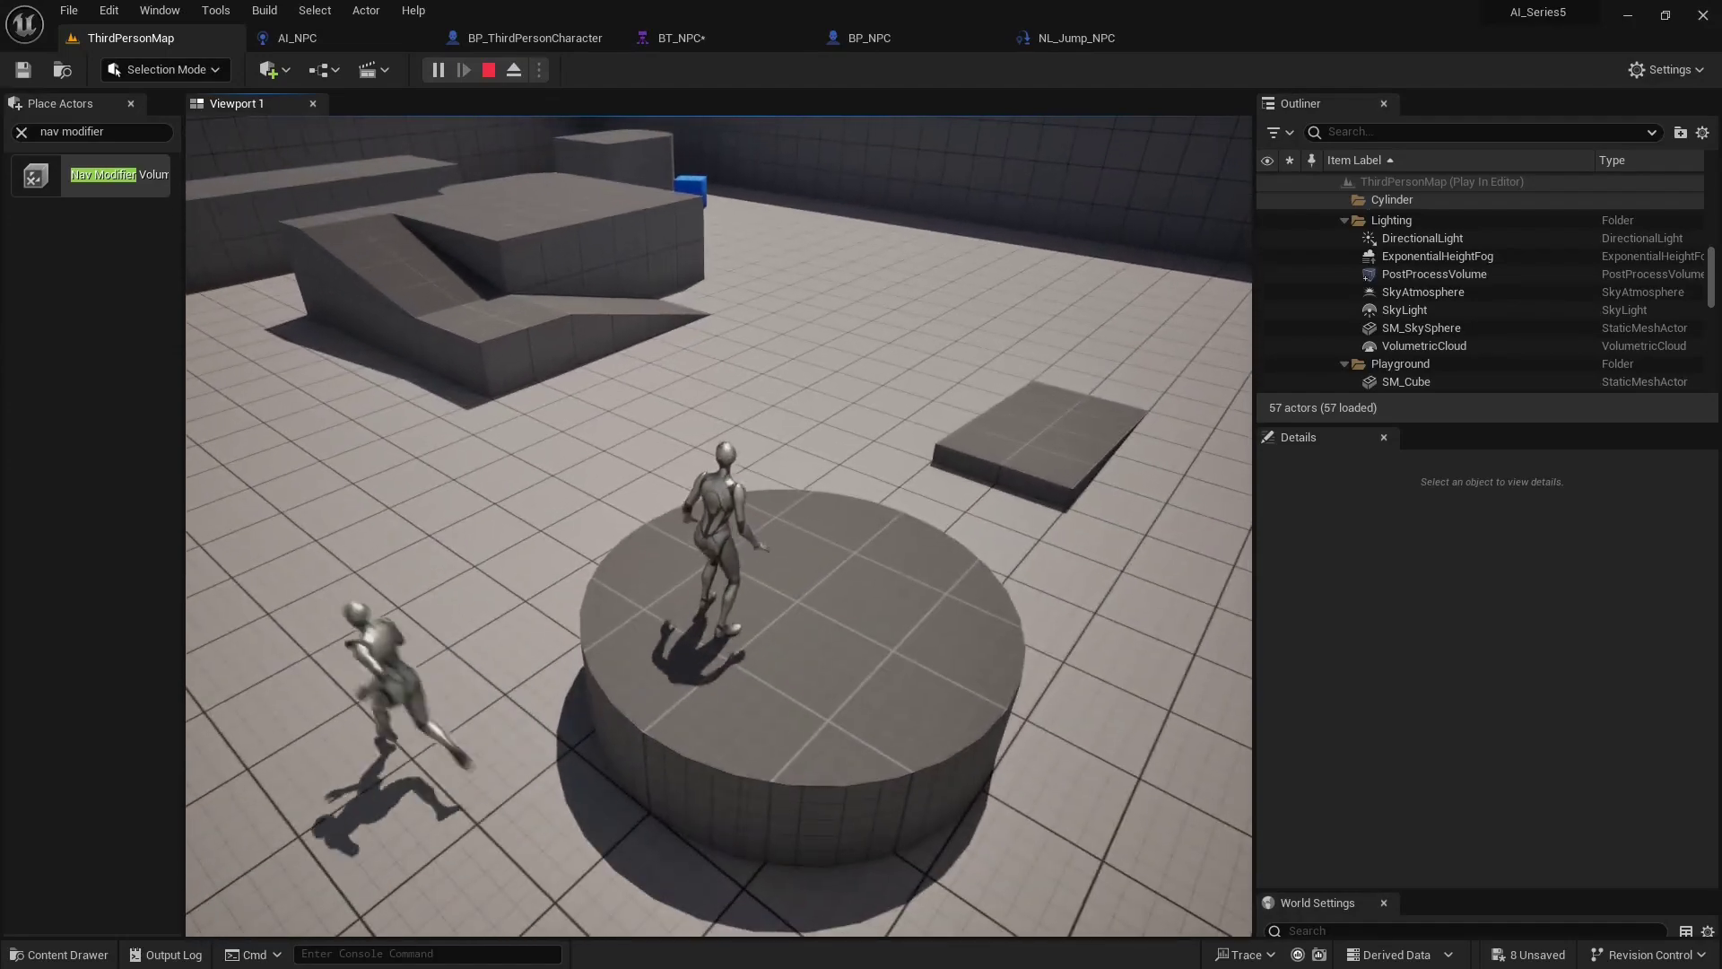
key(w)
key(w)
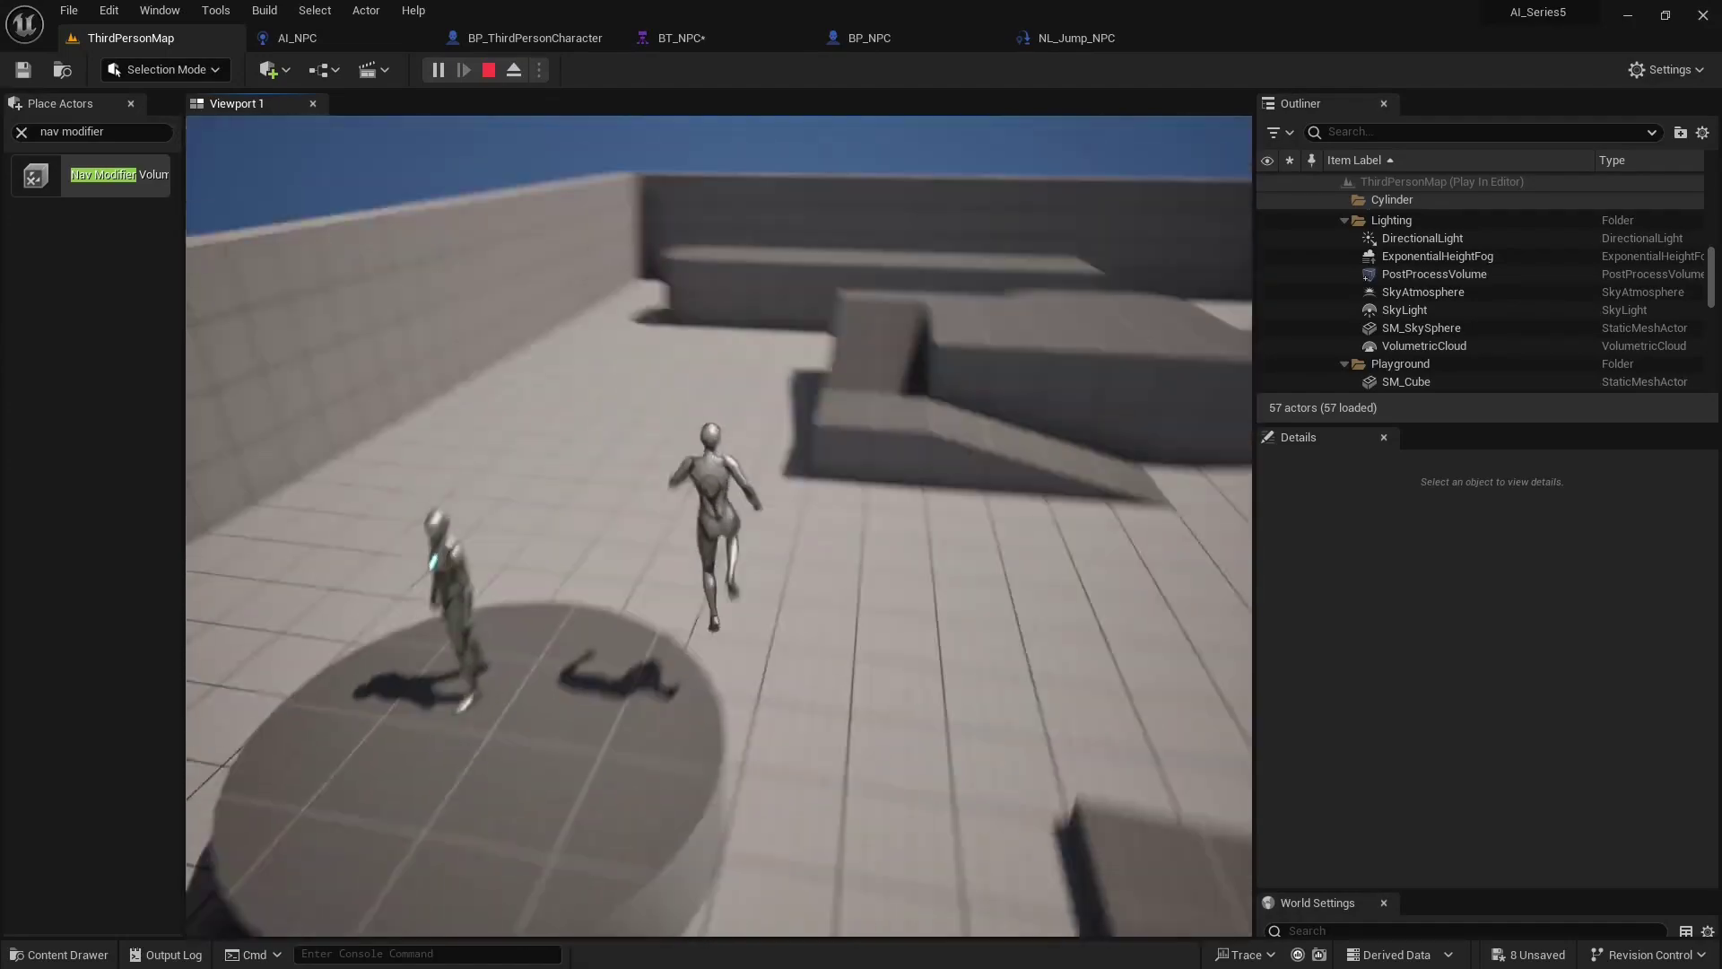